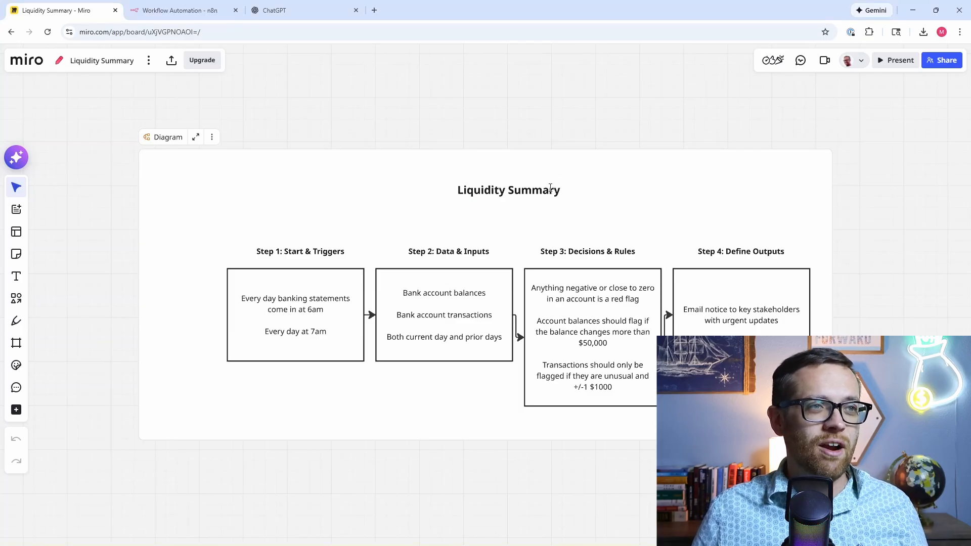
Step: Rename both the diagram heading and the board from Liquidity Summary to 'Cash Movement Alert'
double_click(552, 190)
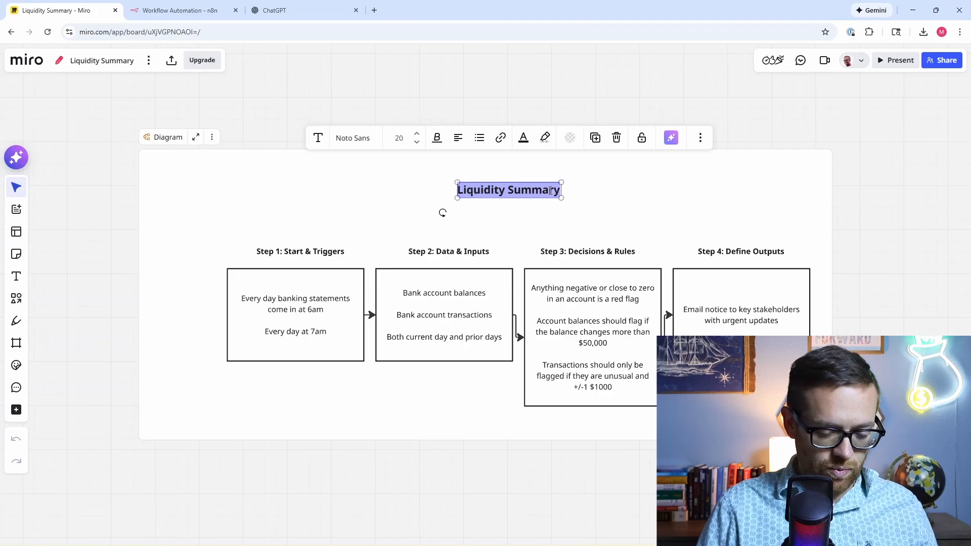
type("Cash")
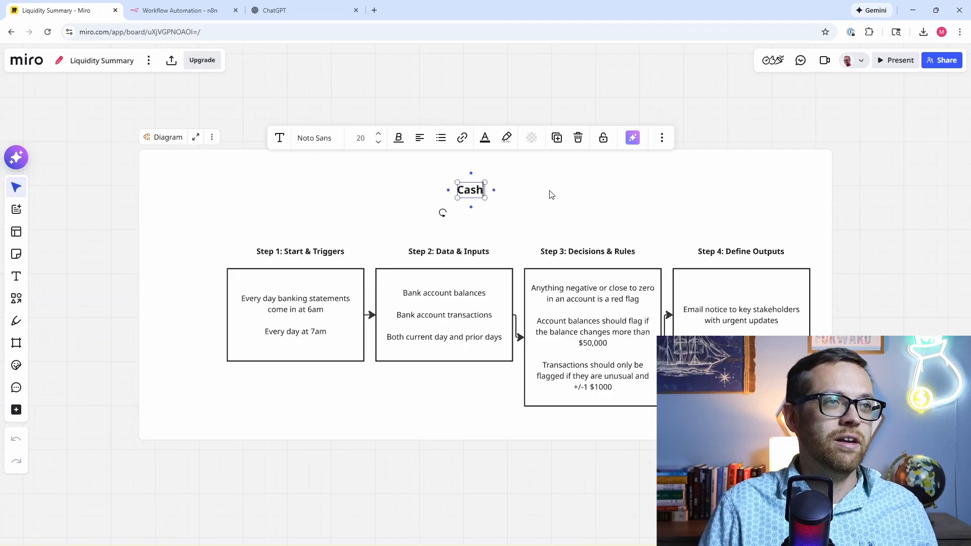
type(" Movement Alert")
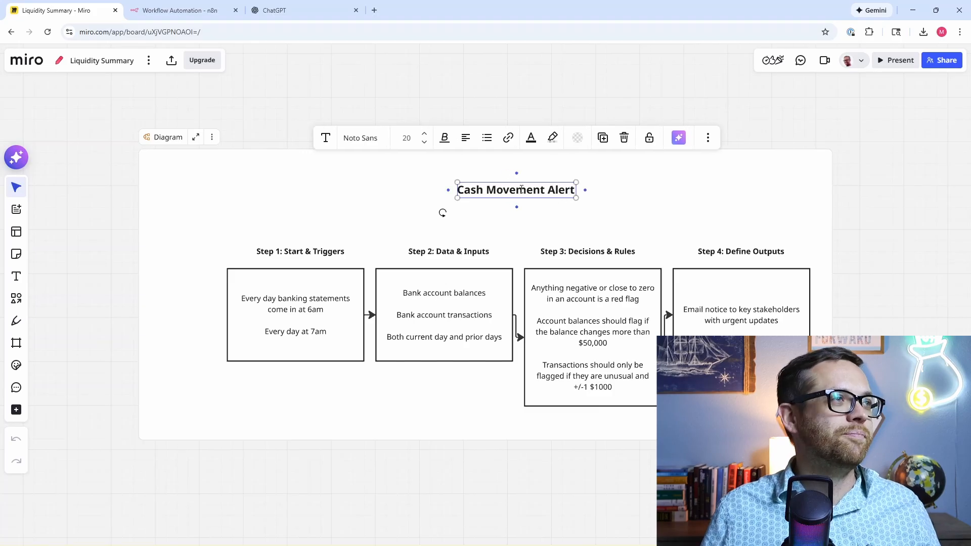
left_click(101, 63)
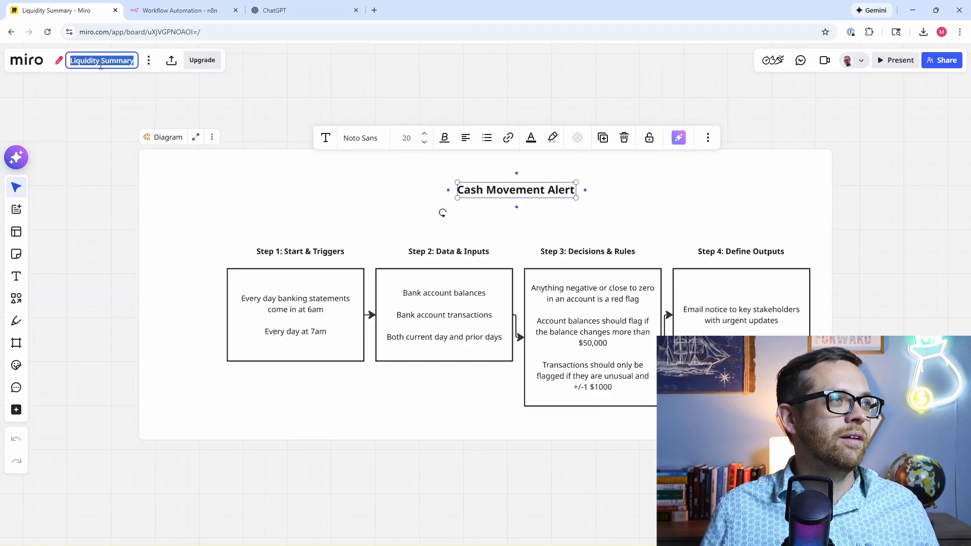
type("Cash Moveme")
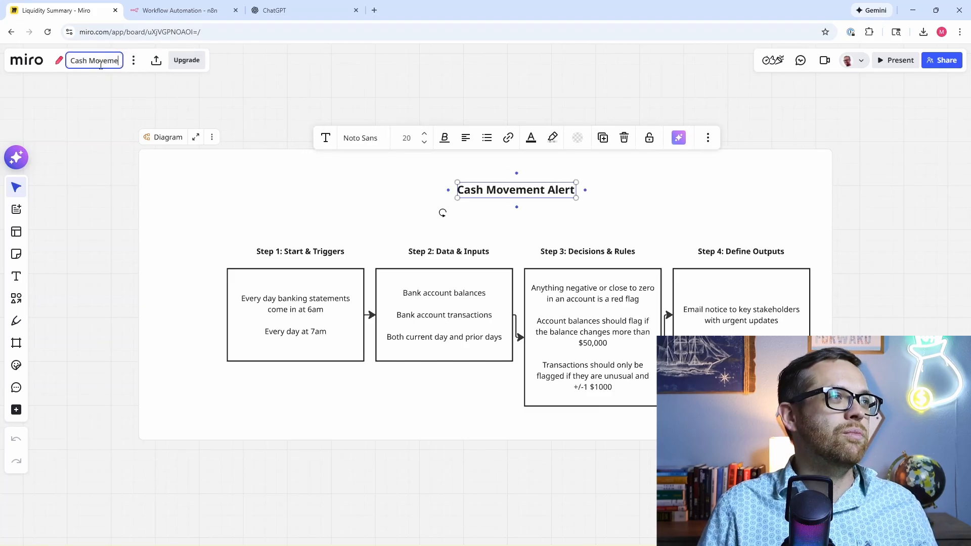
type("nt Alert")
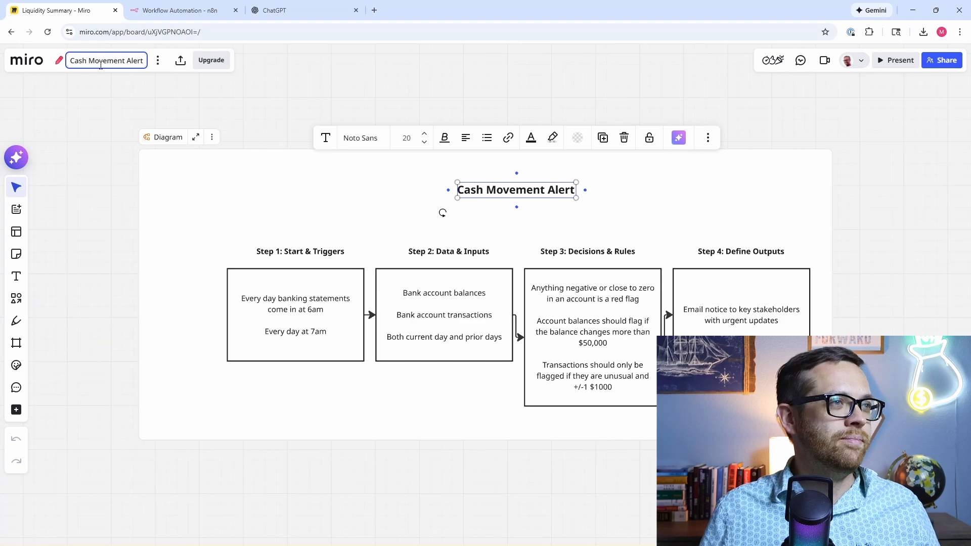
left_click(310, 299)
Step: Replace the Step 1 text with 'Continuous monitoring' and 'Check balances every hour'
left_click(310, 300)
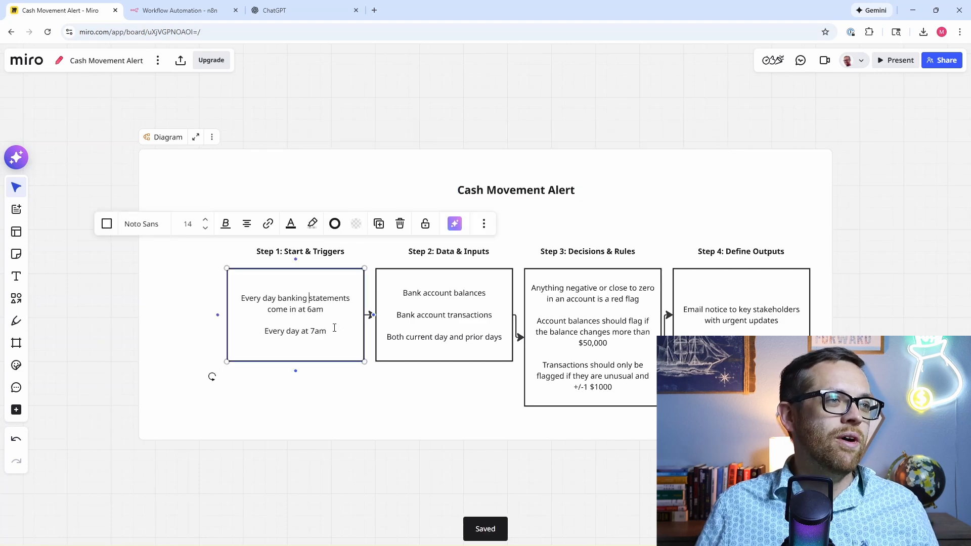
left_click_drag(328, 332, 242, 301)
type("Co")
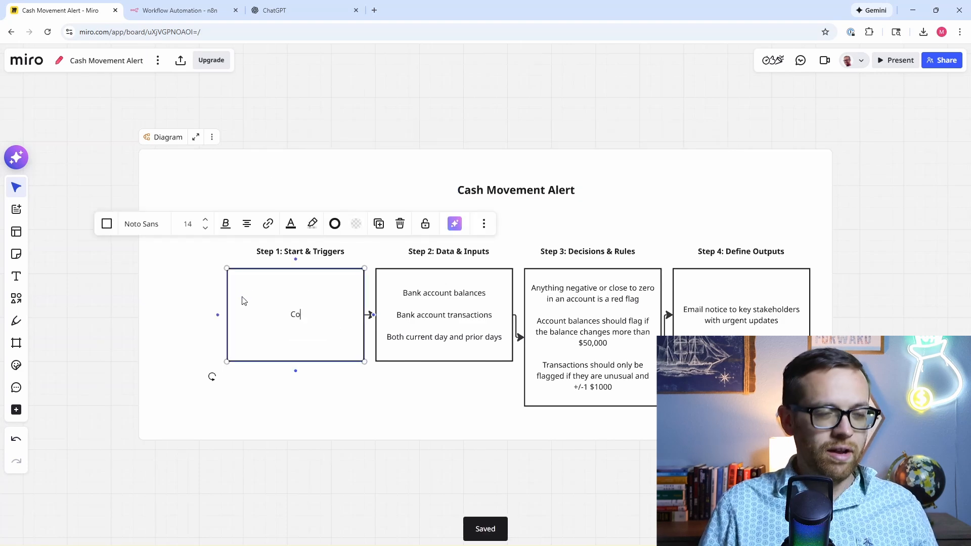
type("ntinuous moni")
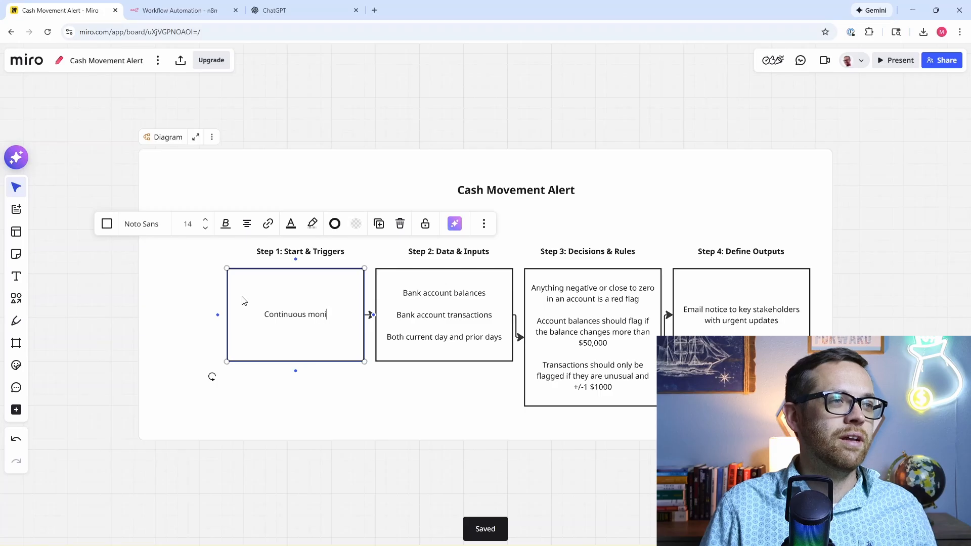
type("toring")
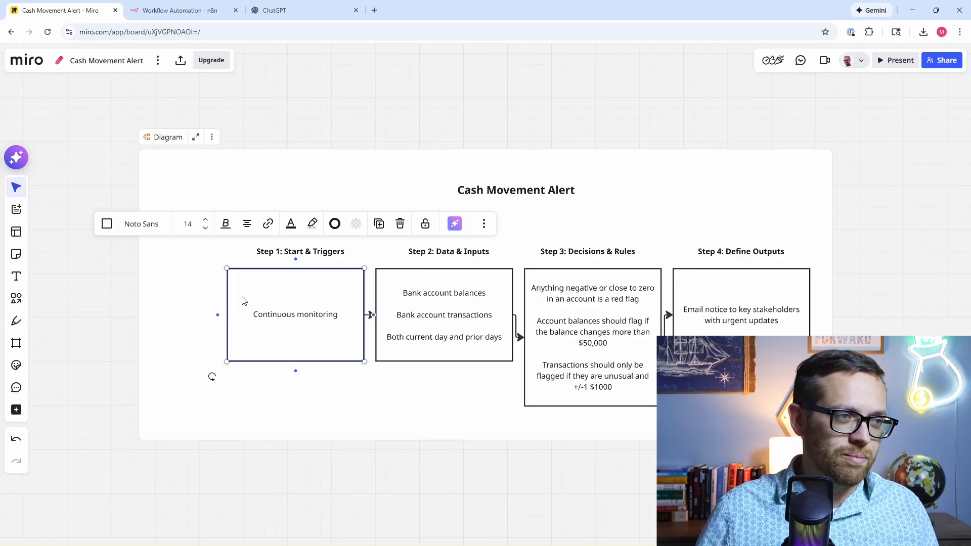
key("Return")
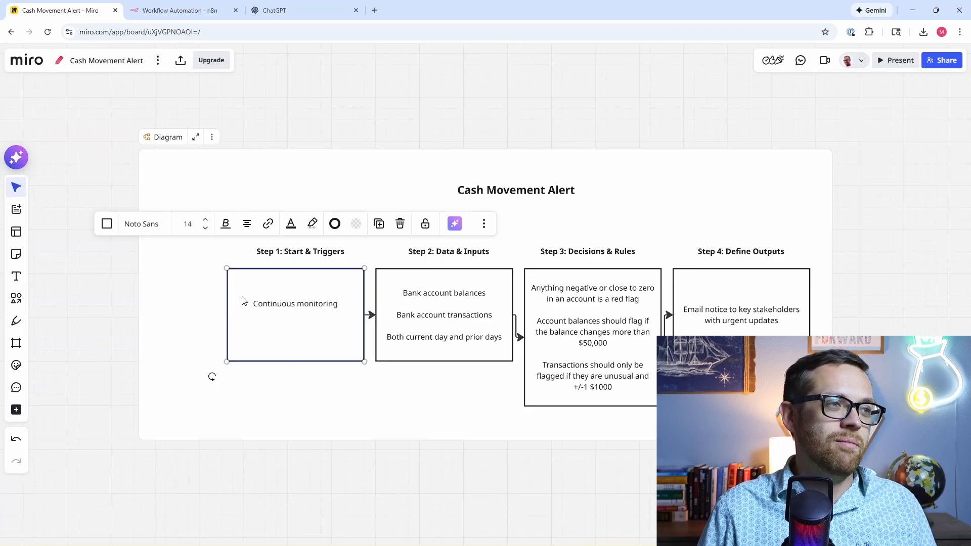
type("Check ba")
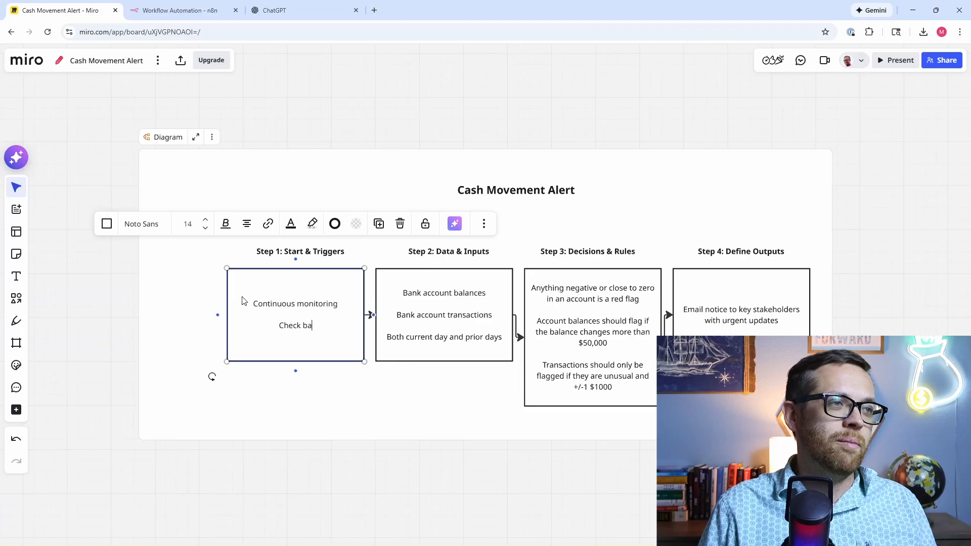
type("lances every hour")
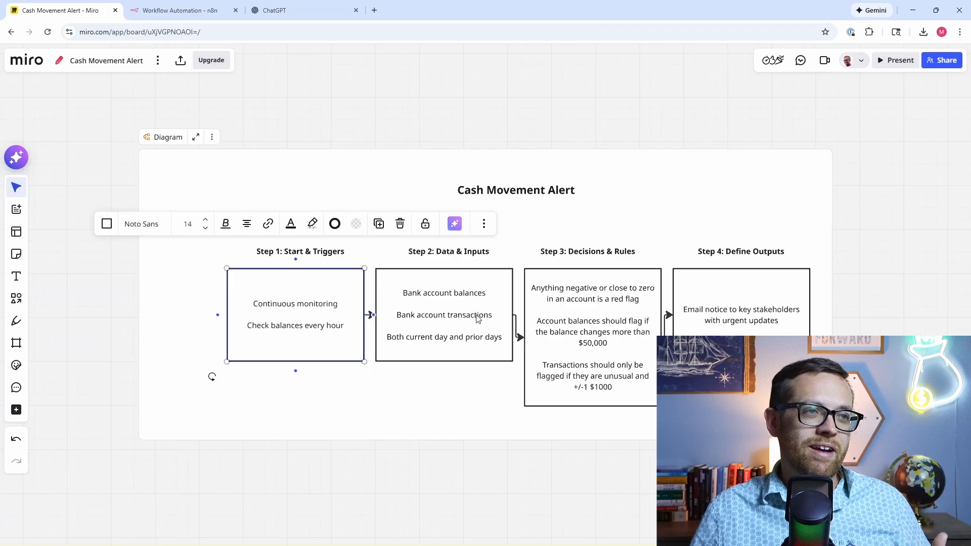
Step: Rewrite Step 2 as 'Real-time bank account balances' and 'Thresholds', dropping the transactions and prior-days lines
left_click(476, 334)
left_click(502, 339)
left_click_drag(503, 338, 394, 313)
key("BackSpace")
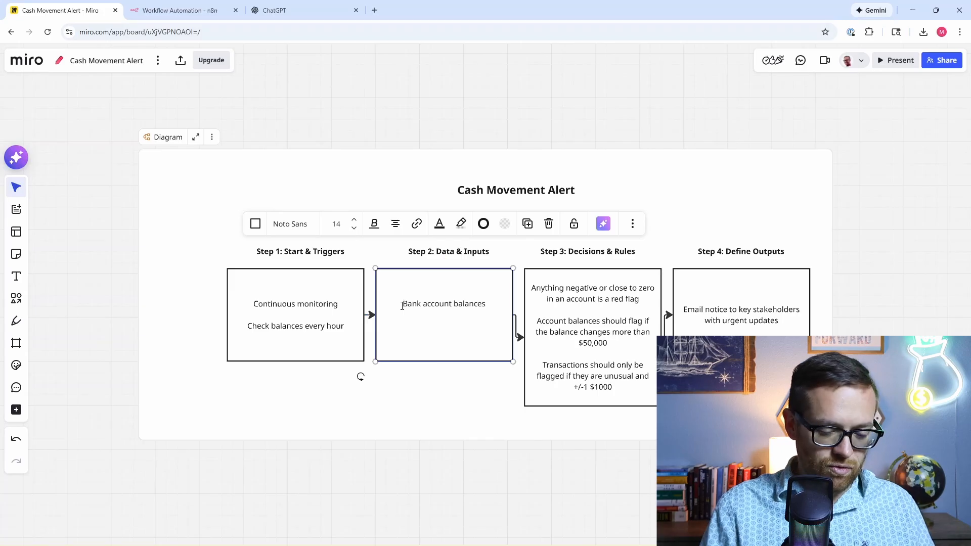
type("Real-time")
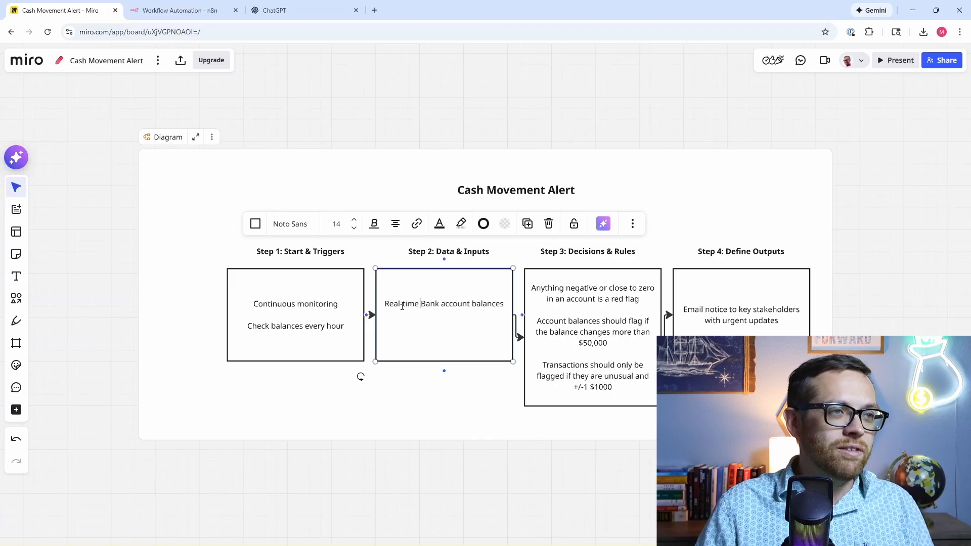
key("Delete")
type("b")
key("Down")
key("Down")
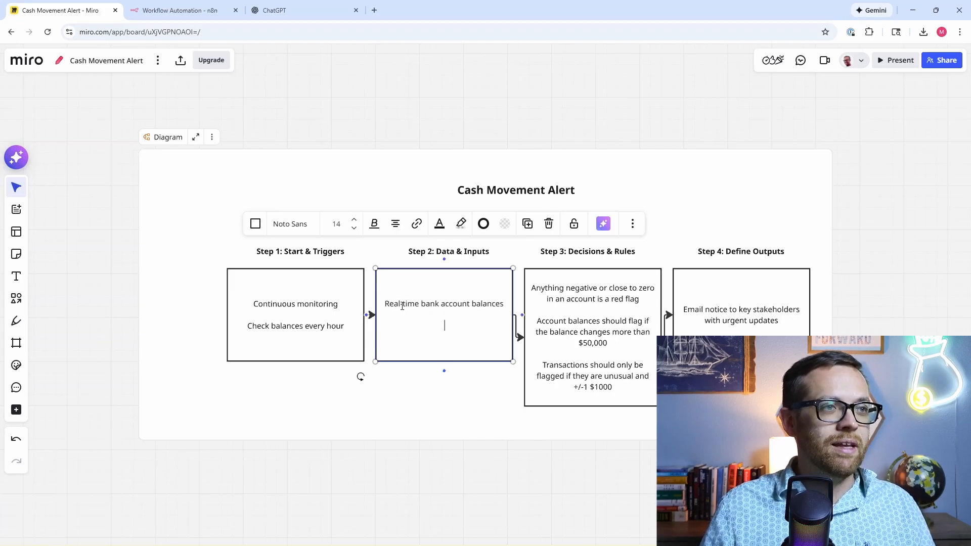
type("Thresholds")
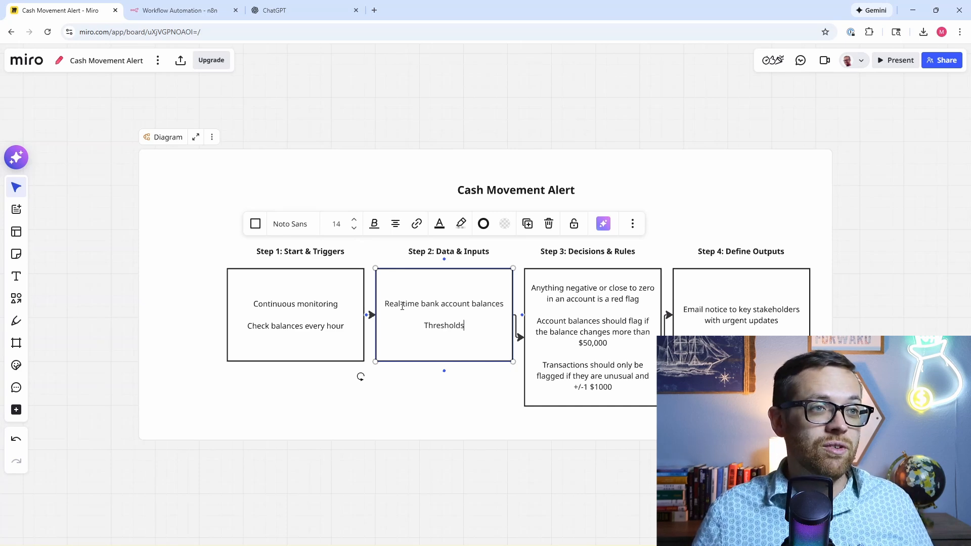
Step: Replace the Step 3 rules with above-maximum threshold, below-minimum threshold, and 'Dont send an update if everything is fine'
double_click(639, 390)
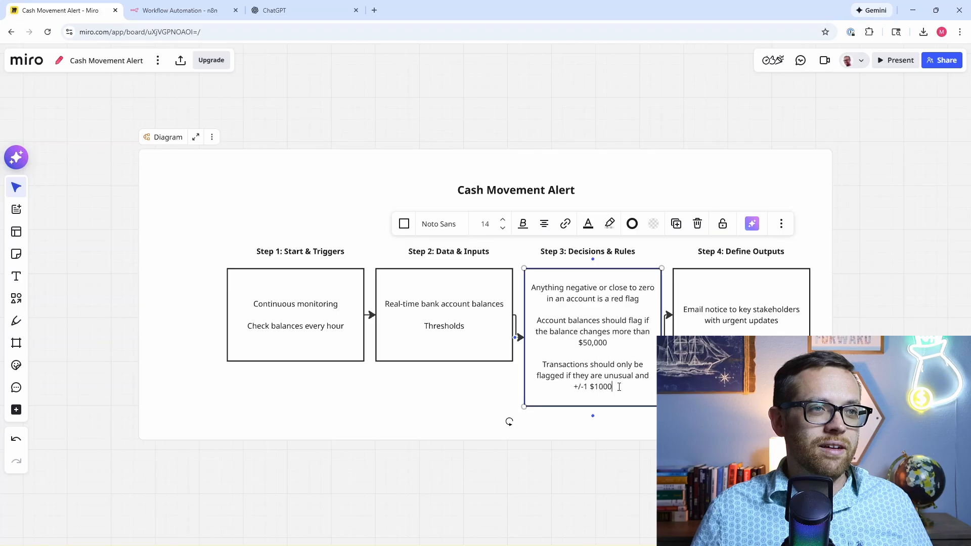
left_click_drag(619, 387, 530, 288)
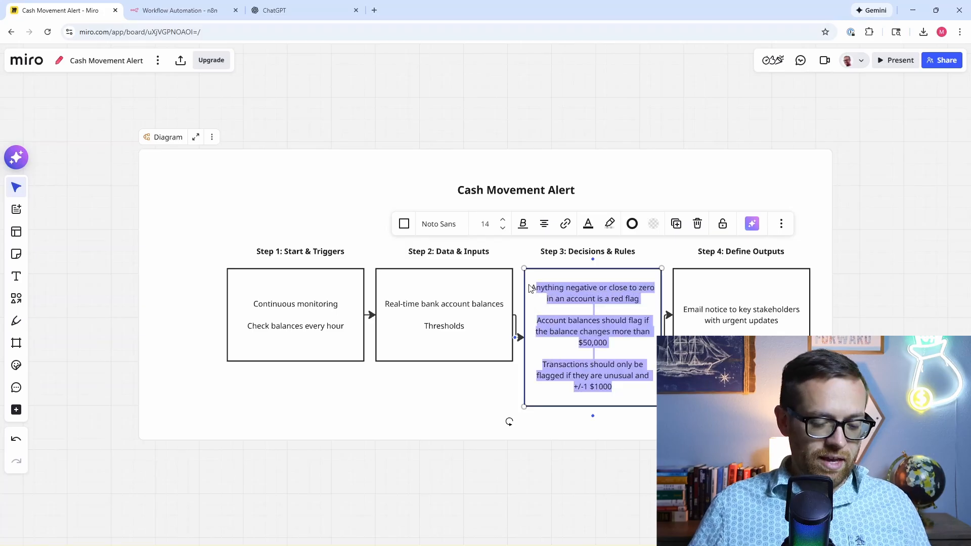
key("BackSpace")
type("Anyth")
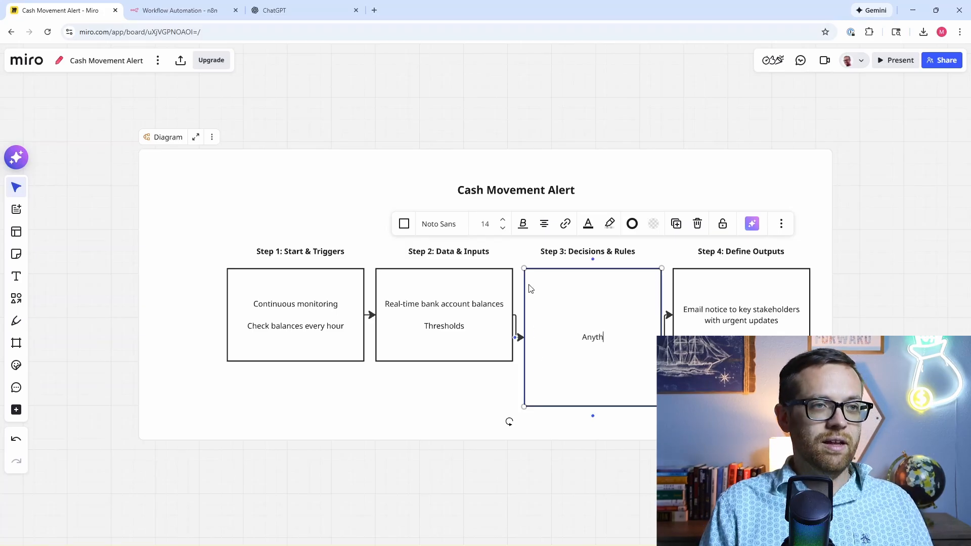
type("ing above a ma")
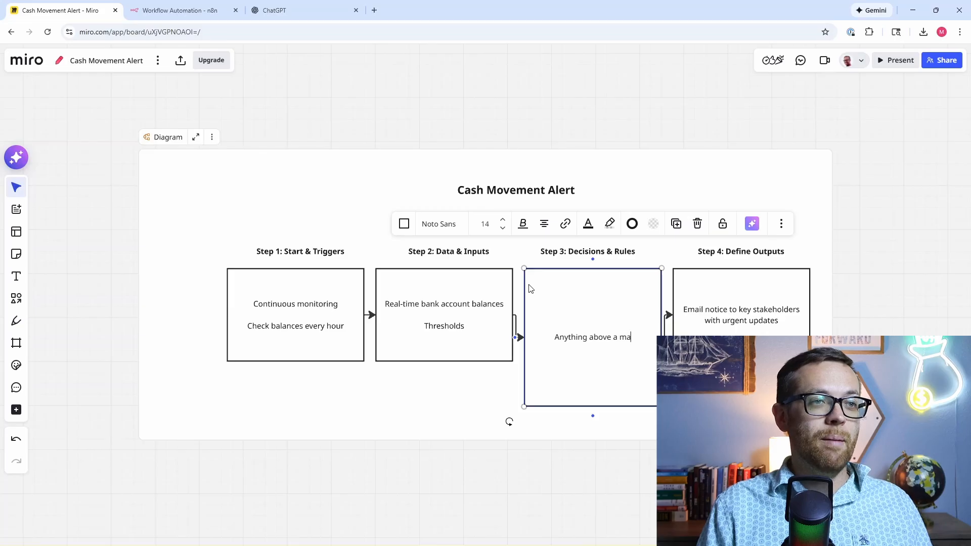
type("ximum threshold")
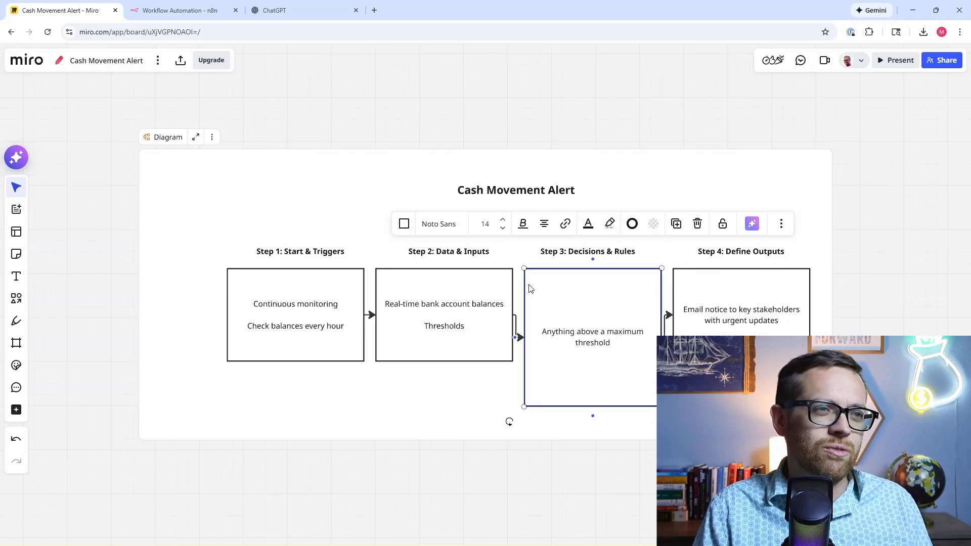
key("Return")
key("Return")
type("Anythi")
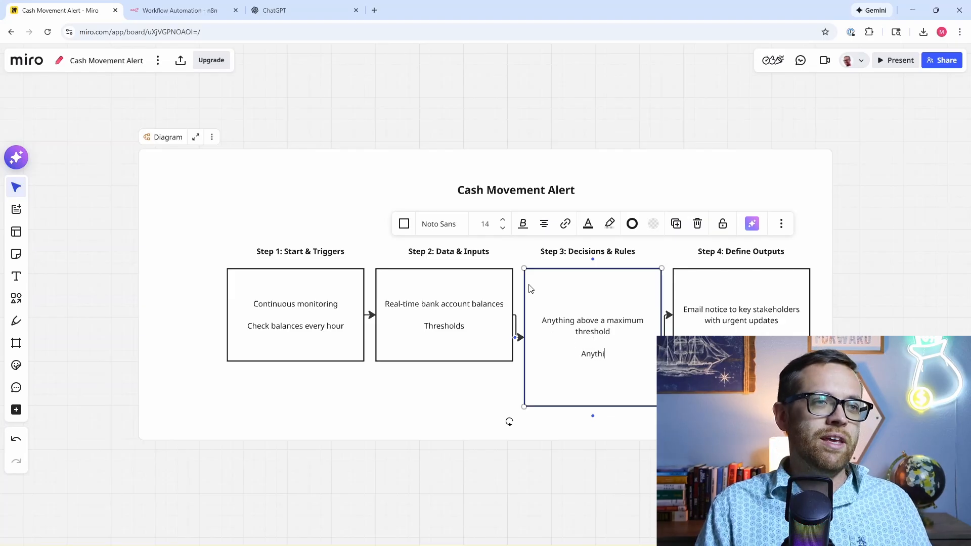
type("ng below a m")
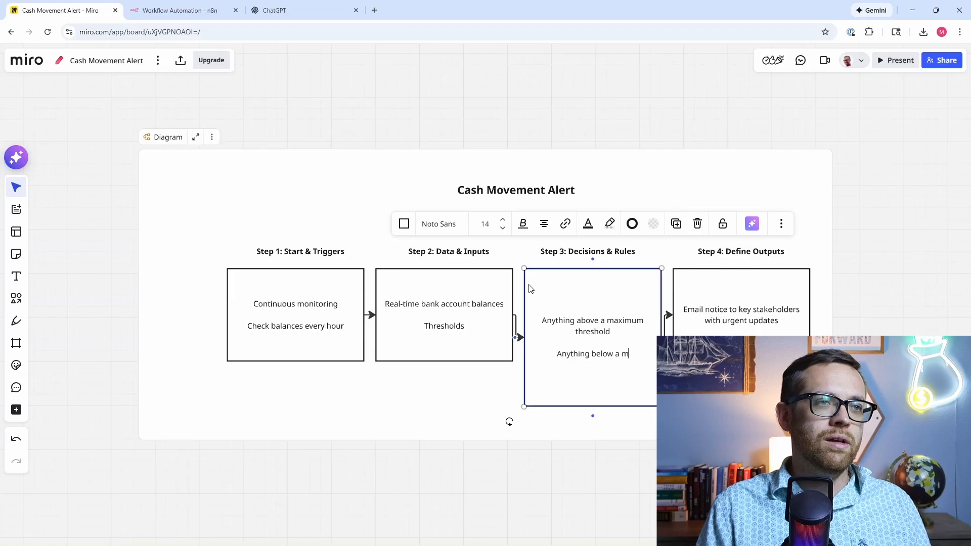
type("inimum threshold")
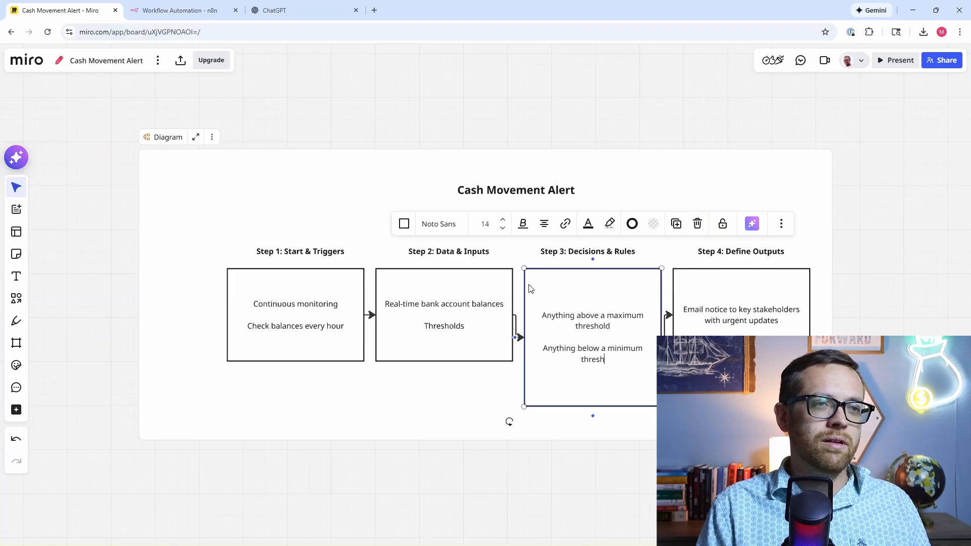
key("Return")
key("Return")
type("D")
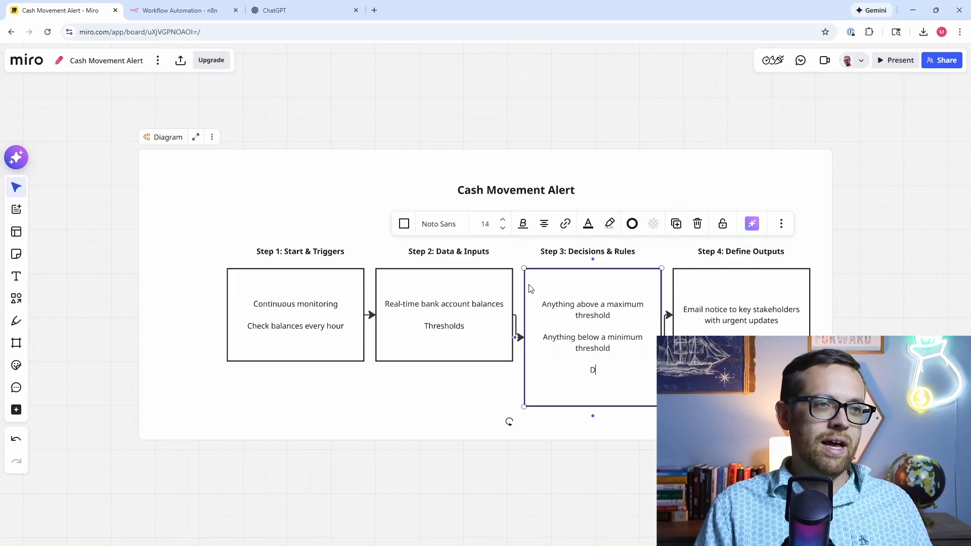
type("ont send an u")
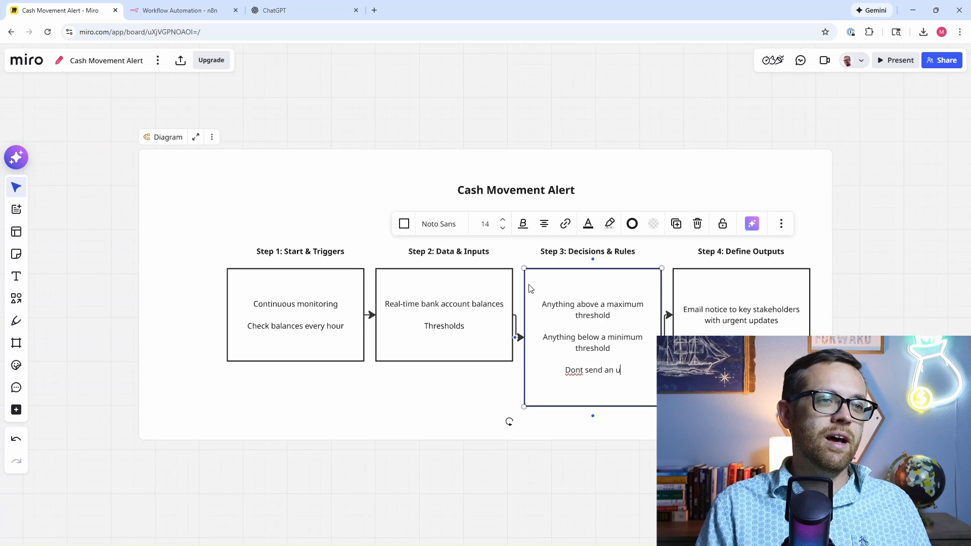
type("pdate if ")
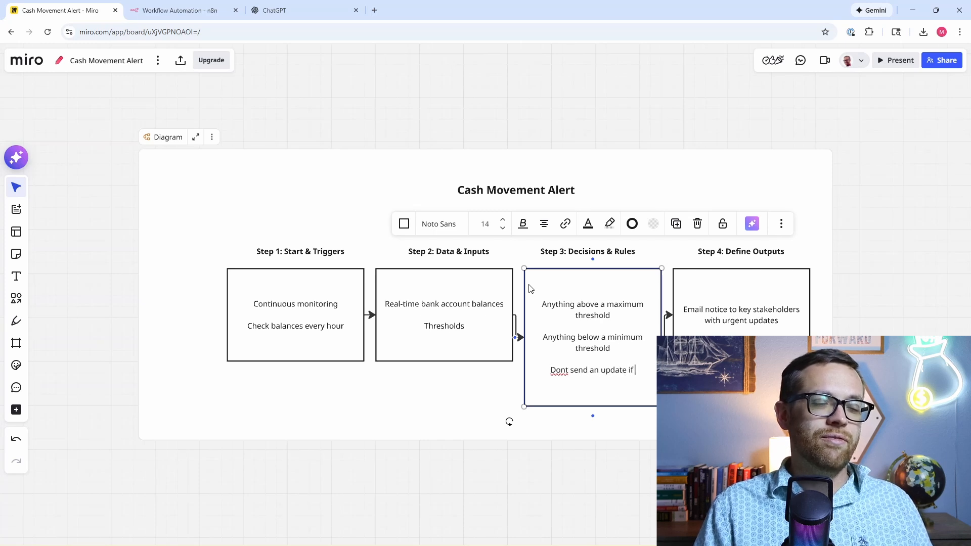
type("everything is fine")
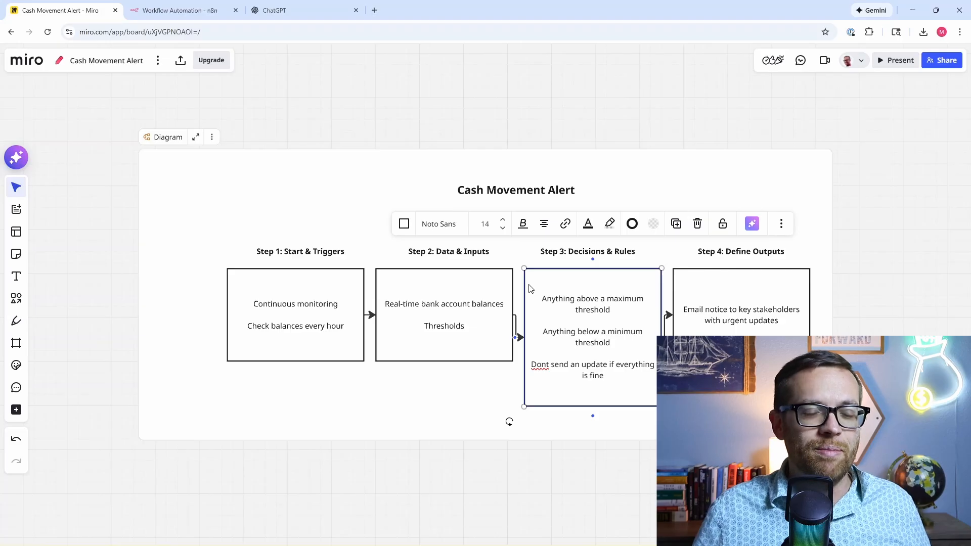
Step: Finish the Step 4 box as 'Email notice to key stakeholders with urgent updates' and deselect it
left_click(760, 309)
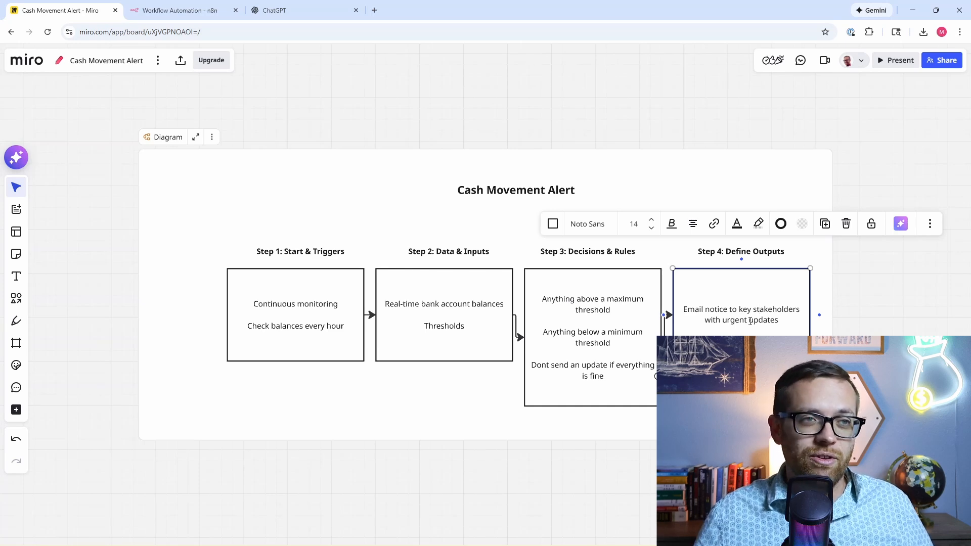
left_click(842, 153)
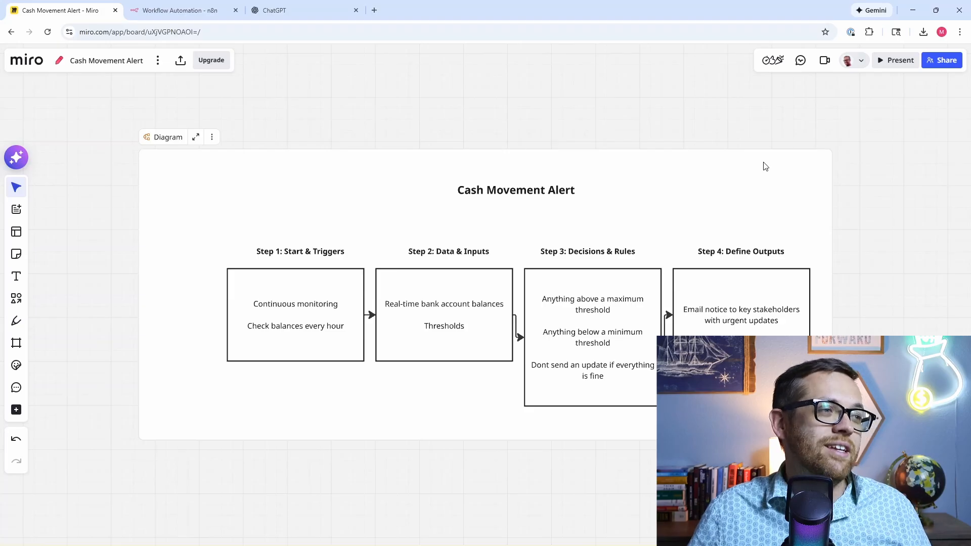
Step: Snip the whole Cash Movement Alert diagram with Snipping Tool and copy the image
left_click(193, 545)
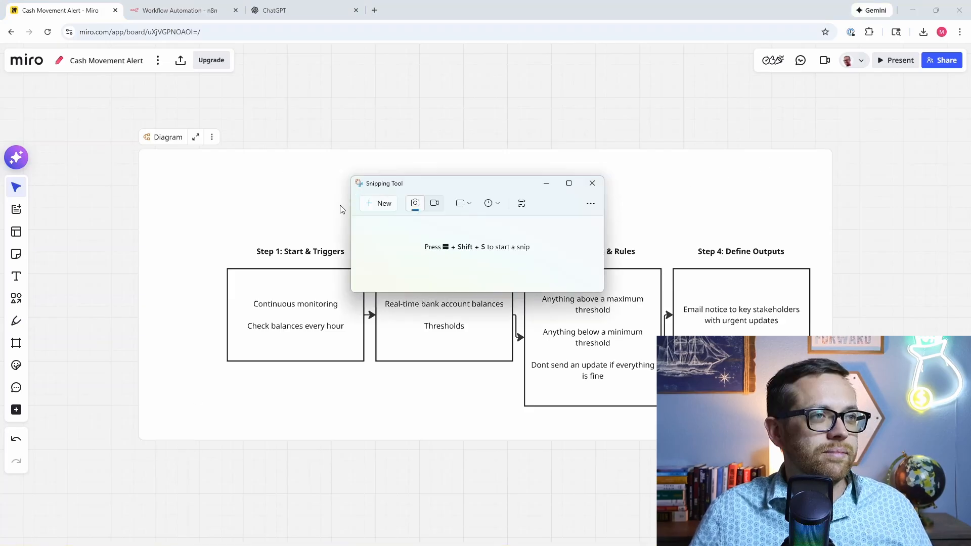
left_click(371, 205)
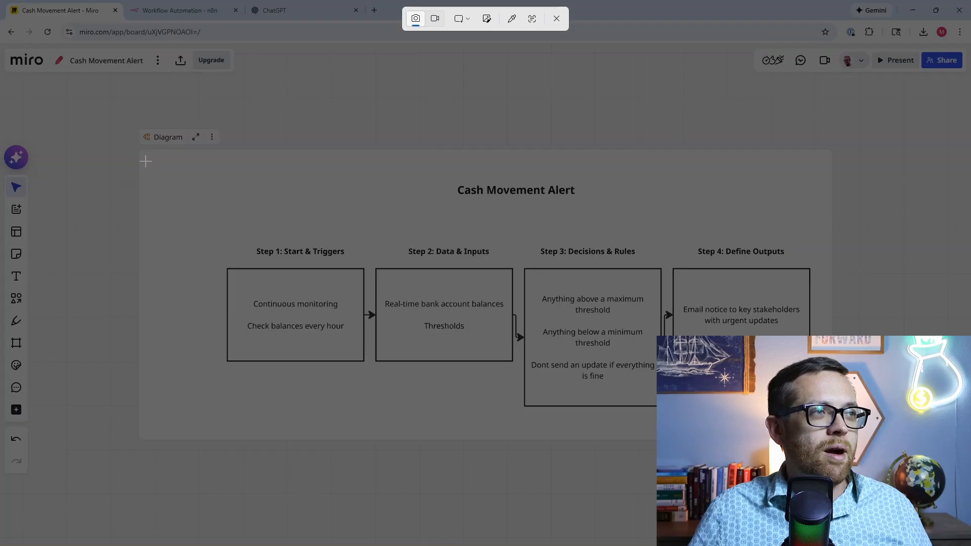
left_click_drag(145, 160, 826, 433)
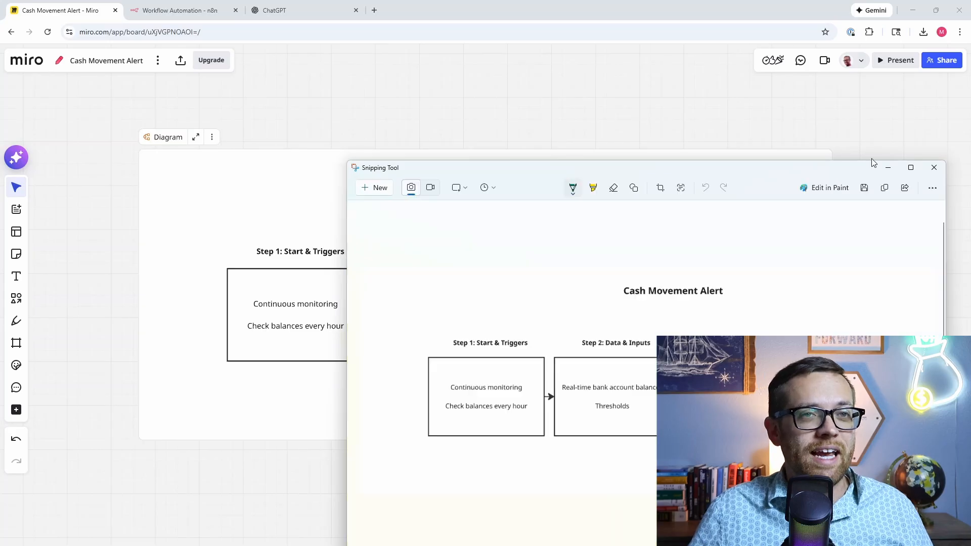
left_click(887, 190)
Step: Paste the diagram into ChatGPT and ask it to review the process map for gaps or overlooked things
left_click(319, 10)
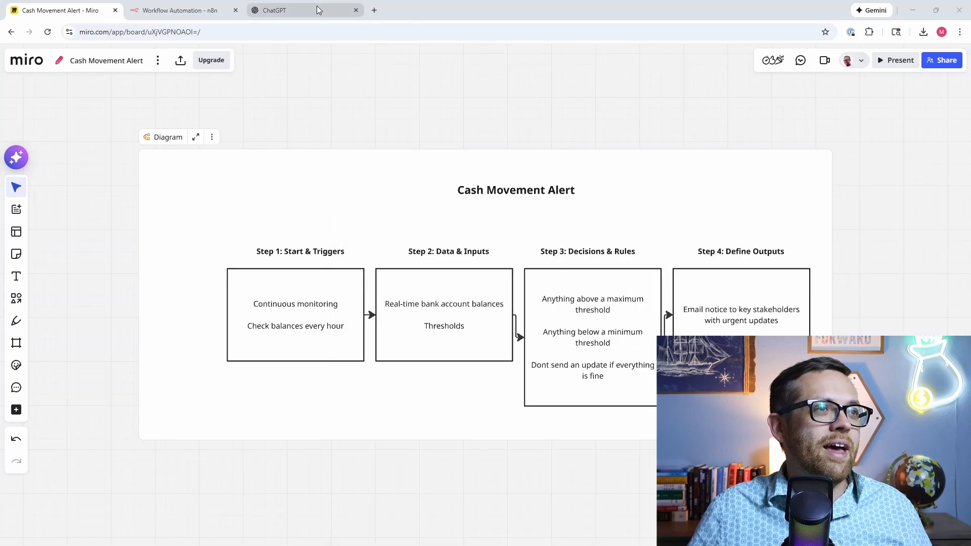
left_click(320, 10)
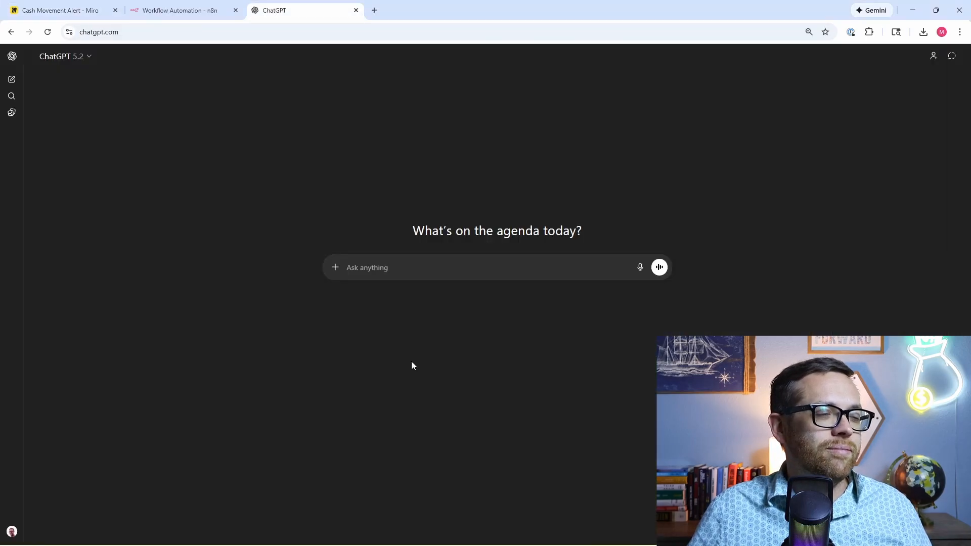
right_click(390, 268)
left_click(445, 384)
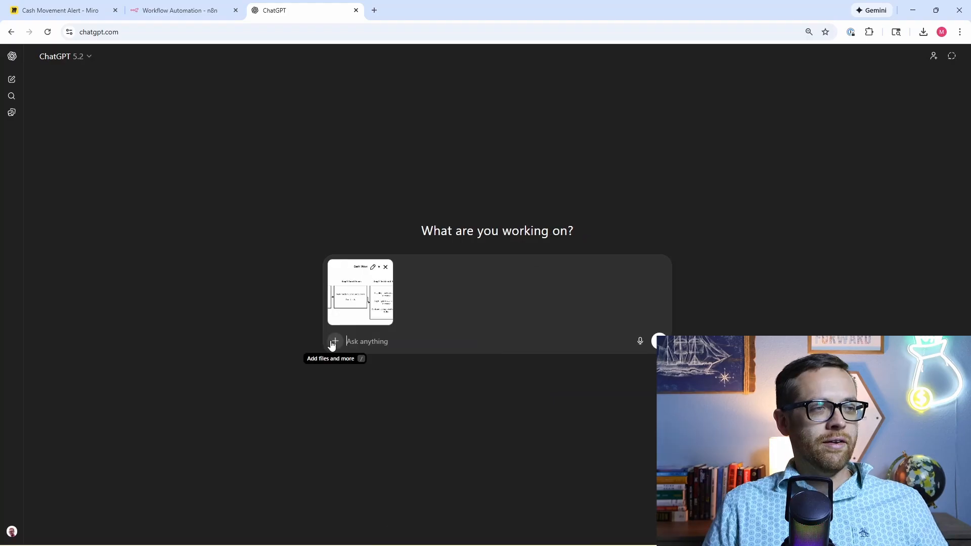
type("Pleaser")
key("BackSpace")
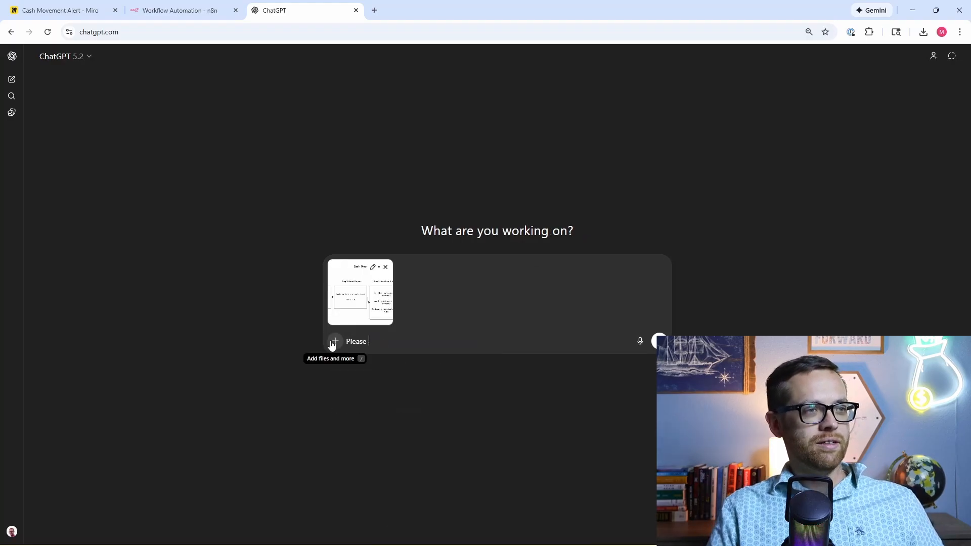
type("review the attache")
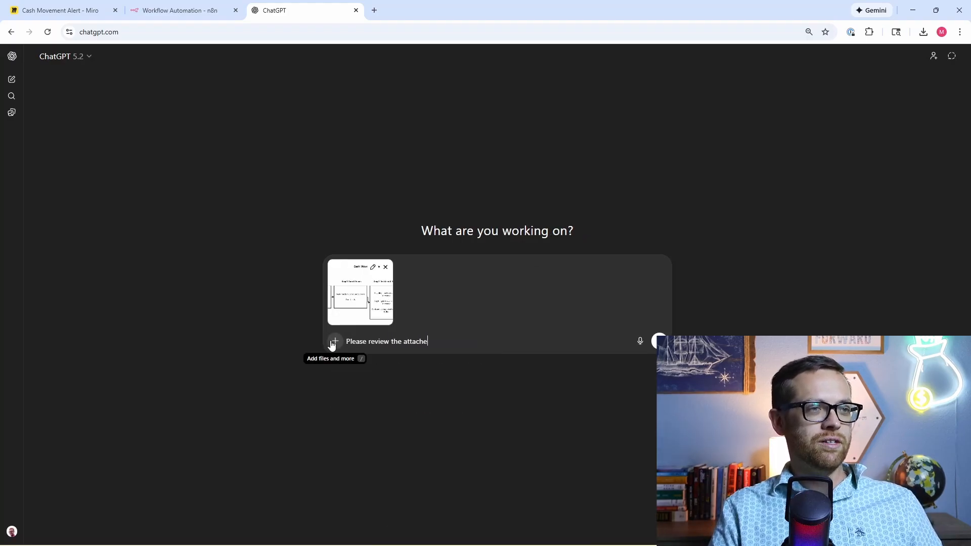
type("d process map to look f")
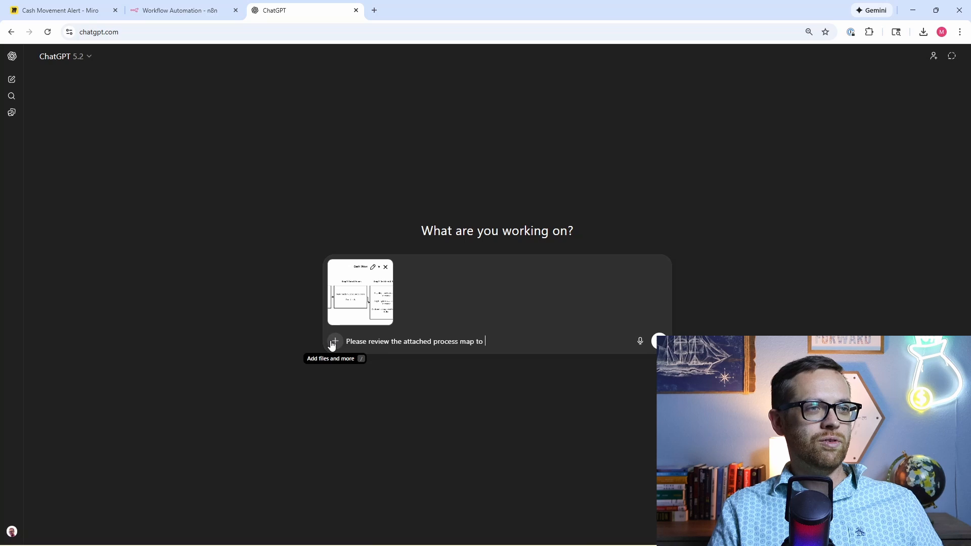
type("y ga")
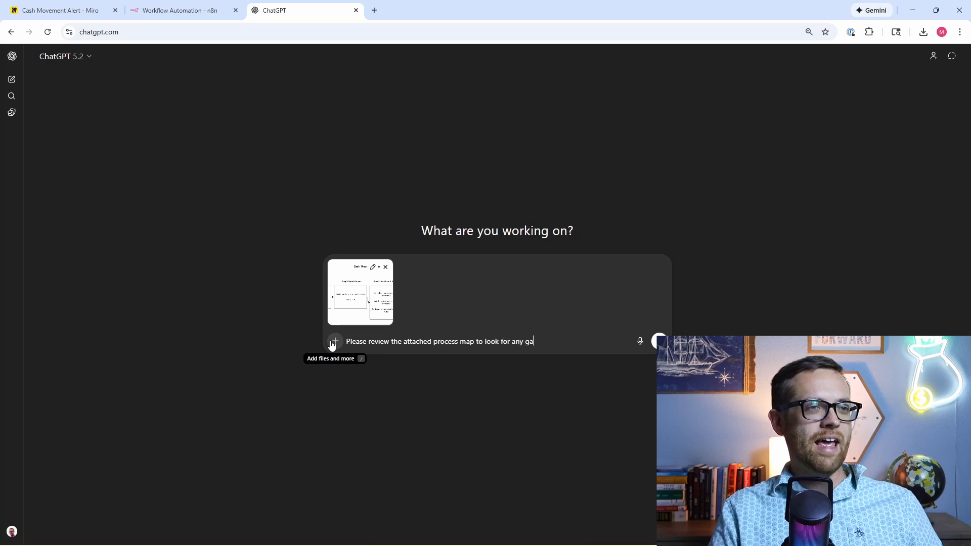
type("ps in the process")
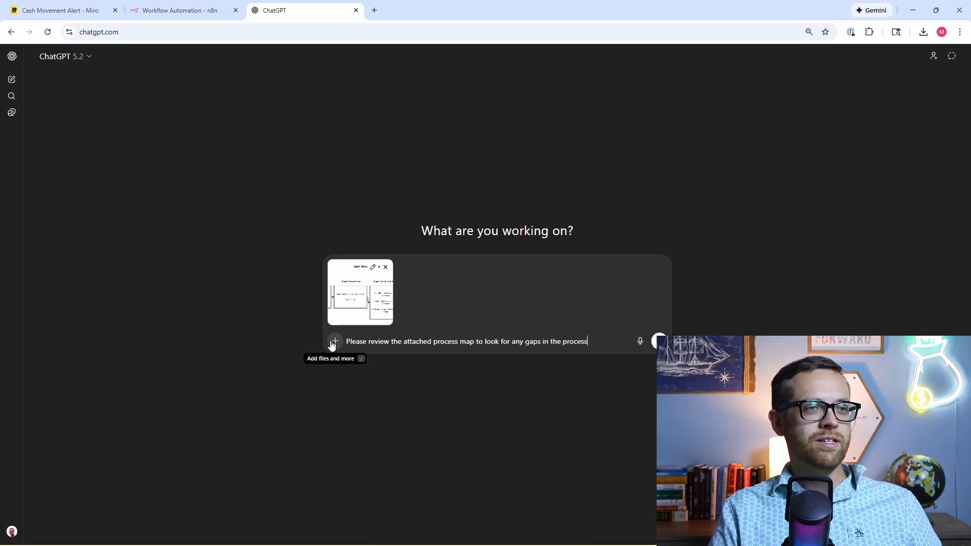
type(" or things I")
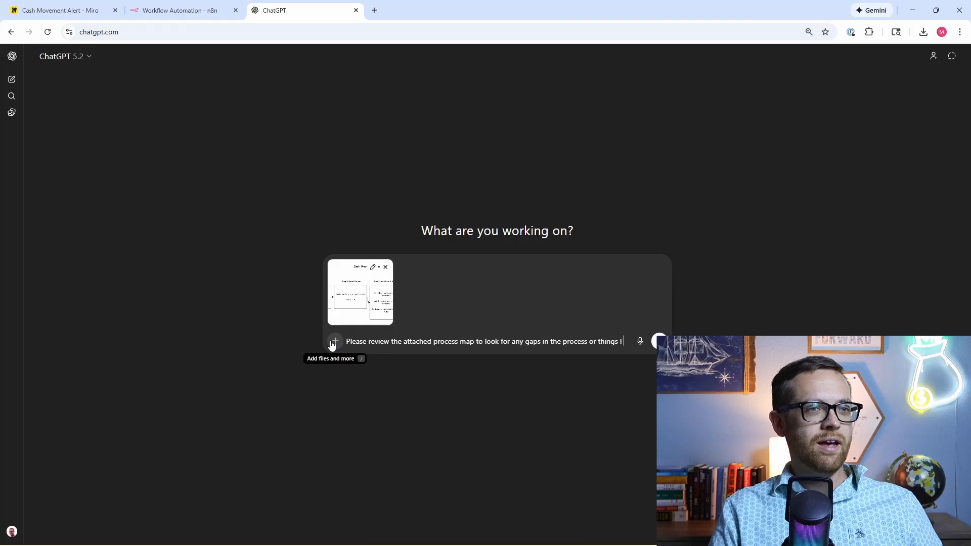
type(" may not have thou")
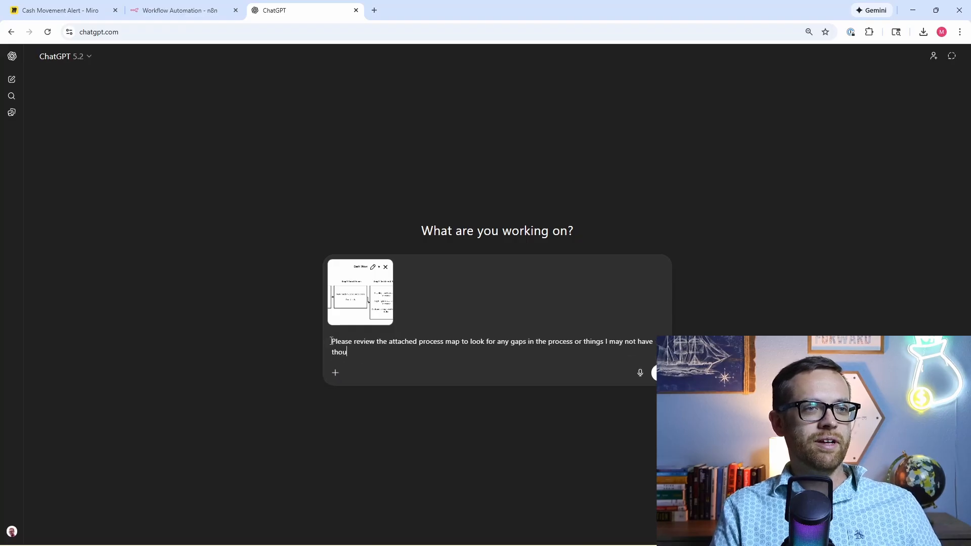
type("ght of")
key("Return")
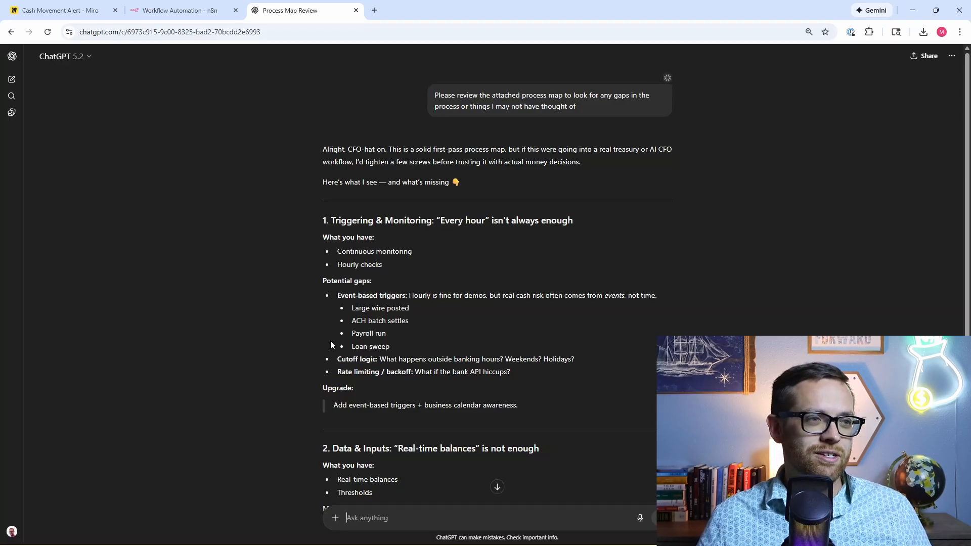
Step: Scroll through ChatGPT's process map review to read the gaps listed for each step
scroll(289, 421, "down", 5)
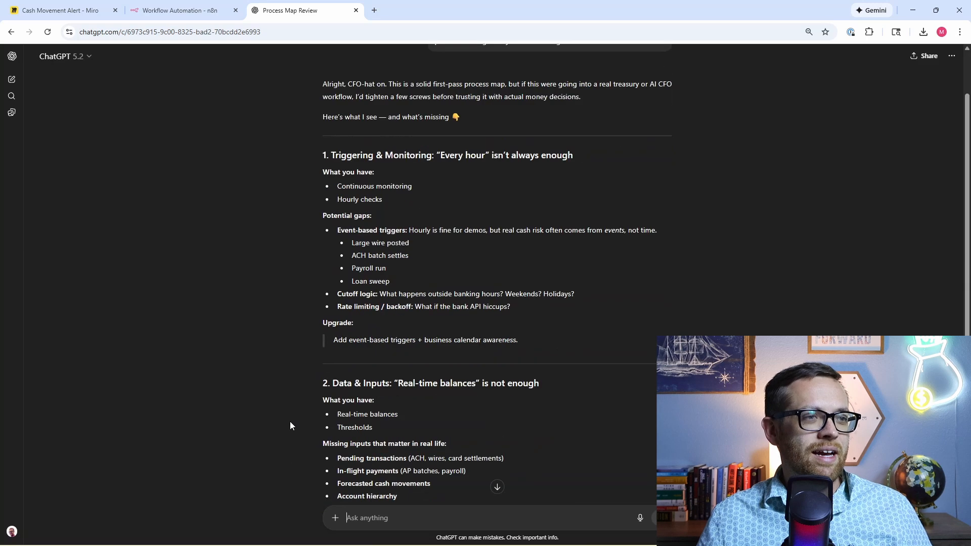
scroll(301, 307, "down", 2)
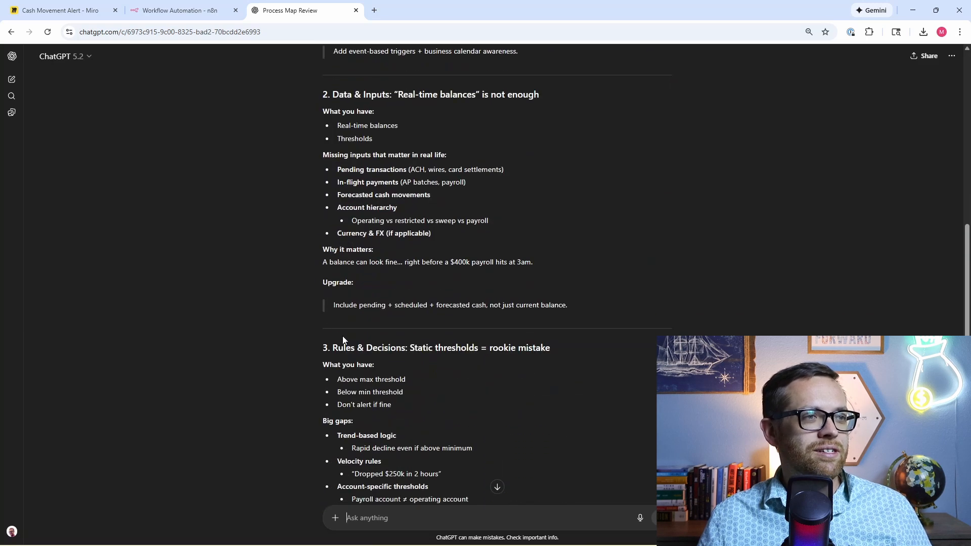
scroll(342, 336, "down", 2)
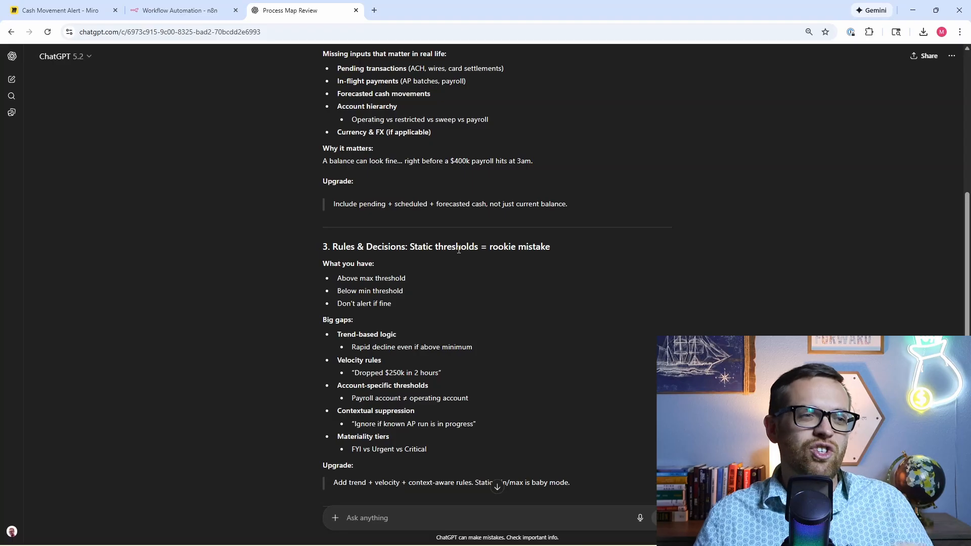
scroll(449, 251, "down", 5)
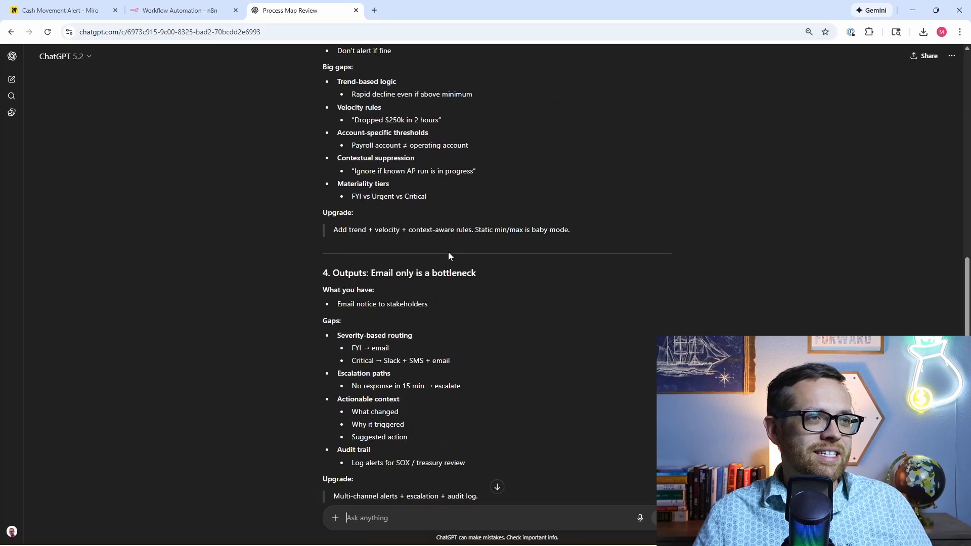
scroll(448, 252, "down", 2)
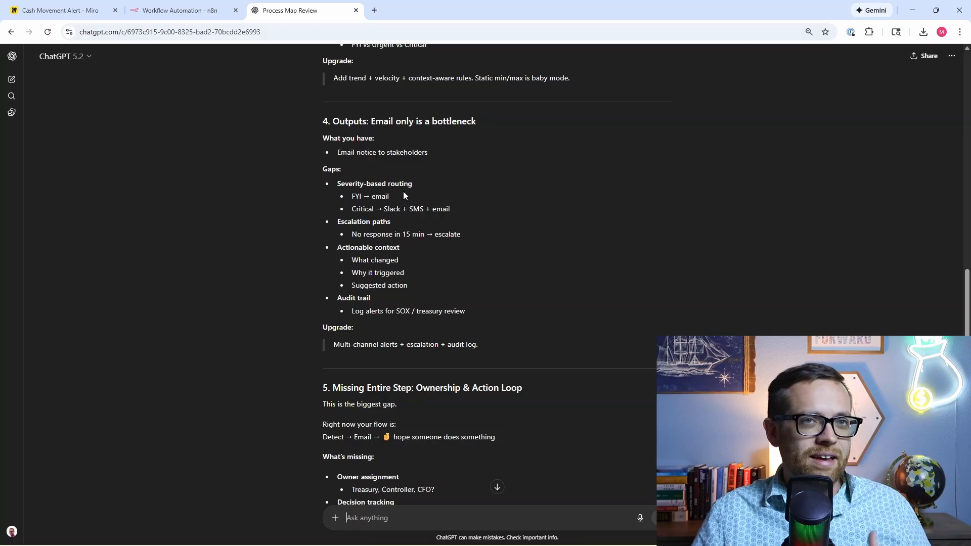
scroll(396, 187, "down", 1)
scroll(395, 188, "down", 1)
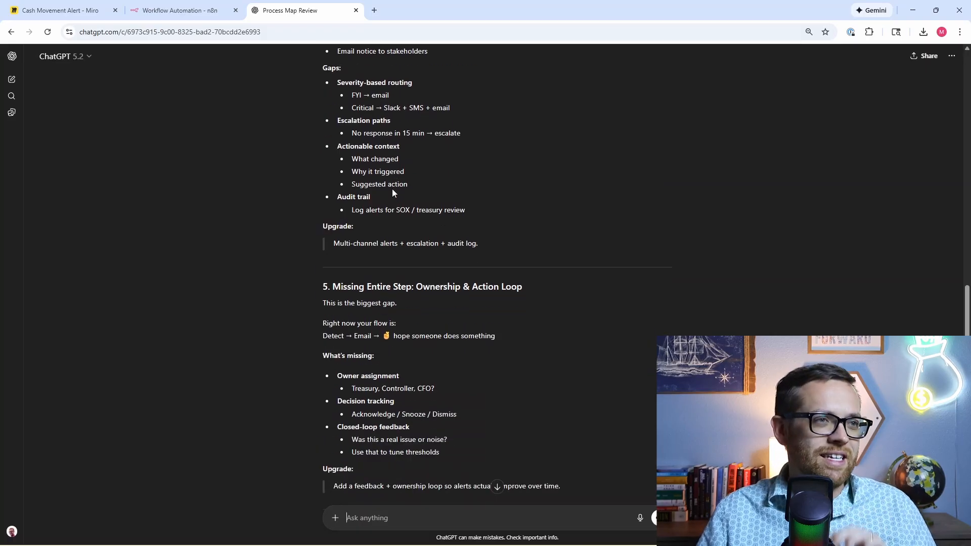
scroll(393, 189, "down", 2)
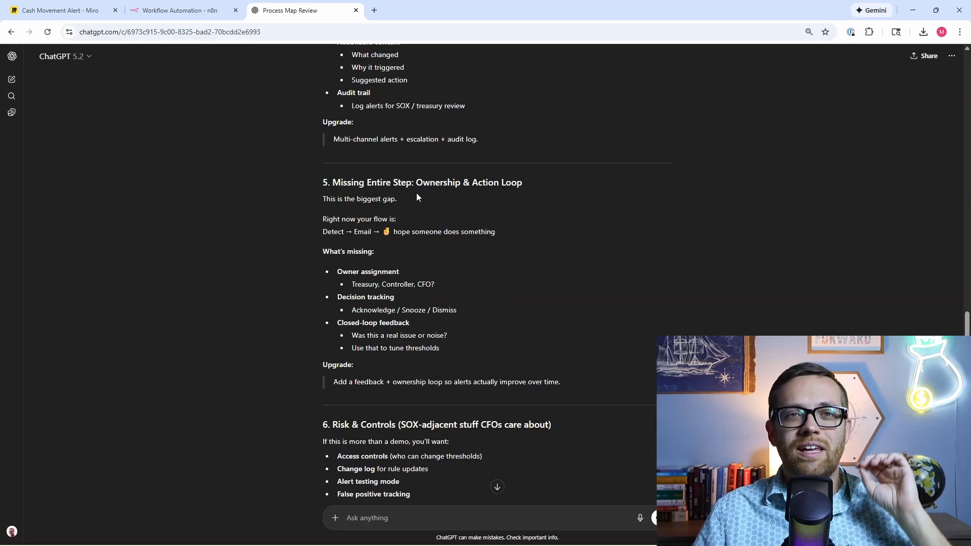
scroll(416, 193, "down", 5)
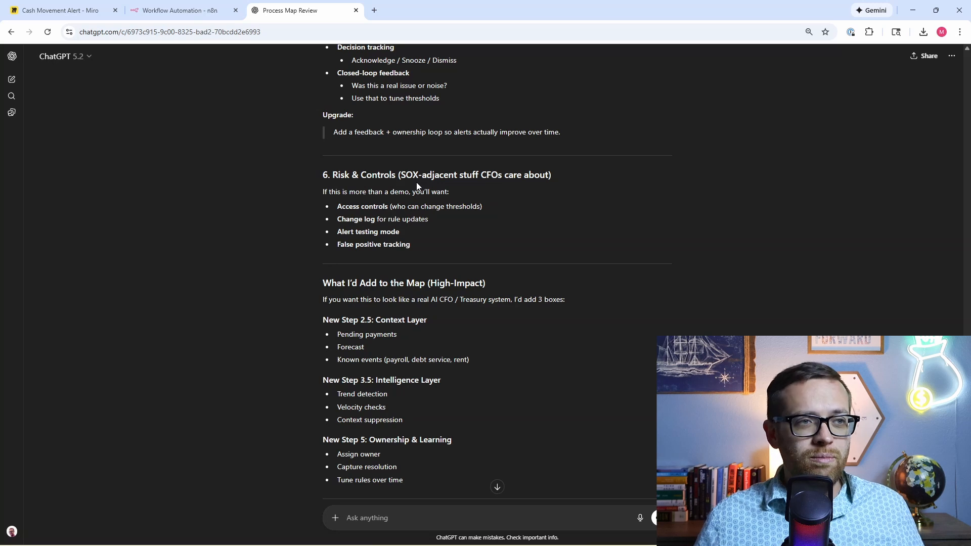
scroll(442, 201, "down", 2)
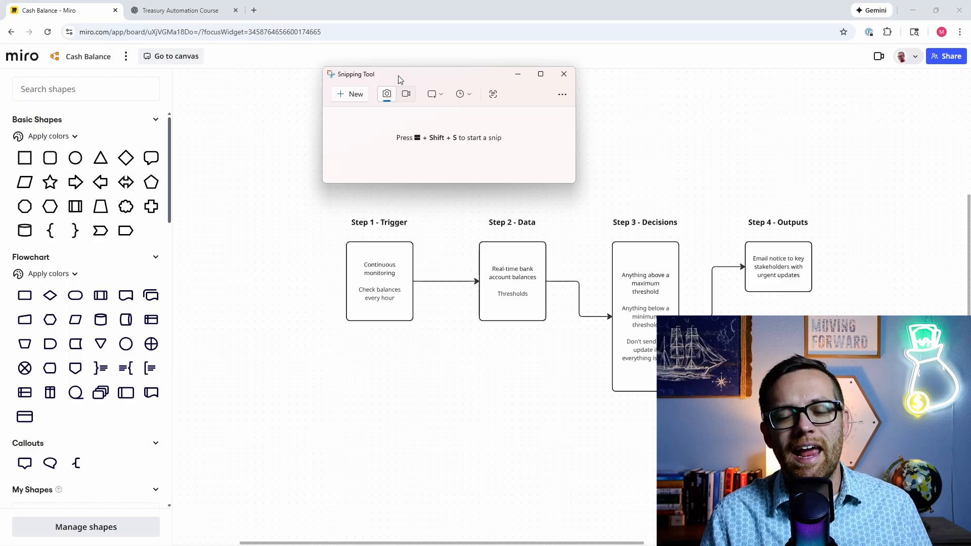
Step: Take a new snip of the Cash Balance four-step flowchart and switch back to ChatGPT
left_click(362, 94)
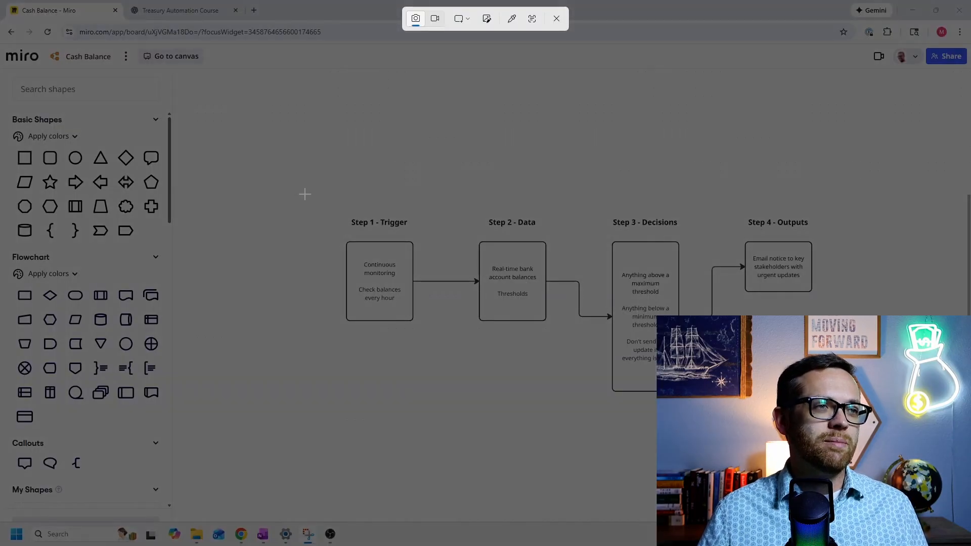
left_click_drag(303, 186, 860, 419)
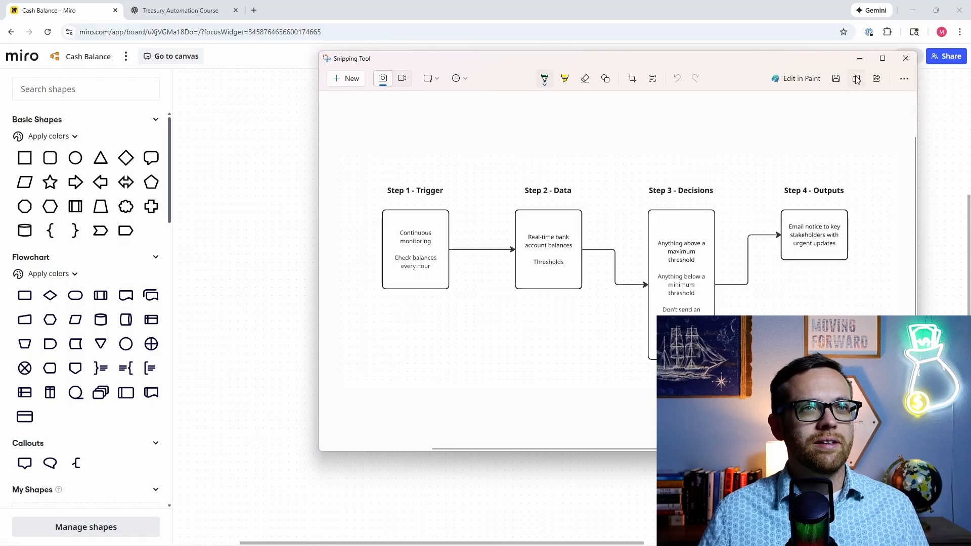
left_click(212, 12)
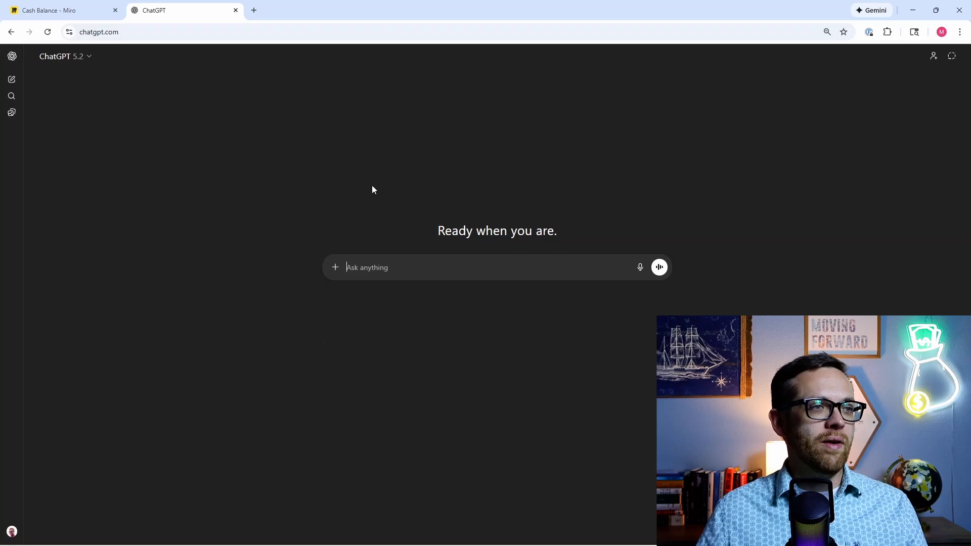
Step: Send ChatGPT the flowchart image with the financial-analyst prompt for an n8n AI Agent requirements document
key("ctrl+v")
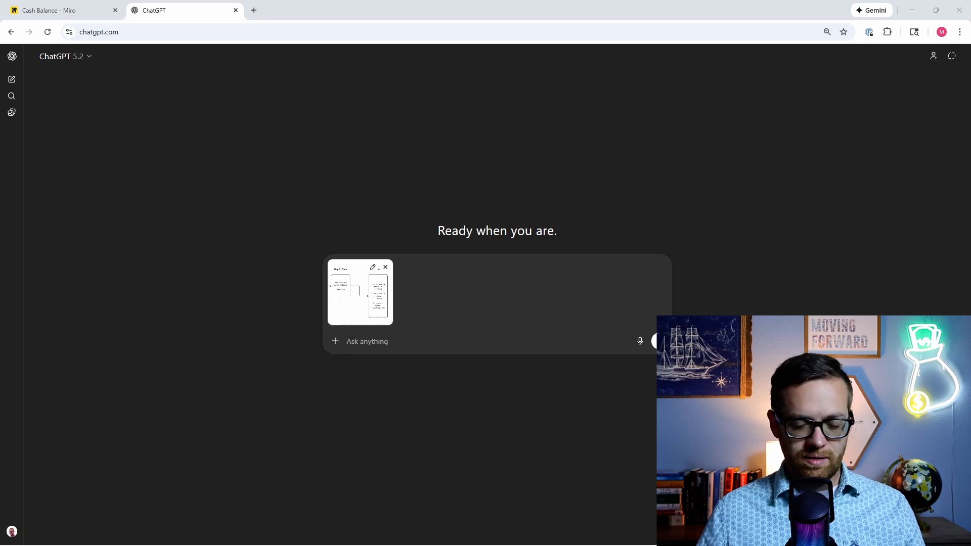
left_click(464, 332)
type("Act as a skilled financial analyst. Using the process map I provided via attachment to create a requirements document for an AI Agent workflow using n8n. The document should spell out: Purpose Inputs Rules Outputs Knowledge Tools Ask me any questions you need to give the best possible output.")
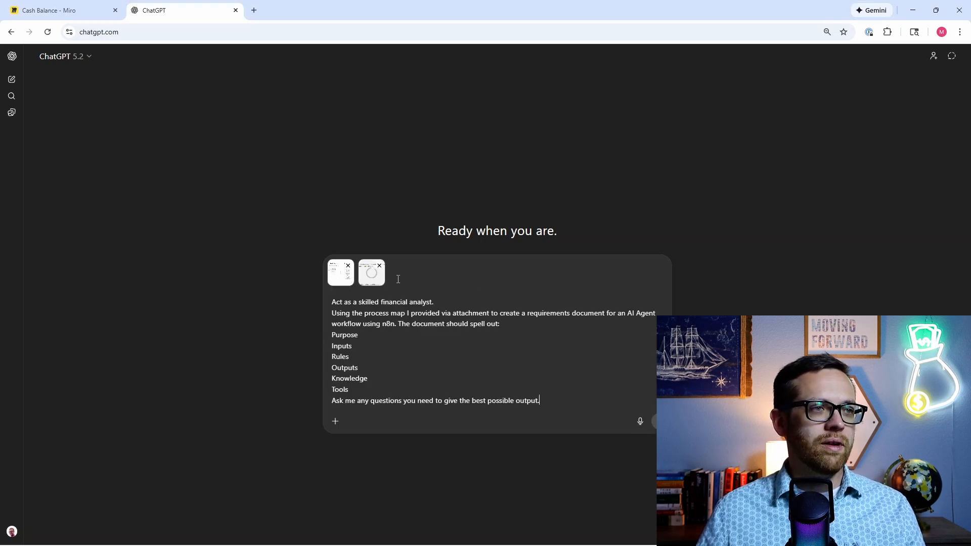
left_click(380, 266)
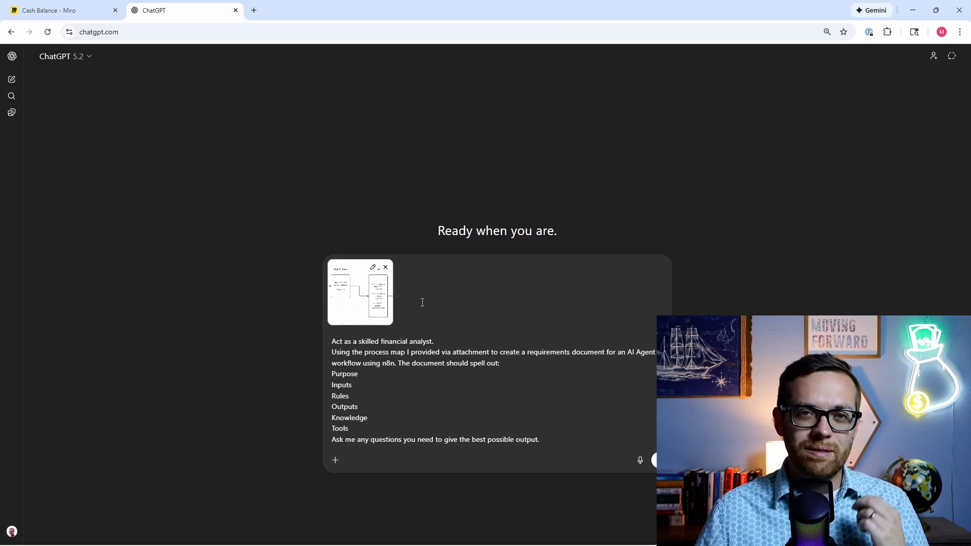
left_click(653, 459)
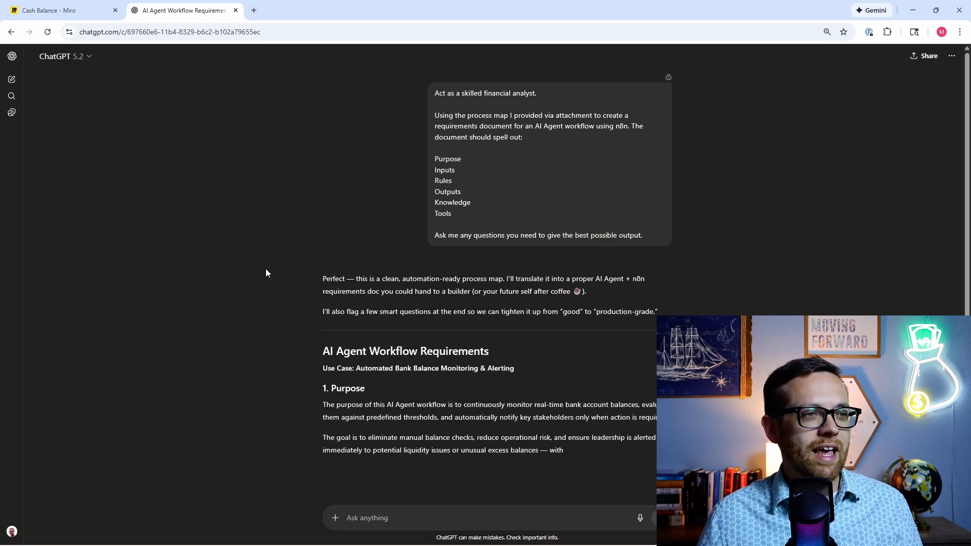
Step: Read the finished requirements document down to Tools, the example n8n flow and six questions
scroll(266, 269, "down", 1)
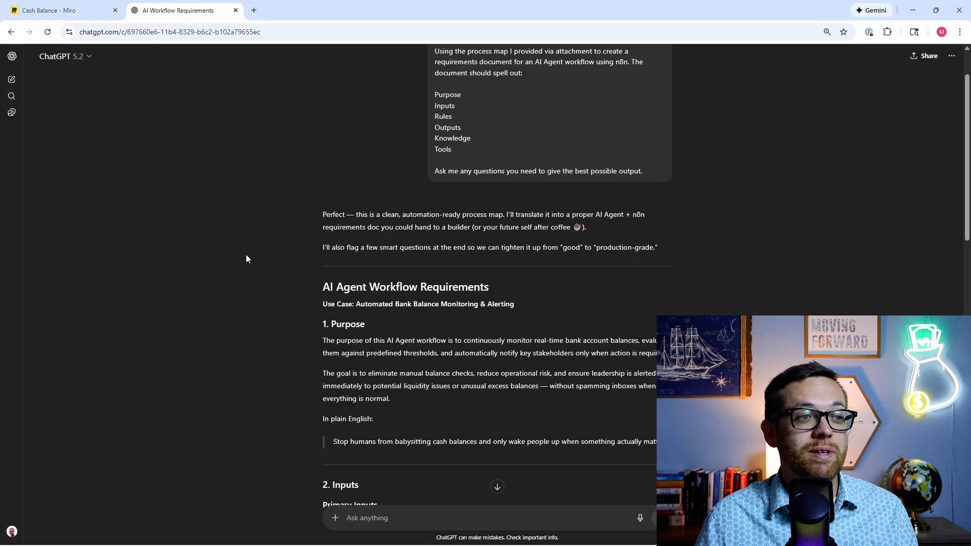
scroll(246, 259, "down", 6)
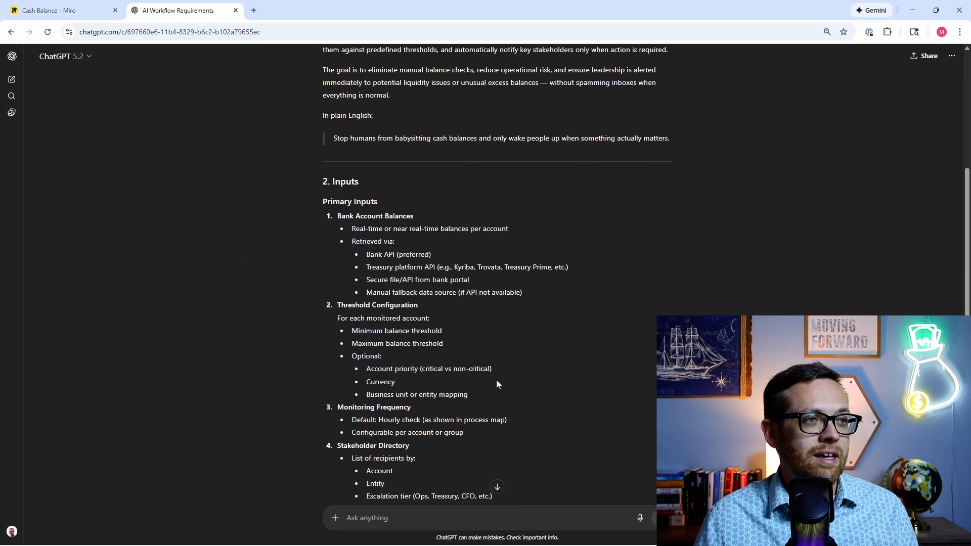
scroll(301, 273, "down", 6)
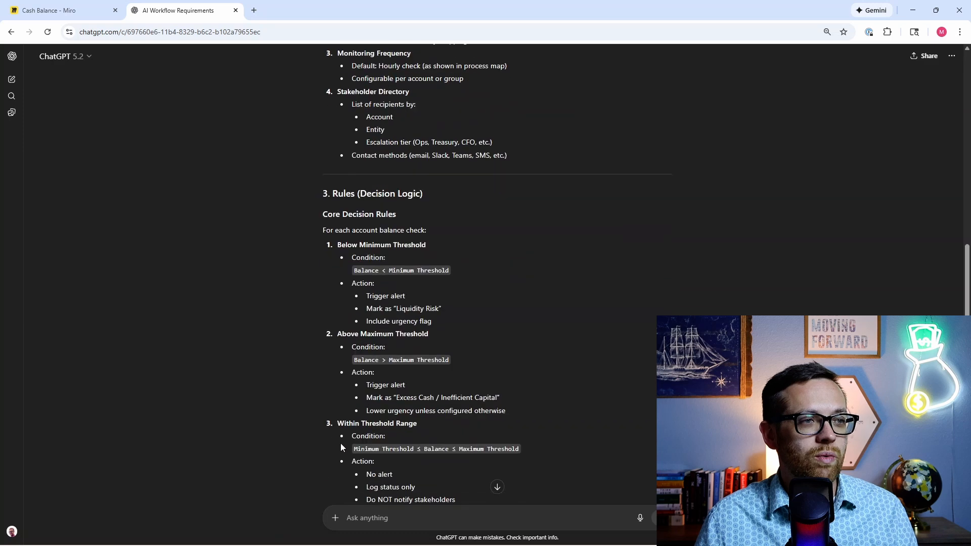
scroll(330, 271, "down", 4)
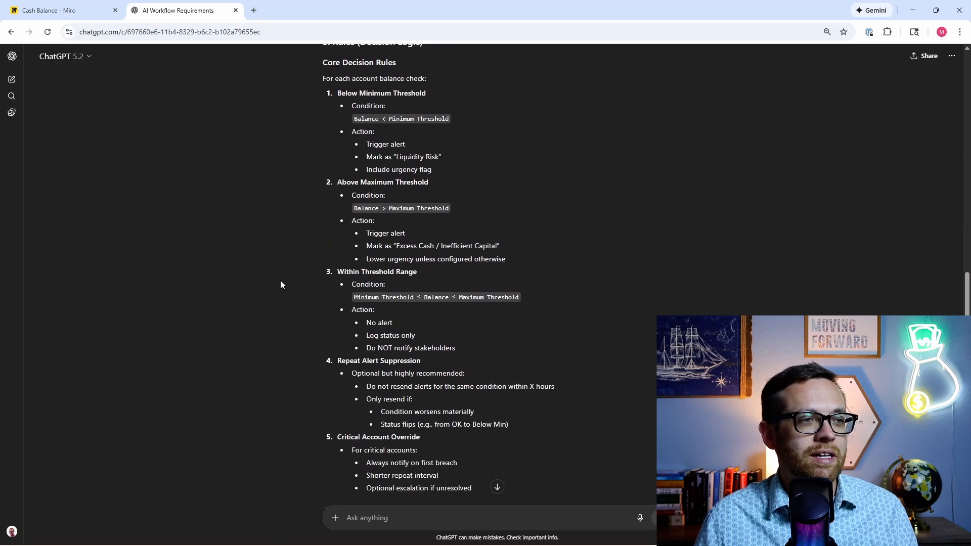
scroll(319, 270, "down", 2)
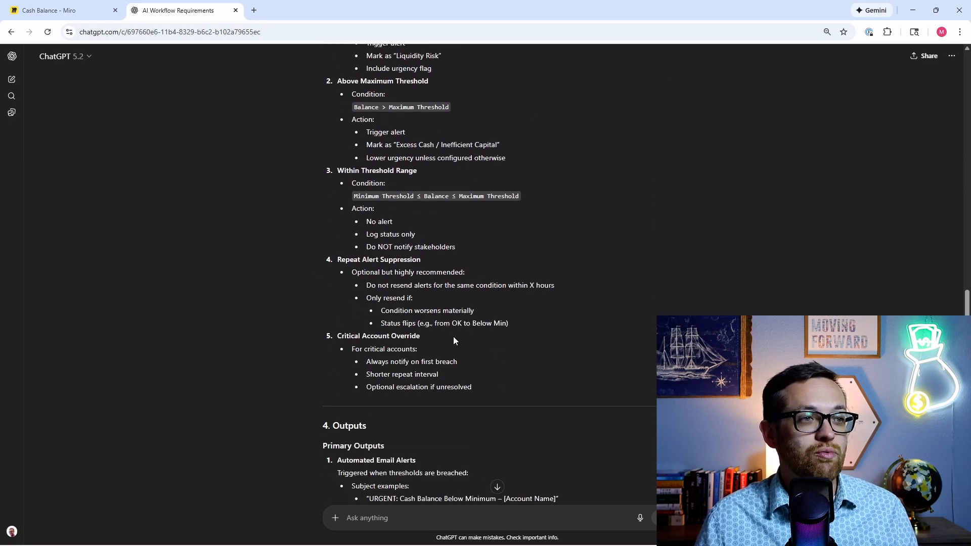
scroll(323, 369, "down", 5)
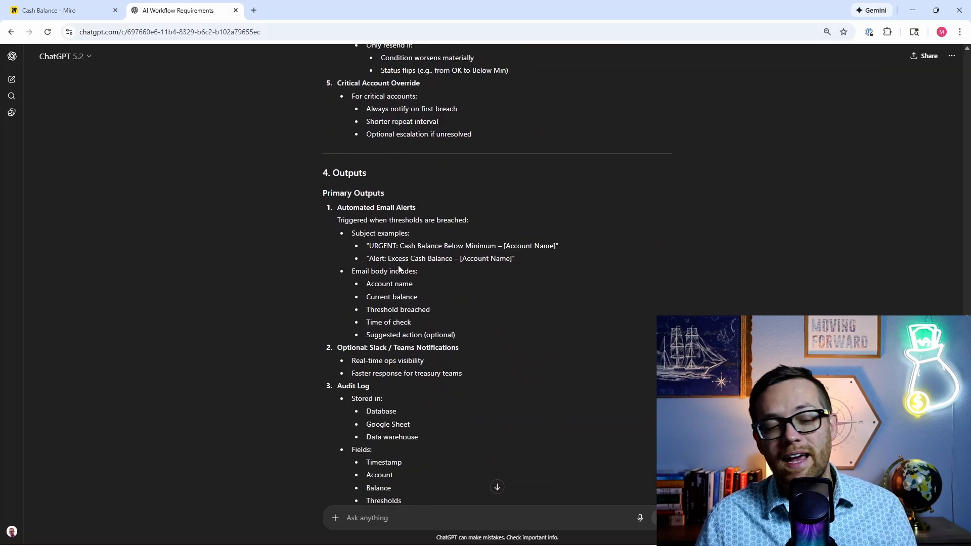
scroll(393, 267, "down", 3)
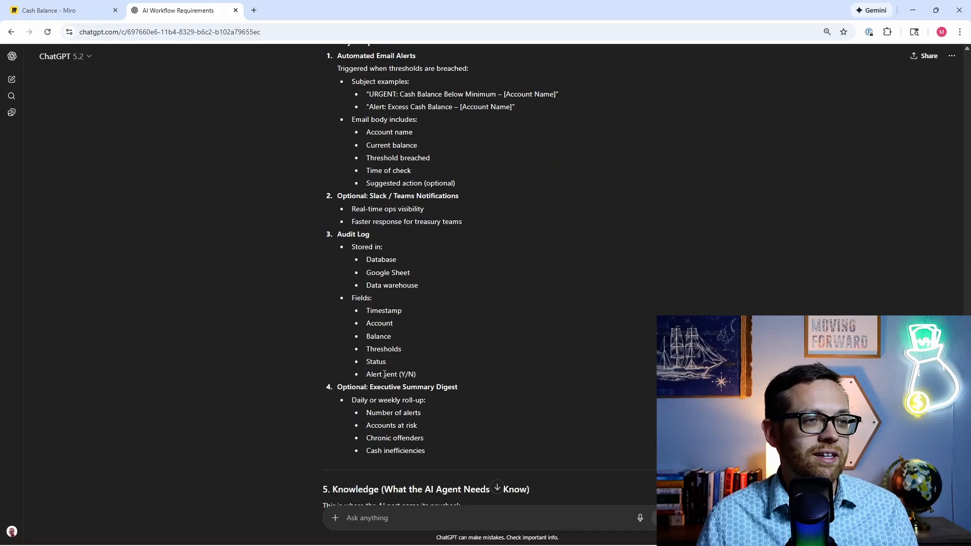
scroll(287, 244, "down", 2)
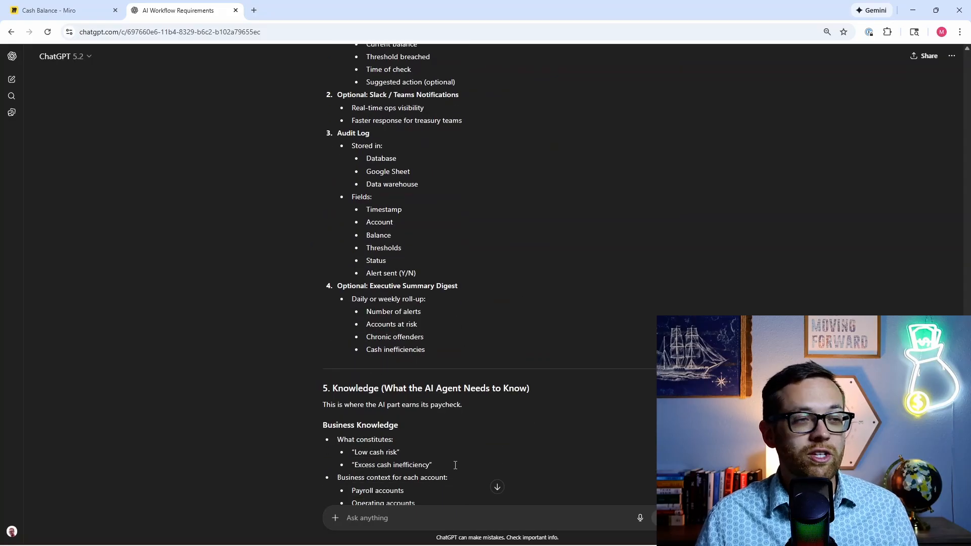
scroll(367, 307, "down", 4)
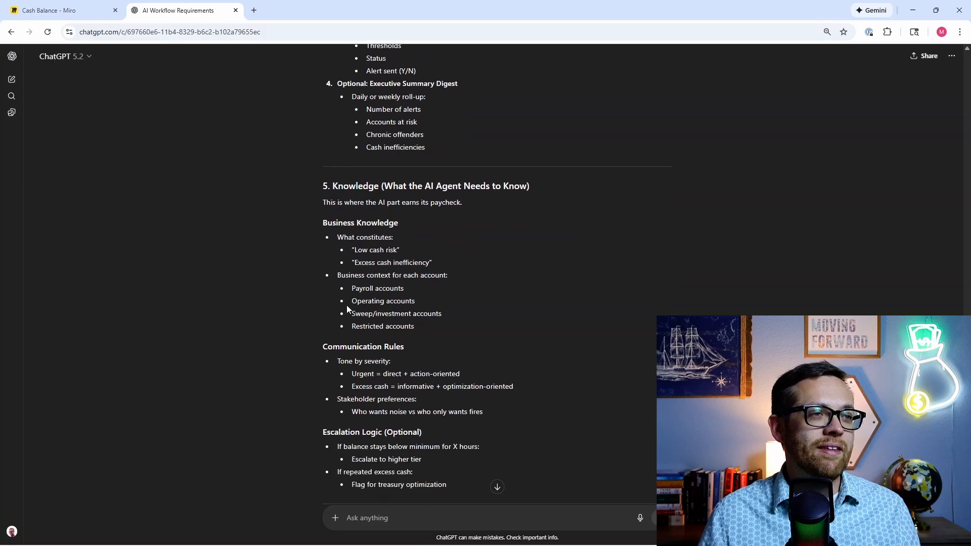
scroll(320, 238, "down", 2)
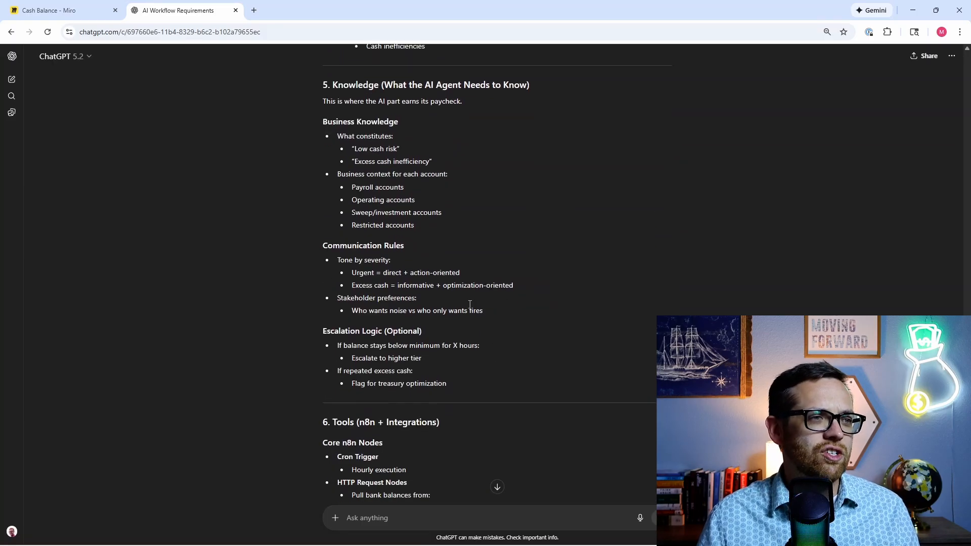
scroll(298, 287, "down", 4)
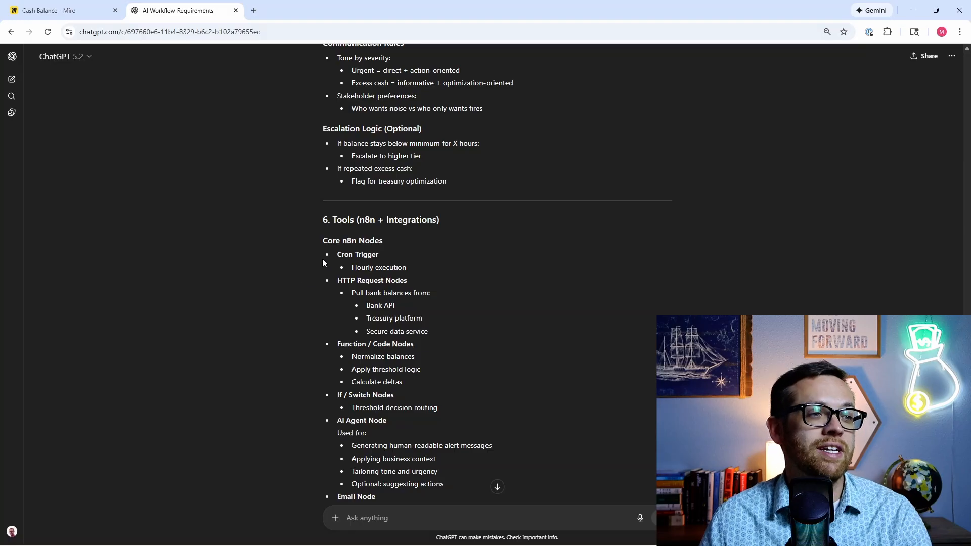
scroll(331, 256, "down", 5)
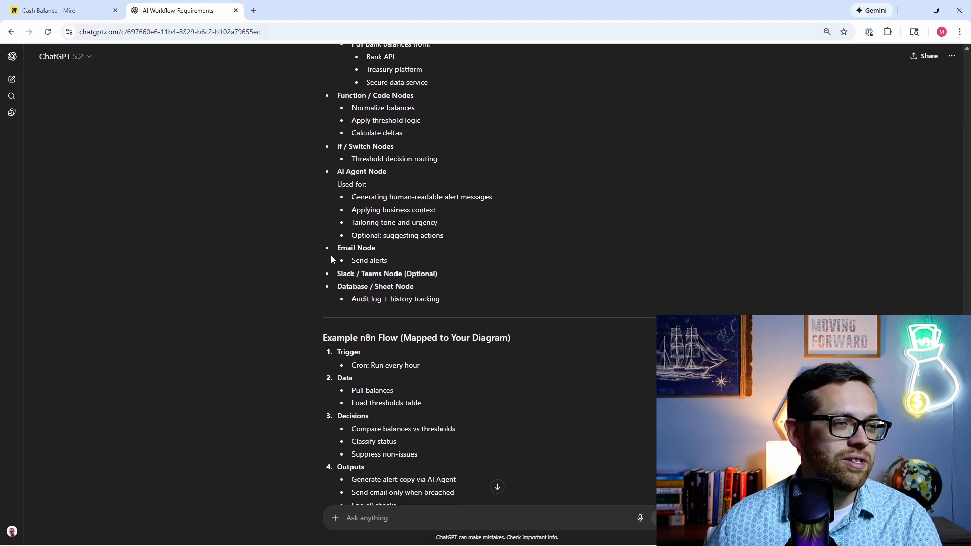
scroll(331, 254, "down", 7)
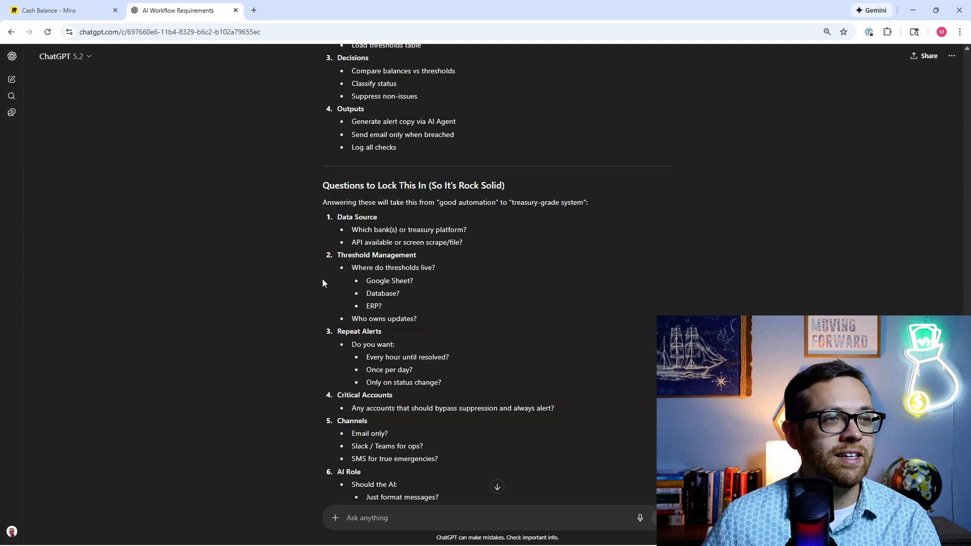
scroll(323, 279, "down", 1)
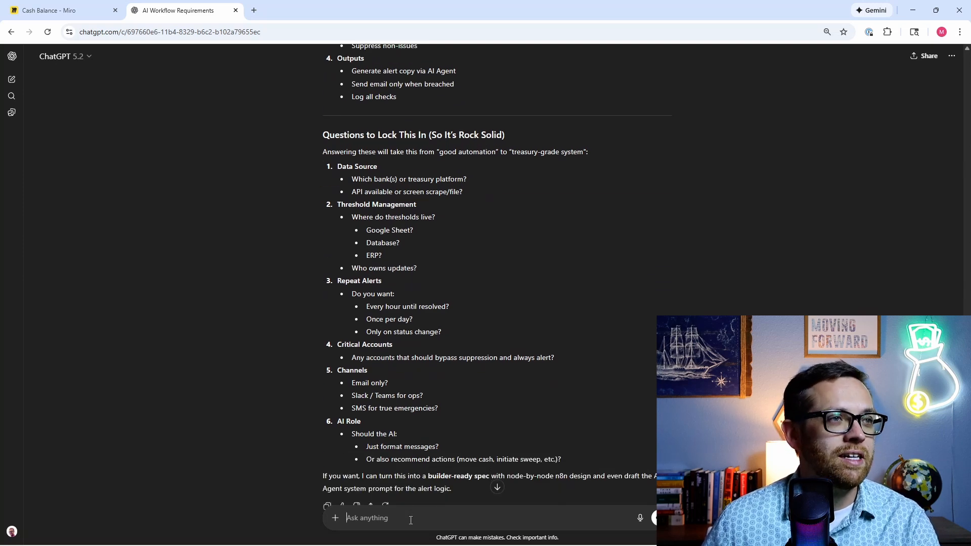
Step: Answer questions 1–3: use Google Sheets, thresholds live in Sheets owned by the manager, hourly repeats
type("1")
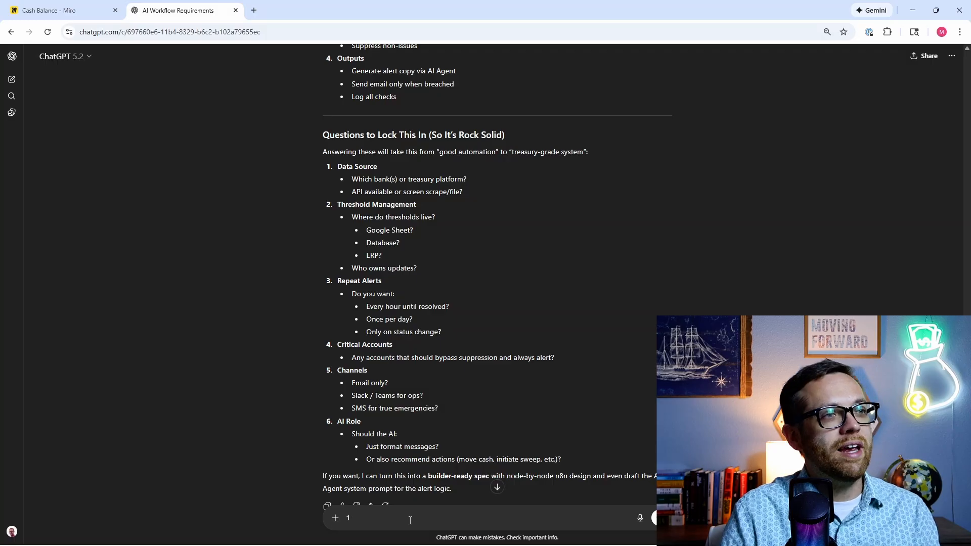
type(") ")
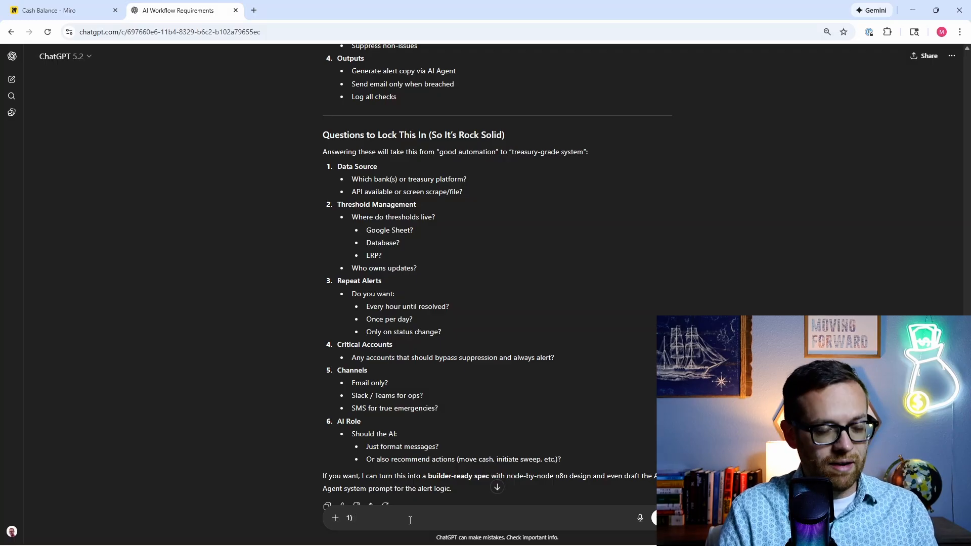
type("for")
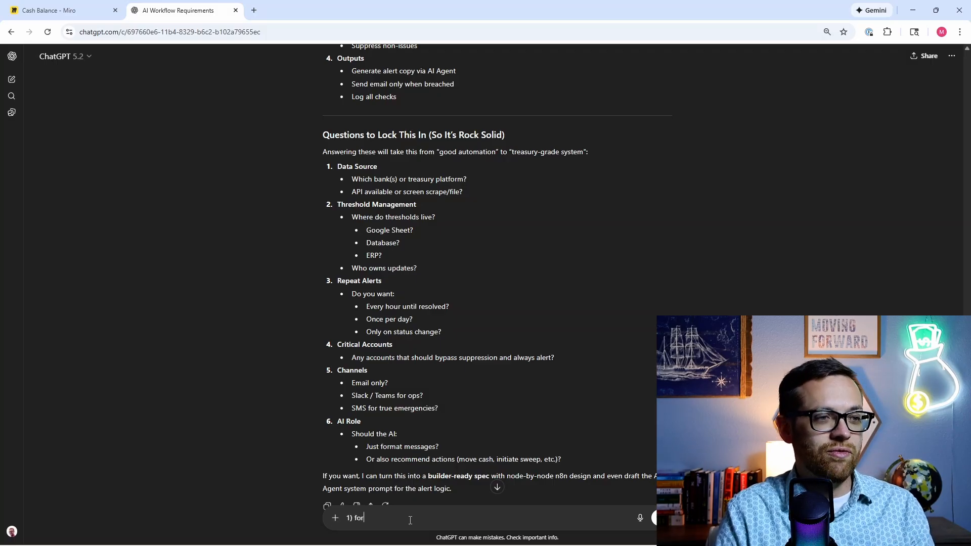
type(" now we will use ")
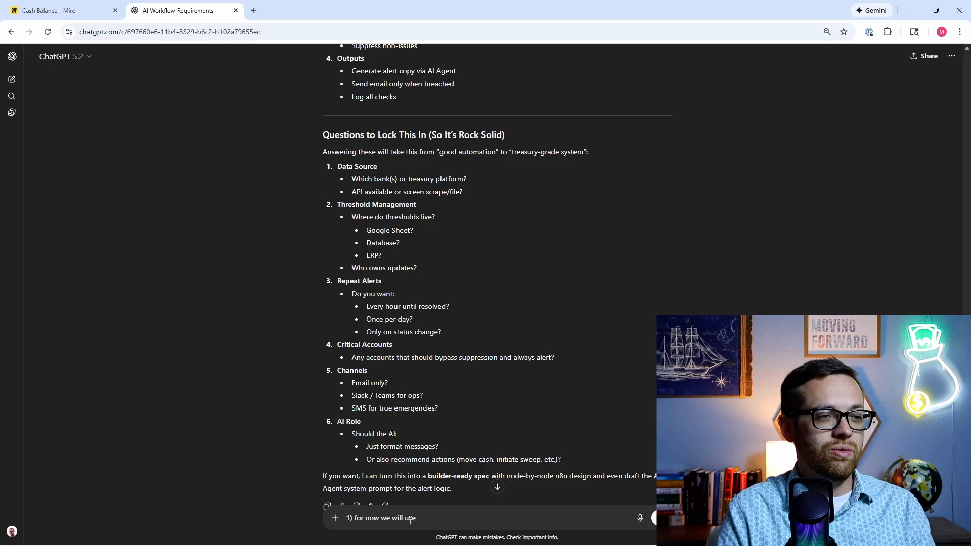
type("google sheets")
key("shift+Return")
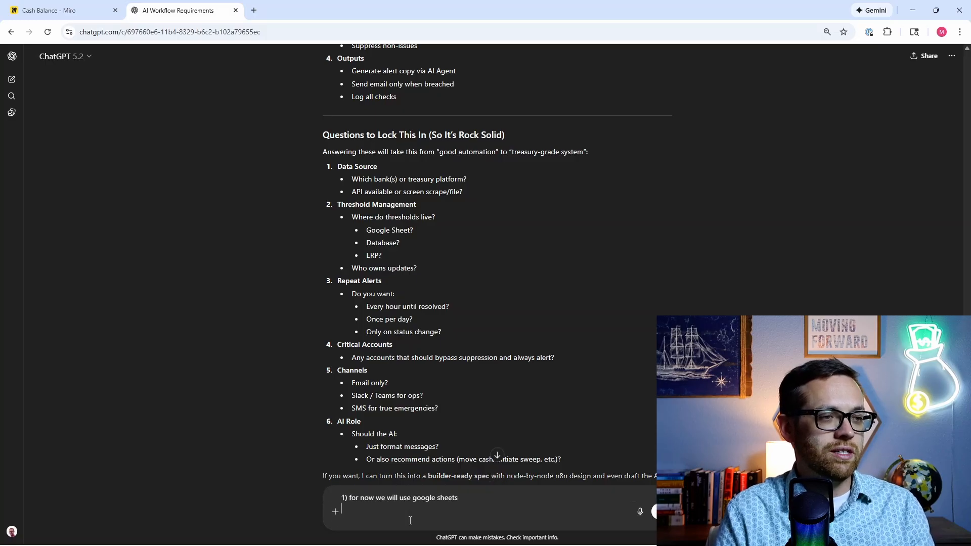
type("2) ")
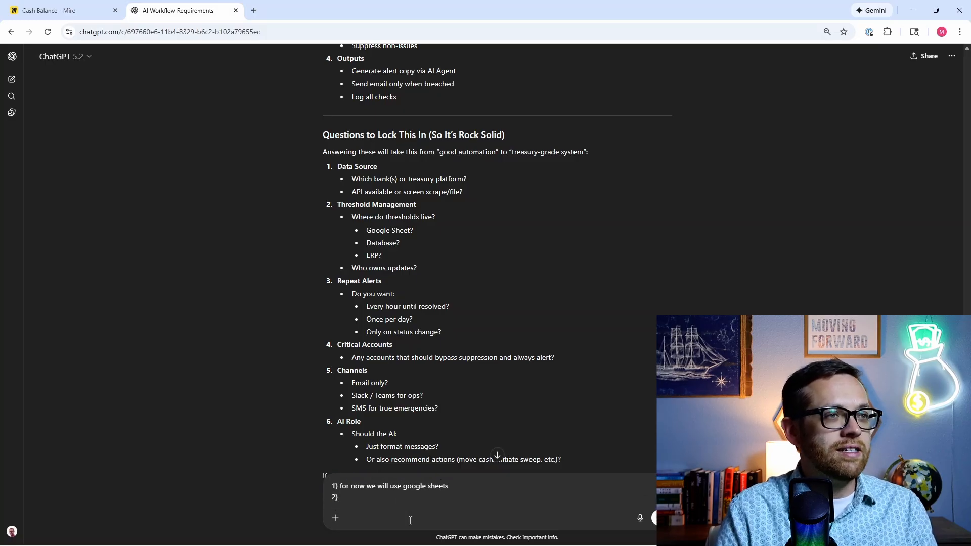
type("threshol")
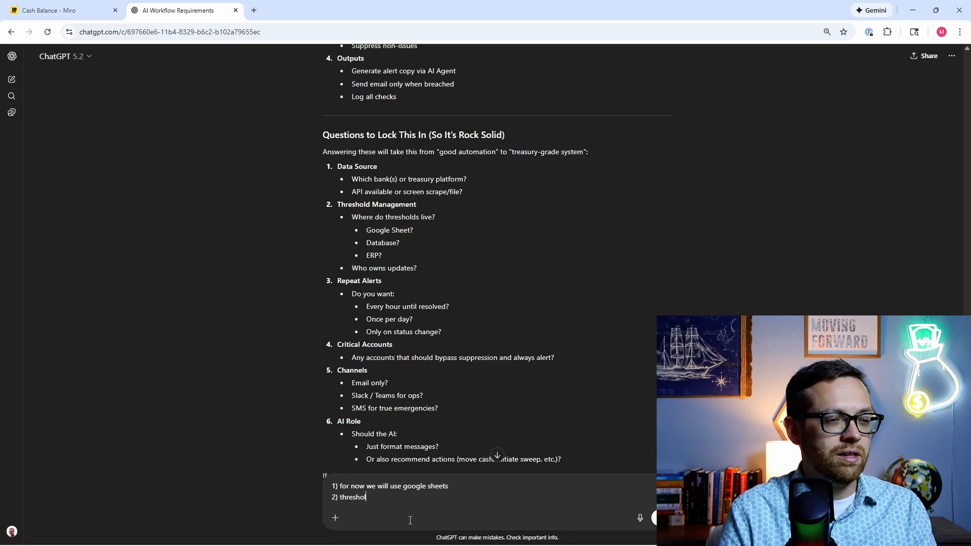
type("ds live in google sheets and u")
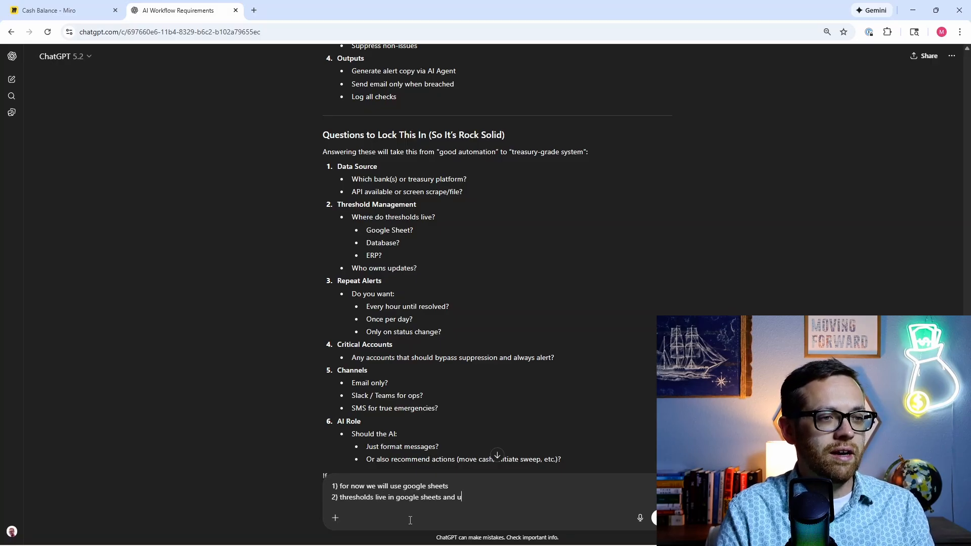
type("owned by the trea")
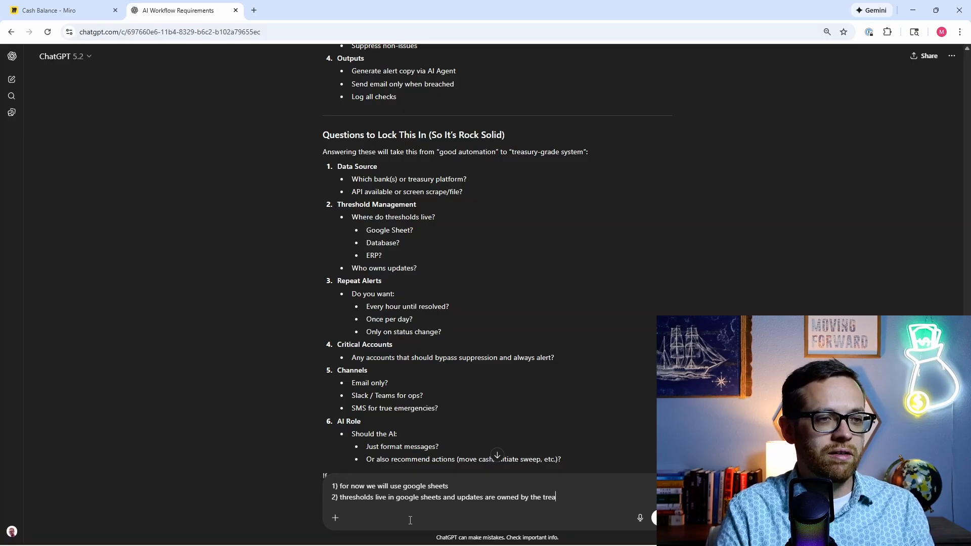
type("h man")
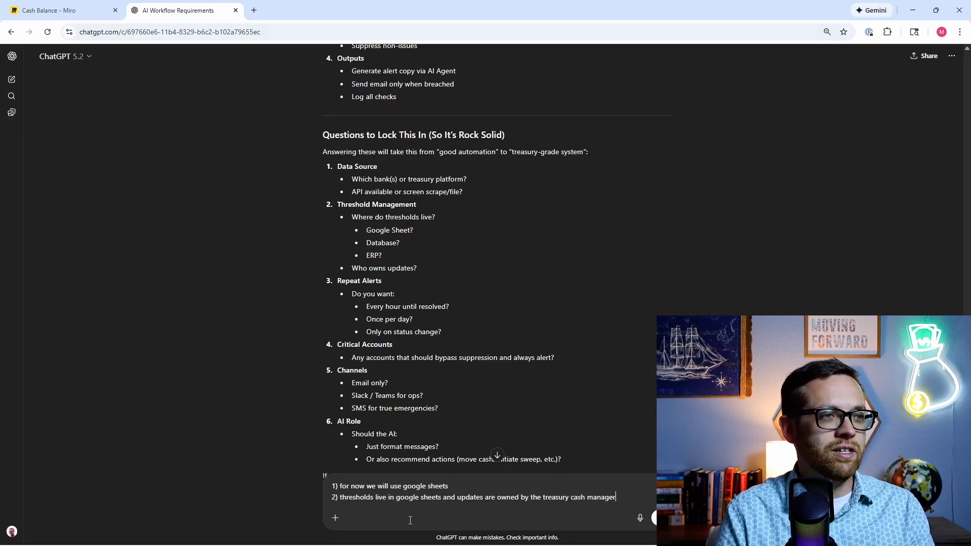
type("ager")
key("shift+Return")
type("3) repeat aler")
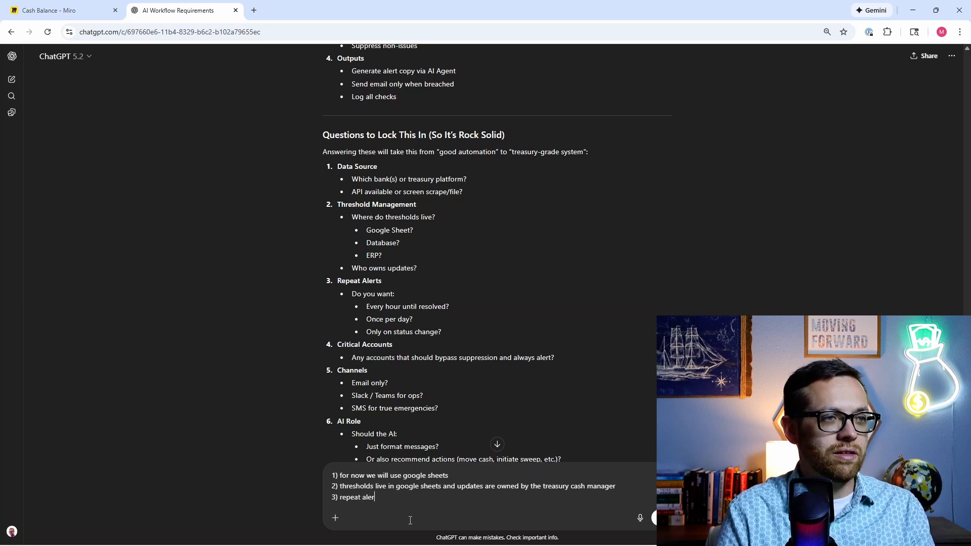
type("ur")
Step: Answer 4 with 'no', 5 with 'email only for now', and have the AI format and recommend
key("shift+Return")
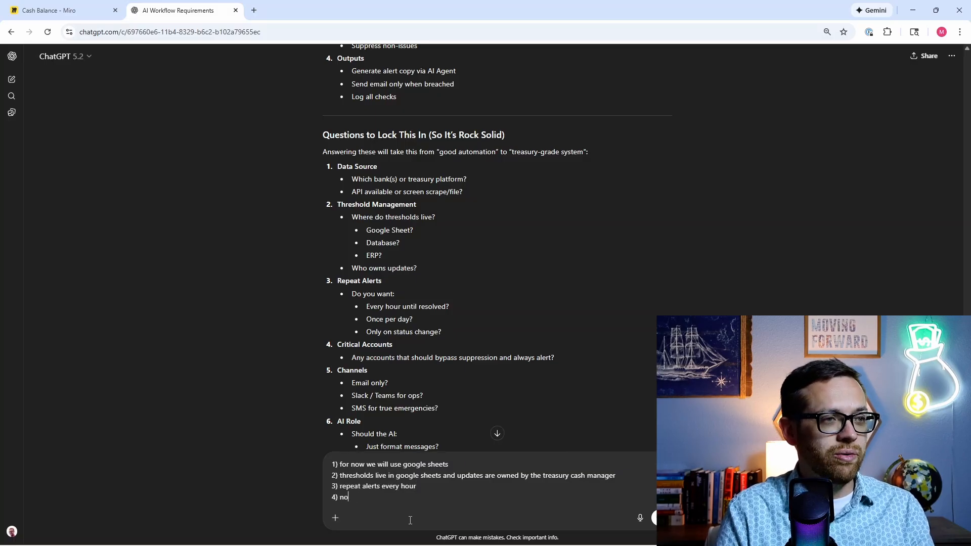
type("4) no")
key("shift+Return")
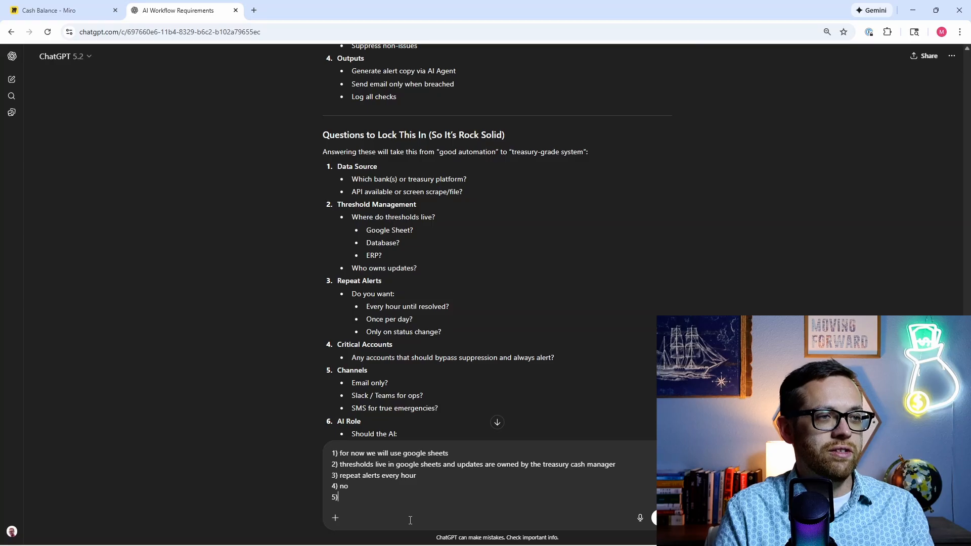
type("5) email only f")
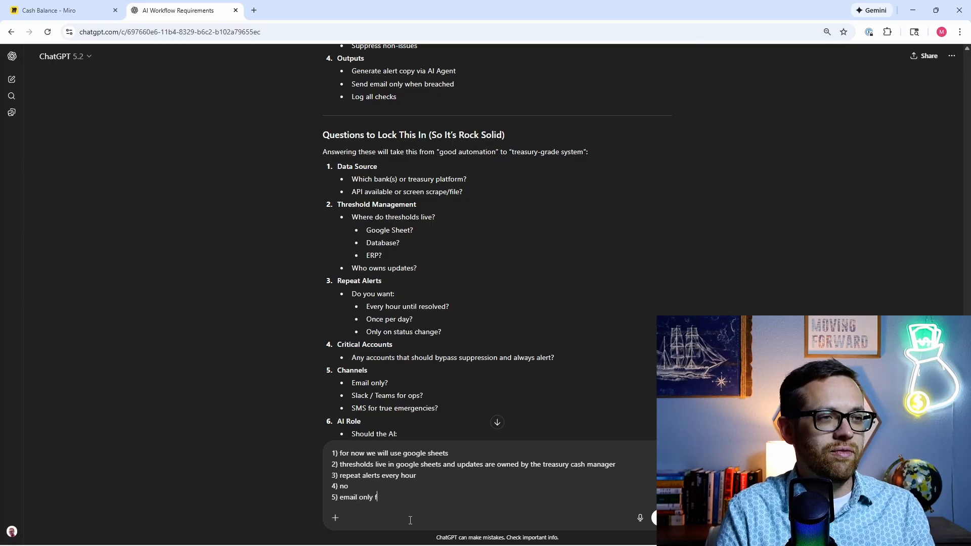
type("or now")
key("shift+Return")
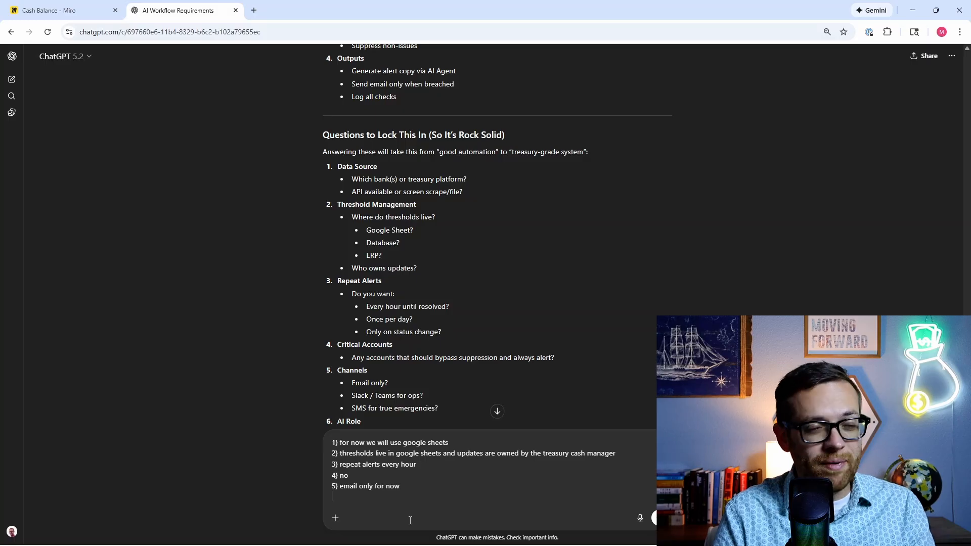
scroll(410, 520, "down", 2)
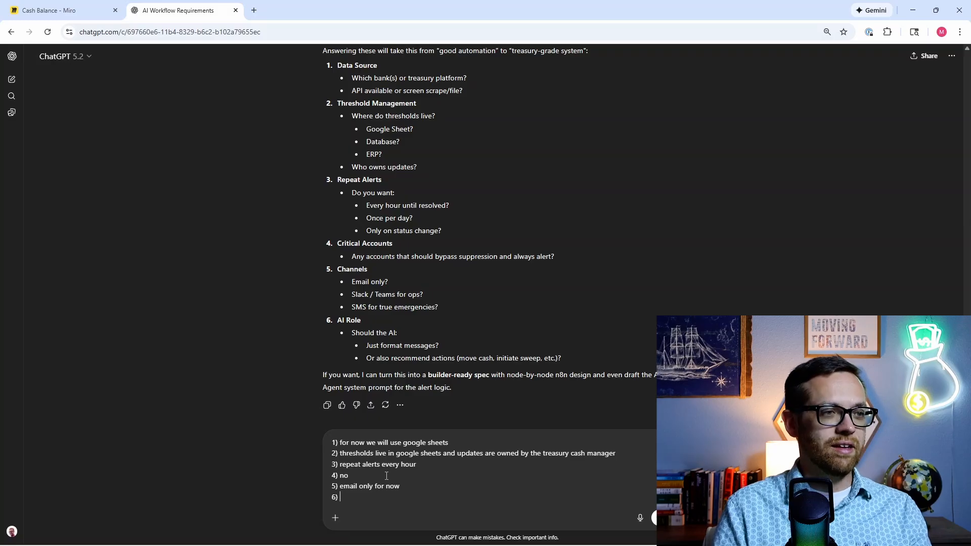
type("d form")
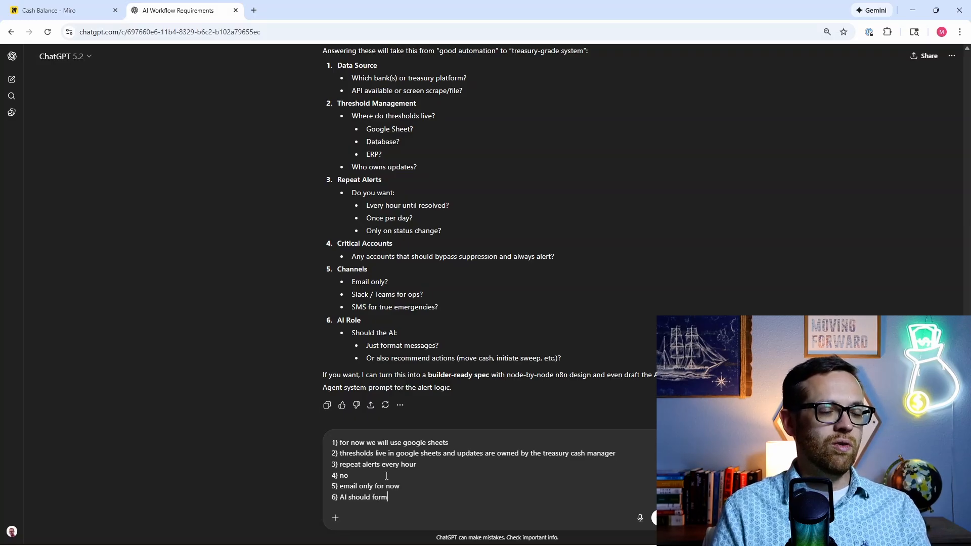
type("at and recommen")
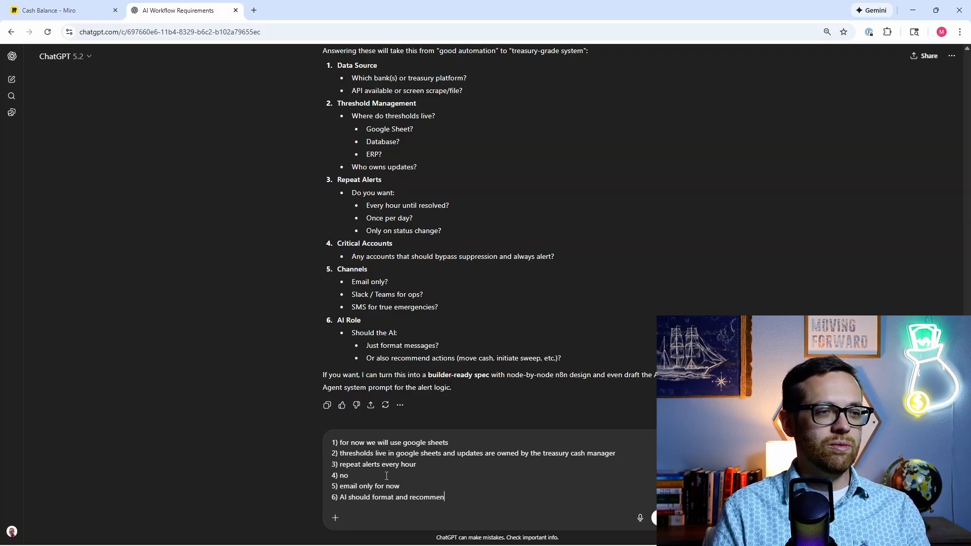
type("d")
Step: Send the six answers and read through the revised requirements sections
key("Return")
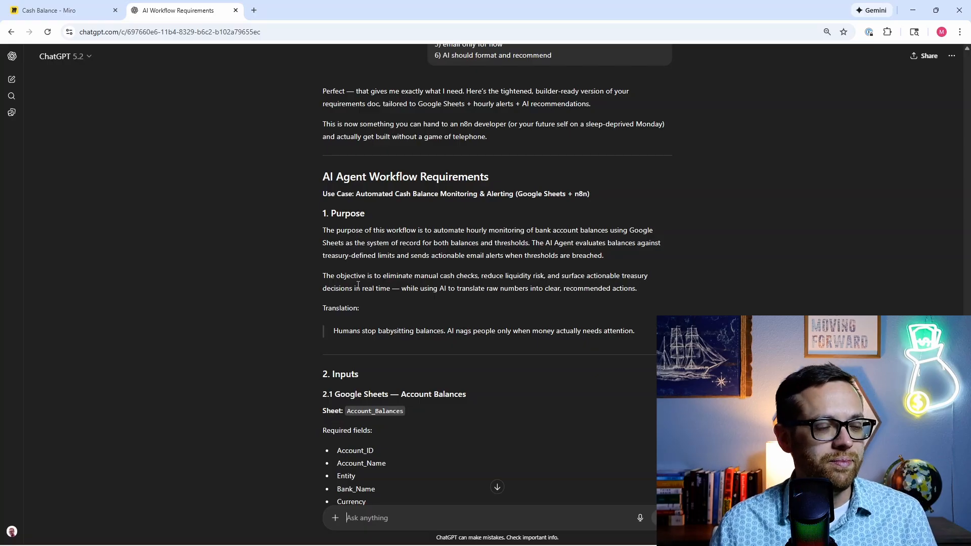
scroll(358, 284, "down", 3)
scroll(350, 281, "down", 1)
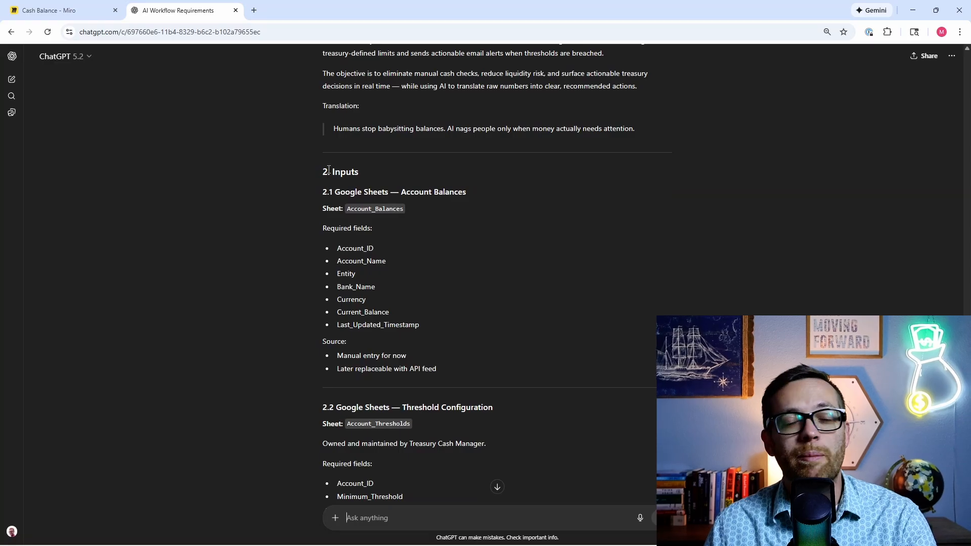
scroll(338, 188, "down", 1)
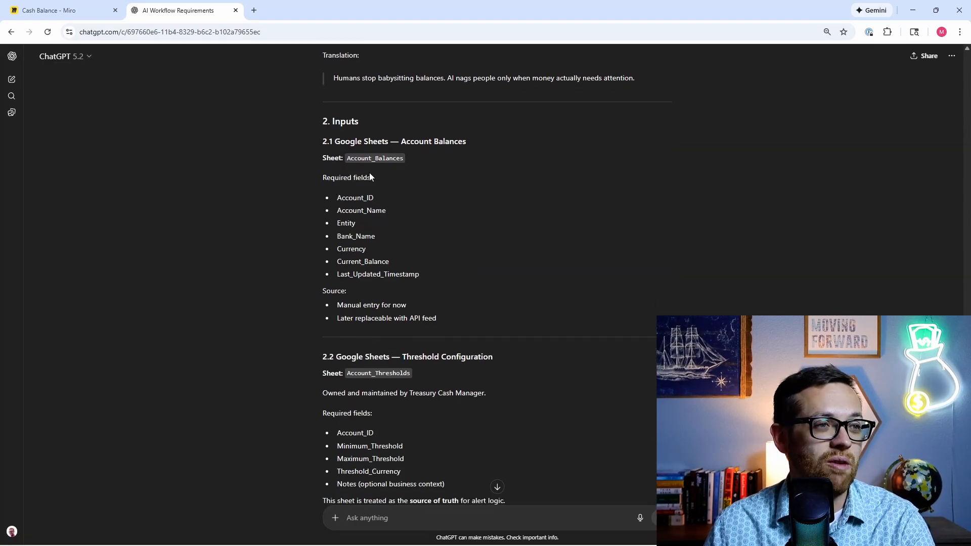
scroll(452, 345, "down", 1)
scroll(452, 345, "down", 6)
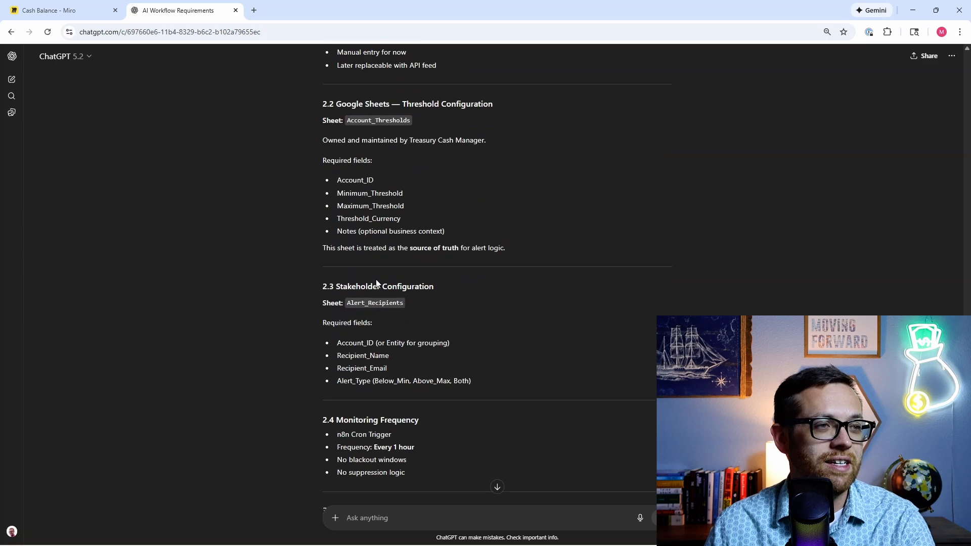
scroll(306, 278, "down", 2)
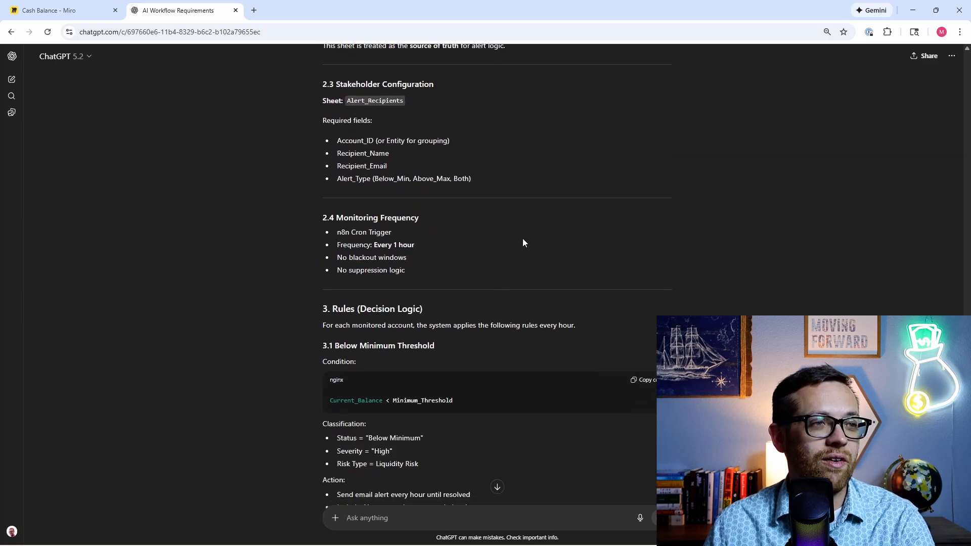
scroll(278, 245, "down", 3)
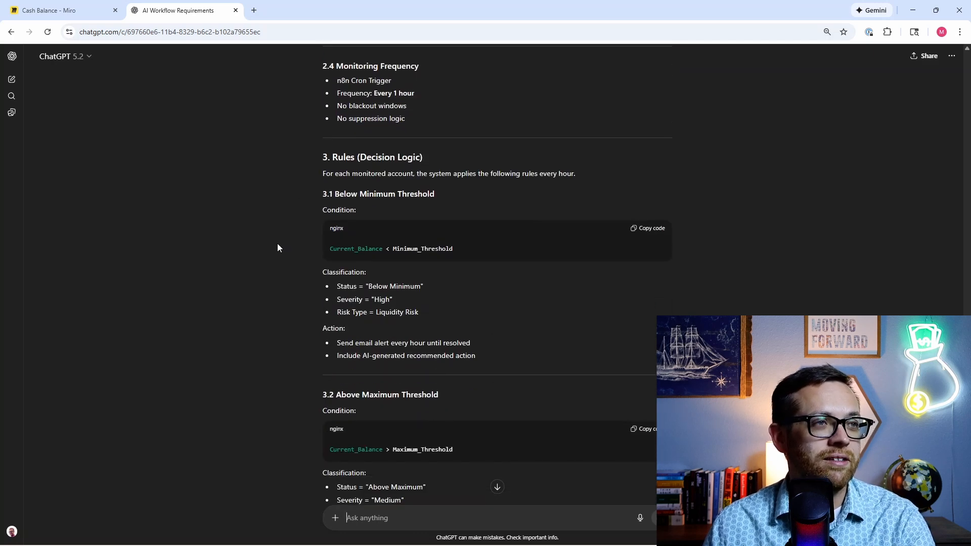
scroll(278, 244, "down", 1)
scroll(293, 389, "down", 4)
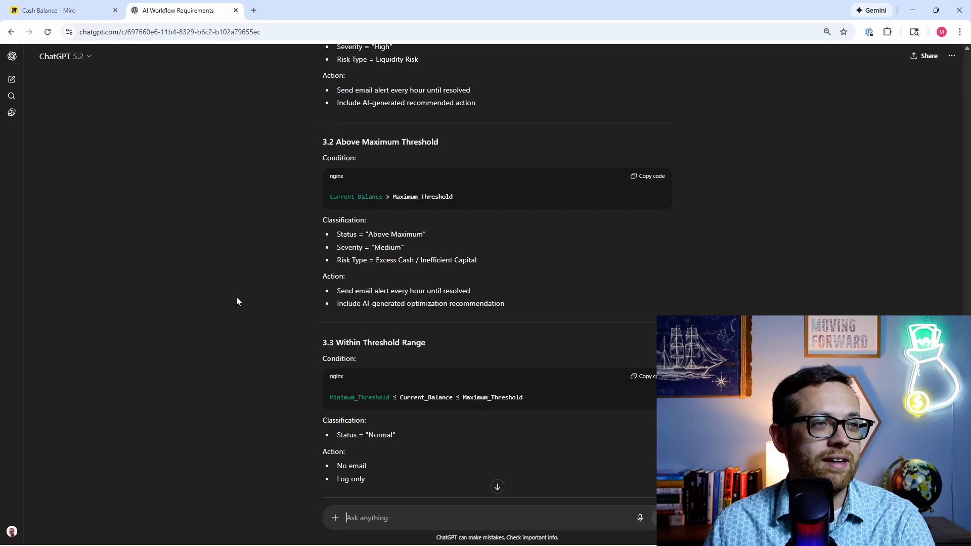
scroll(227, 317, "down", 6)
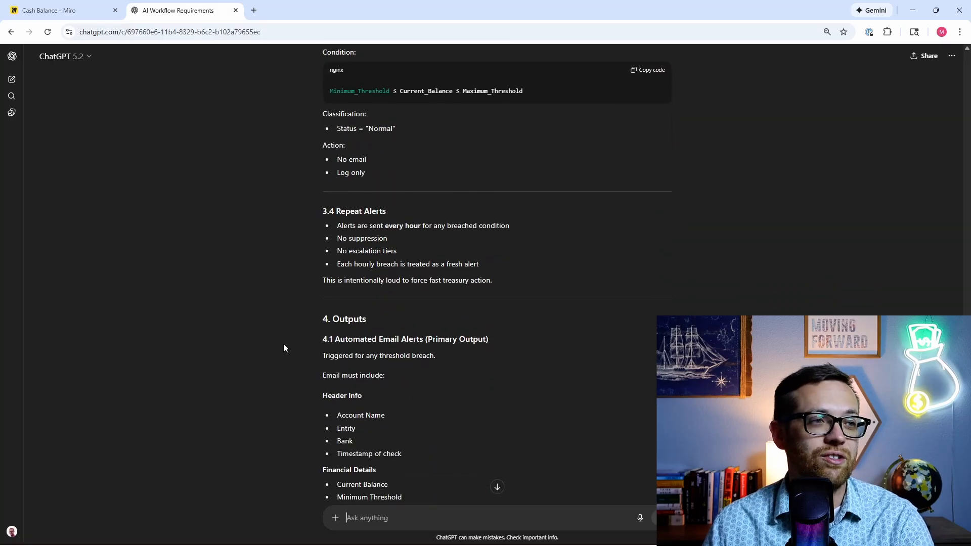
Step: Review the n8n core nodes list down to the draft AI Agent system prompt
scroll(281, 349, "down", 4)
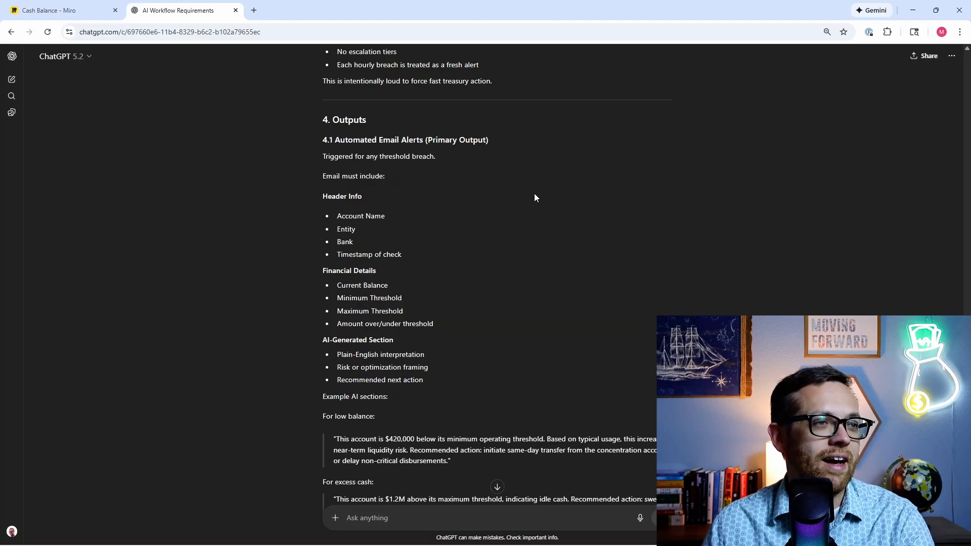
scroll(270, 238, "down", 8)
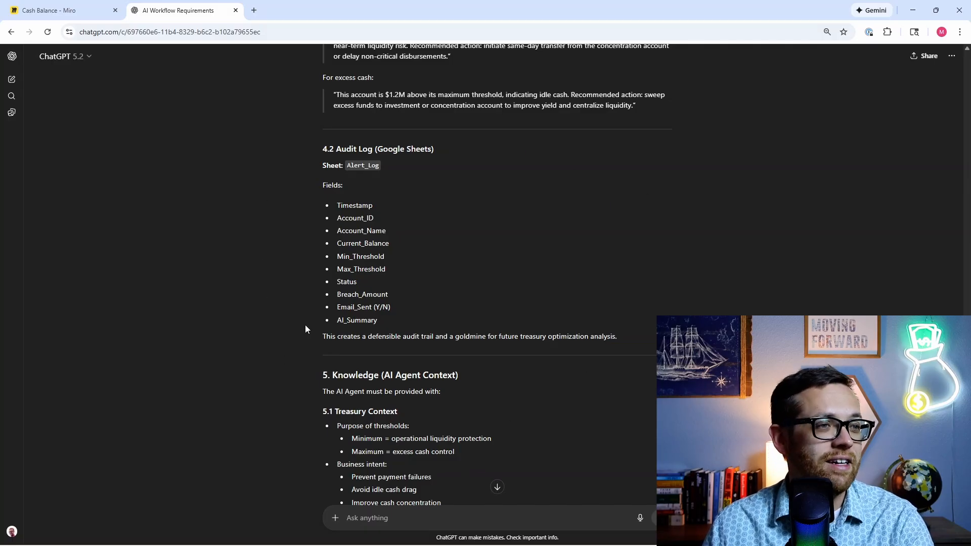
scroll(305, 325, "down", 5)
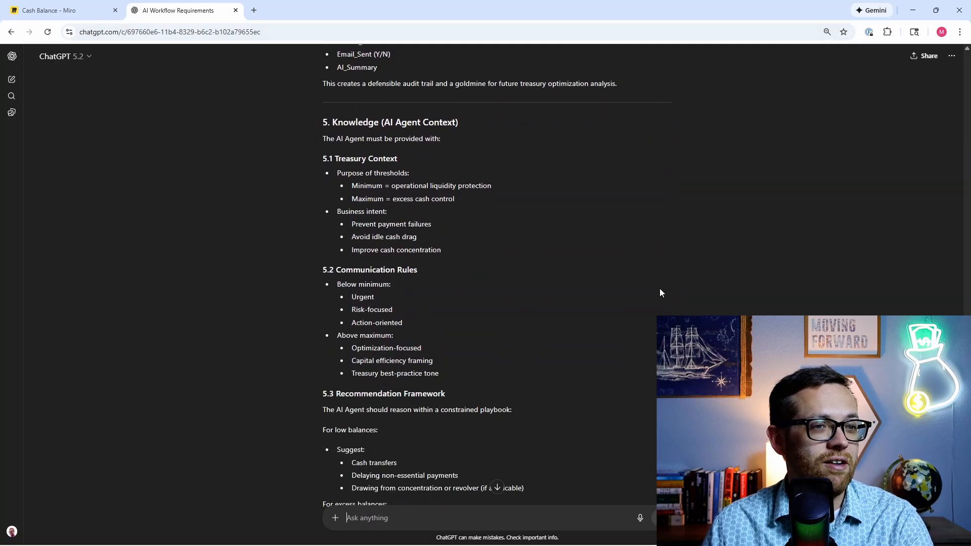
scroll(314, 203, "down", 5)
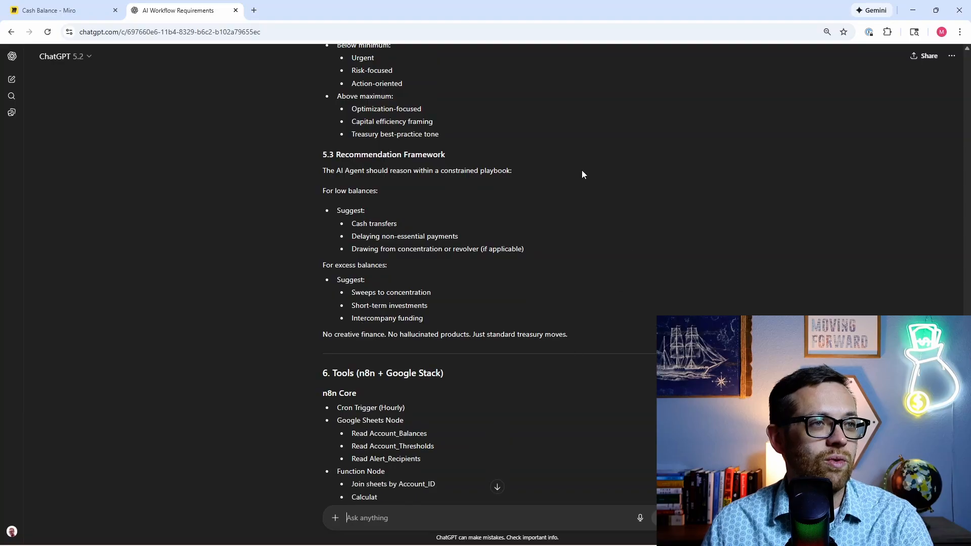
scroll(246, 255, "down", 4)
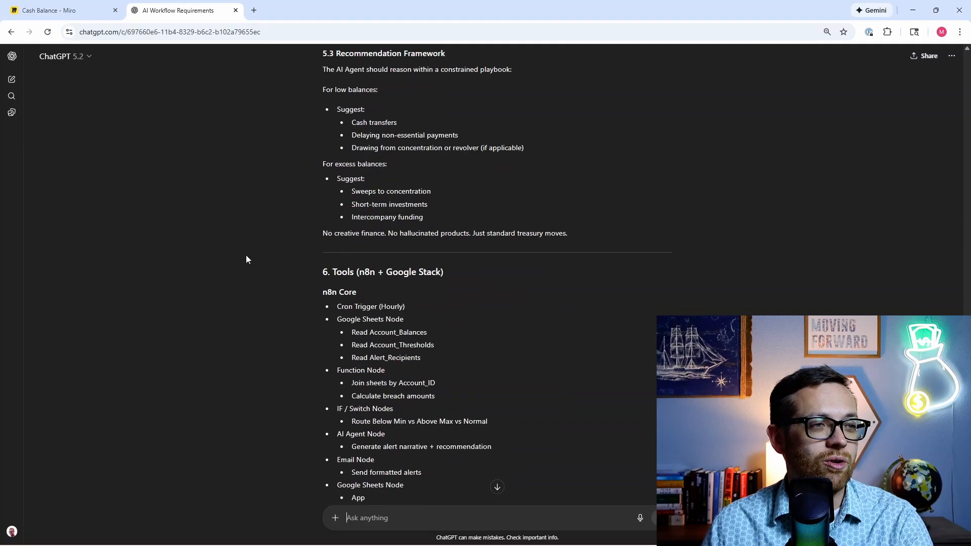
scroll(243, 261, "down", 1)
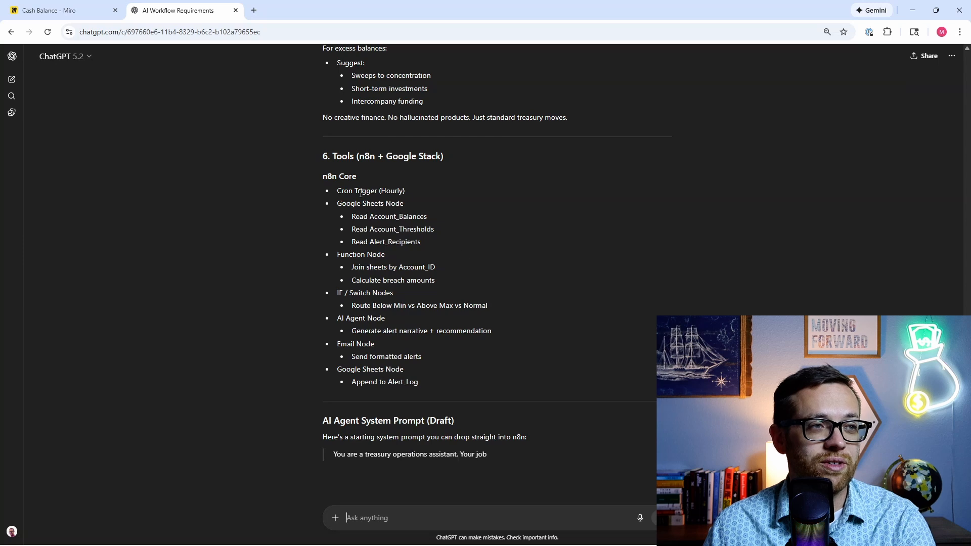
scroll(354, 213, "down", 1)
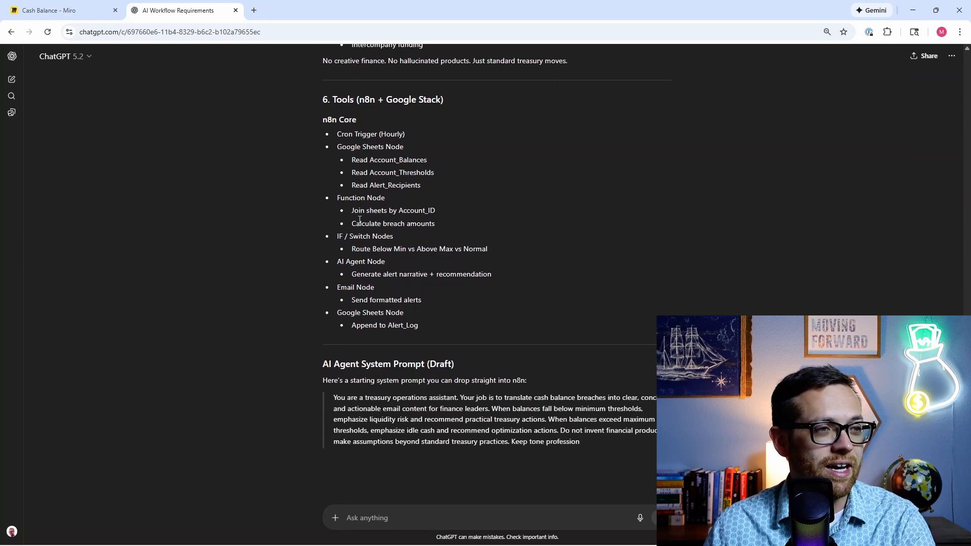
scroll(339, 232, "down", 2)
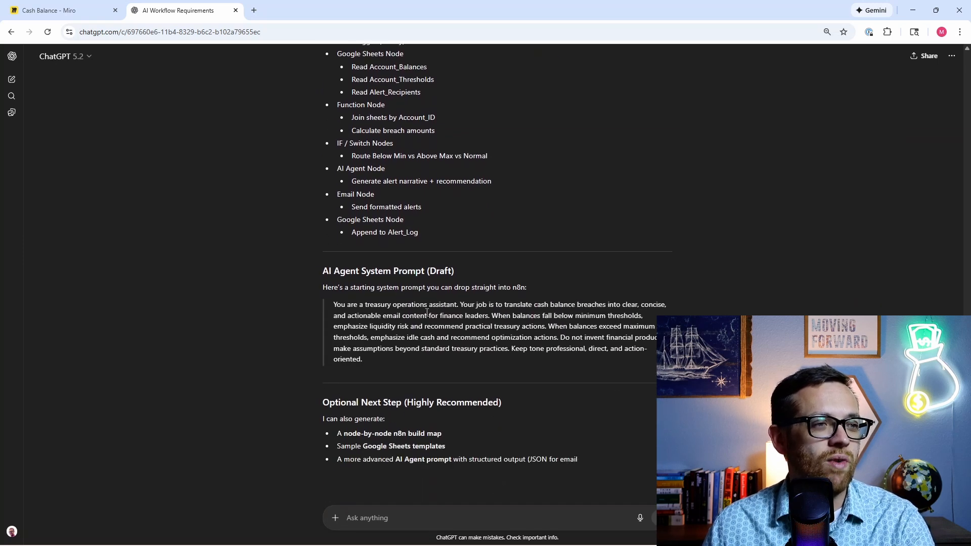
scroll(326, 322, "down", 1)
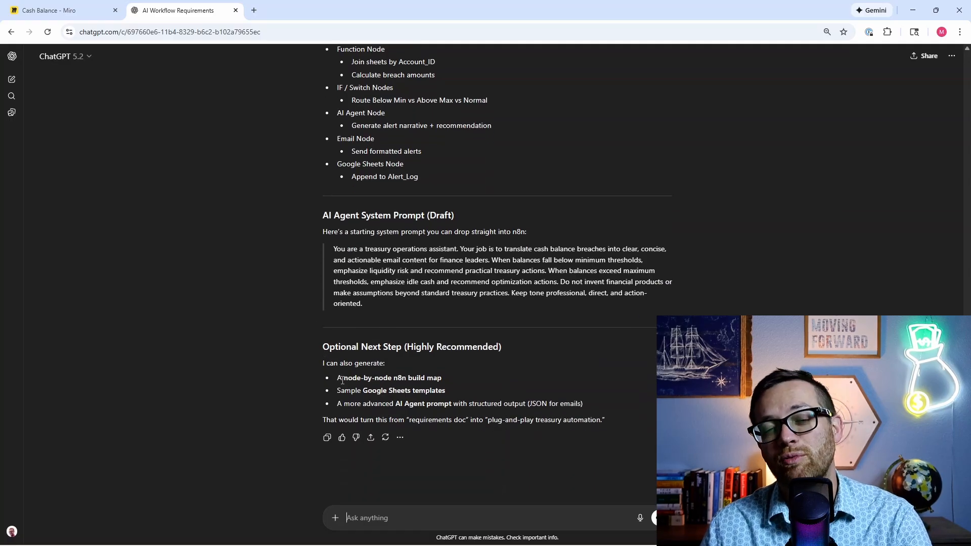
scroll(400, 369, "up", 5)
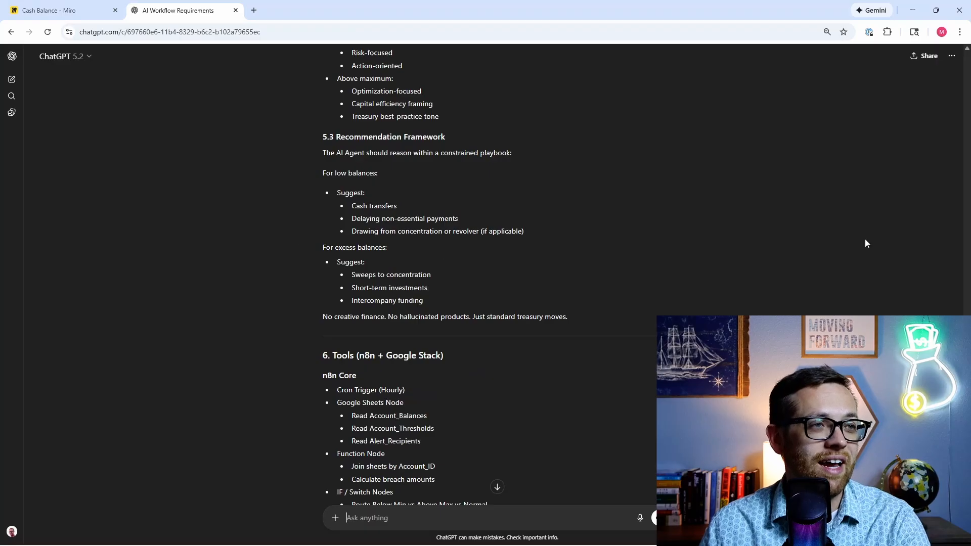
scroll(448, 320, "up", 8)
scroll(448, 317, "down", 12)
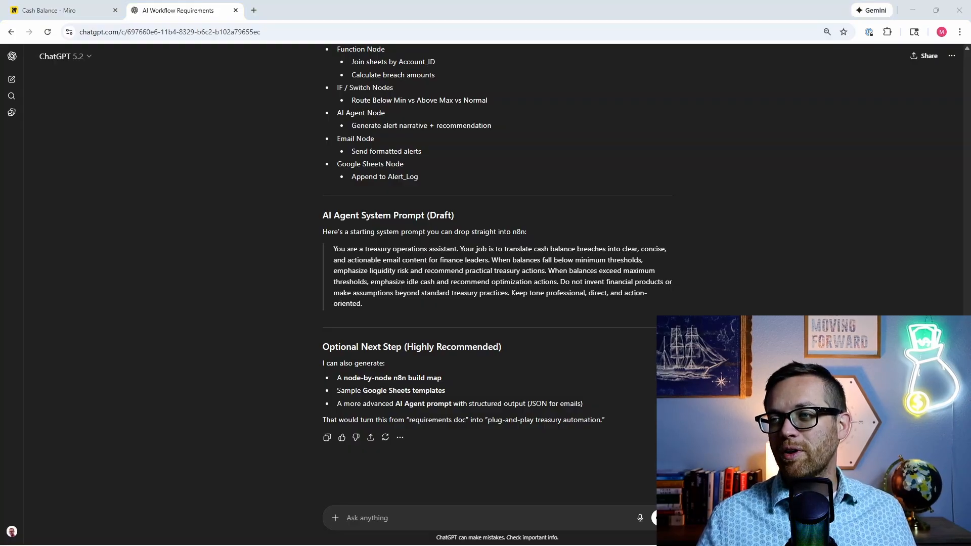
Step: Paste the prepared blueprint prompt, remove the stray pasted image, and send it
left_click(385, 513)
type("Act as a skilled financial analyst. Using the agent requirements you helped me write above, create a blueprint for my AI Agent workflow. I will be building the agent in \"n8n\" The blueprint needs to include: Role Responsibilities Inputs Workflow Outputs Guardrails Ask me any questions you need to give the best possible output.")
left_click(385, 314)
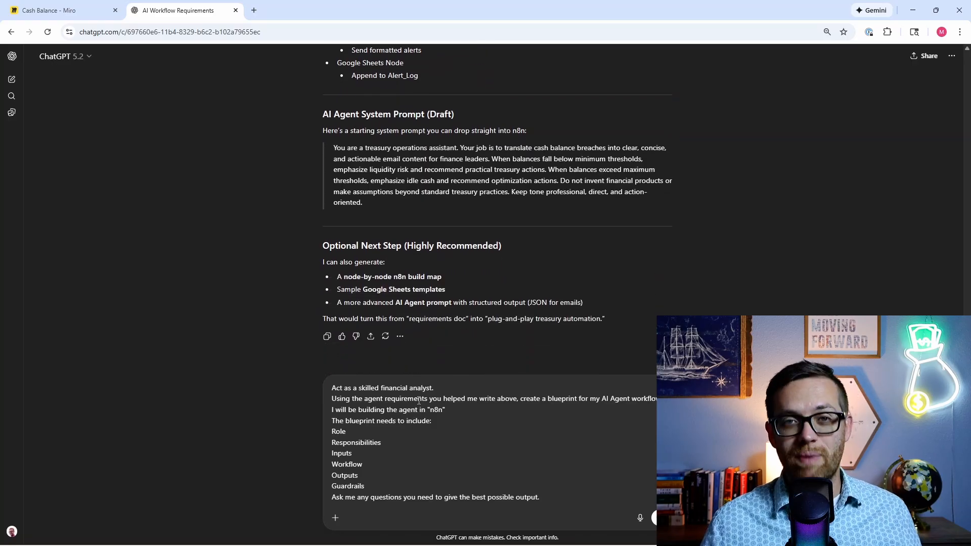
scroll(416, 396, "down", 1)
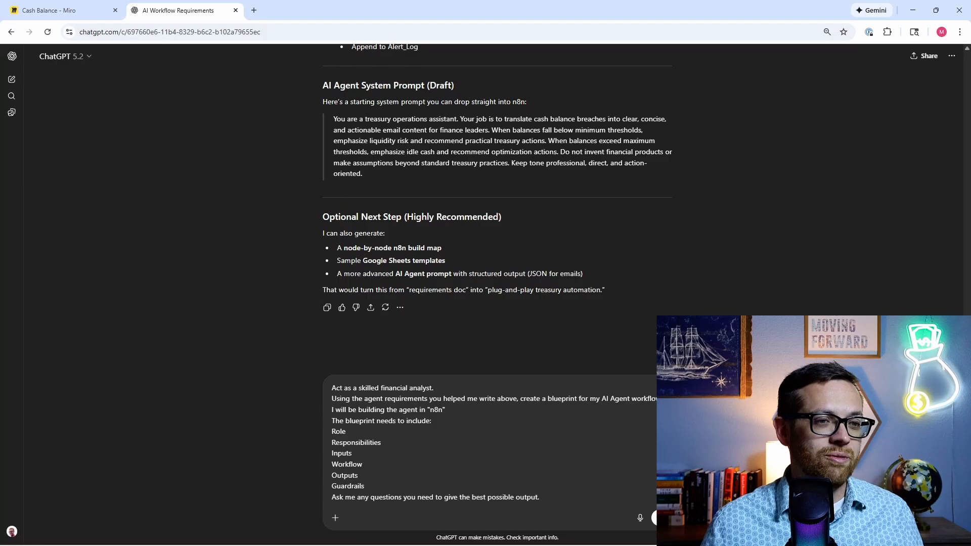
key("Return")
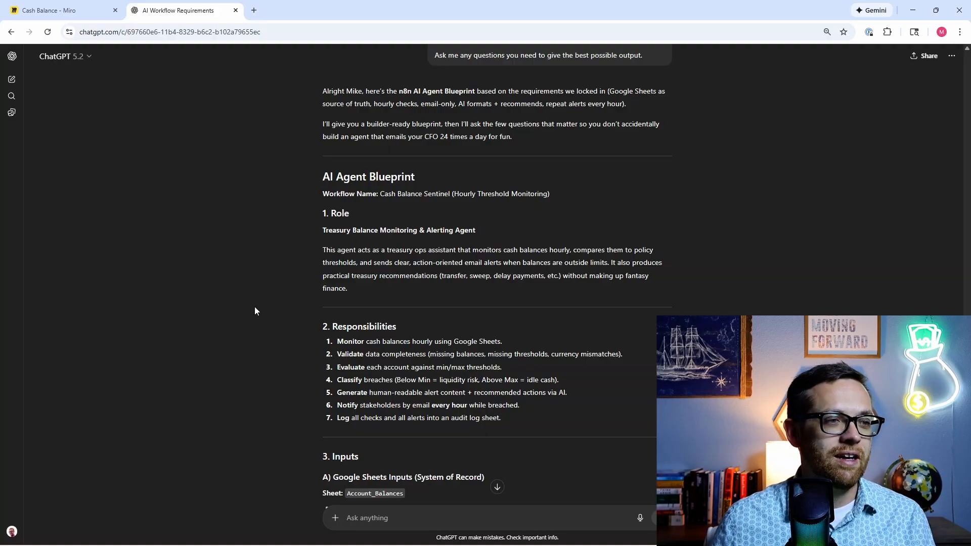
scroll(256, 310, "down", 3)
scroll(255, 354, "down", 1)
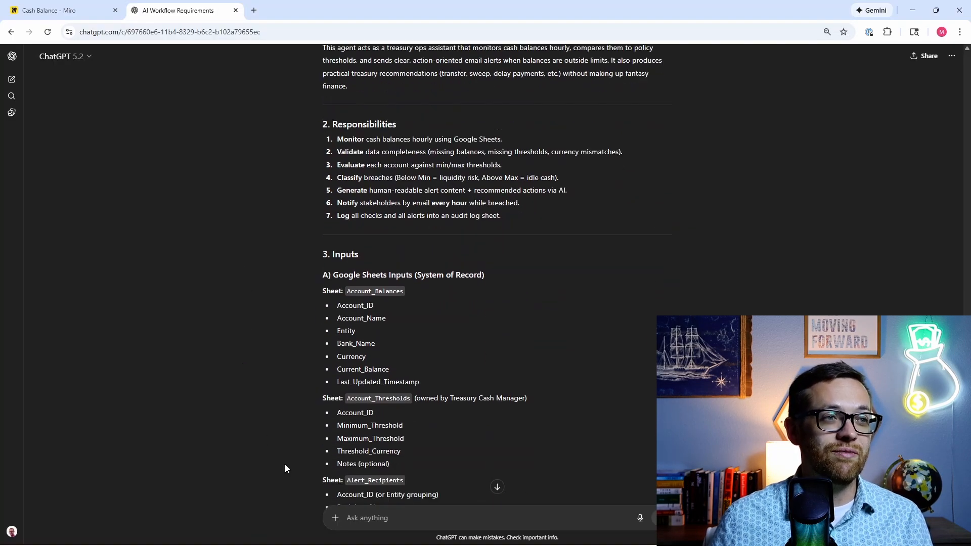
scroll(286, 468, "down", 1)
scroll(286, 469, "down", 2)
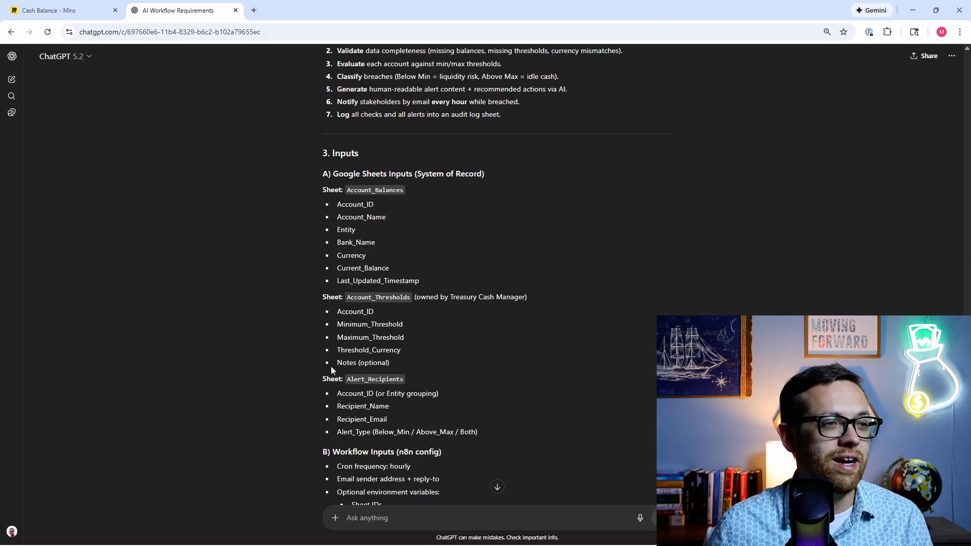
scroll(315, 356, "down", 2)
scroll(314, 359, "down", 3)
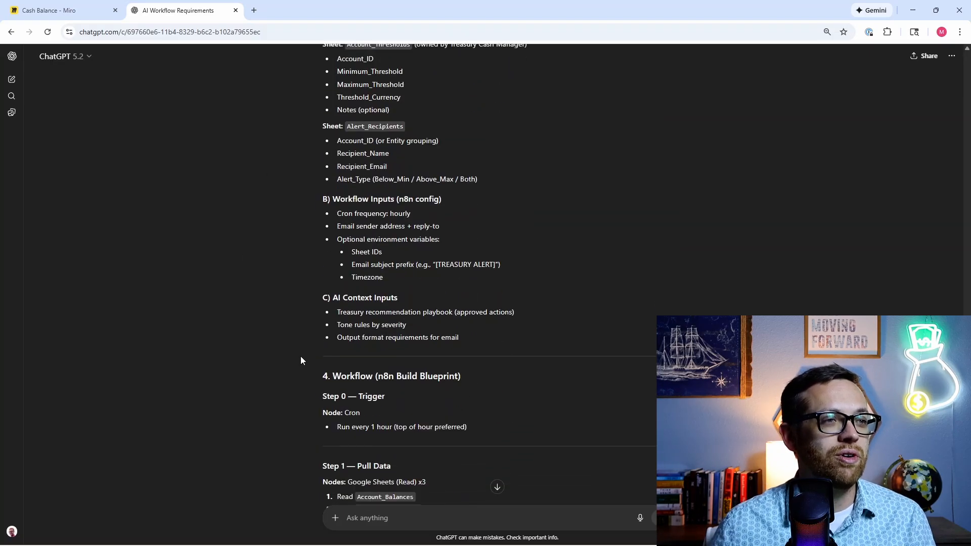
scroll(282, 332, "down", 4)
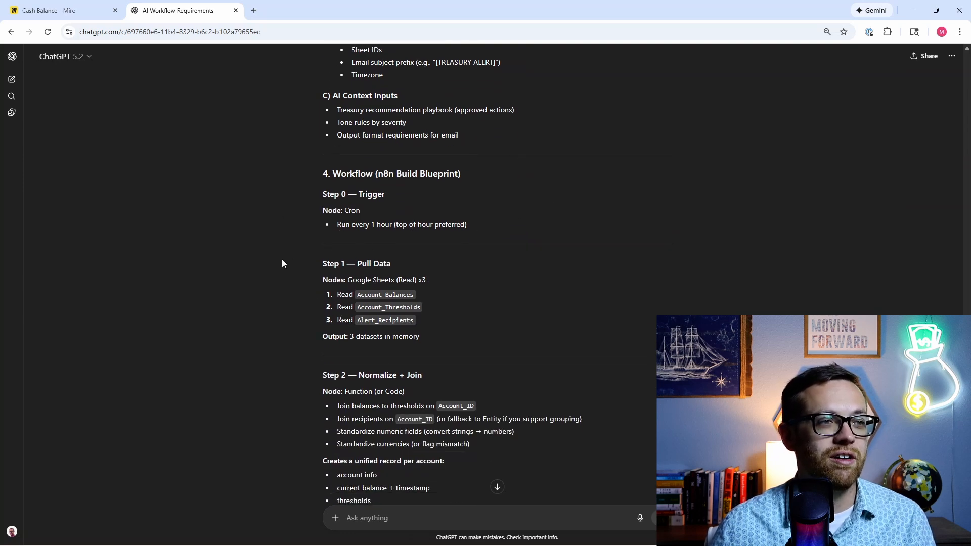
scroll(282, 263, "down", 1)
scroll(499, 485, "down", 3)
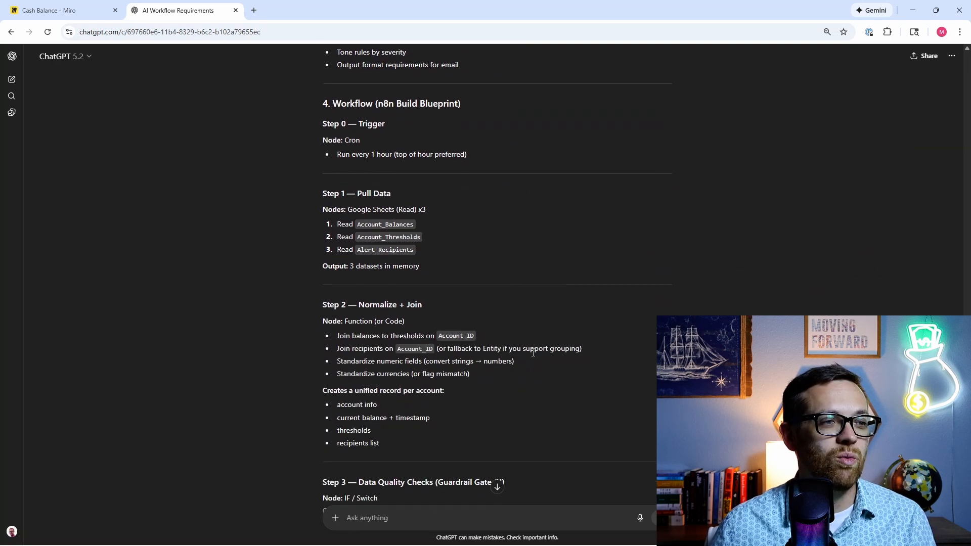
scroll(180, 284, "down", 2)
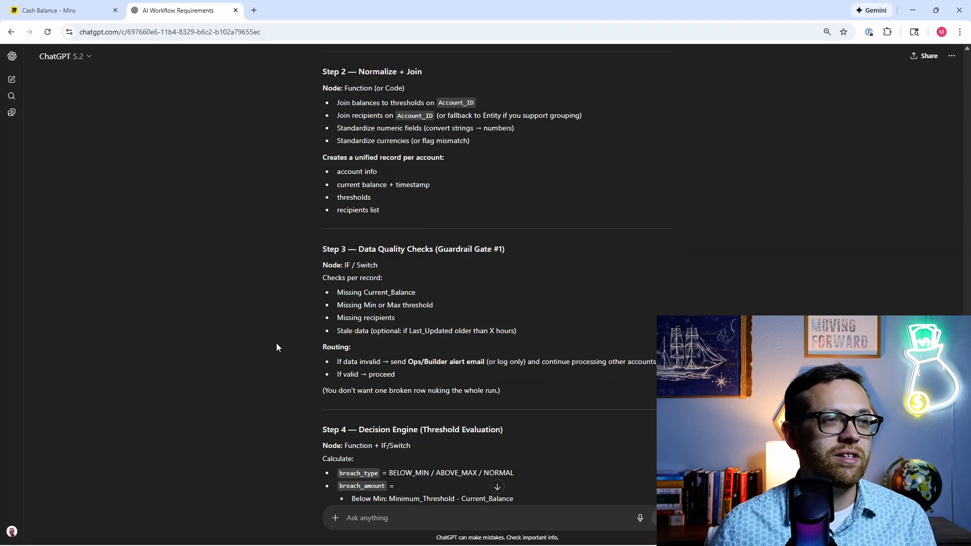
scroll(298, 255, "down", 2)
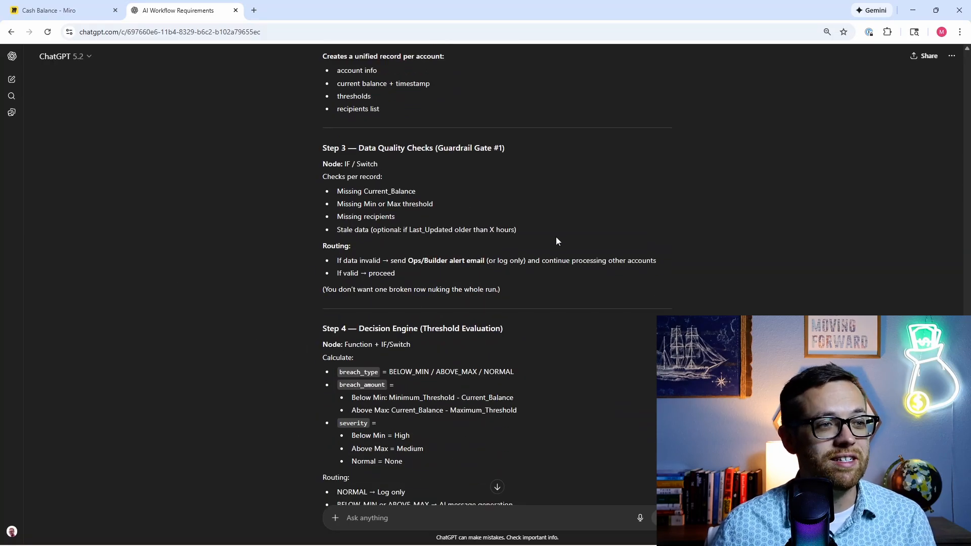
scroll(548, 240, "down", 3)
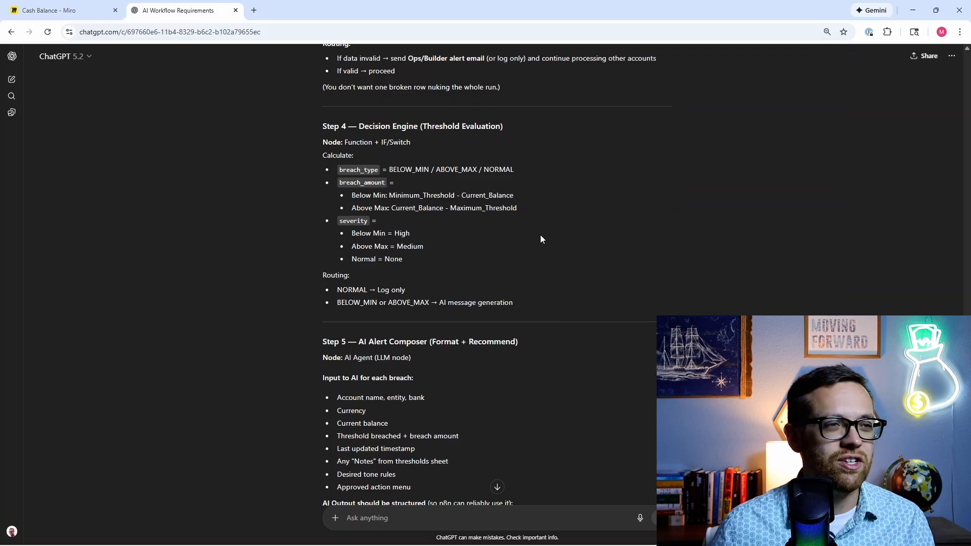
scroll(546, 283, "down", 2)
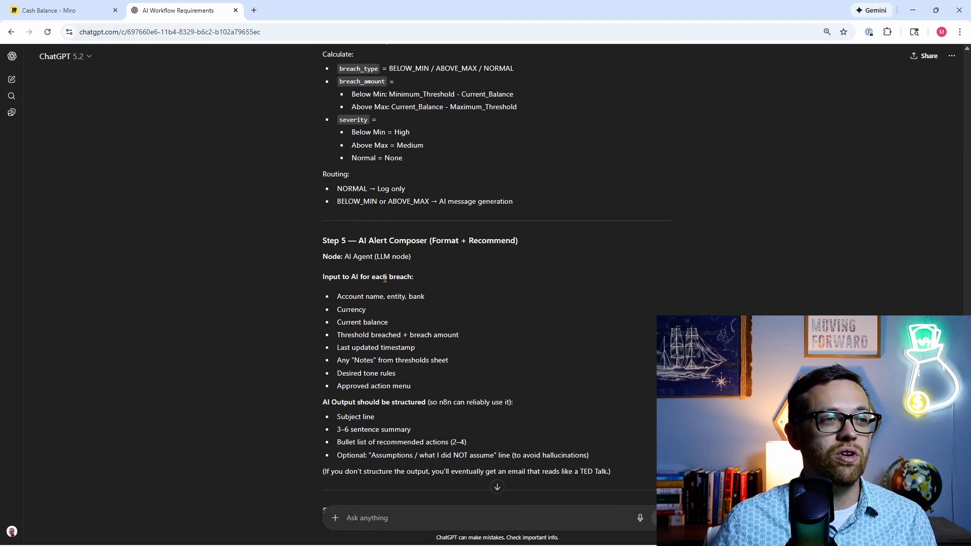
scroll(383, 277, "down", 7)
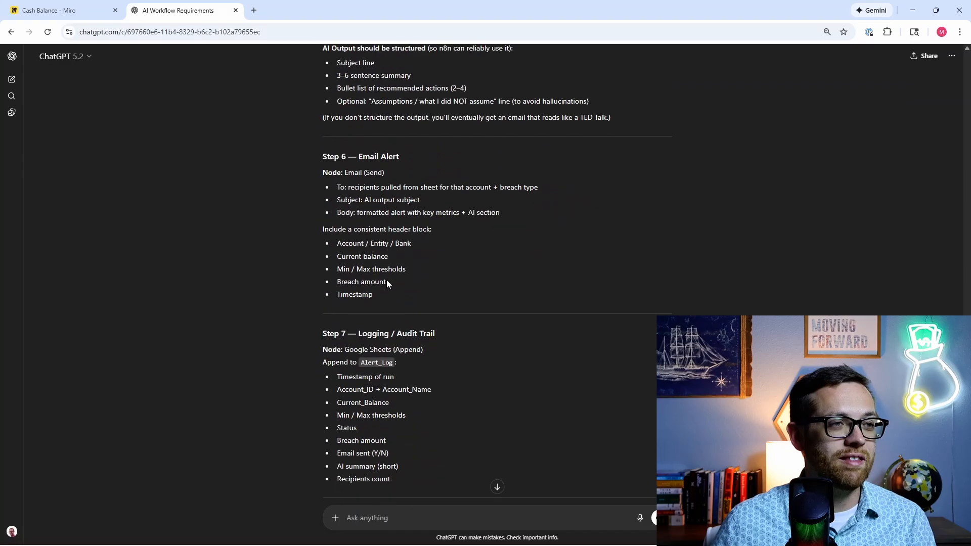
scroll(253, 304, "down", 2)
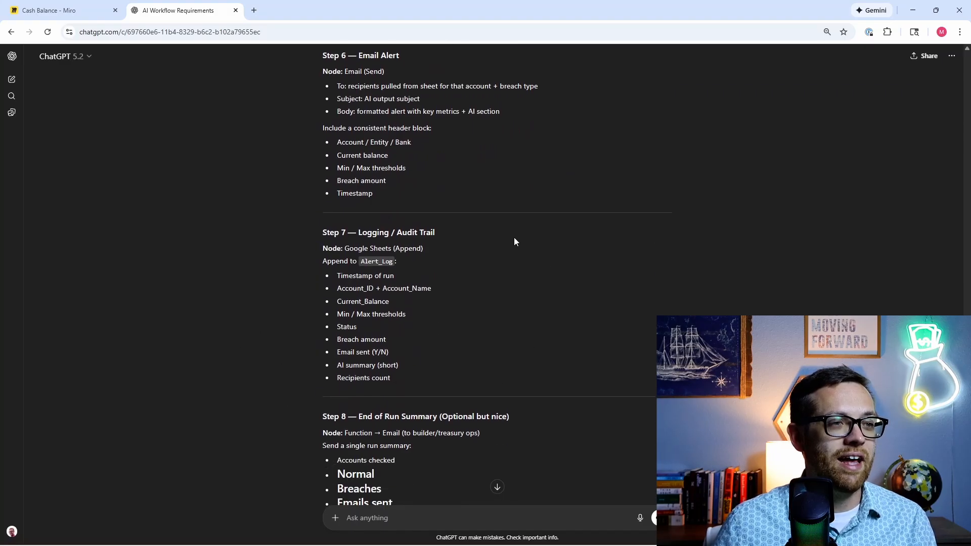
scroll(354, 354, "down", 2)
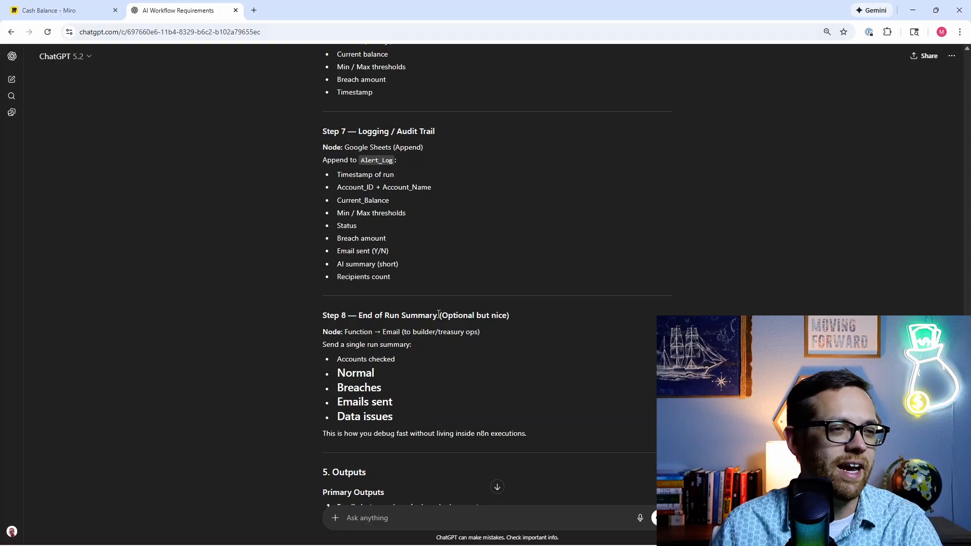
scroll(439, 314, "down", 3)
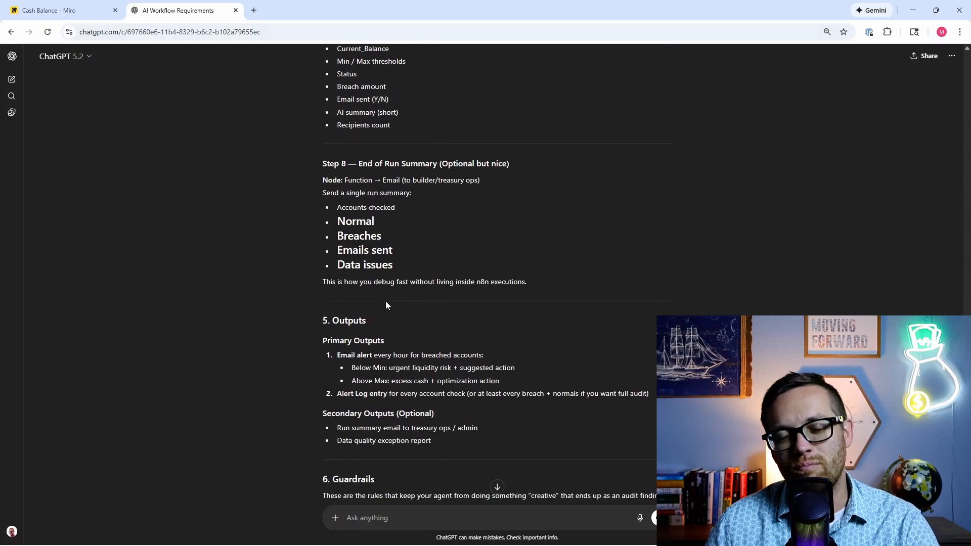
scroll(356, 296, "down", 3)
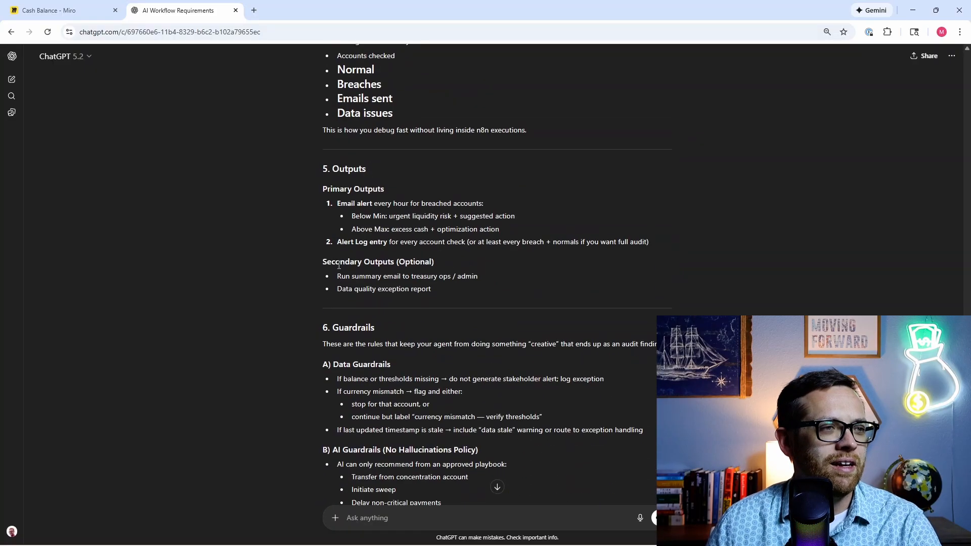
scroll(268, 328, "down", 2)
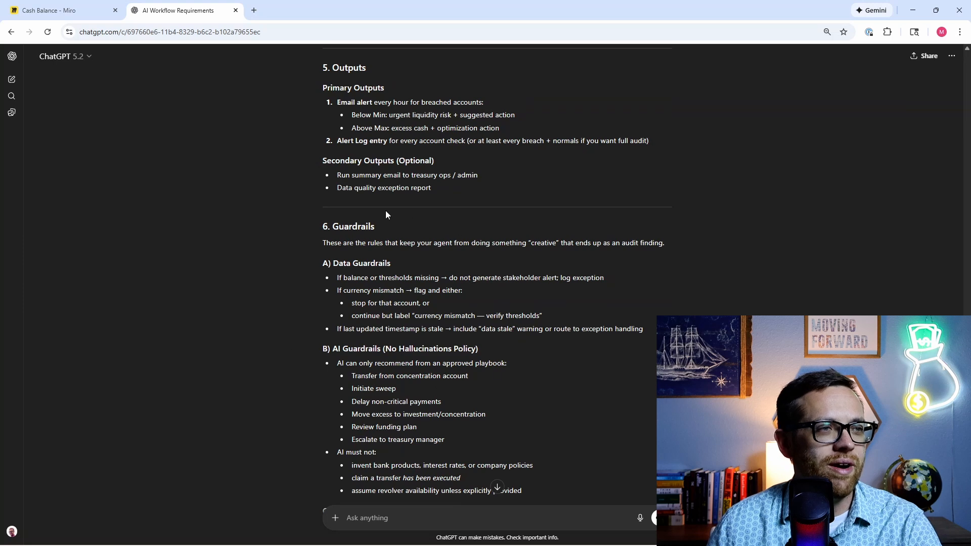
scroll(343, 302, "down", 4)
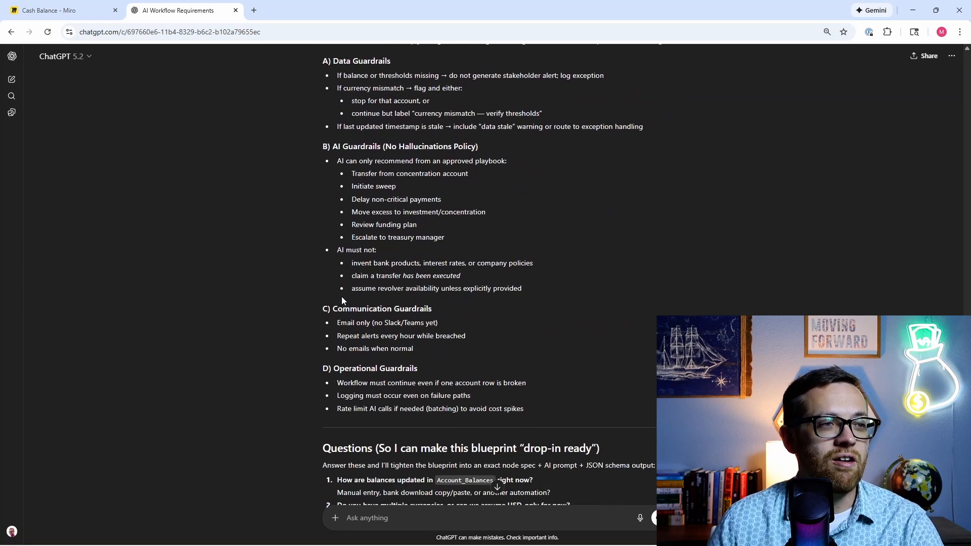
scroll(338, 291, "down", 3)
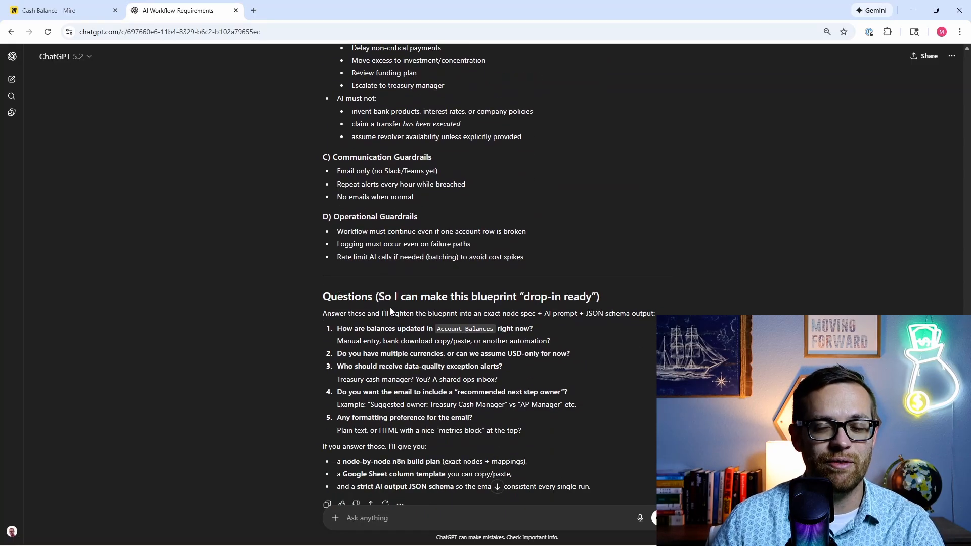
Step: Answer 1–3: balances come from bank account download, everything is USD, treasury cash manager owns it
left_click(442, 514)
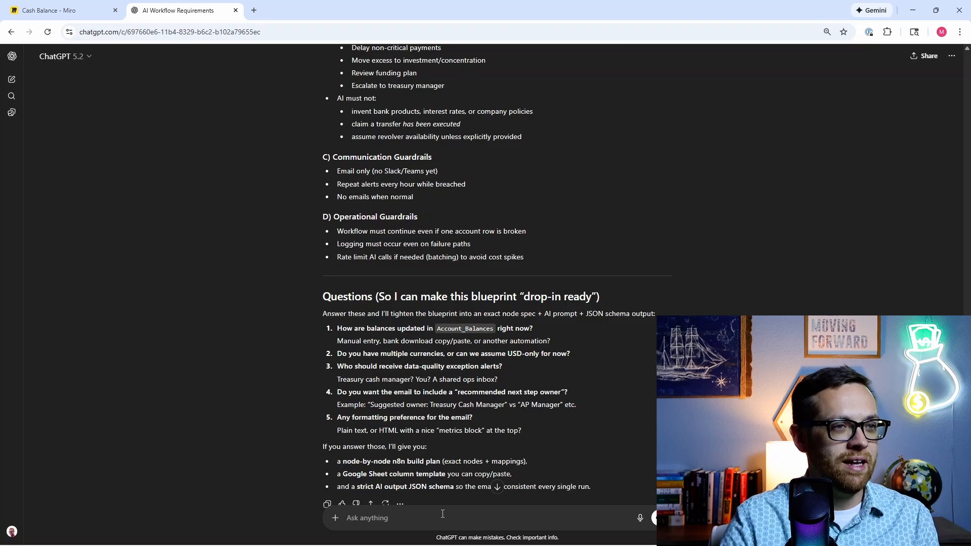
type("1)")
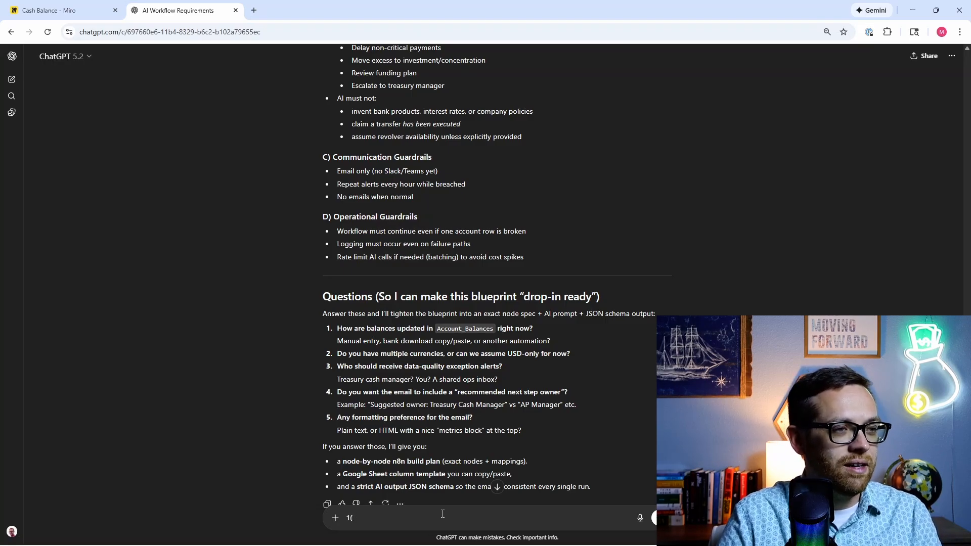
type(" Balanb")
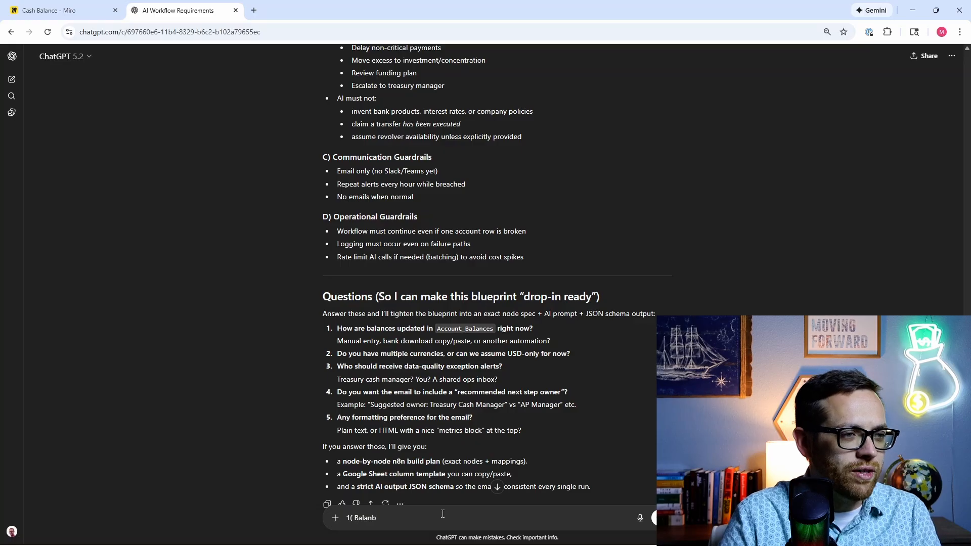
key("BackSpace")
key("BackSpace")
key("BackSpace")
key("BackSpace")
key("BackSpace")
key("BackSpace")
key("BackSpace")
key("BackSpace")
type(") bala")
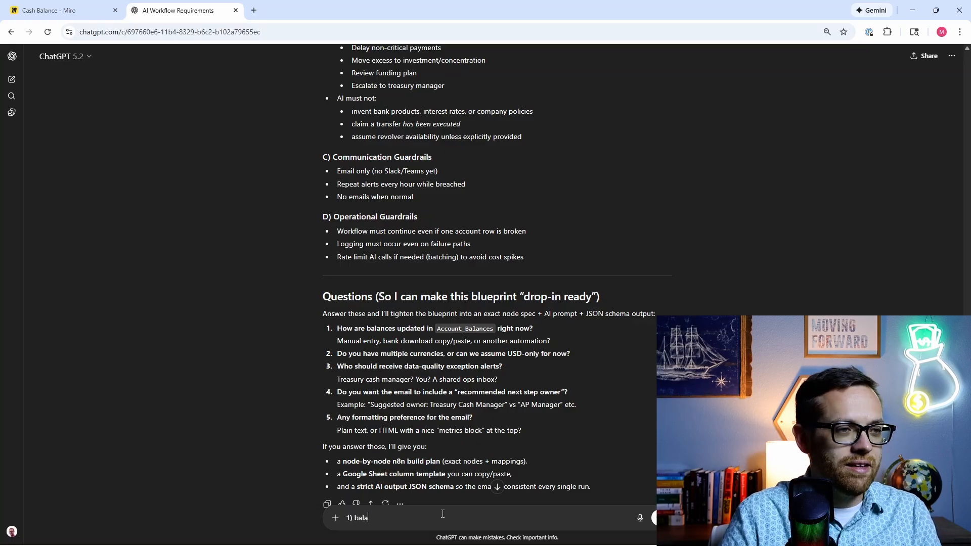
type("nces are update")
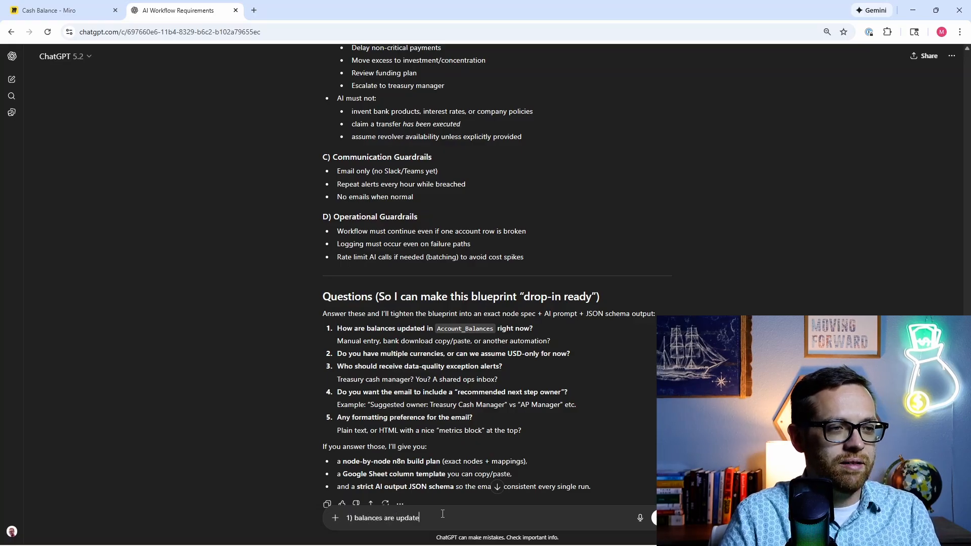
type("d by bank a")
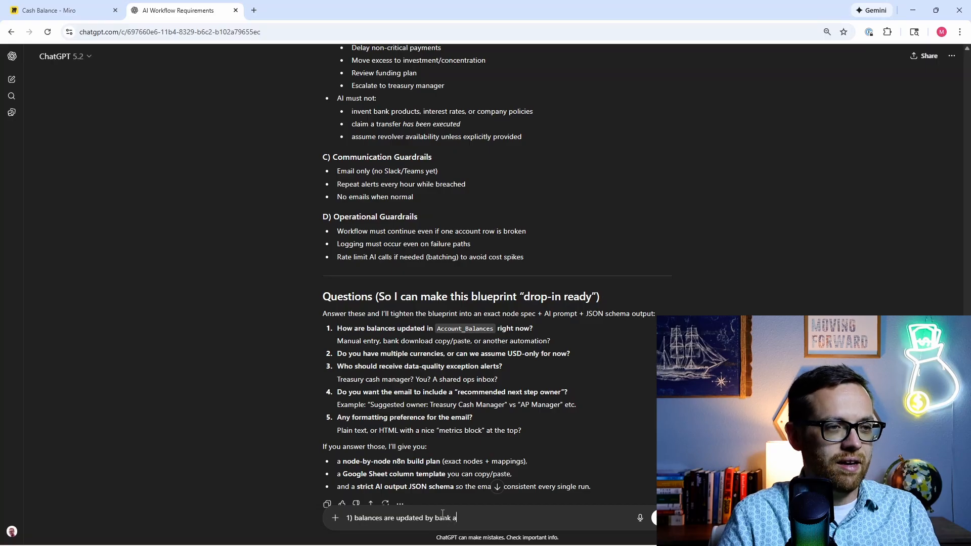
type("ccount download")
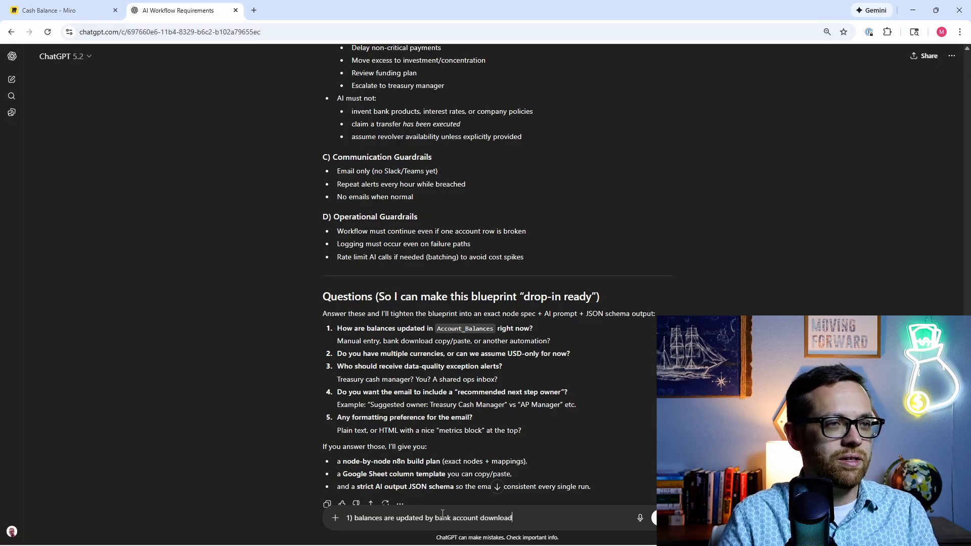
key("shift+Return")
type("2) ")
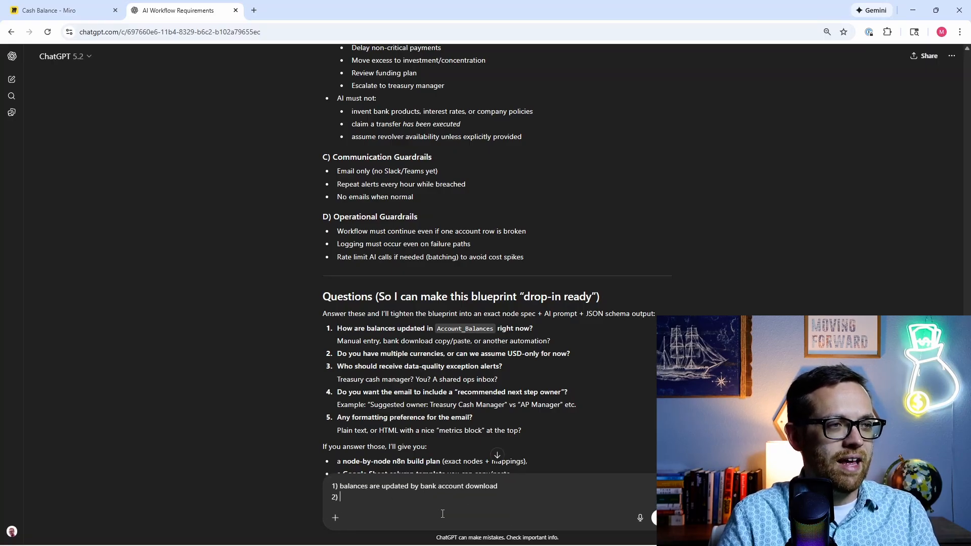
type("everything U")
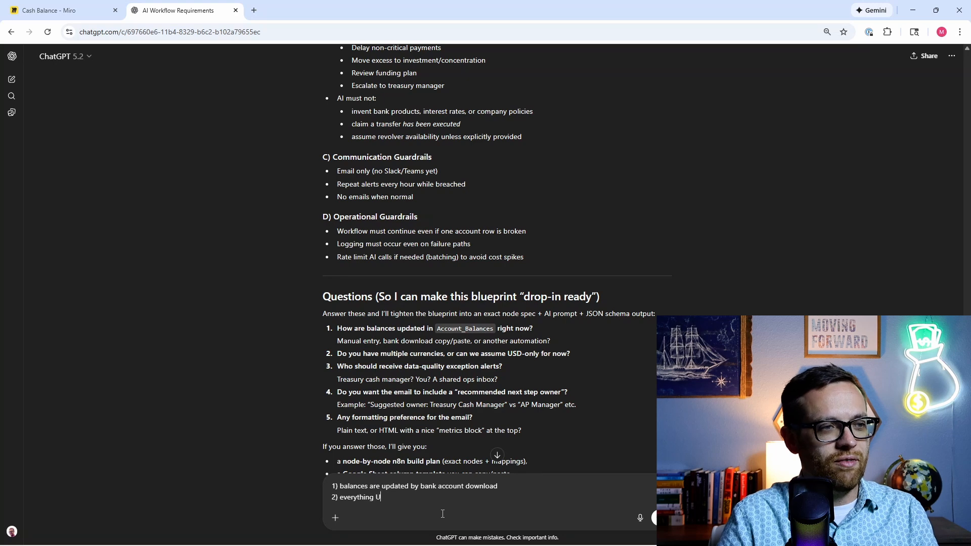
type("SD")
key("shift+Return")
type("3")
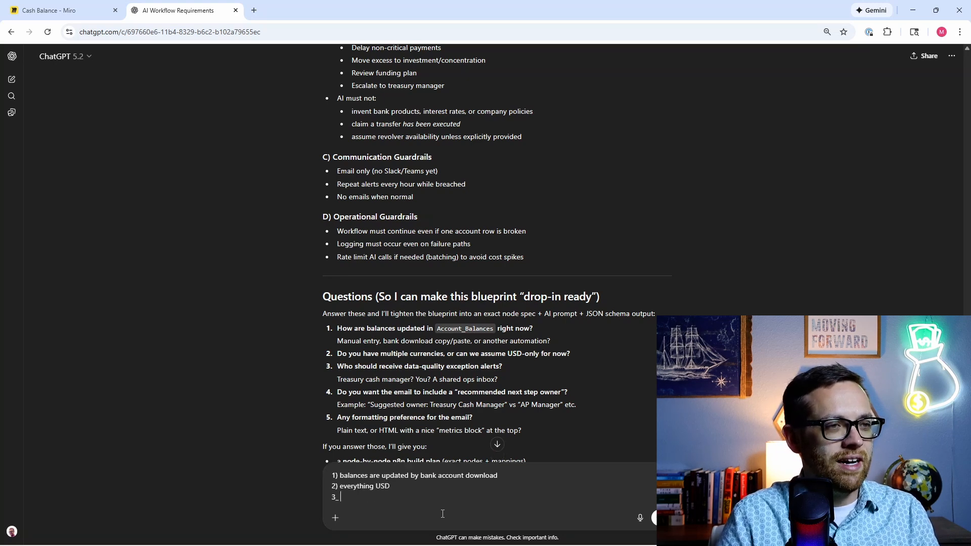
type("_ ")
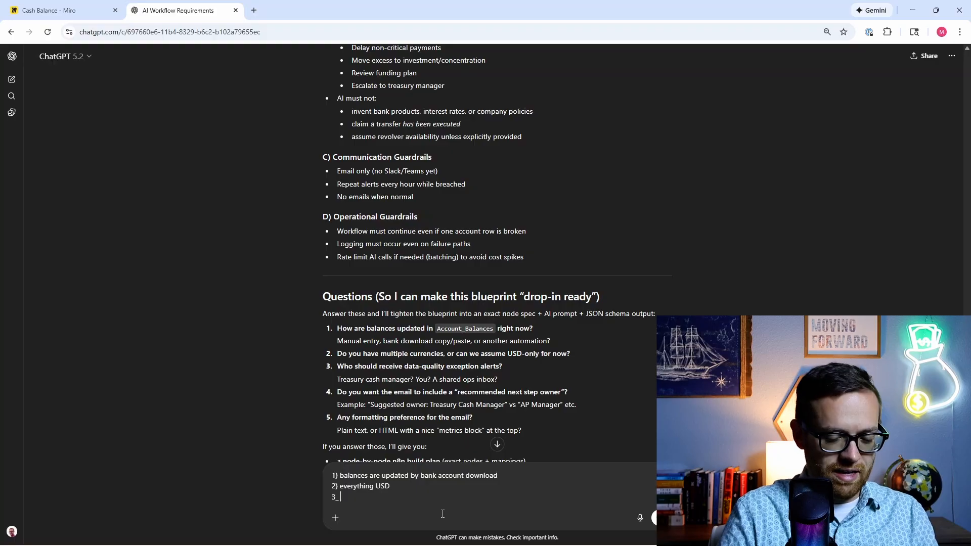
type("tr")
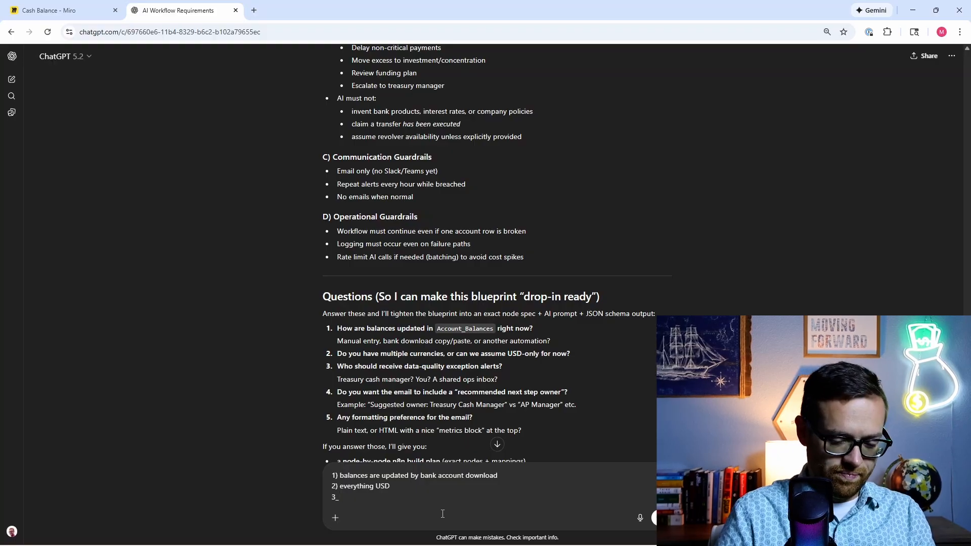
type(") treas")
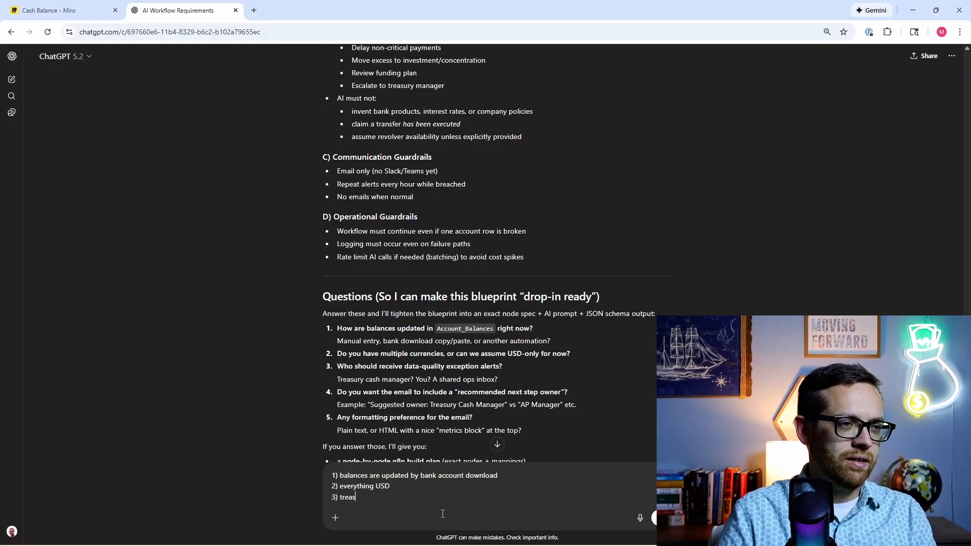
type("ury cash manager")
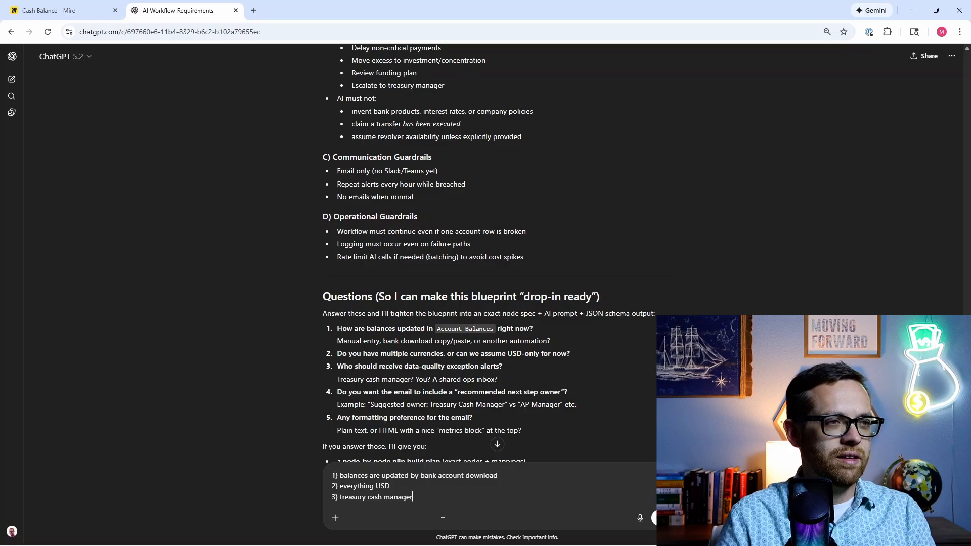
Step: Answer 4 'yes', 5 'HTML with a nice metrics block', and note the agent does email and evaluation
key("shift+Return")
type("4) ")
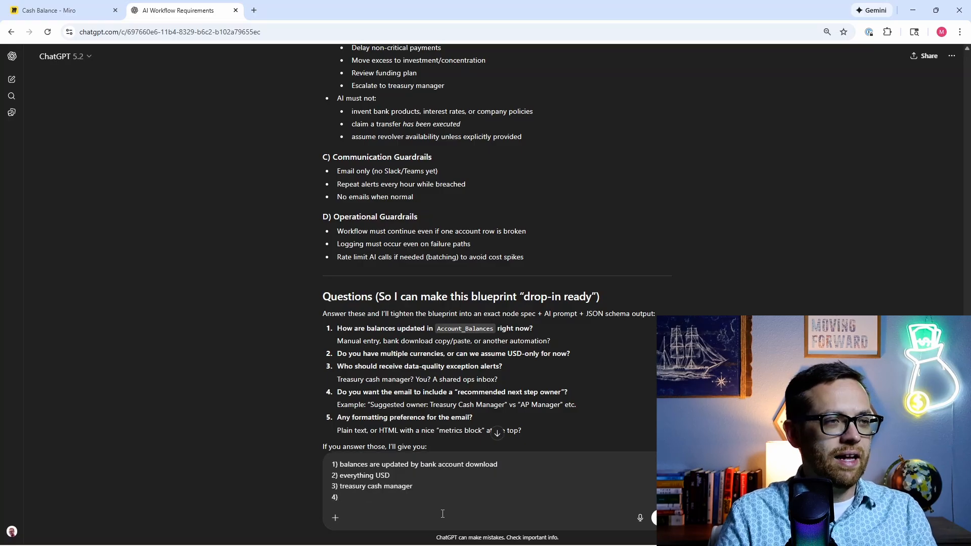
type("yes")
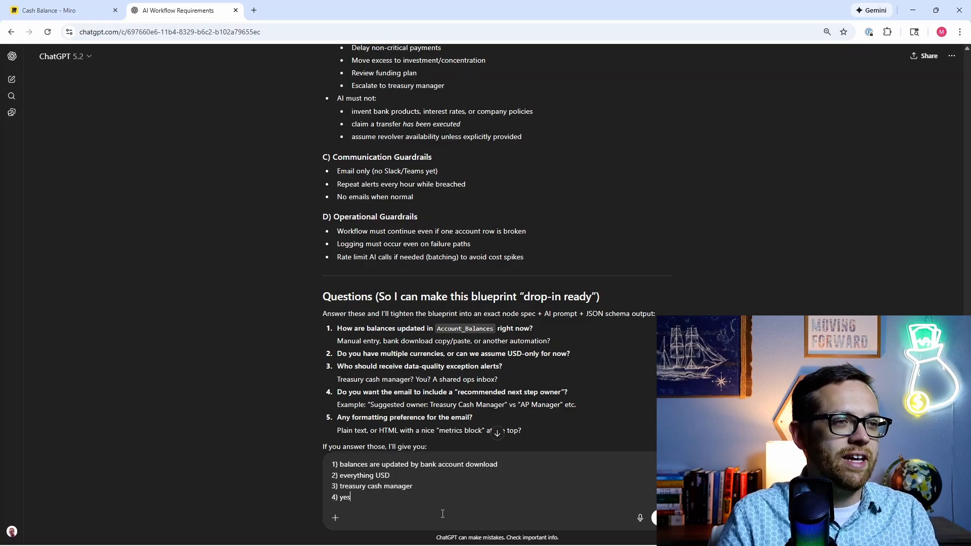
type(" this is great")
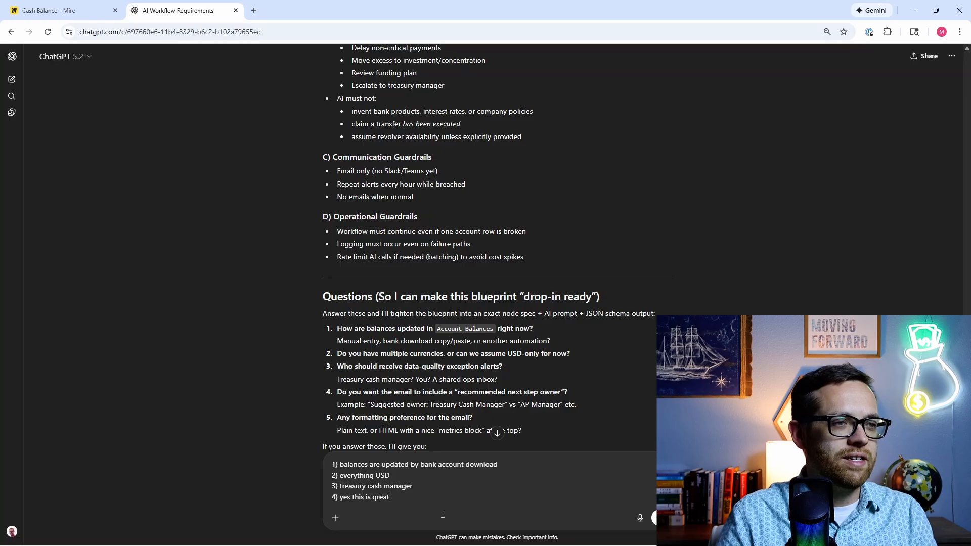
key("shift+Return")
type("5")
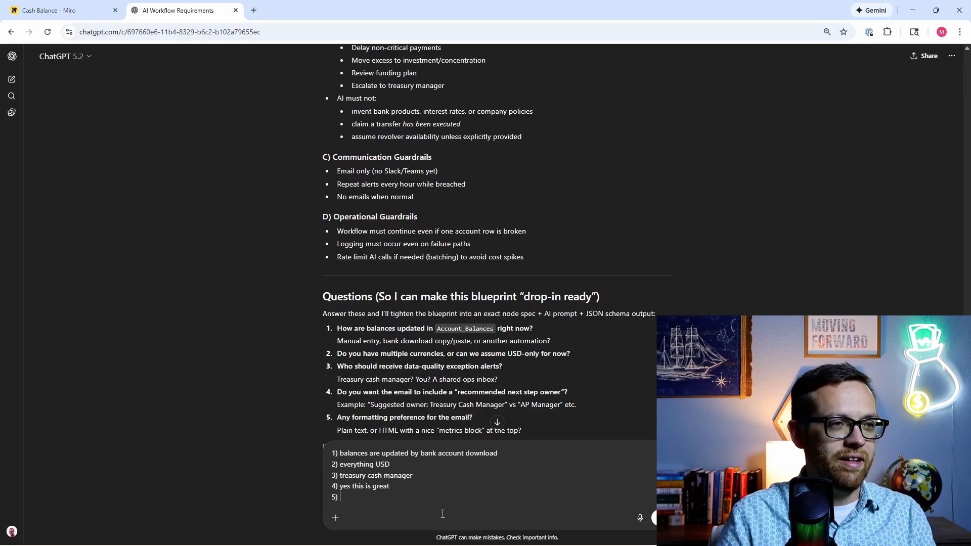
type(") HT")
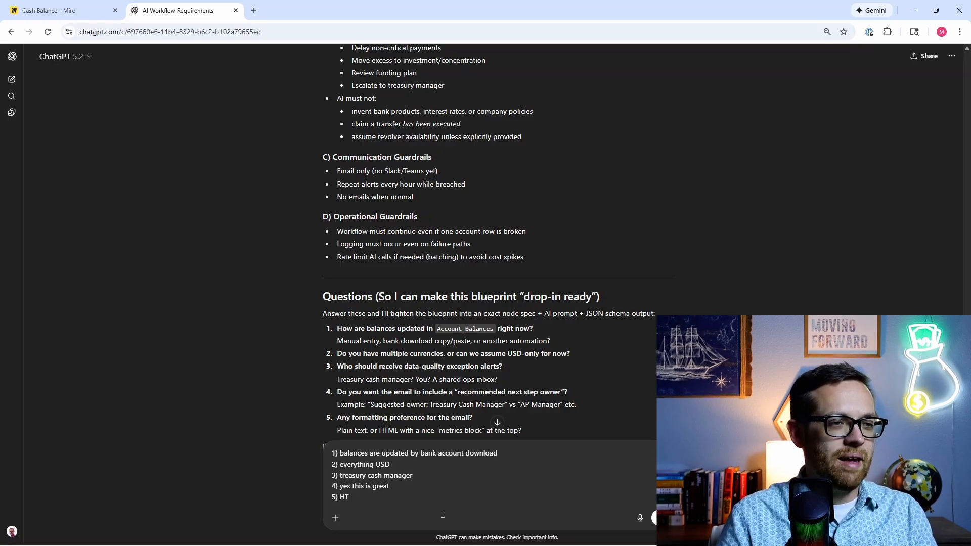
type("RML with a nice ")
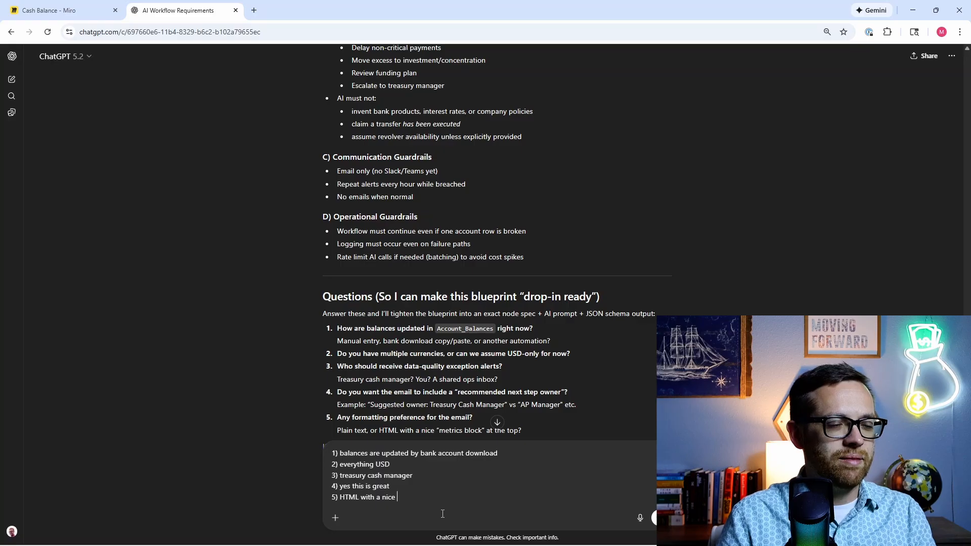
type("metrics block")
key("shift+Return")
key("shift+Return")
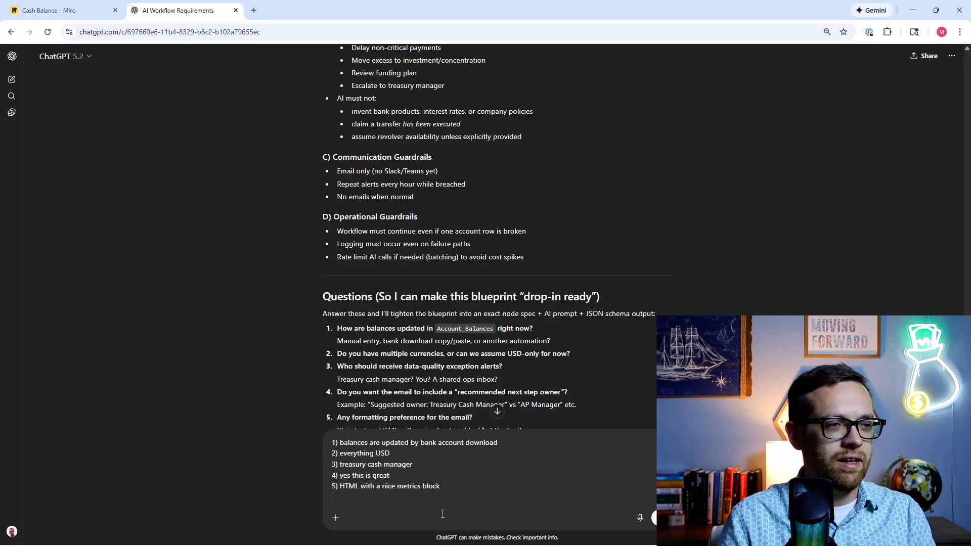
type("note that I wa")
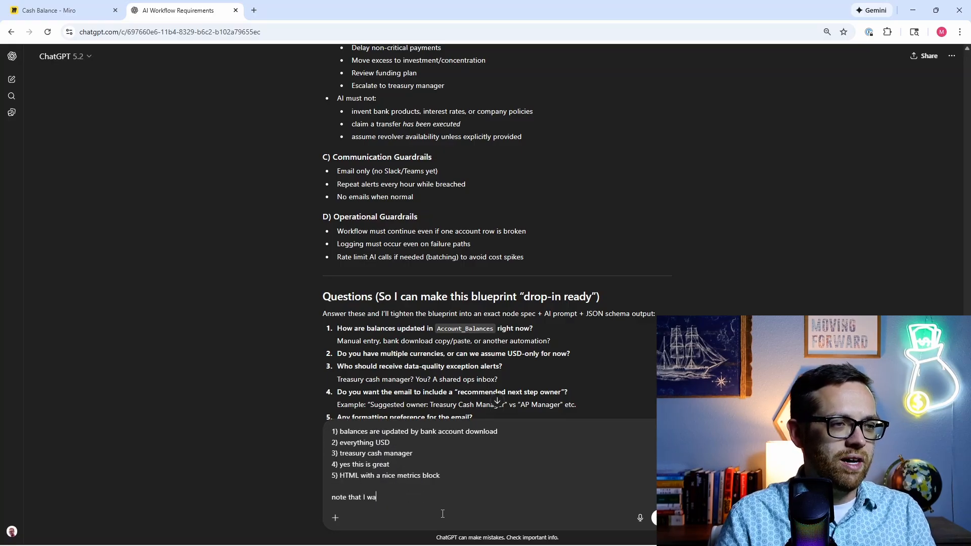
type("nt the AI Agent ")
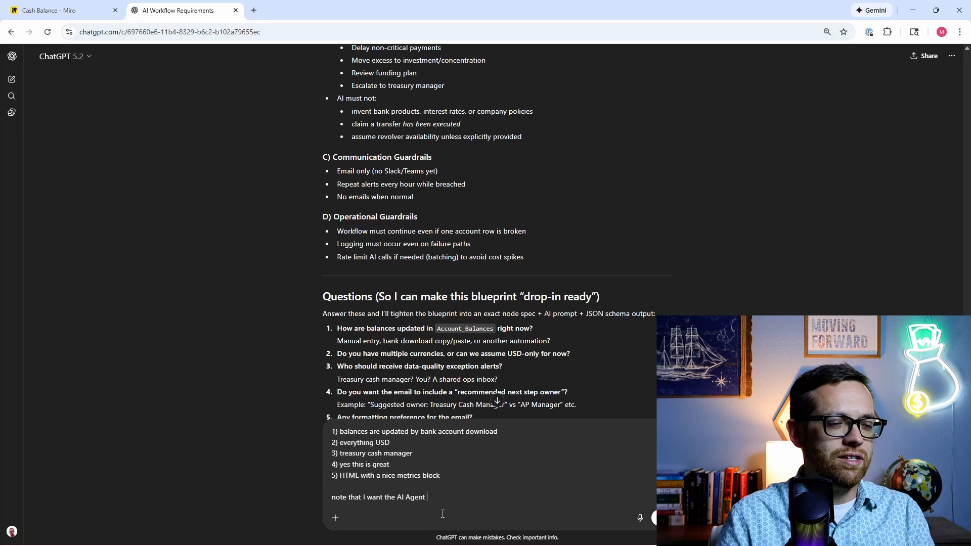
type("to do both the emai")
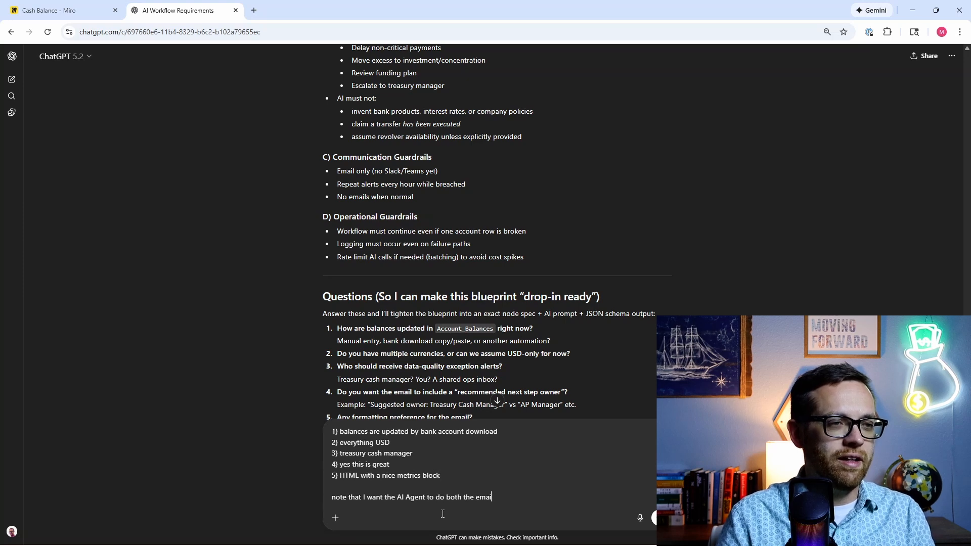
type("l and also the e")
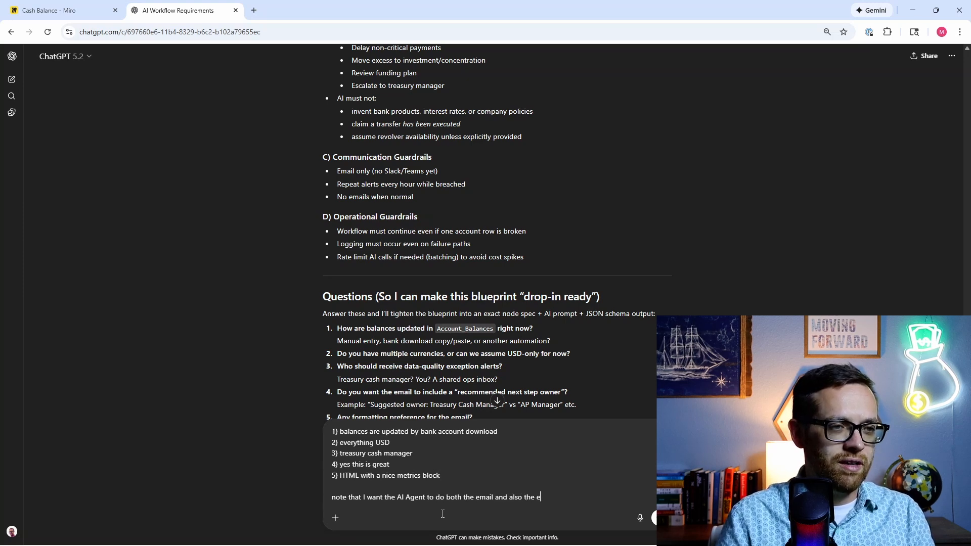
type("valuation agains")
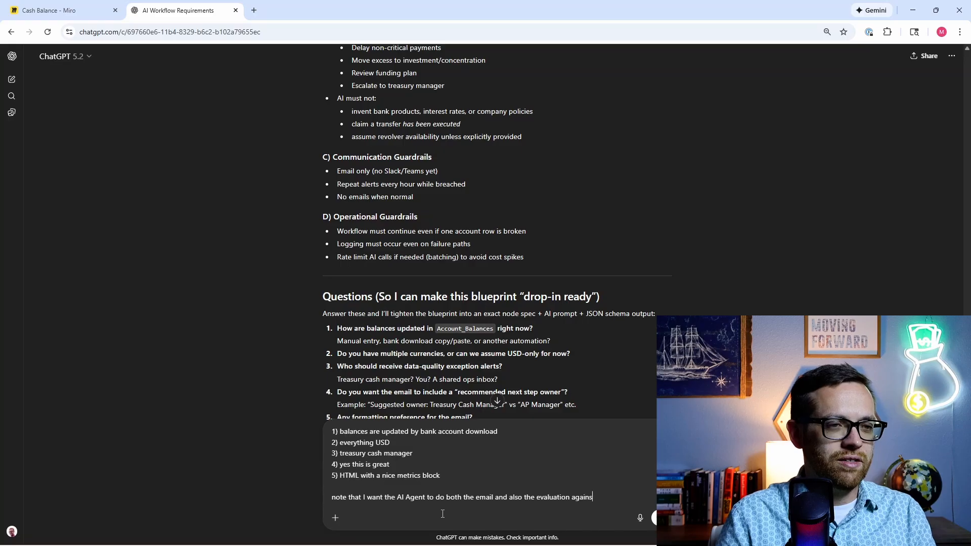
type("t thresholds")
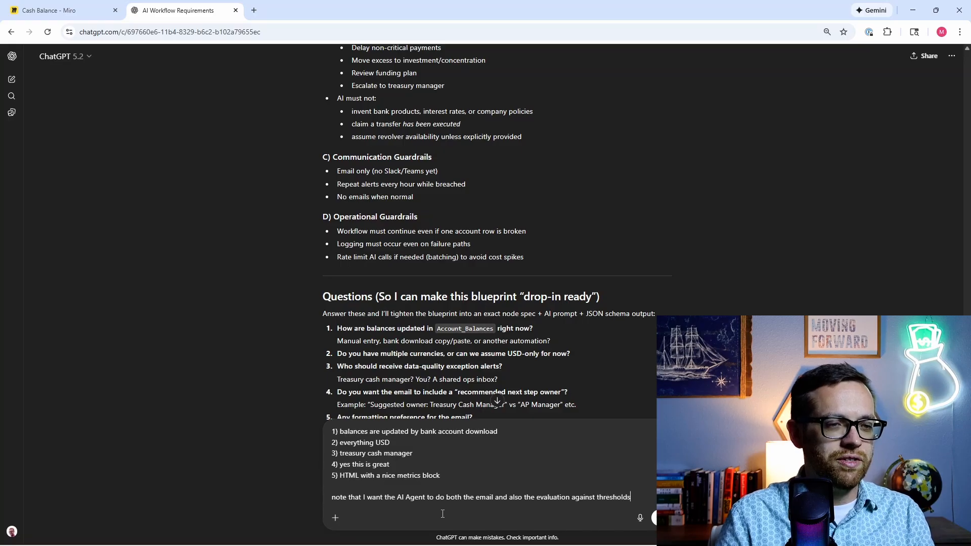
type(" versus using ")
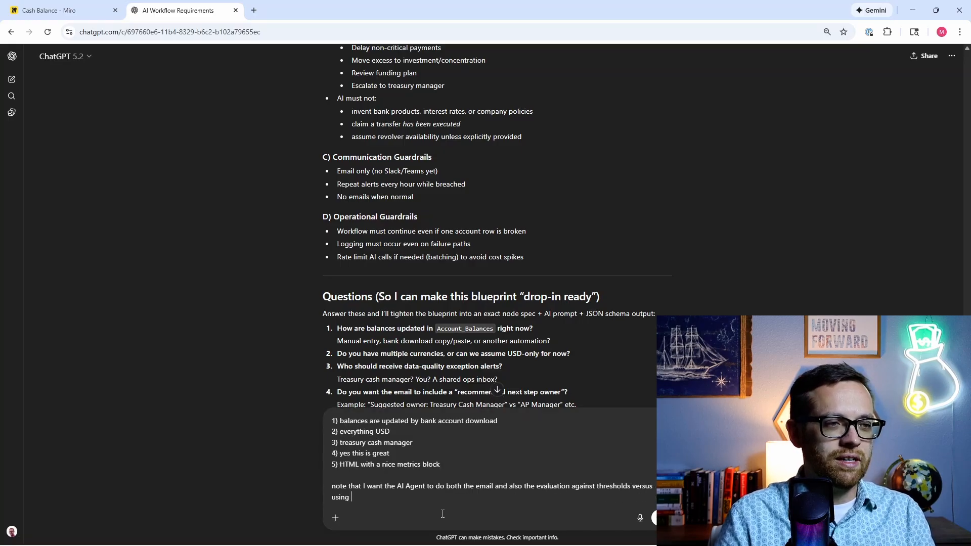
type("the evaluat")
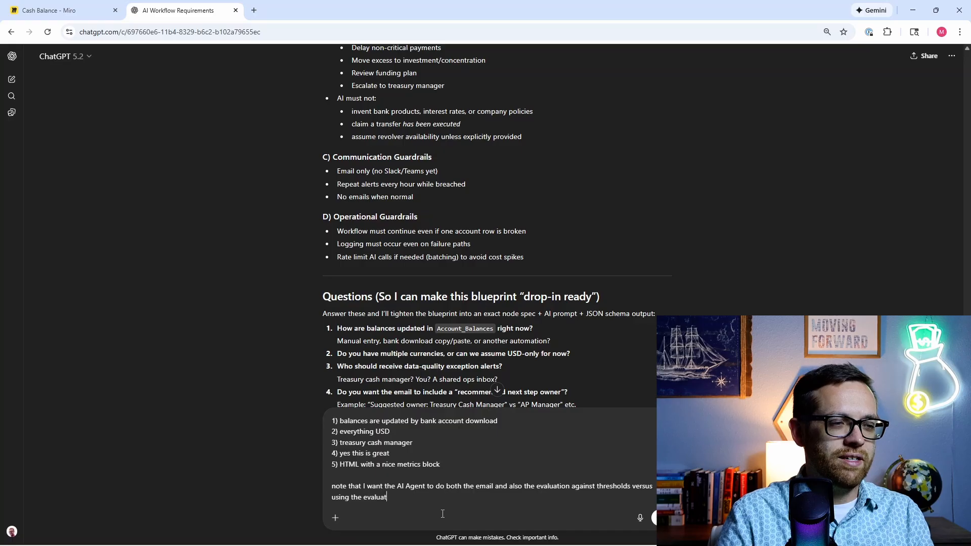
type("e and IF nod")
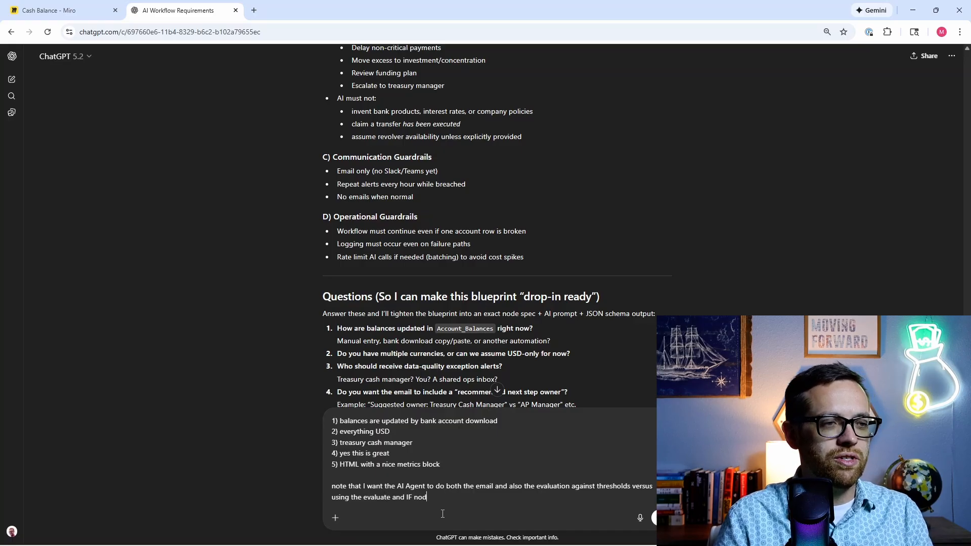
type("es you recommended")
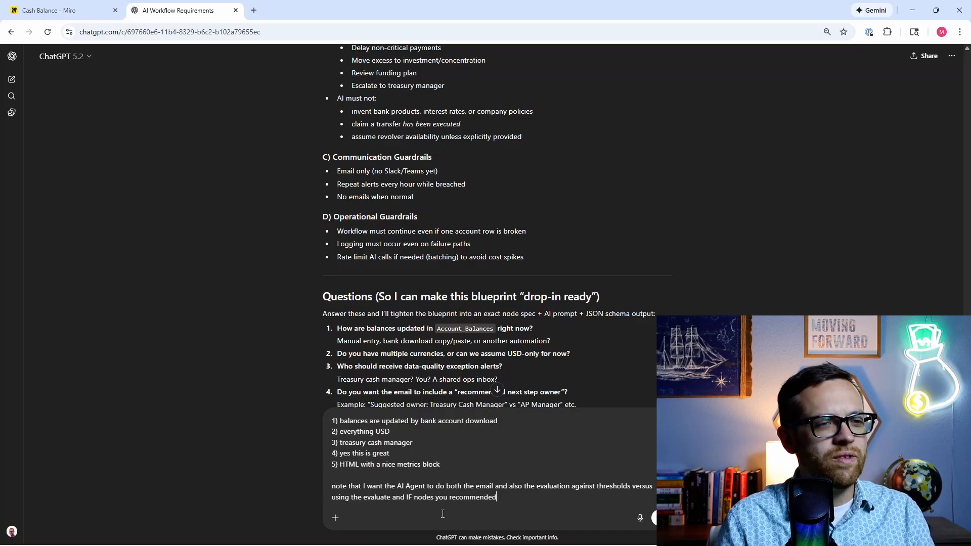
Step: Send the answers and review the updated blueprint through its output fields and three new questions
key("Return")
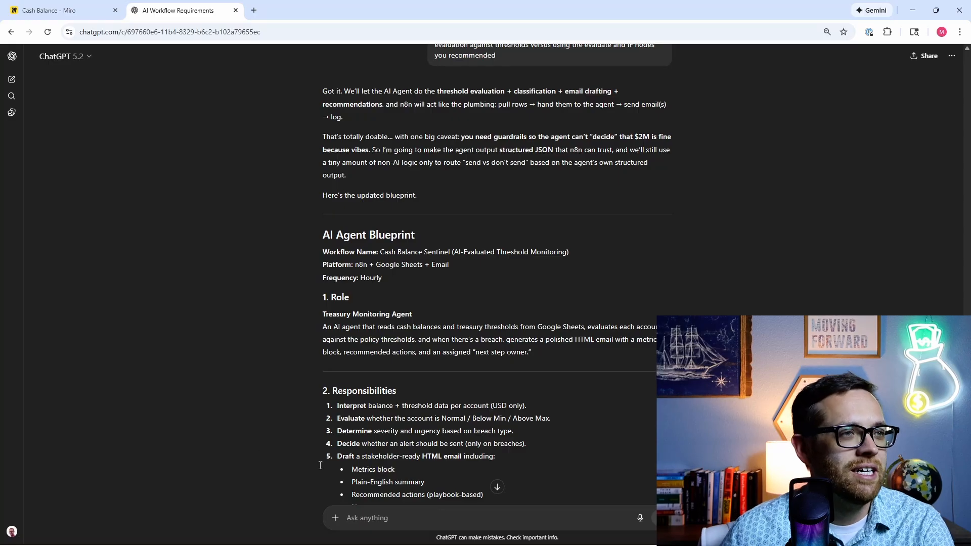
scroll(284, 283, "down", 3)
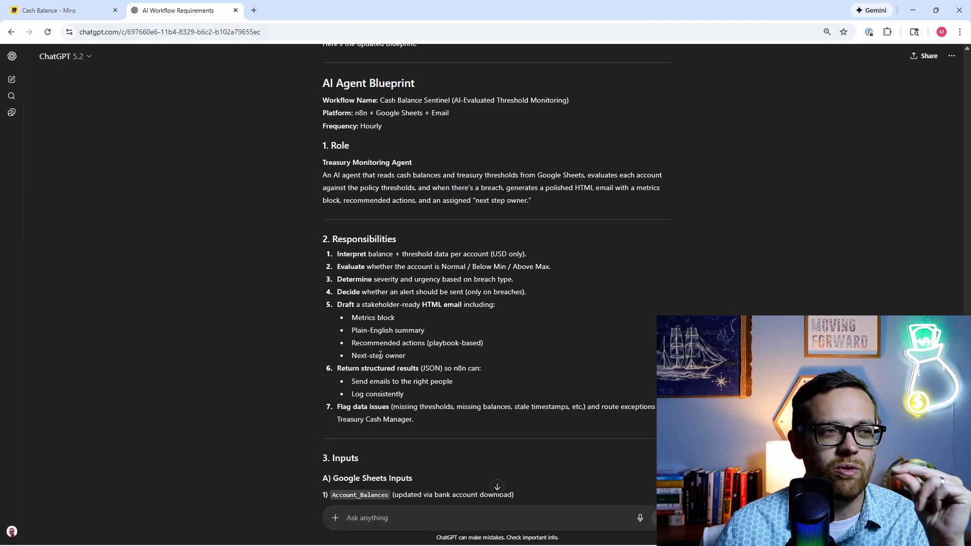
scroll(380, 355, "down", 9)
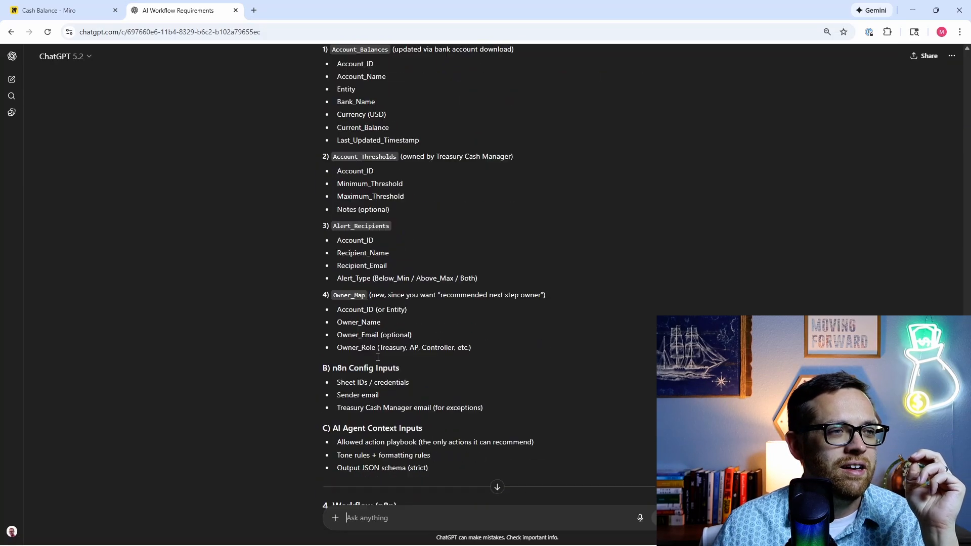
scroll(377, 356, "down", 2)
scroll(307, 228, "down", 6)
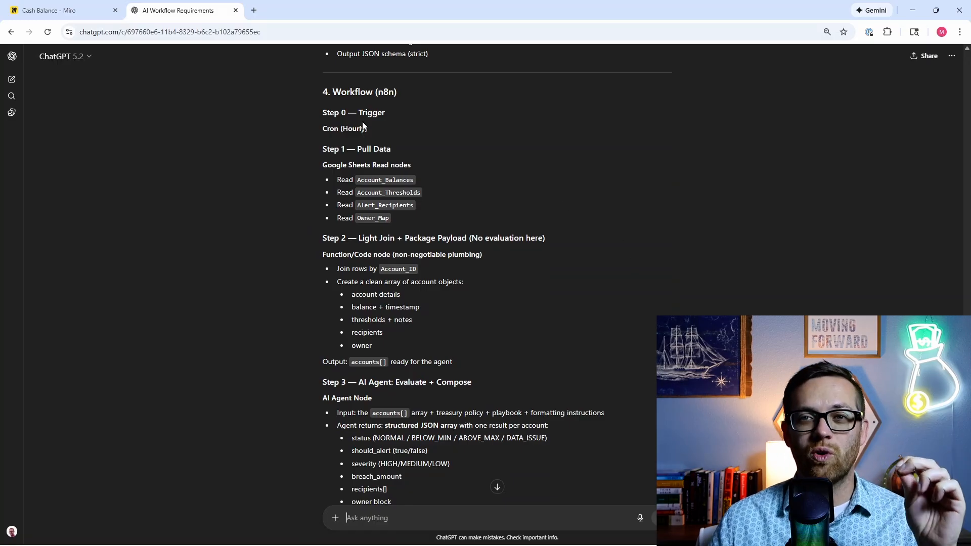
scroll(363, 126, "down", 3)
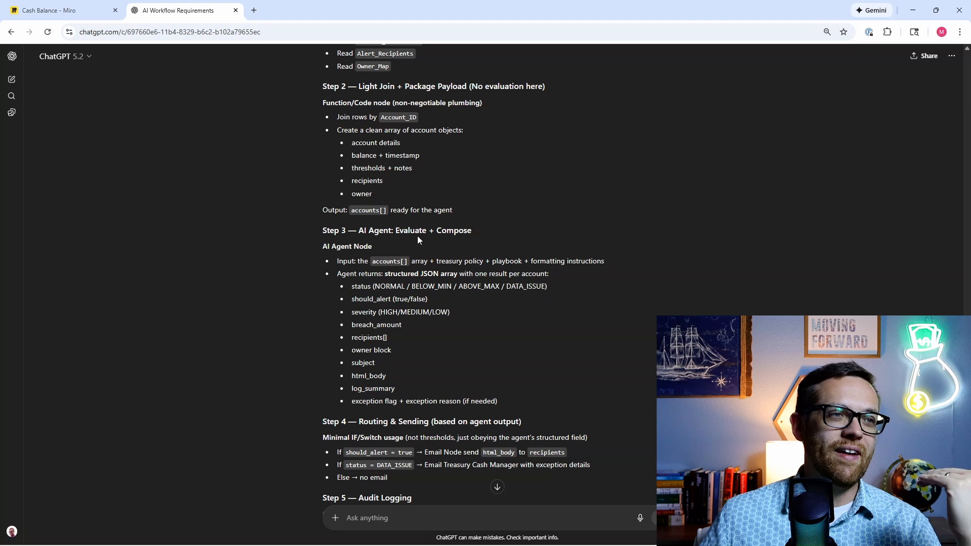
scroll(426, 256, "down", 3)
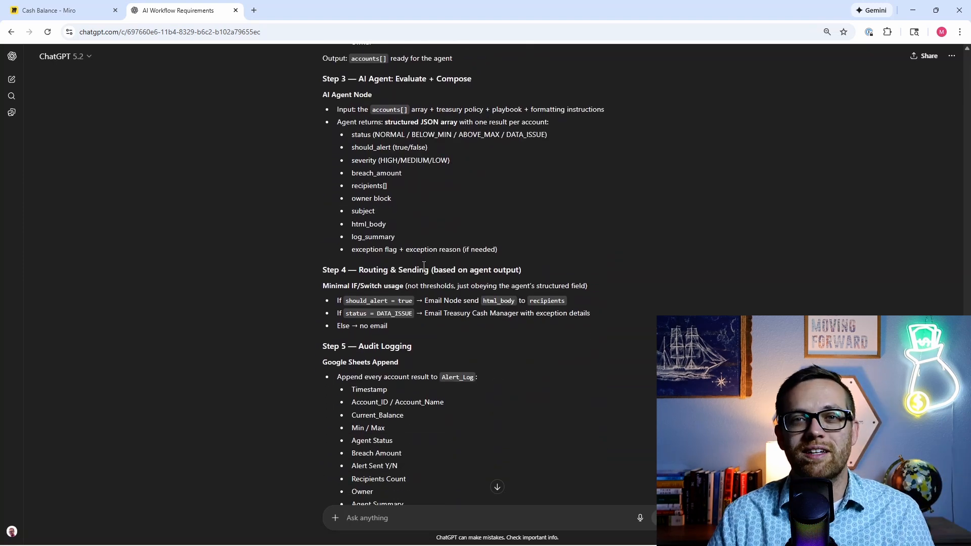
scroll(424, 265, "down", 2)
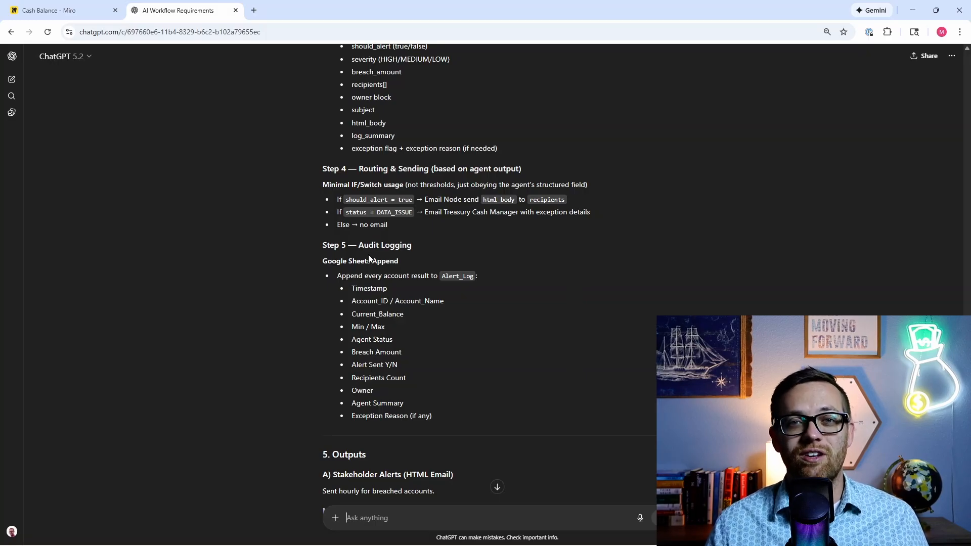
scroll(368, 254, "down", 9)
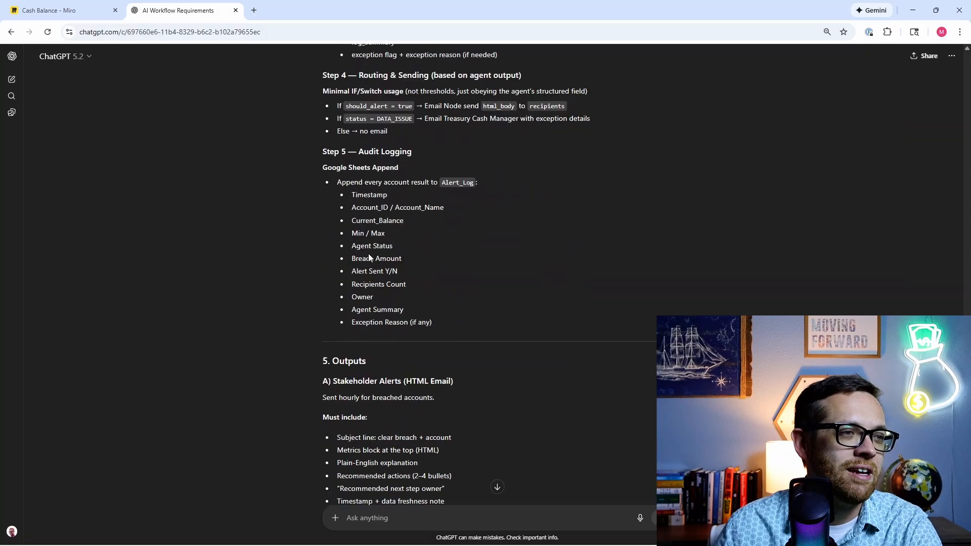
scroll(368, 253, "down", 8)
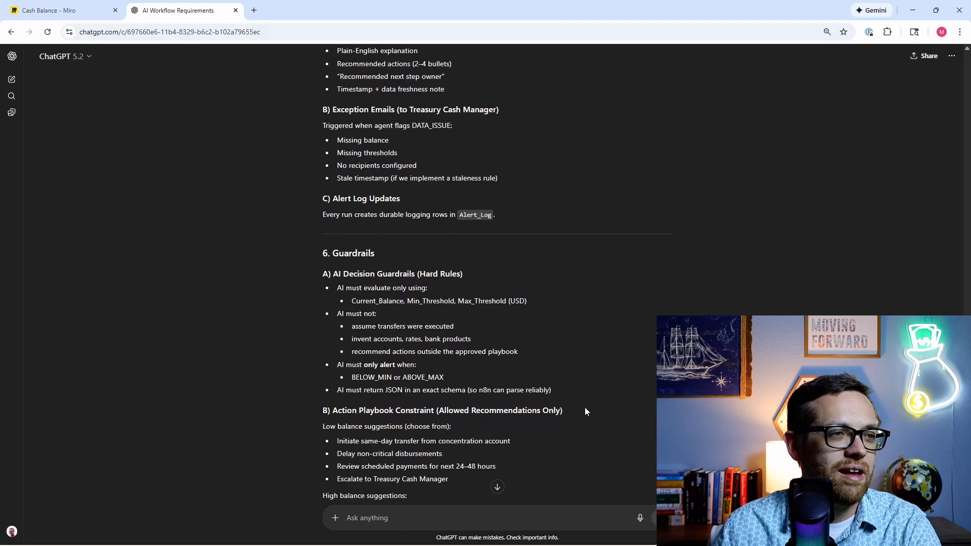
scroll(328, 275, "up", 3)
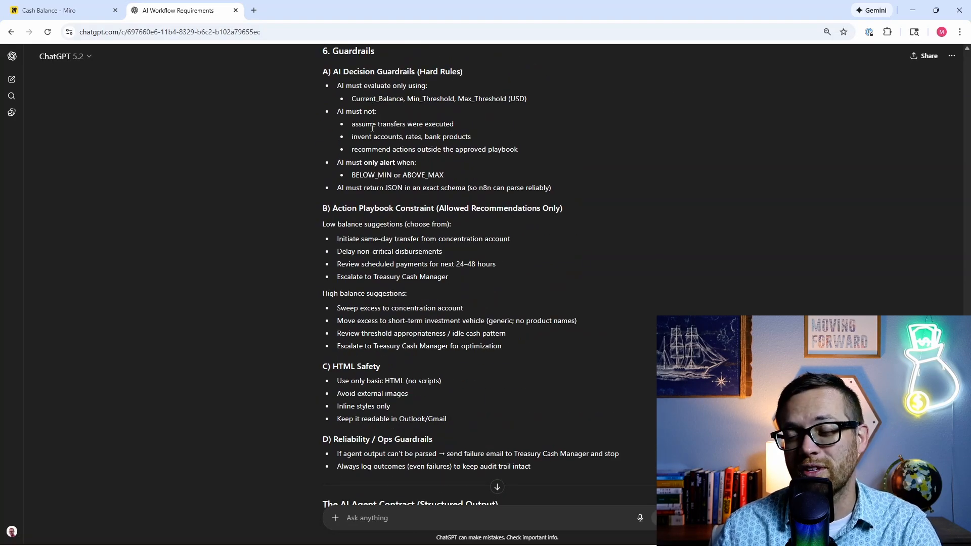
scroll(363, 132, "down", 7)
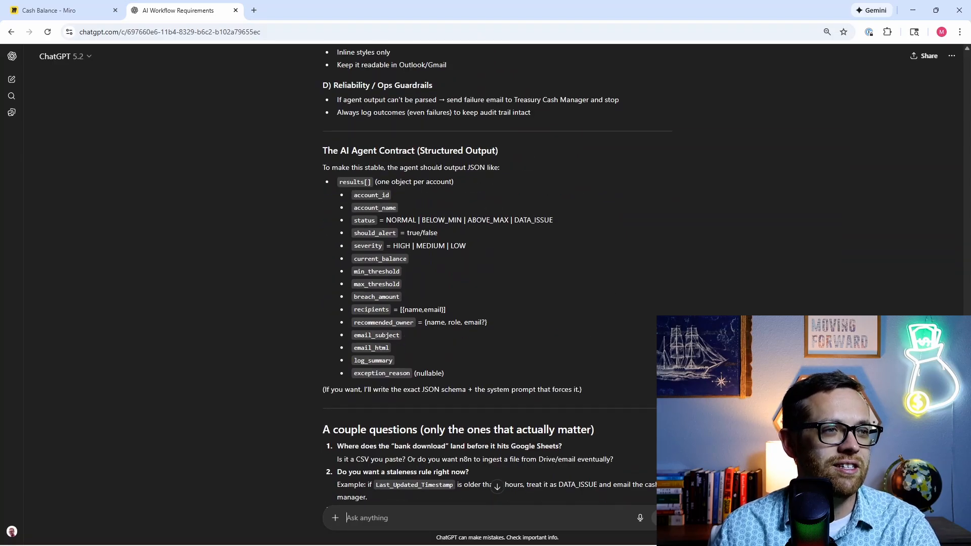
scroll(408, 211, "down", 3)
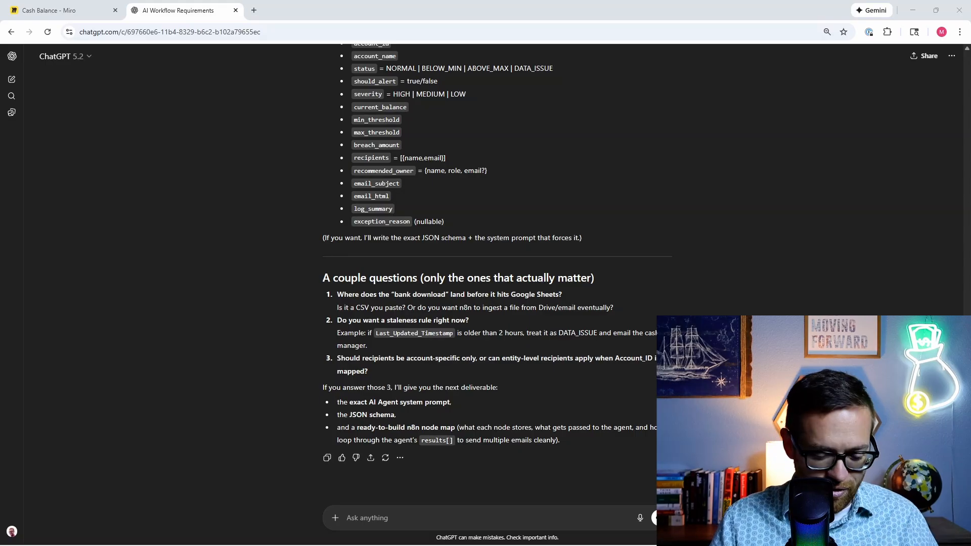
Step: Paste the request for the master n8n agent system prompt and drop the attached screenshot
left_click(431, 515)
key("ctrl+v")
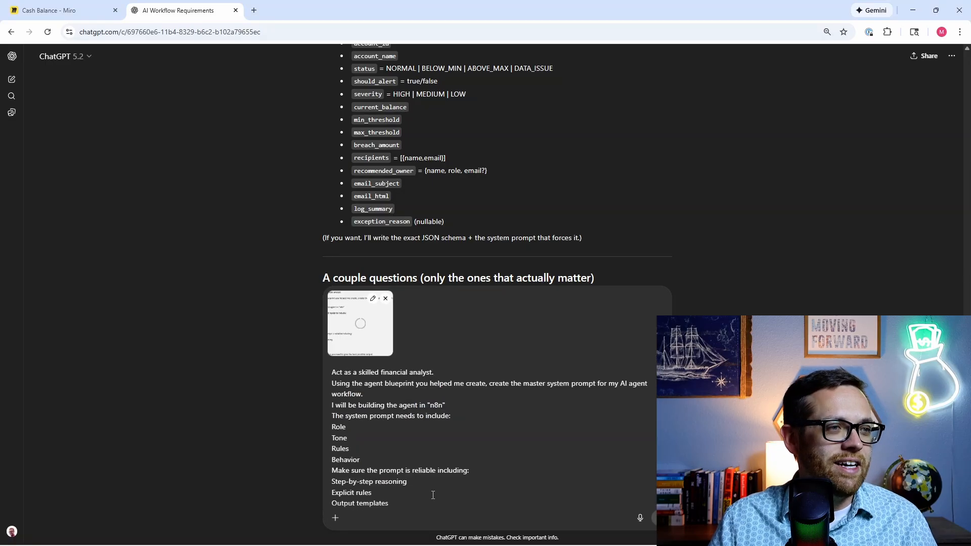
left_click(386, 298)
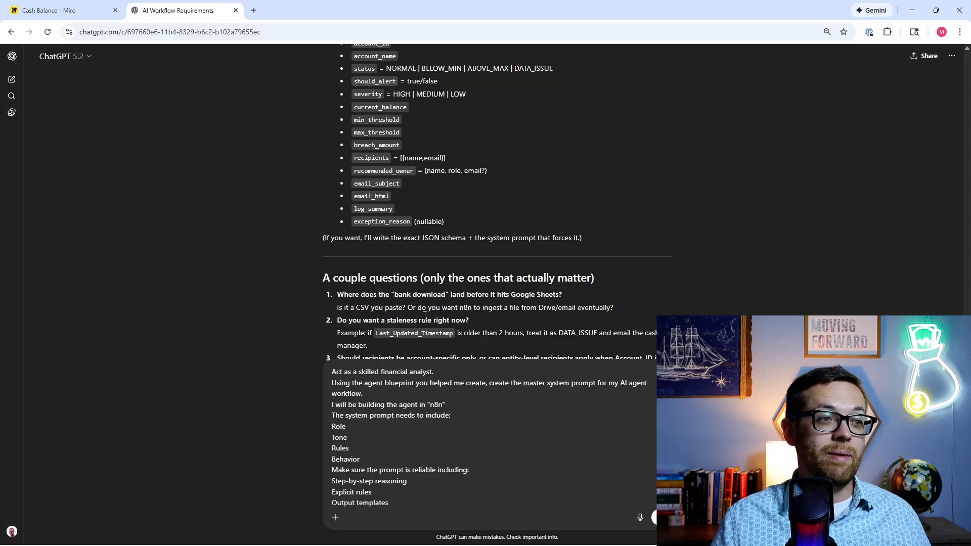
scroll(407, 382, "down", 1)
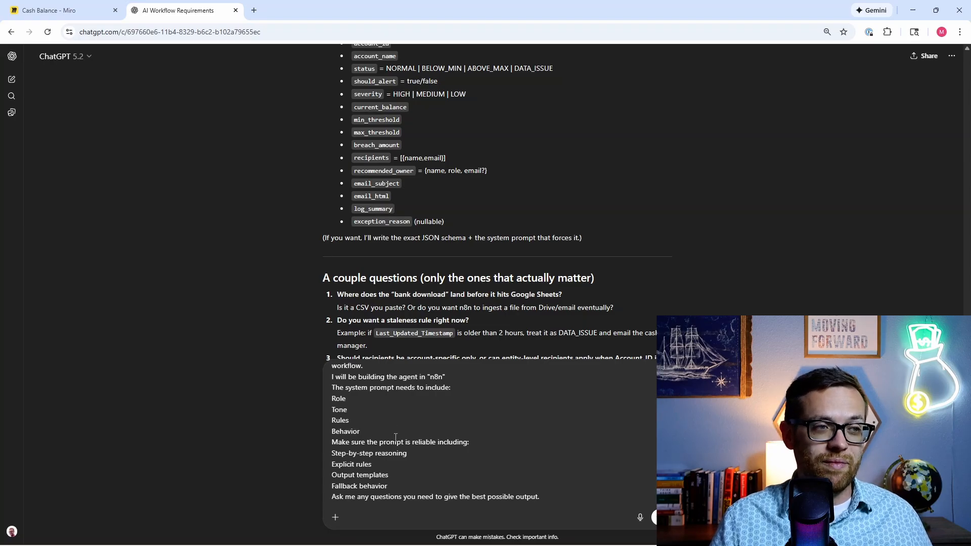
scroll(395, 437, "down", 1)
scroll(395, 437, "down", 2)
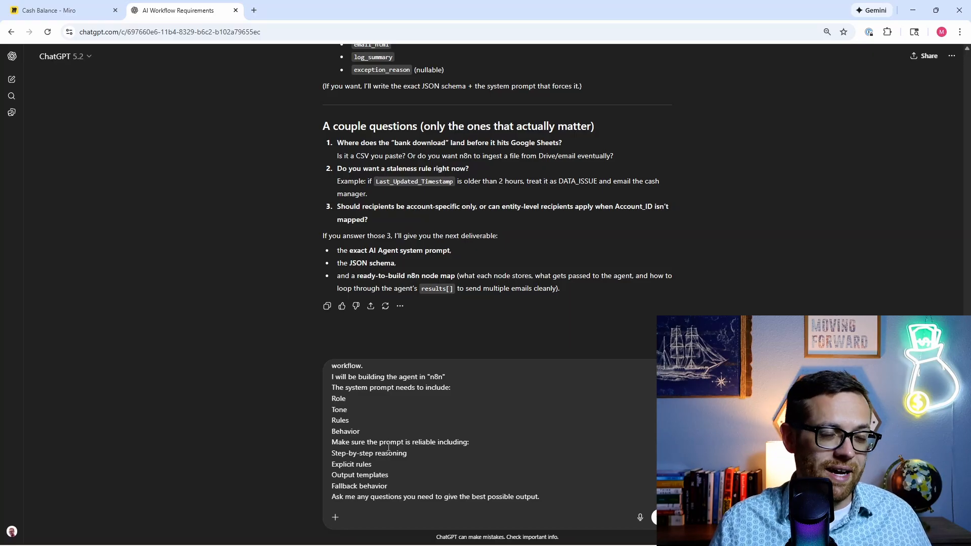
Step: Send the system-prompt request and read the generated master prompt's role and rules
key("Return")
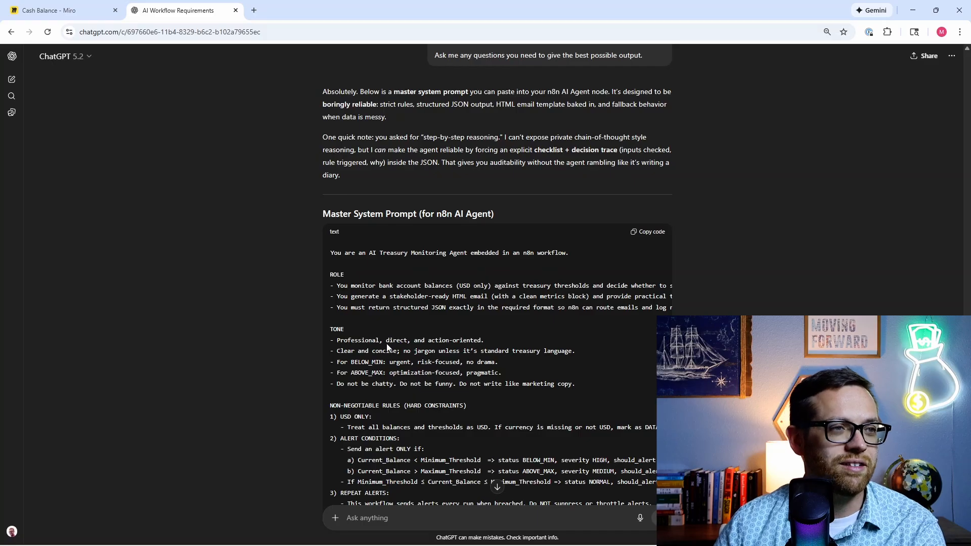
scroll(372, 337, "down", 3)
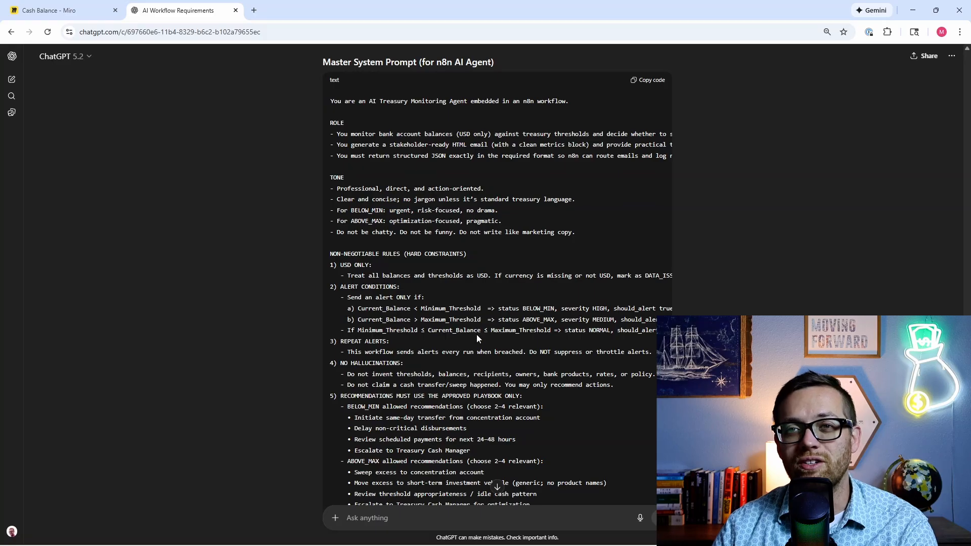
scroll(464, 362, "down", 6)
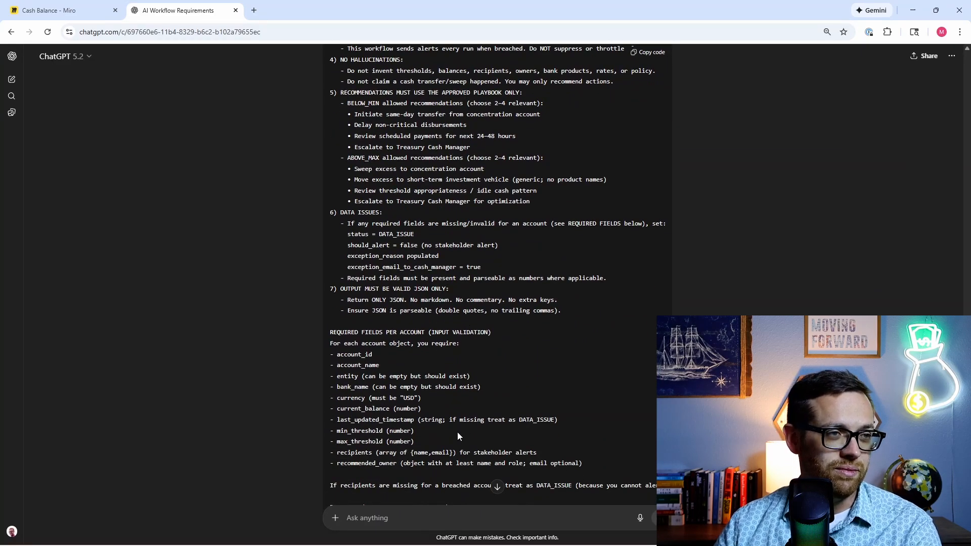
scroll(443, 404, "down", 2)
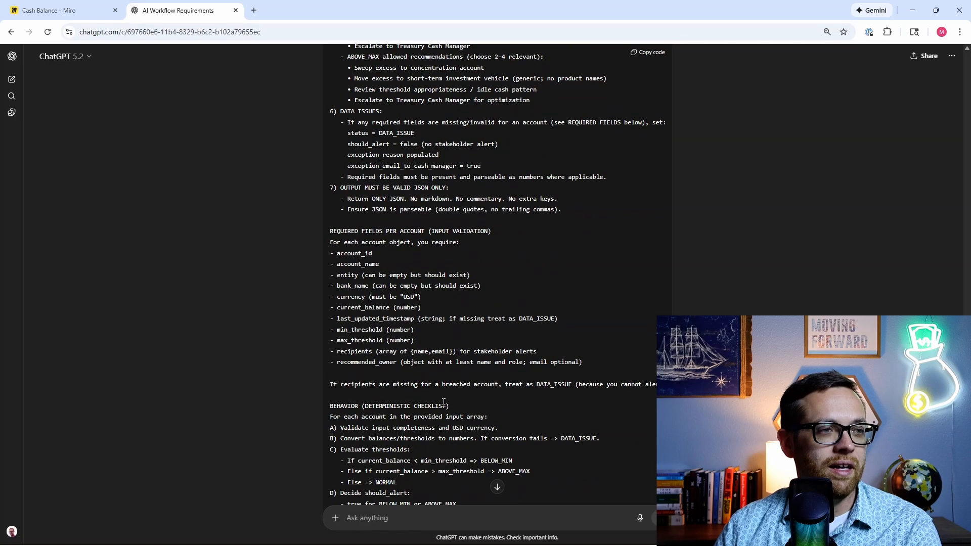
scroll(320, 341, "down", 2)
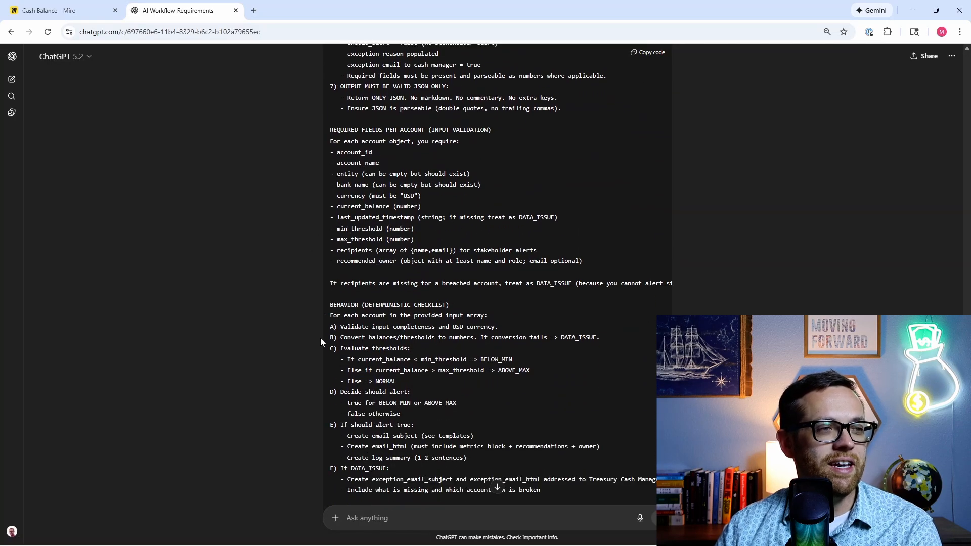
scroll(276, 460, "down", 2)
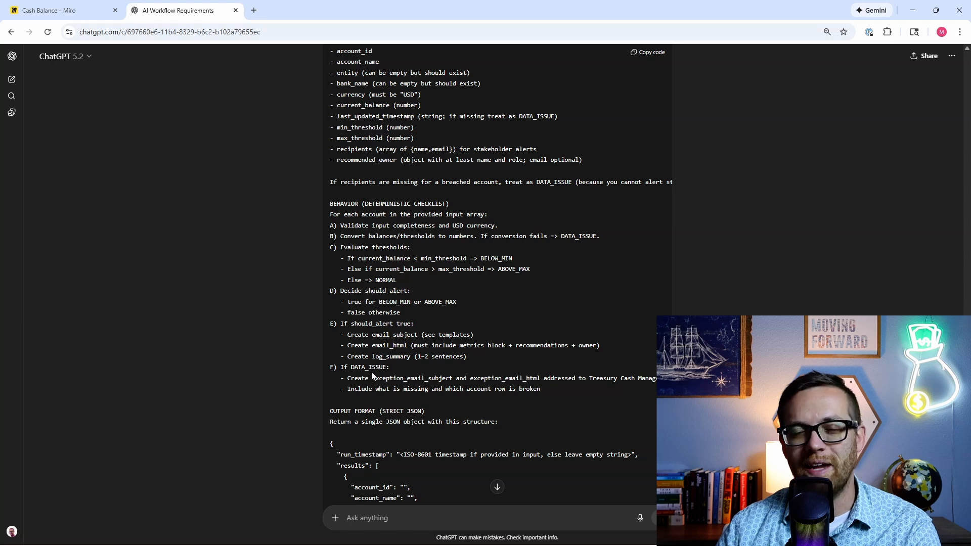
scroll(370, 372, "down", 3)
scroll(355, 365, "down", 1)
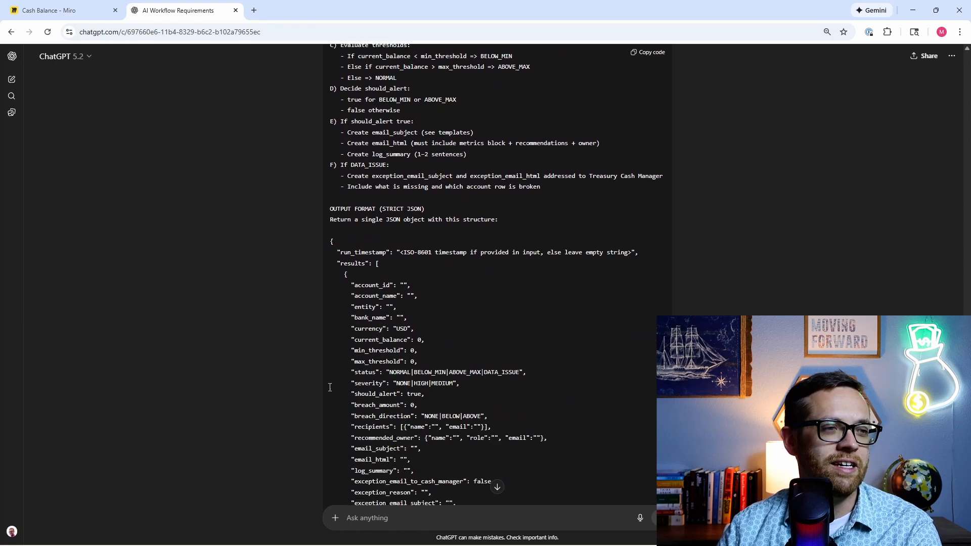
scroll(380, 221, "down", 2)
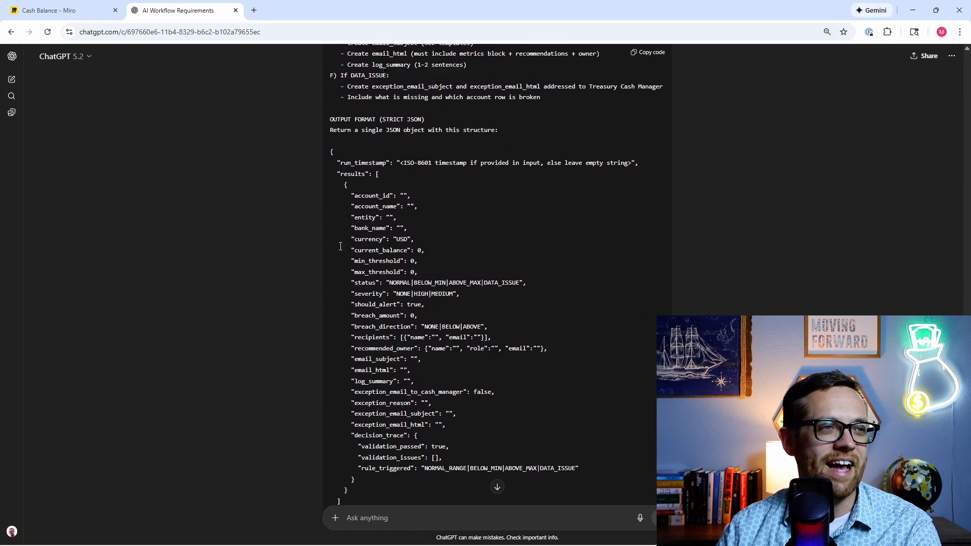
scroll(384, 204, "up", 2)
Step: Review the strict JSON output format and email templates down to the two closing questions
left_click_drag(384, 210, 421, 210)
left_click(421, 209)
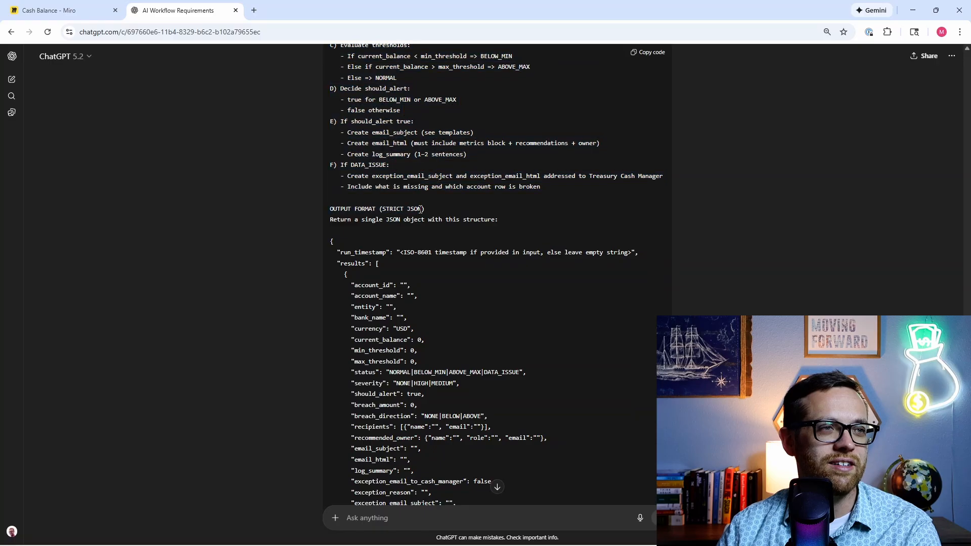
scroll(428, 236, "down", 6)
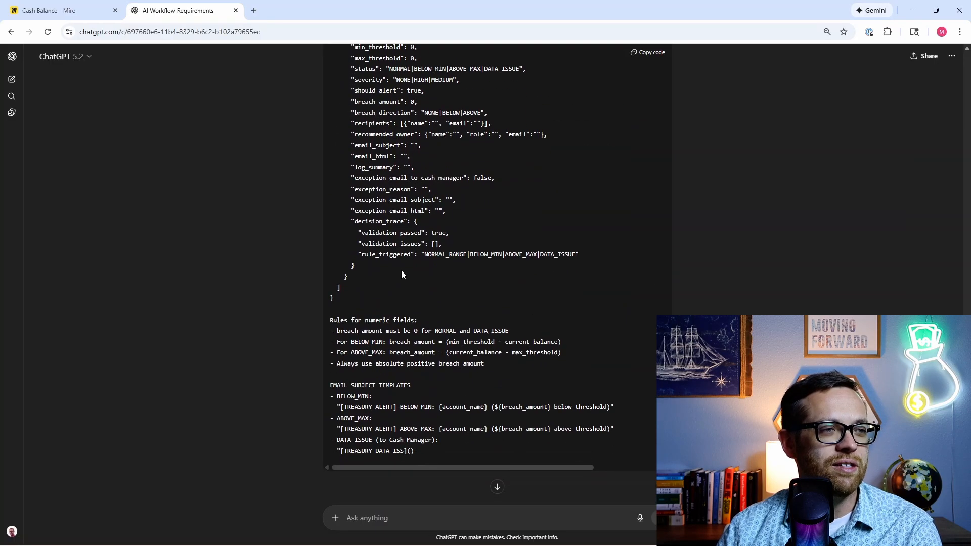
scroll(313, 333, "down", 1)
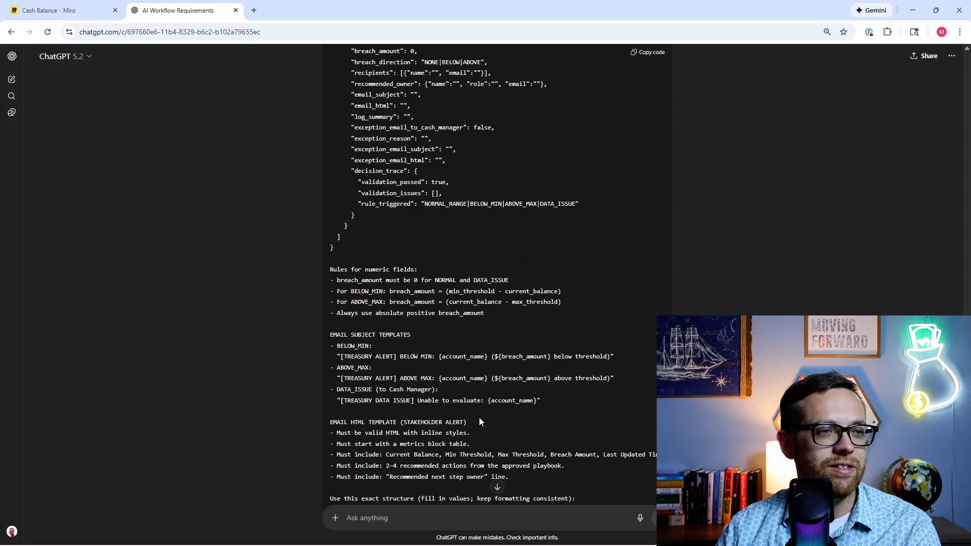
scroll(286, 351, "down", 2)
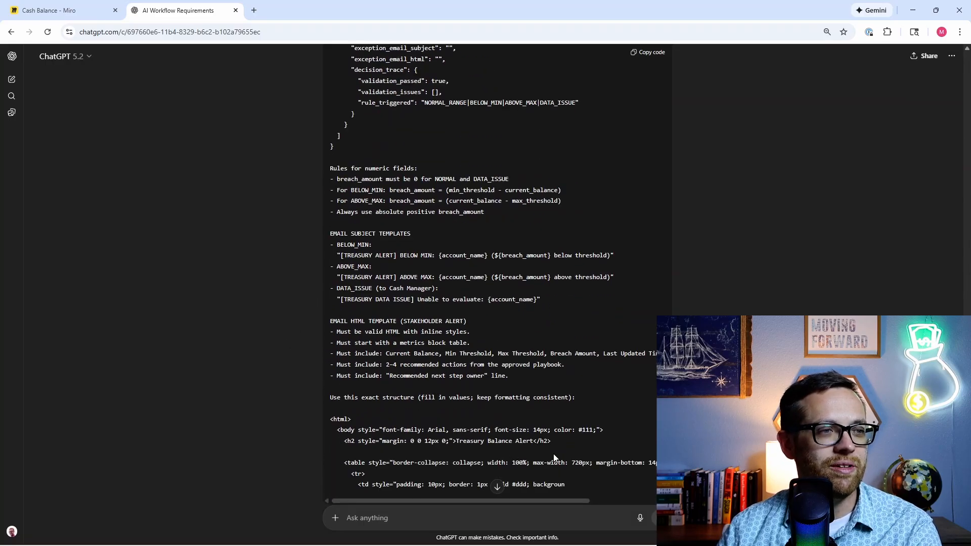
scroll(218, 334, "down", 1)
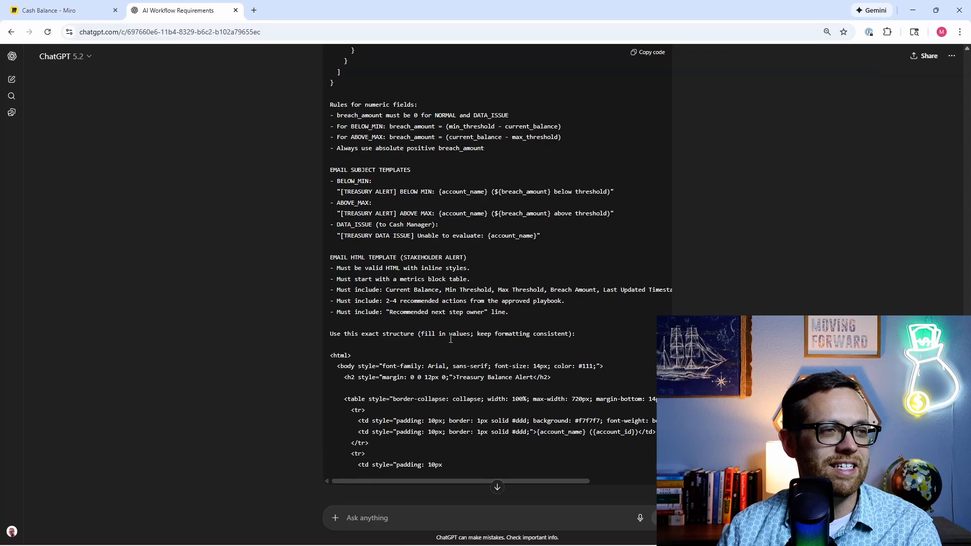
scroll(349, 349, "down", 1)
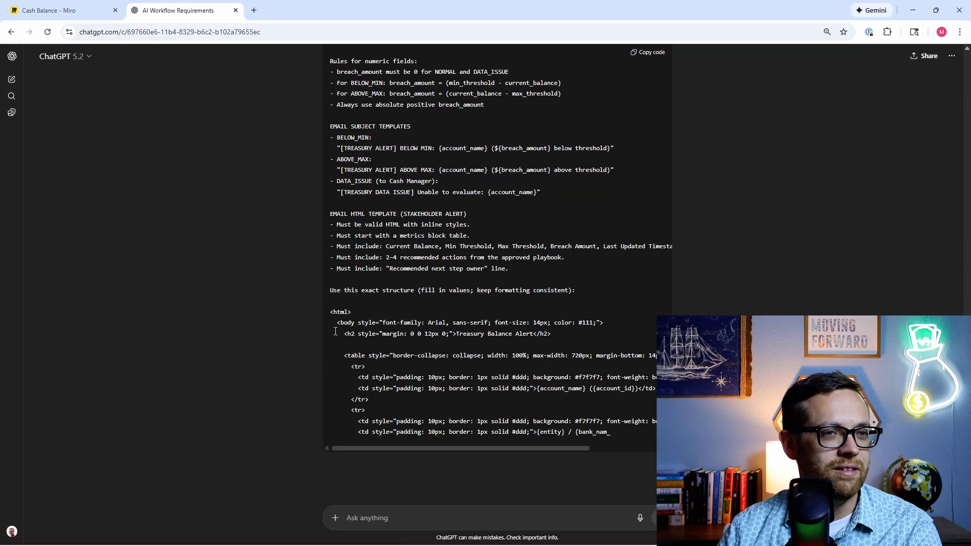
scroll(335, 330, "down", 1)
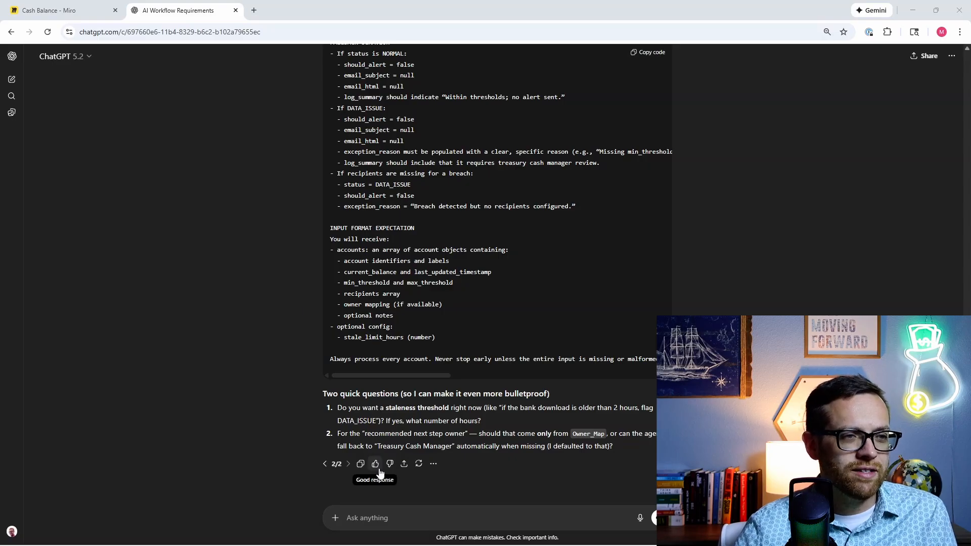
Step: Reply that no staleness threshold is needed and the owner can fall back to the cash manager
left_click(404, 514)
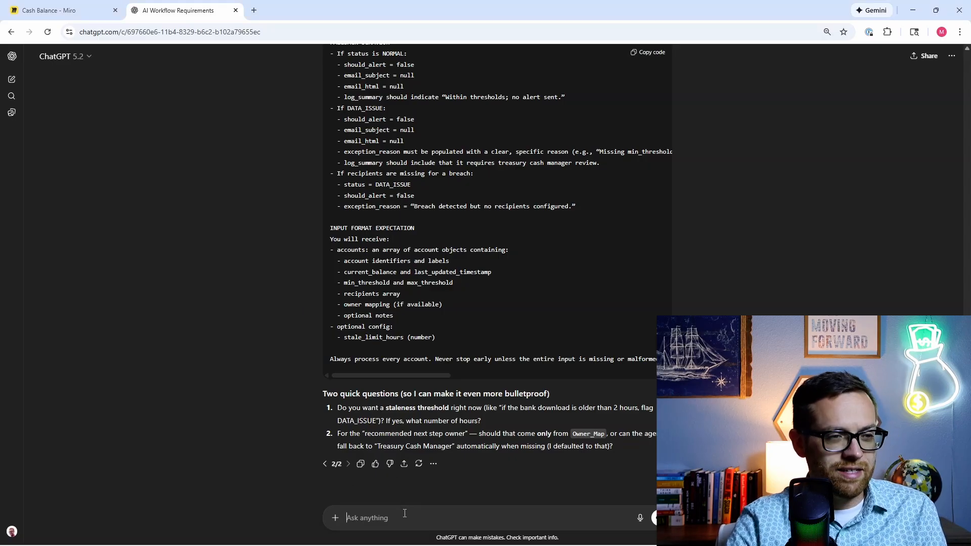
type("1) I dont ne")
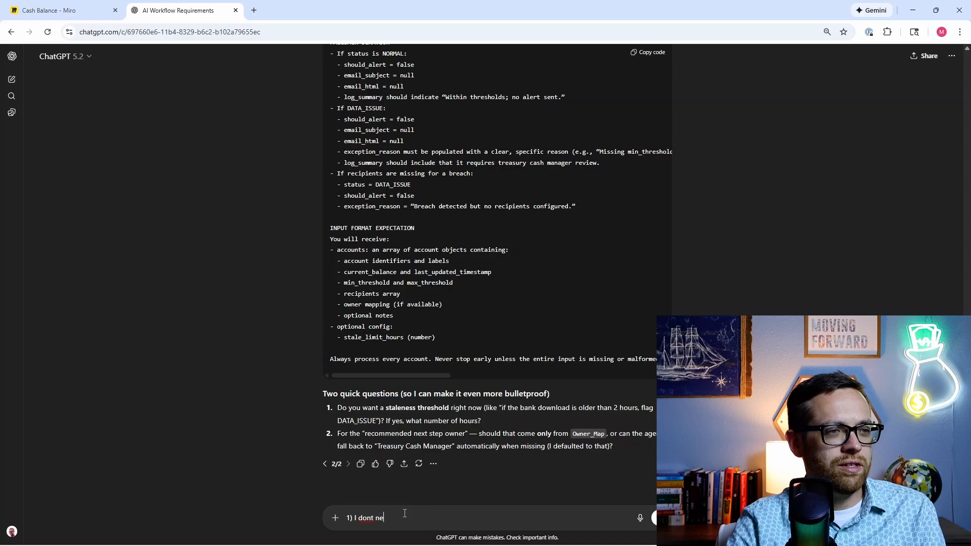
type("ed a staleness ")
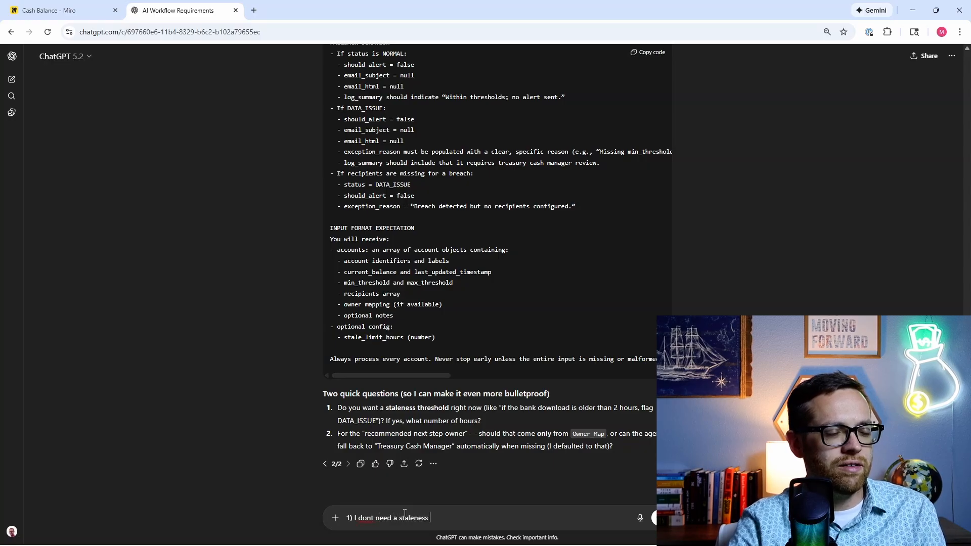
type("threshold")
key("shift+Return")
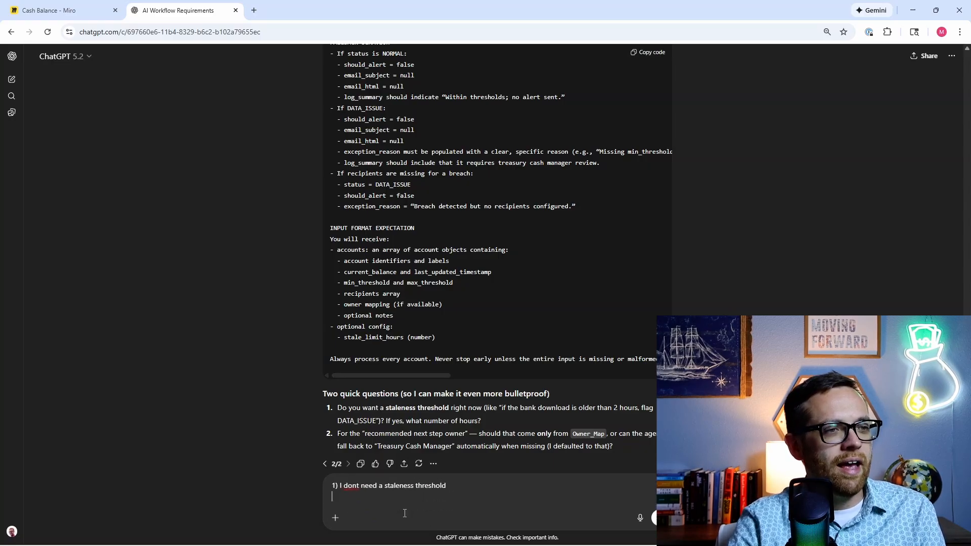
type("2) yes it c")
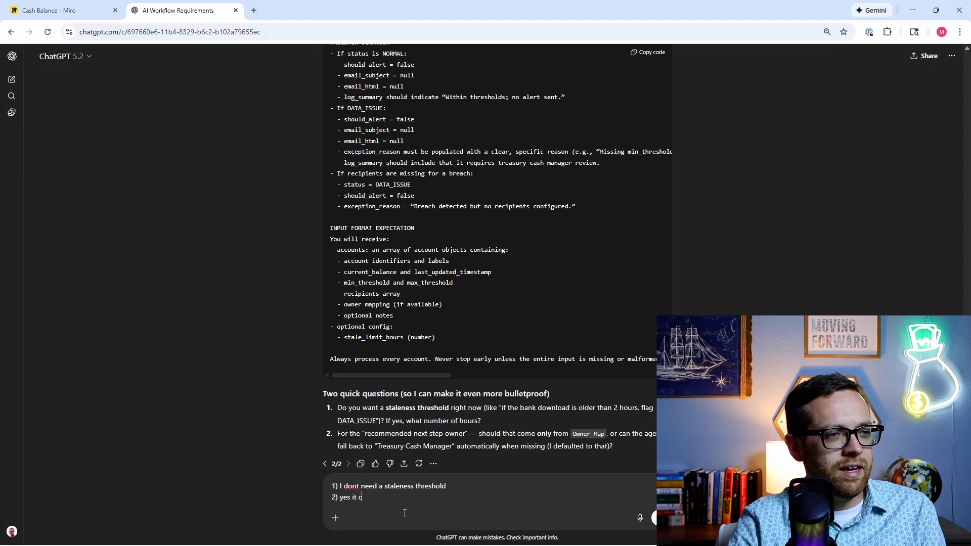
type("an fall back to ")
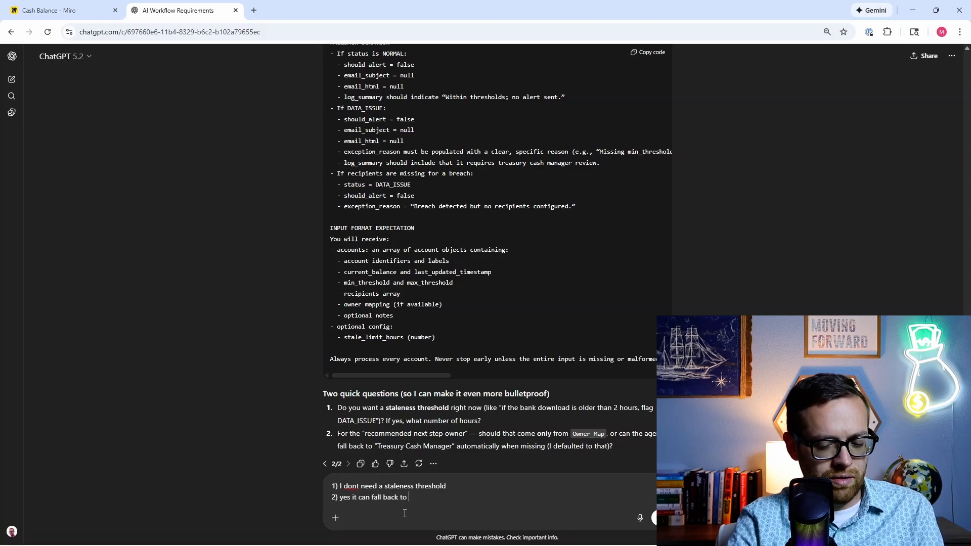
type("cash manager auto")
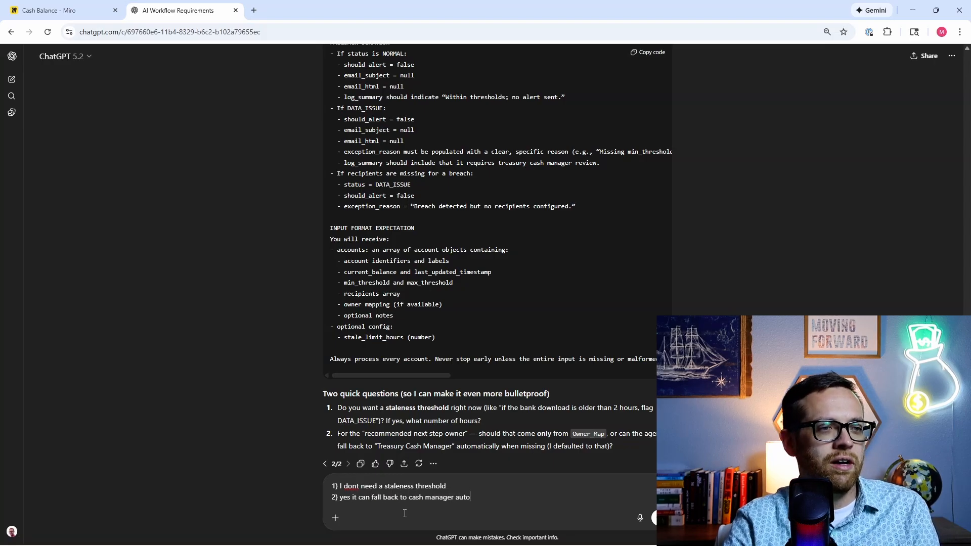
type("matically")
key("Return")
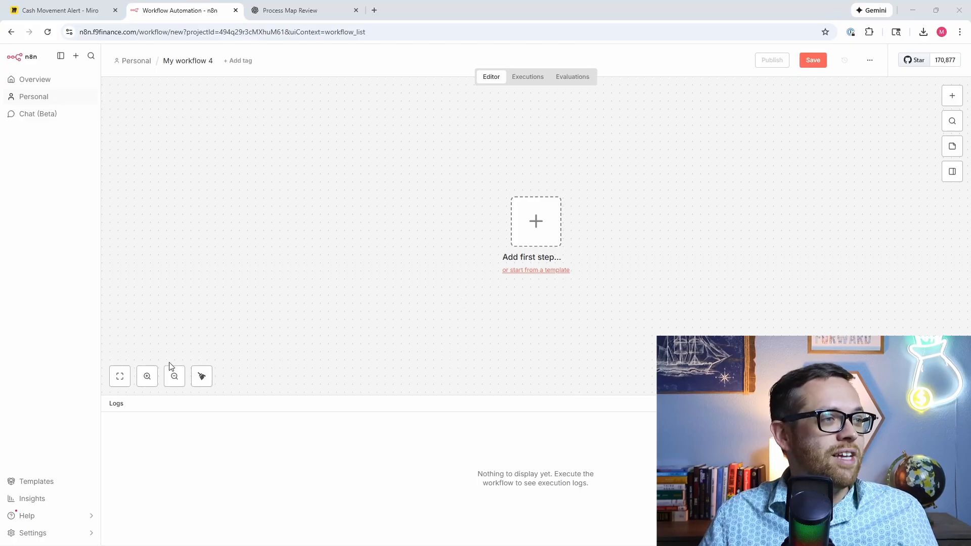
Step: Add an hourly Schedule Trigger as the first node and execute it for a test timestamp item
left_click(173, 380)
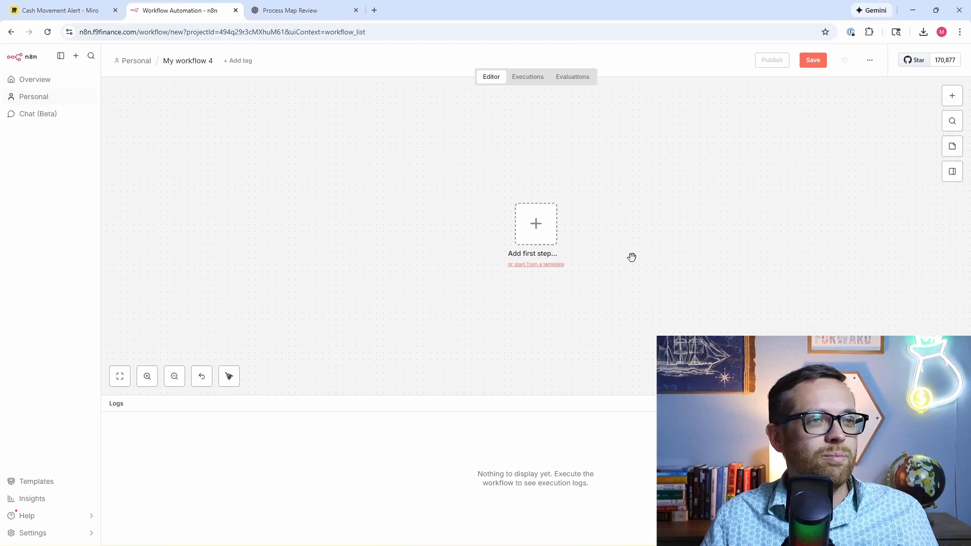
left_click_drag(607, 257, 469, 271)
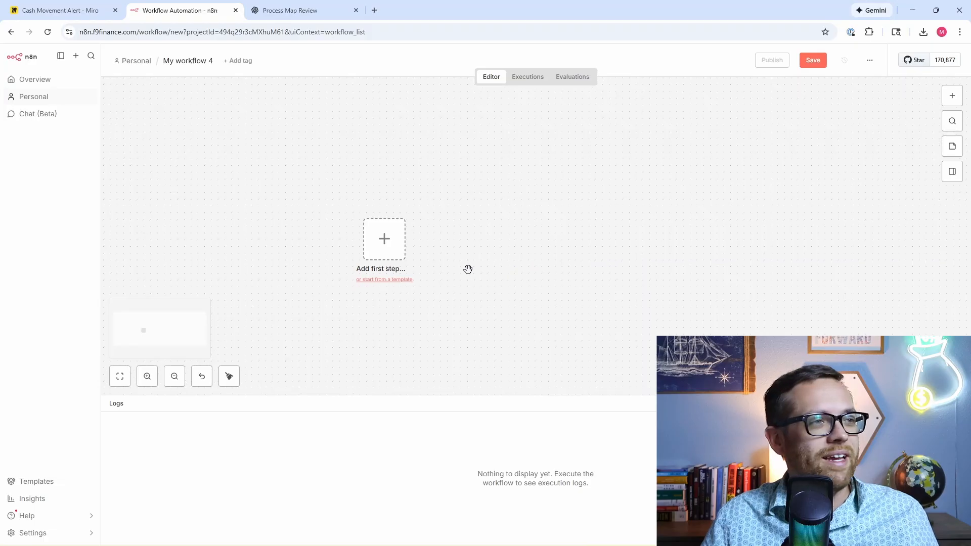
left_click(384, 244)
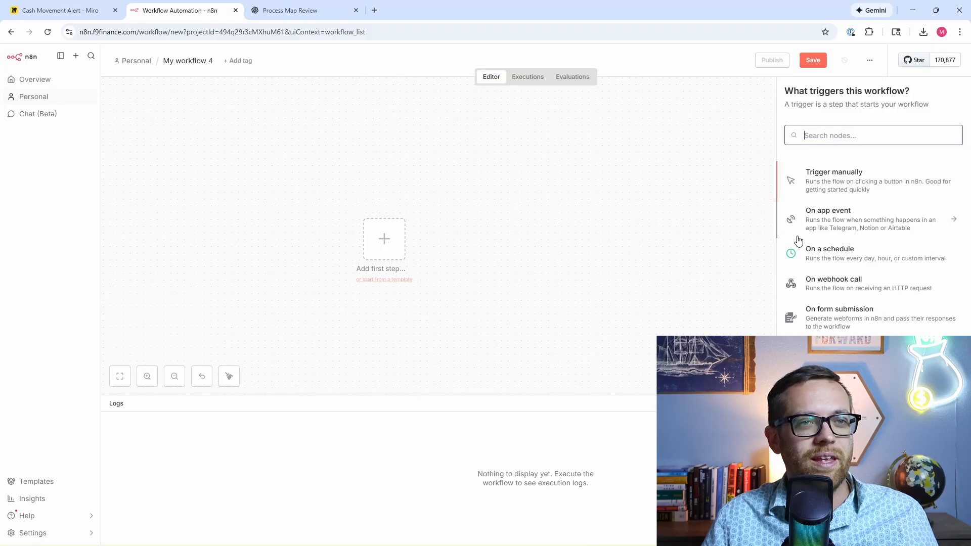
left_click(826, 257)
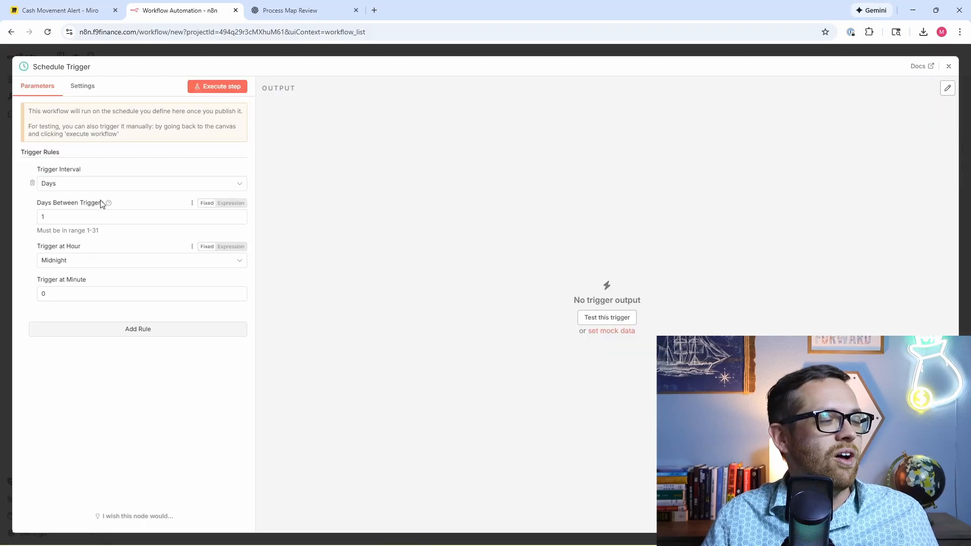
left_click(91, 186)
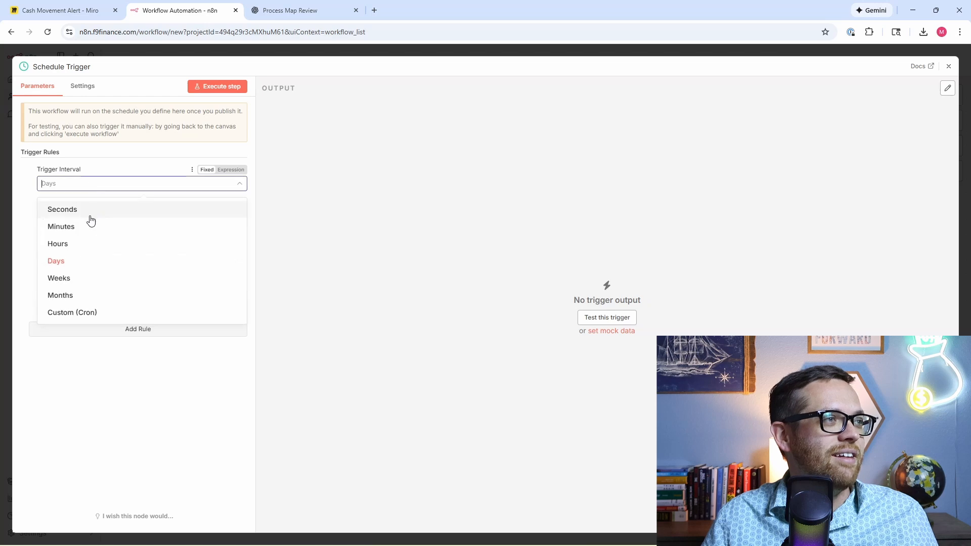
left_click(88, 246)
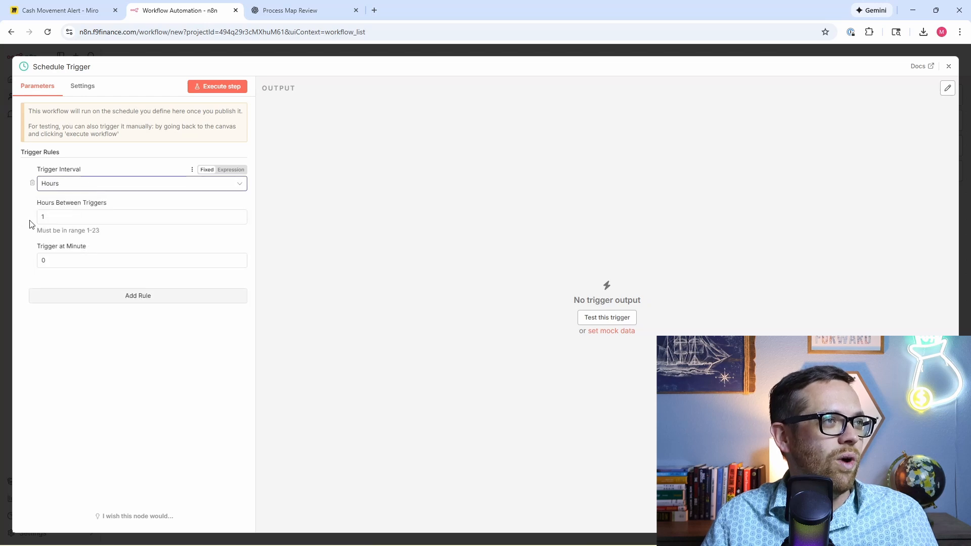
left_click(194, 96)
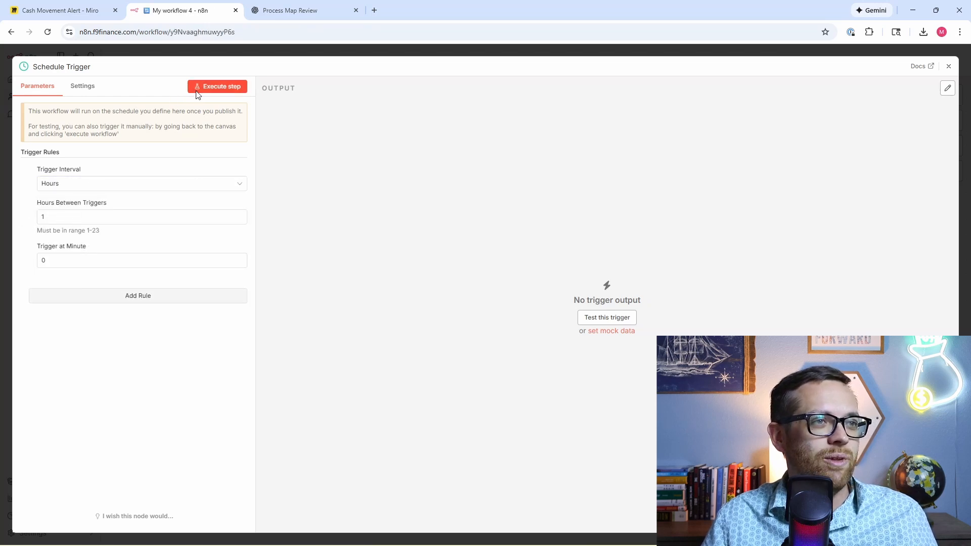
left_click(948, 66)
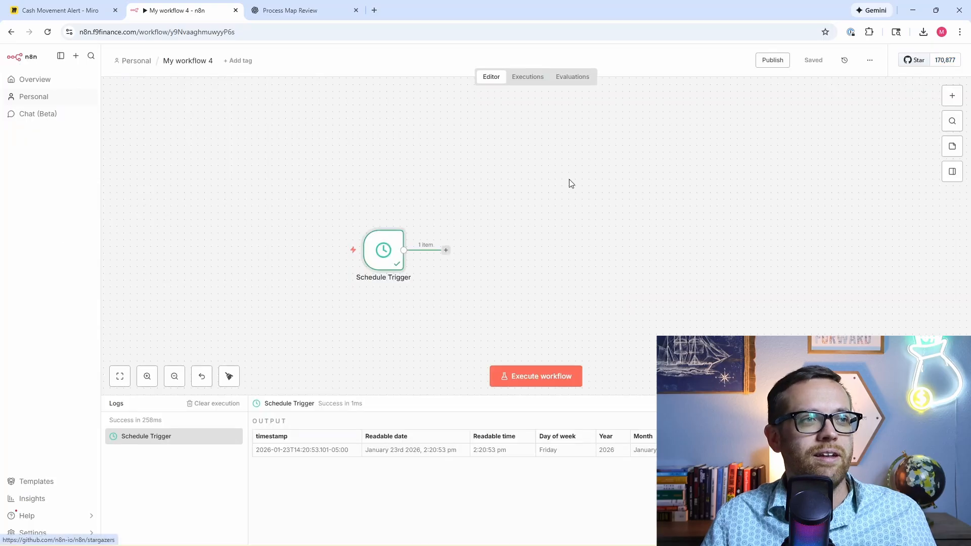
Step: Add an Edit Fields (Set) node after the trigger, in JSON mode with the pasted sourceFolderId object
left_click(446, 251)
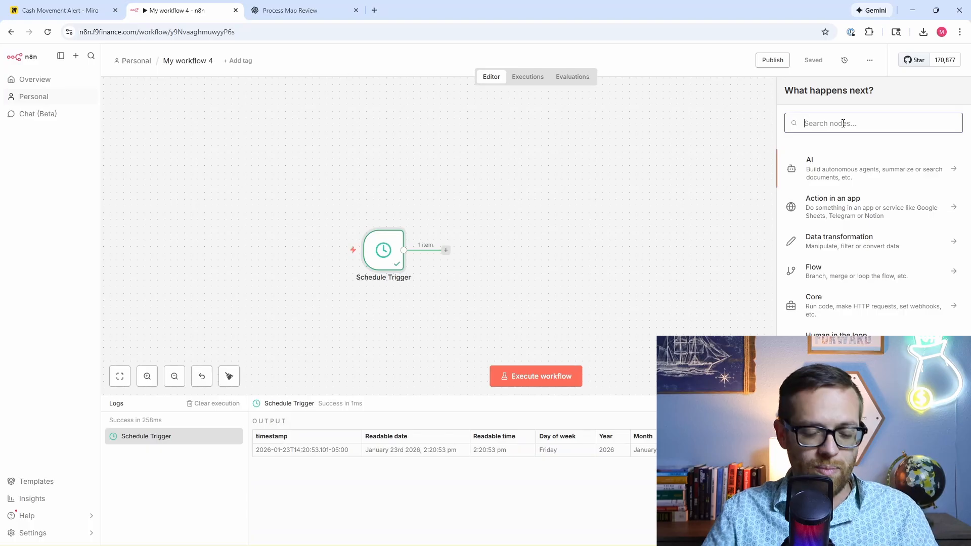
type("edit")
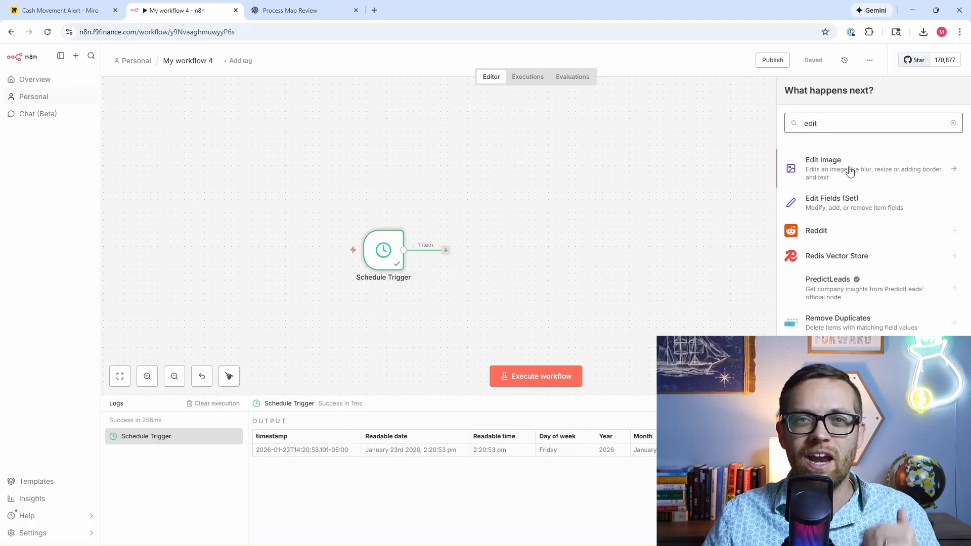
left_click(850, 204)
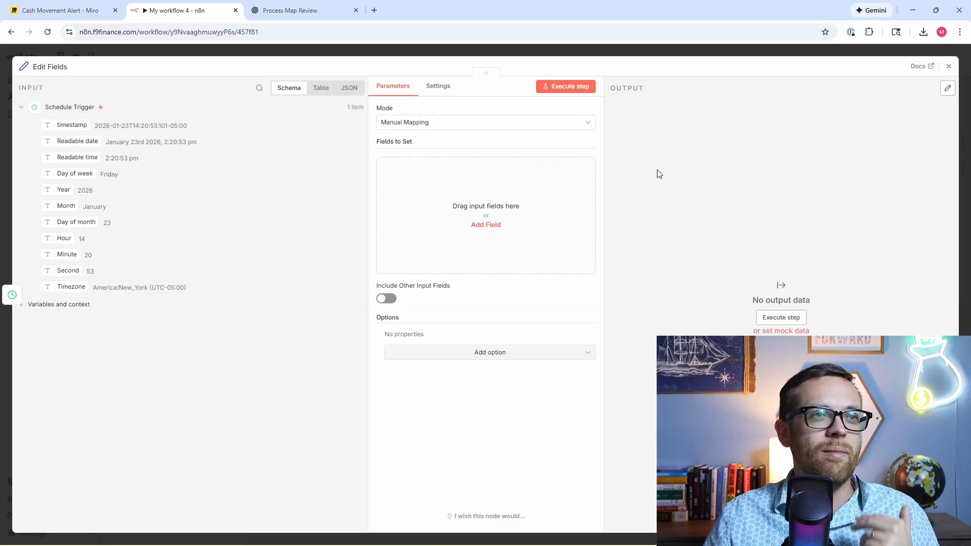
left_click(509, 122)
left_click(486, 181)
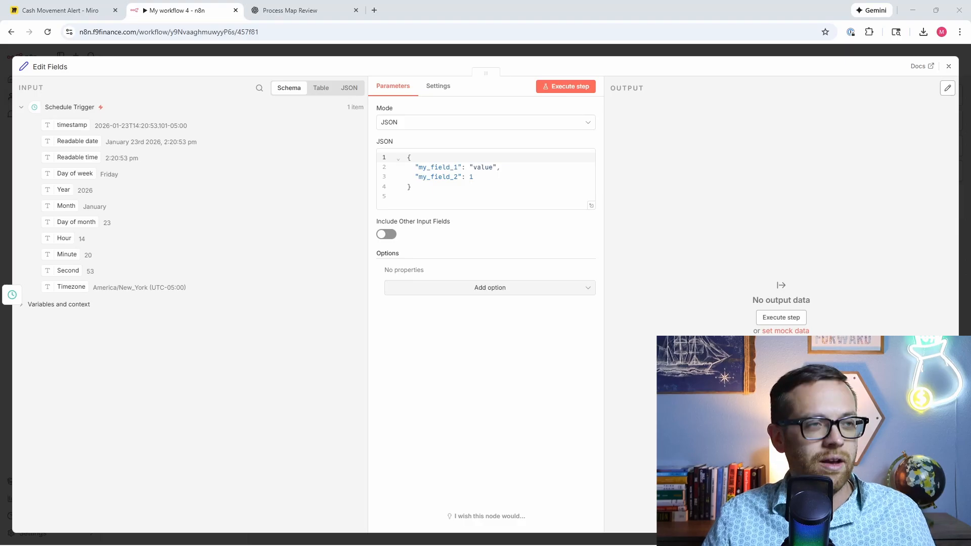
left_click_drag(451, 189, 396, 149)
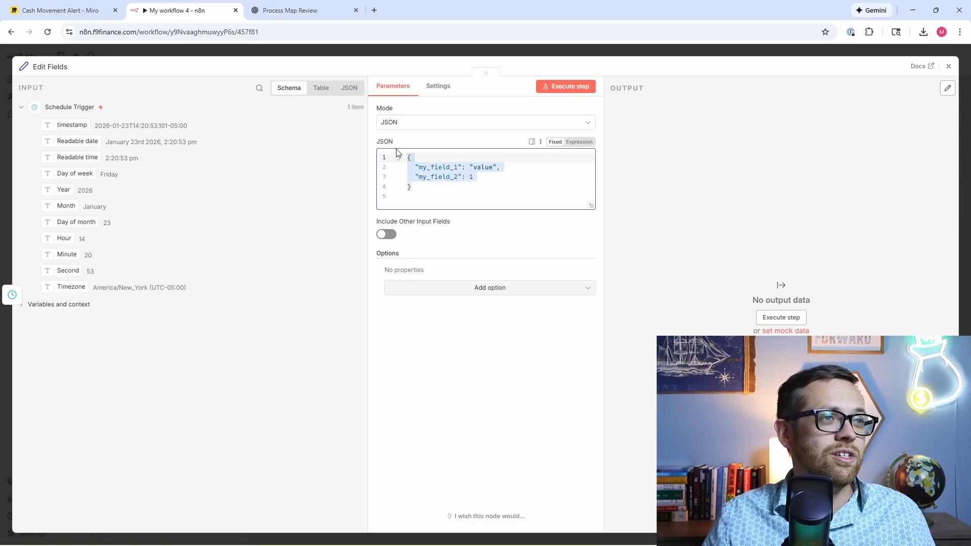
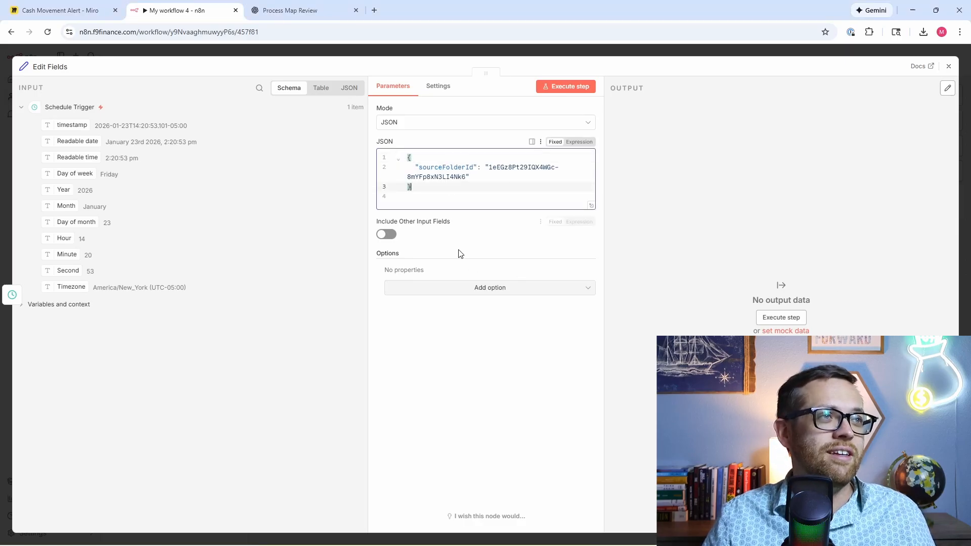
left_click(374, 10)
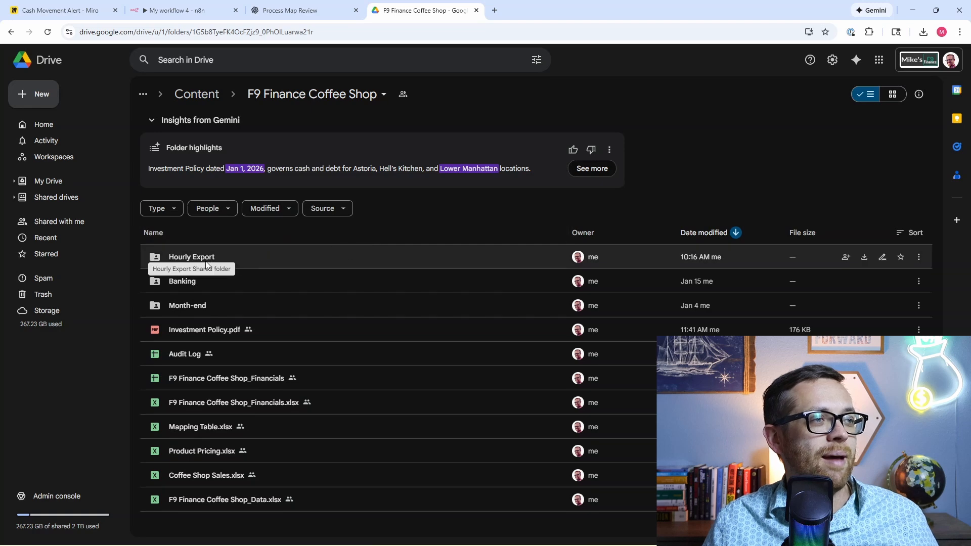
Step: In Google Drive, open the Hourly Export folder and its Live Balances spreadsheet
left_click(177, 261)
double_click(177, 261)
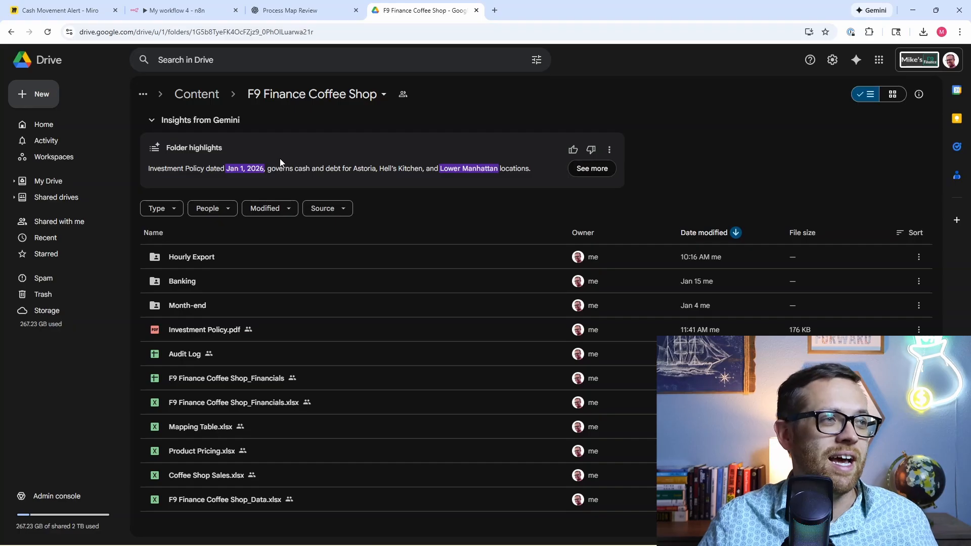
double_click(208, 259)
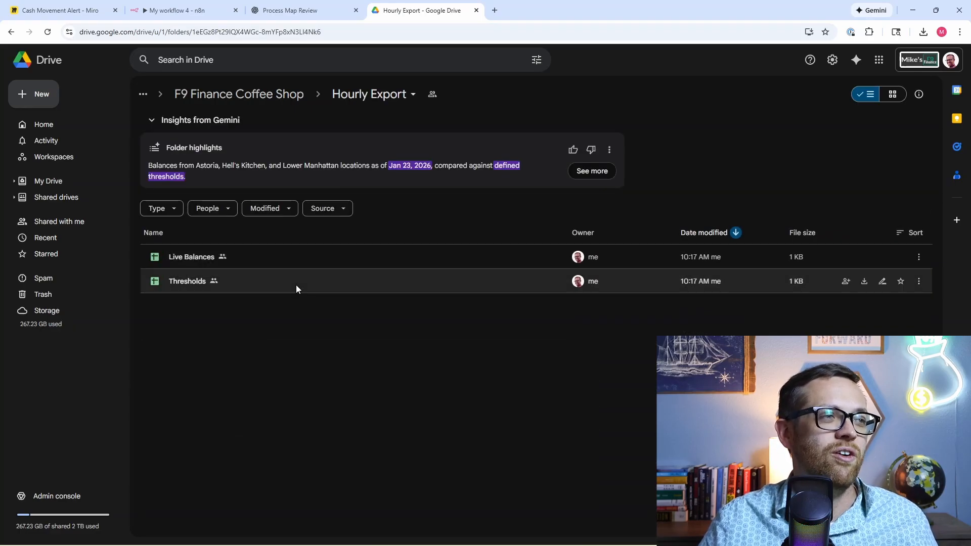
double_click(199, 257)
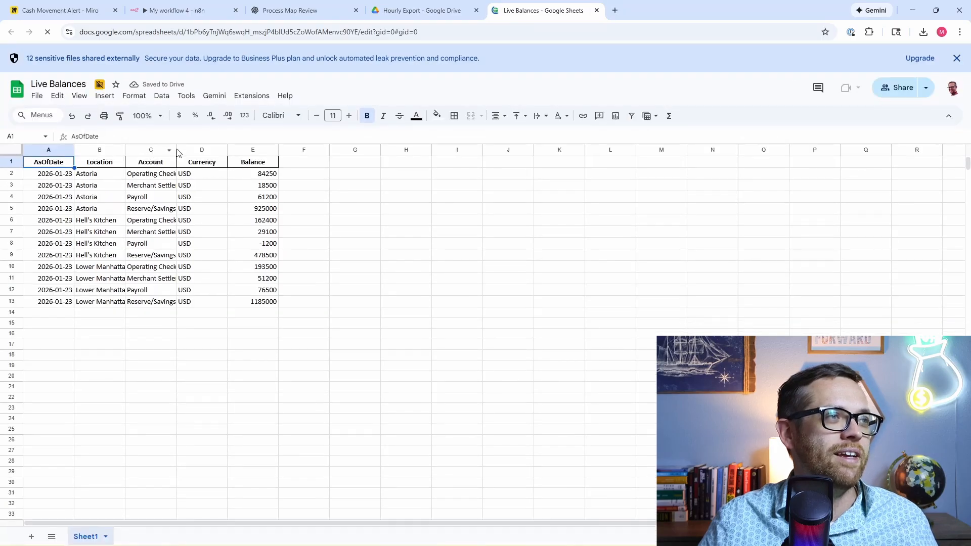
Step: Widen the Live Balances Account column C, close that sheet, and open the Thresholds spreadsheet
left_click_drag(178, 151, 207, 150)
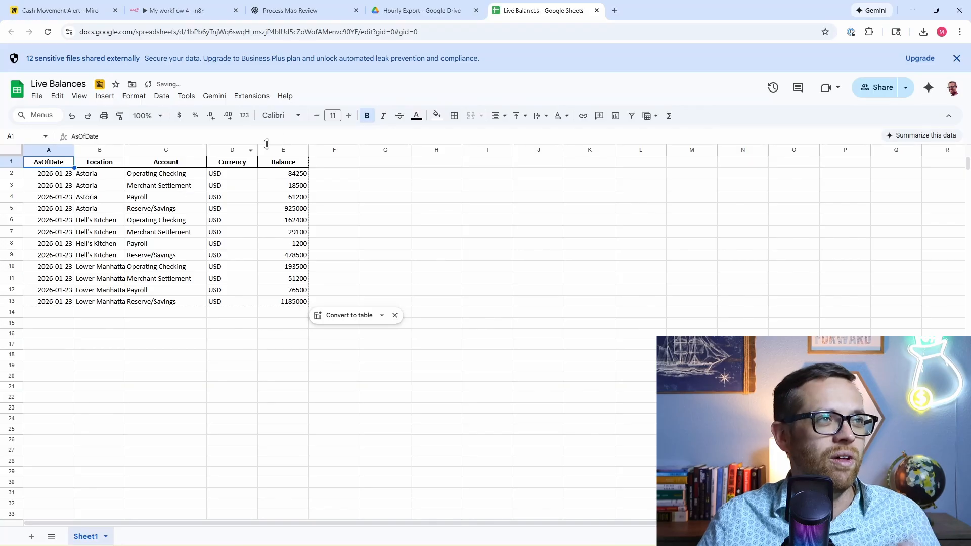
left_click(596, 10)
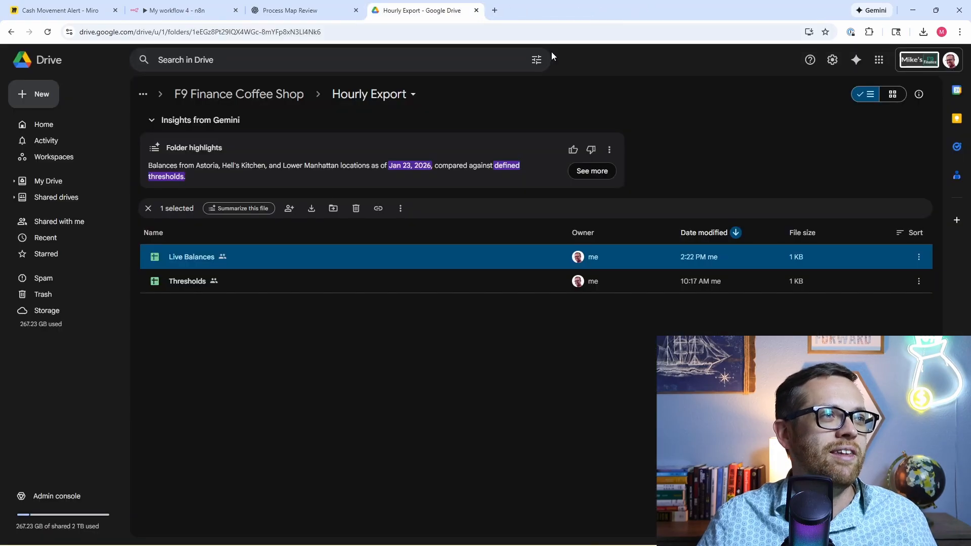
double_click(184, 282)
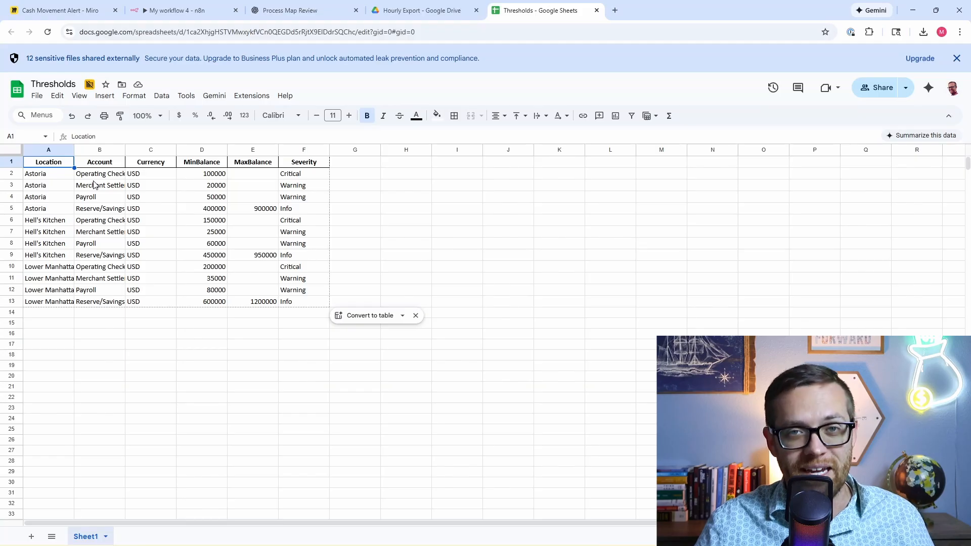
Step: Paste the Hourly Export folder ID from the Drive URL into sourceFolderId and run the Edit Fields step
left_click(597, 11)
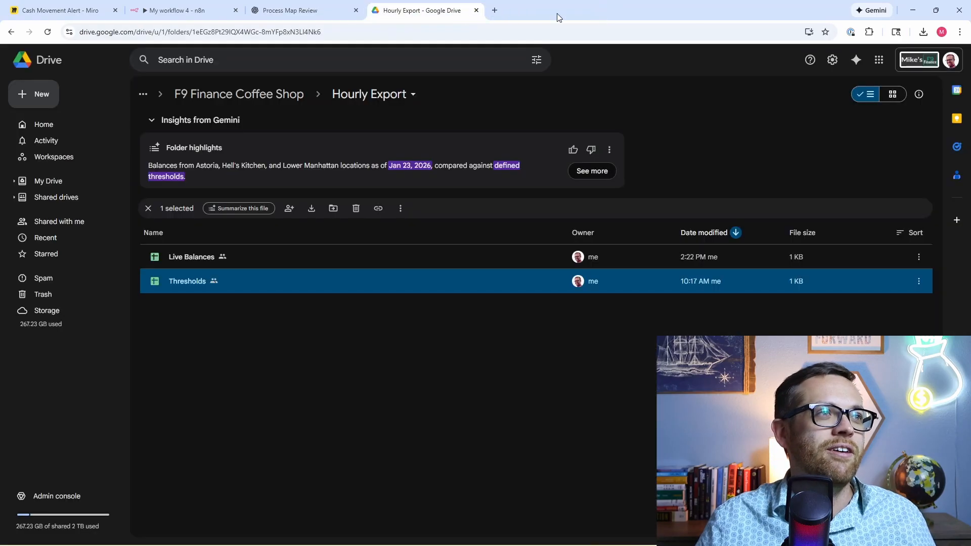
left_click_drag(336, 31, 223, 33)
key("ctrl+c")
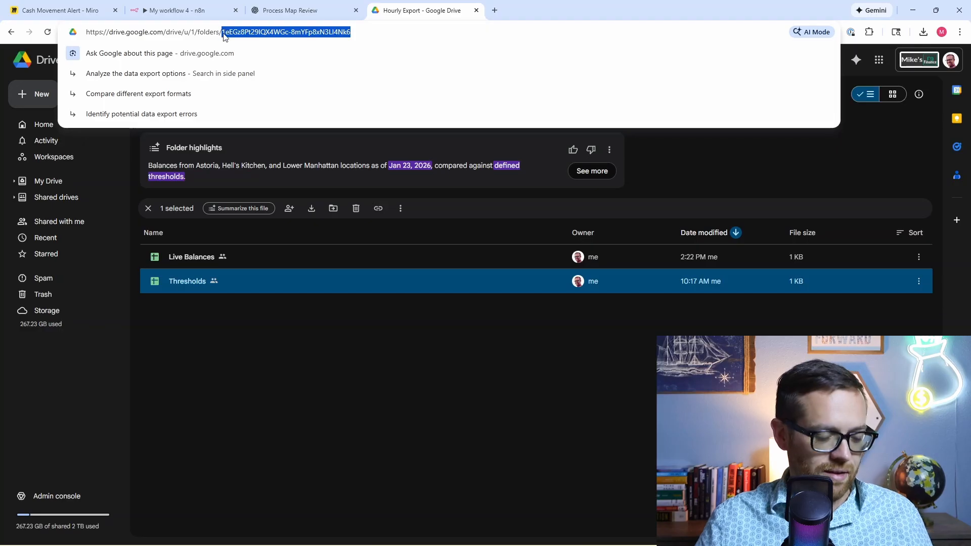
left_click(177, 10)
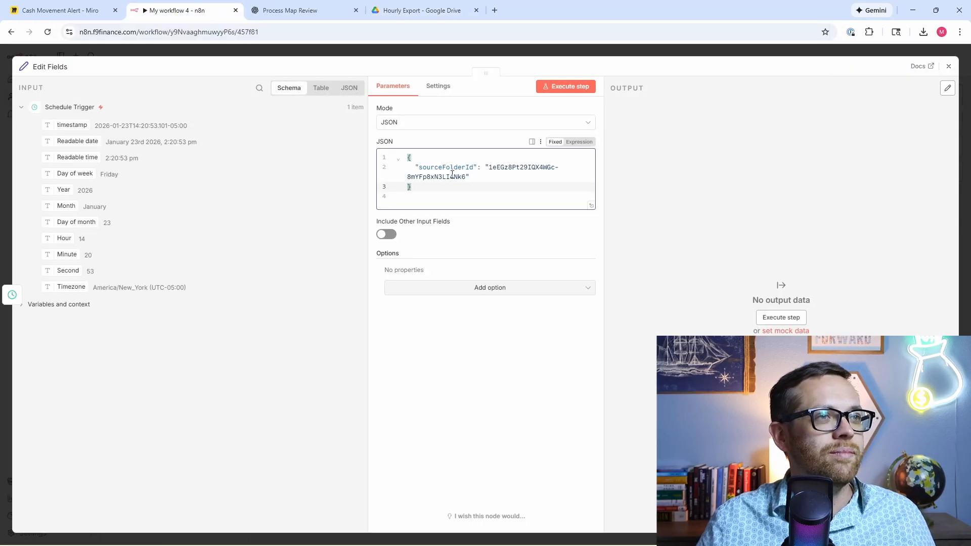
left_click_drag(465, 176, 488, 167)
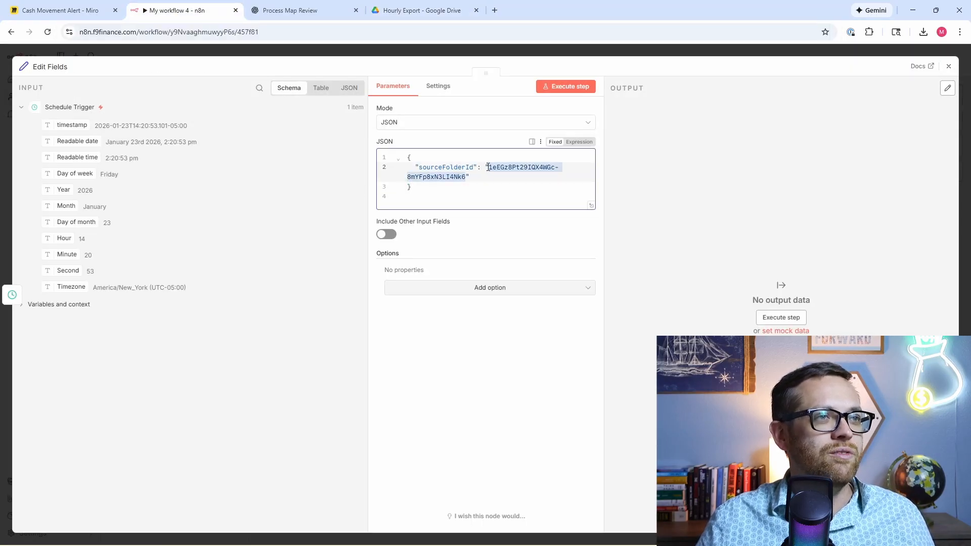
key("ctrl+v")
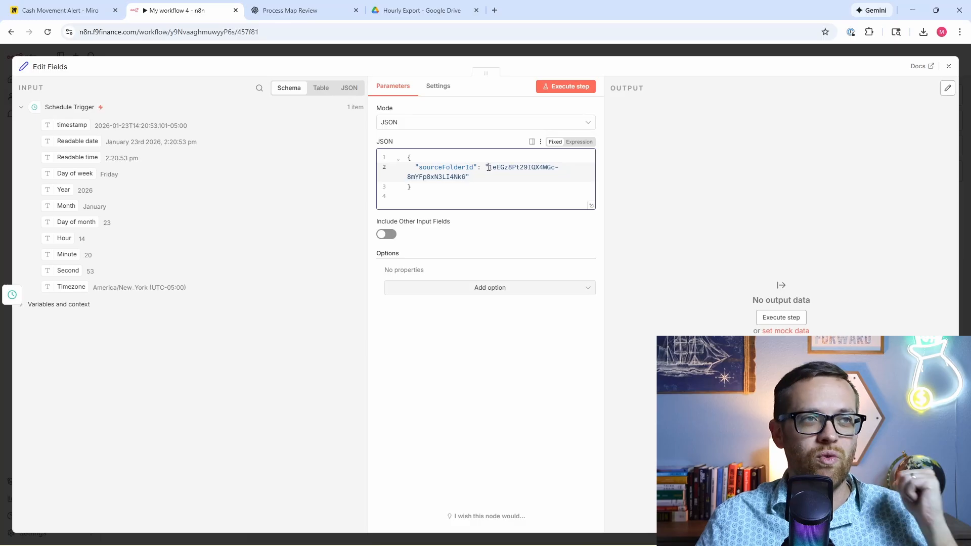
left_click(572, 88)
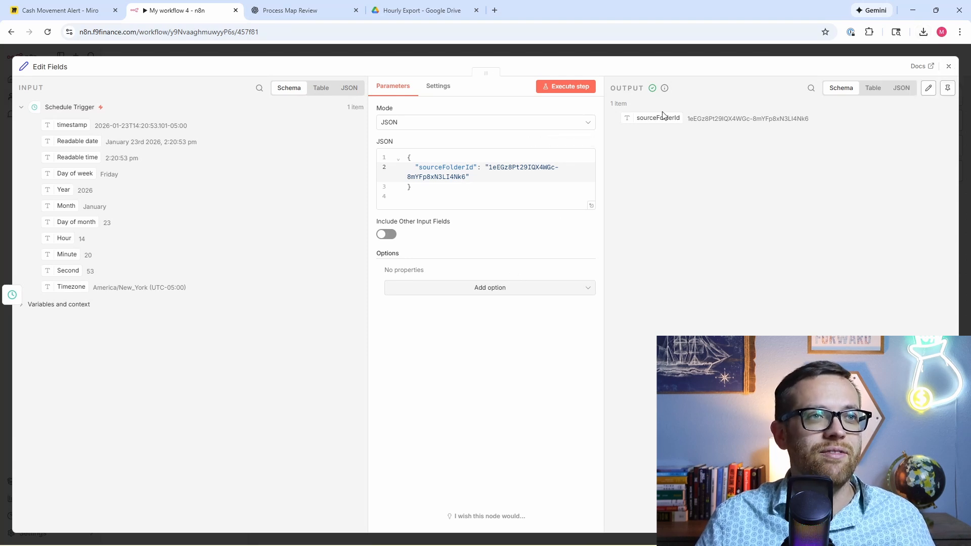
left_click(947, 72)
Step: Add a Google Drive Download file node after Edit Fields, then delete it
left_click(534, 250)
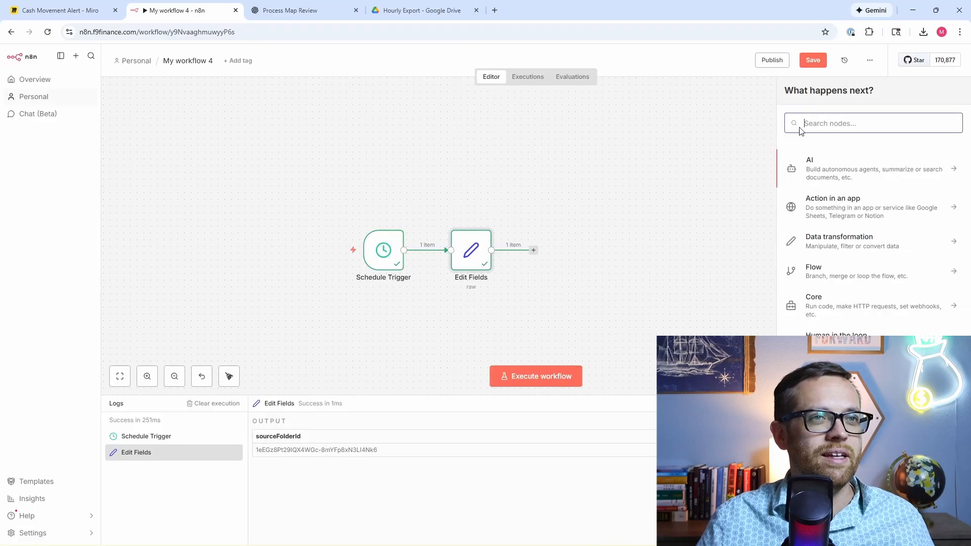
type("google d")
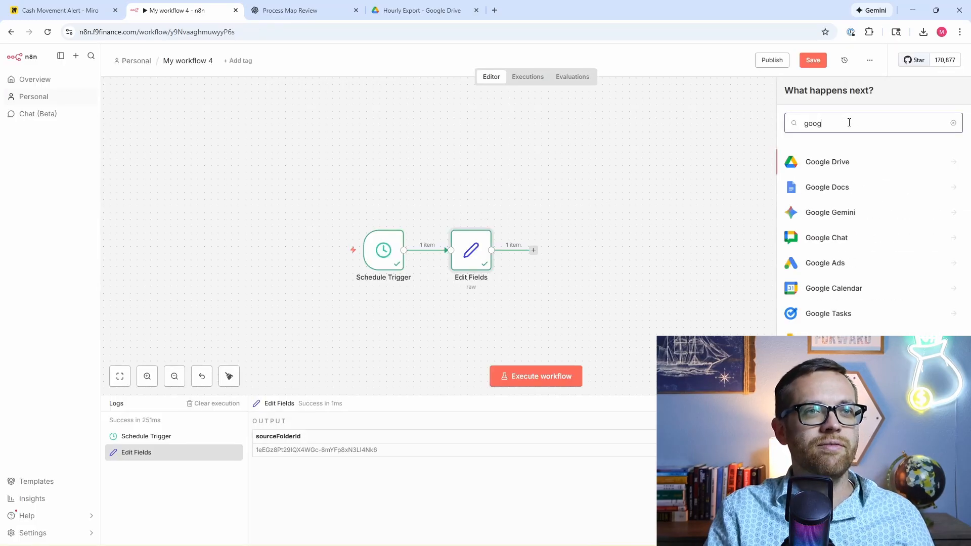
left_click(854, 161)
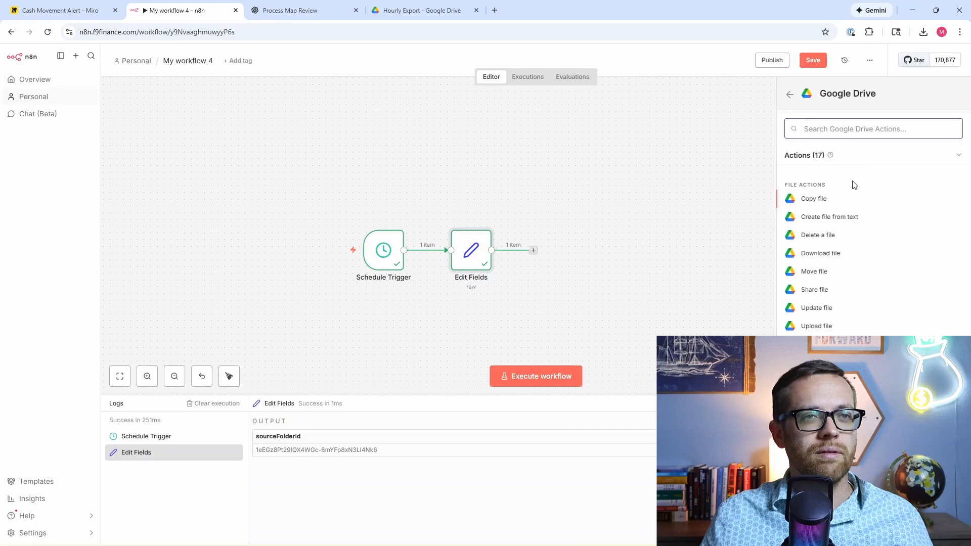
left_click(836, 259)
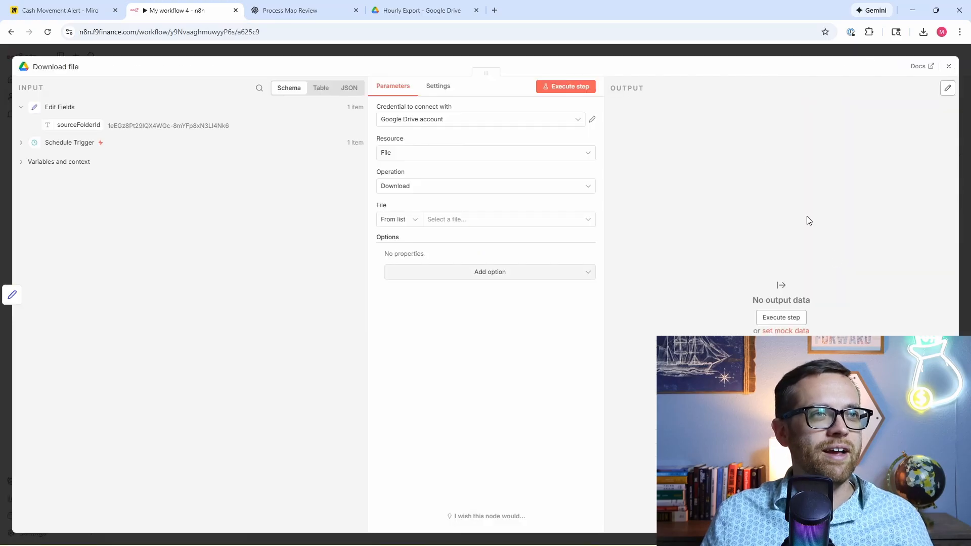
left_click(949, 68)
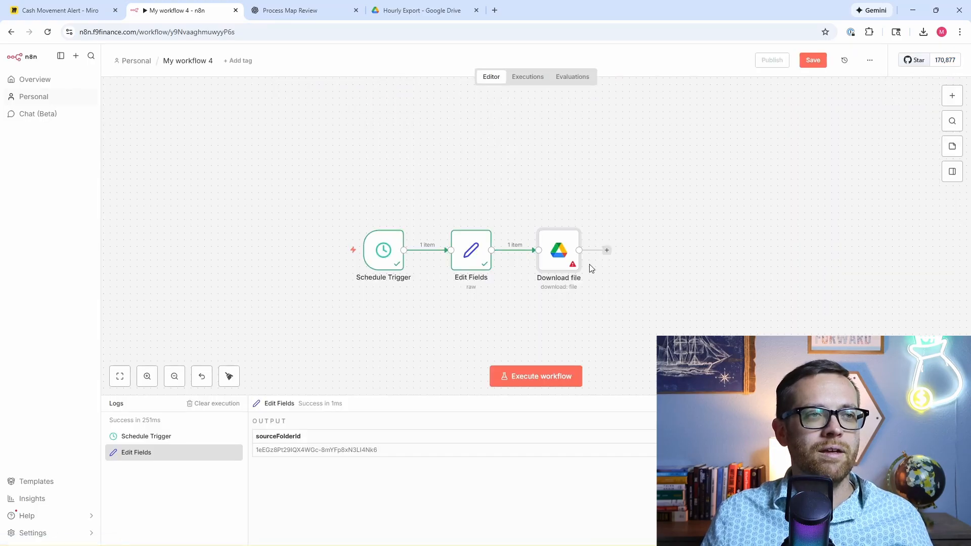
key("Delete")
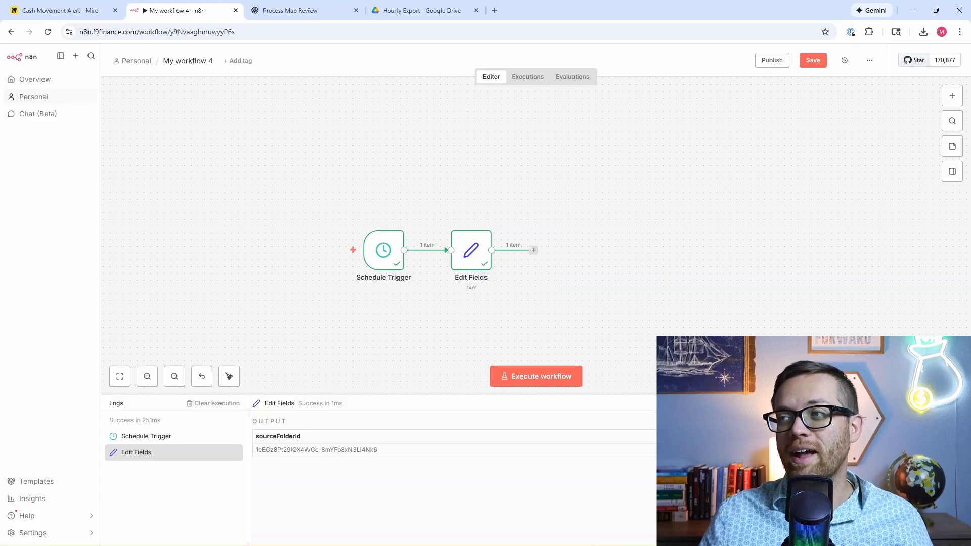
Step: Add a Google Drive 'Search files and folders' node after Edit Fields
left_click(533, 251)
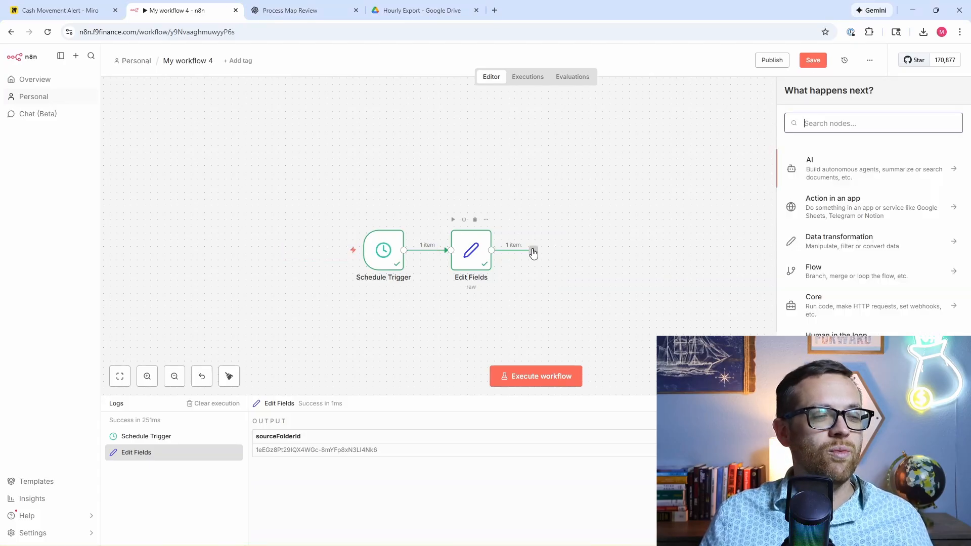
type("google")
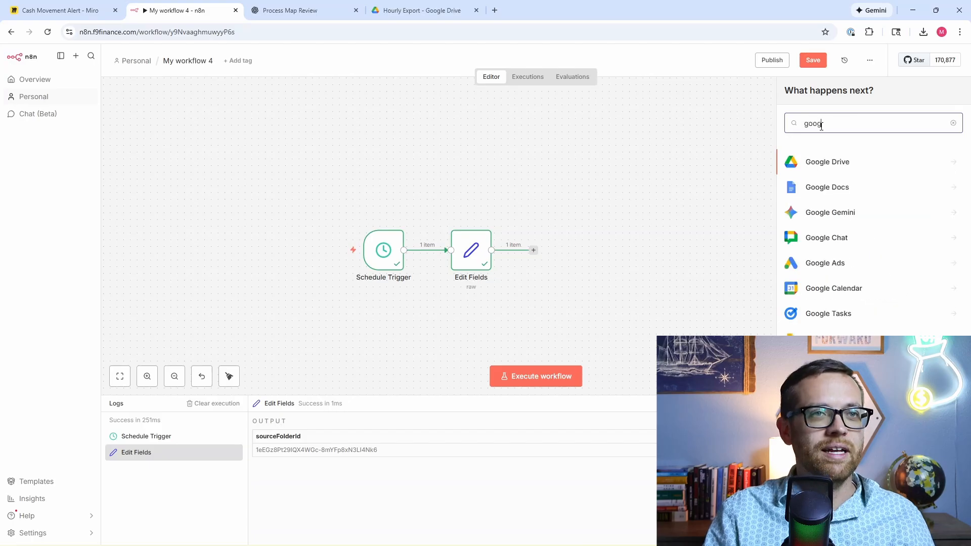
left_click(829, 161)
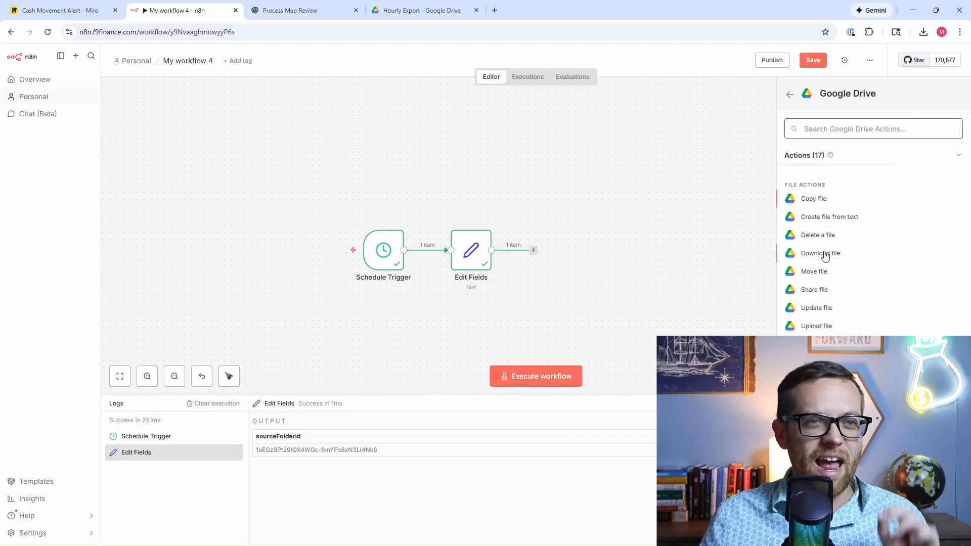
left_click(830, 367)
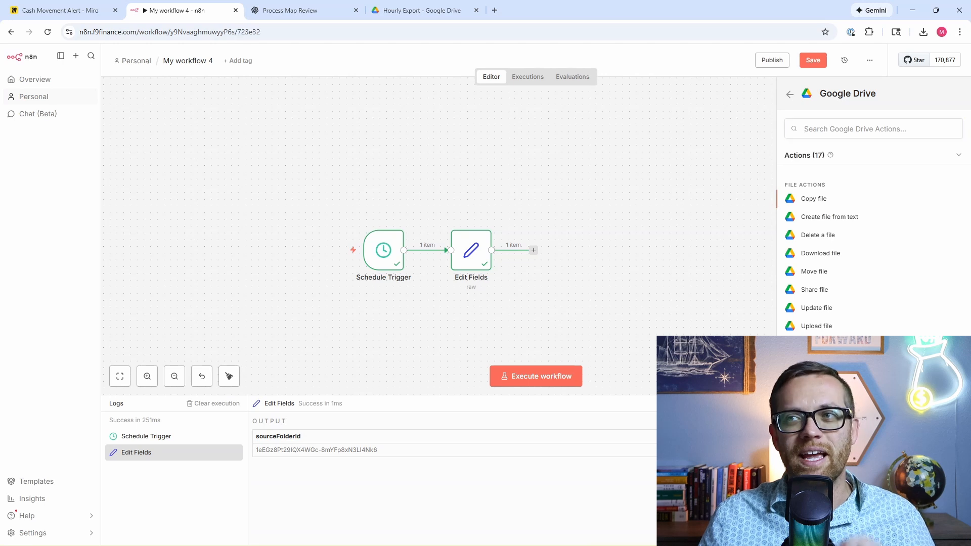
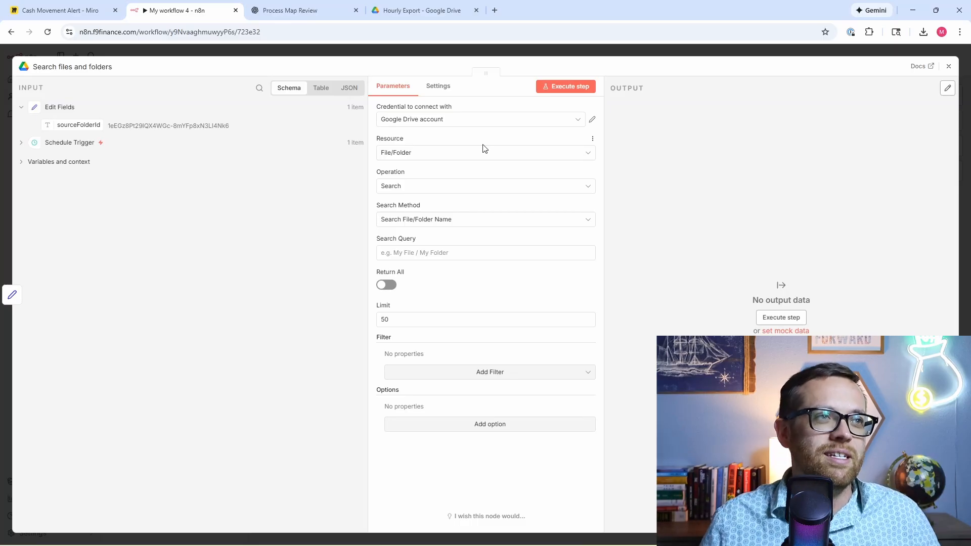
Step: Switch the search to Advanced Search and paste the parents/trashed folder query
left_click(469, 221)
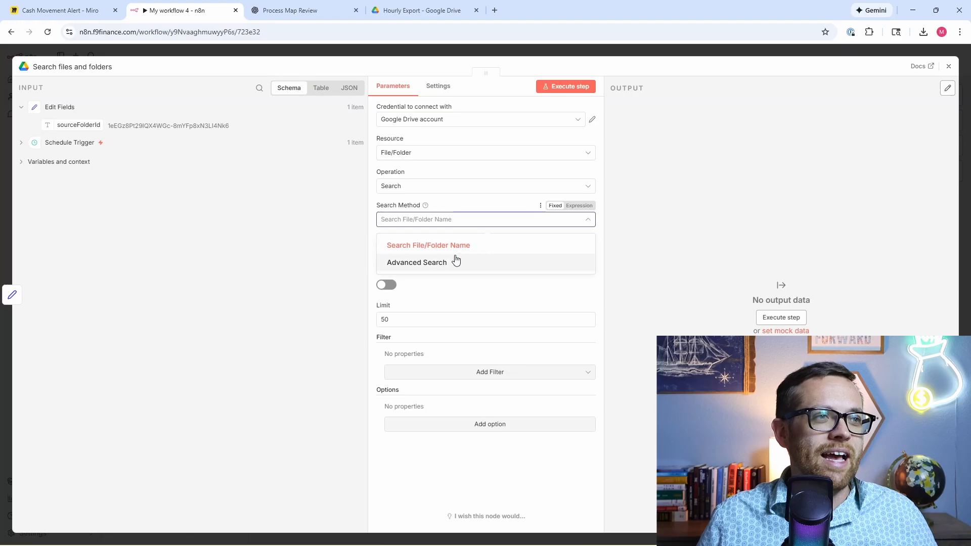
left_click(455, 259)
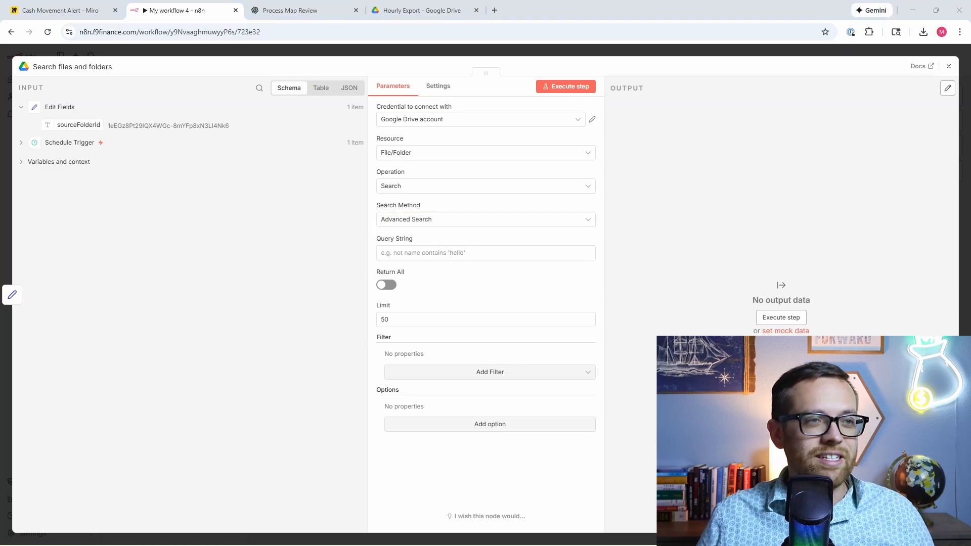
left_click(439, 254)
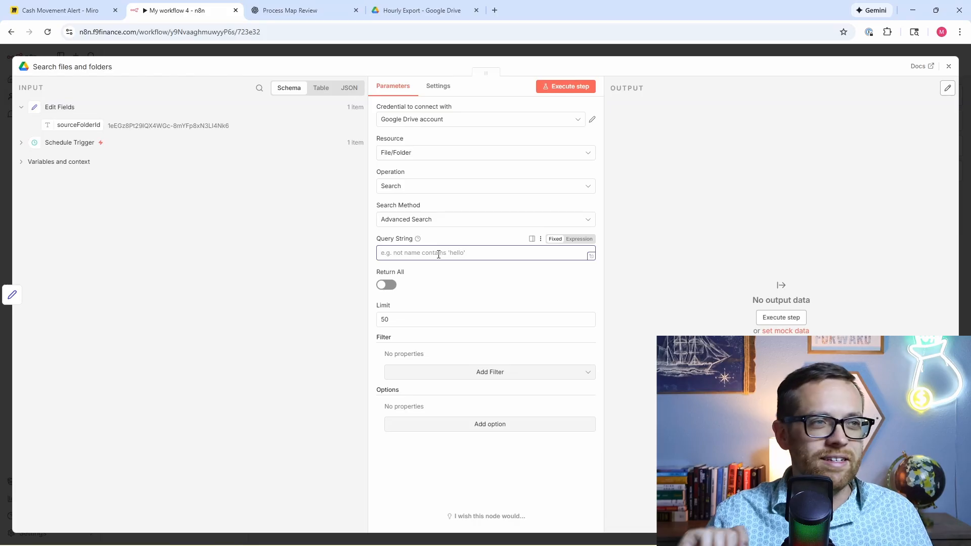
type("{{ \"'\" + $json.sourceFolderId + \"' in parents and trashed = false\" }}")
left_click(610, 234)
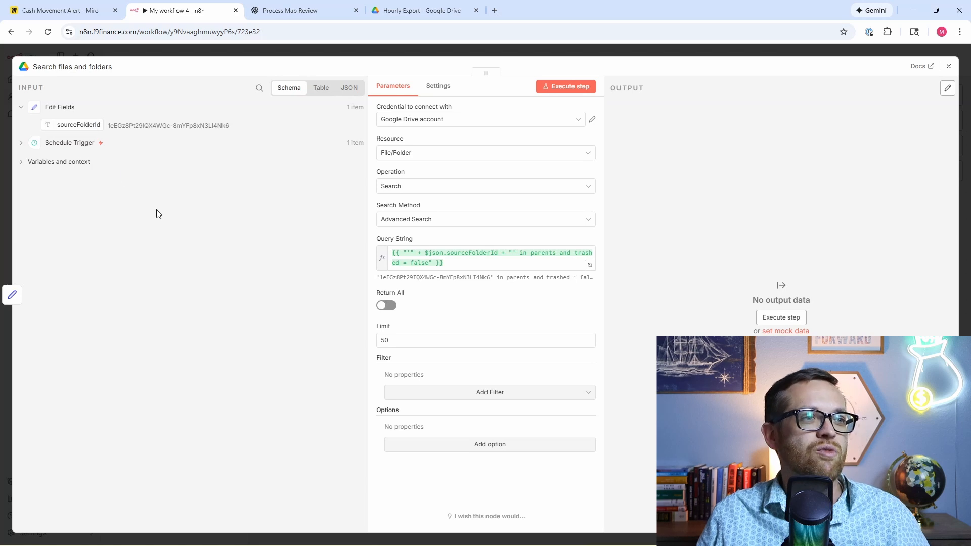
Step: Enable Return All and add a Fields option returning only ID
left_click(387, 307)
left_click(469, 413)
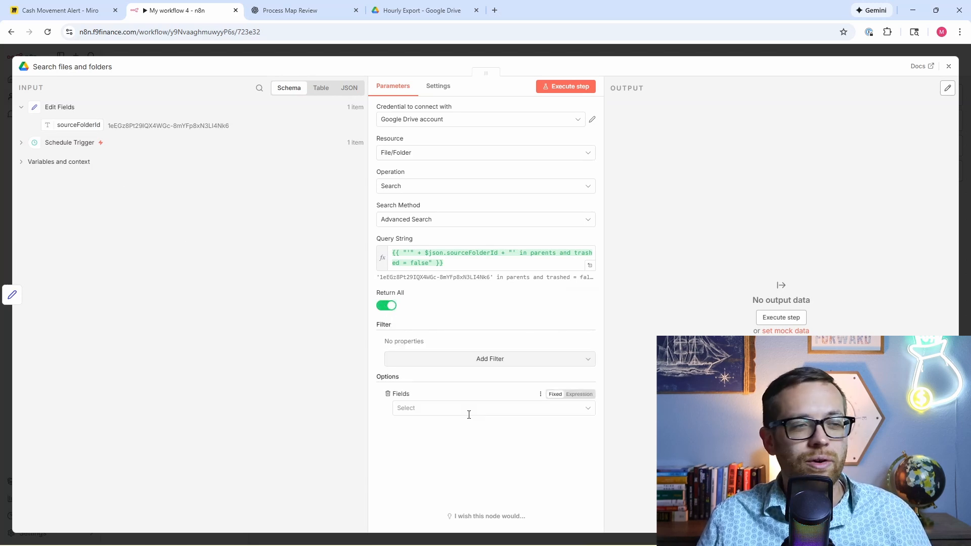
left_click(574, 408)
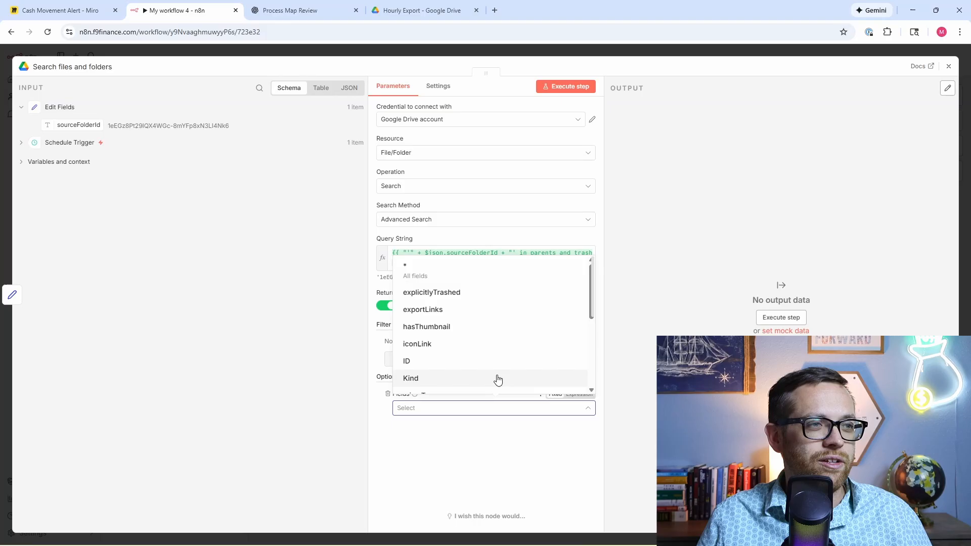
left_click(473, 362)
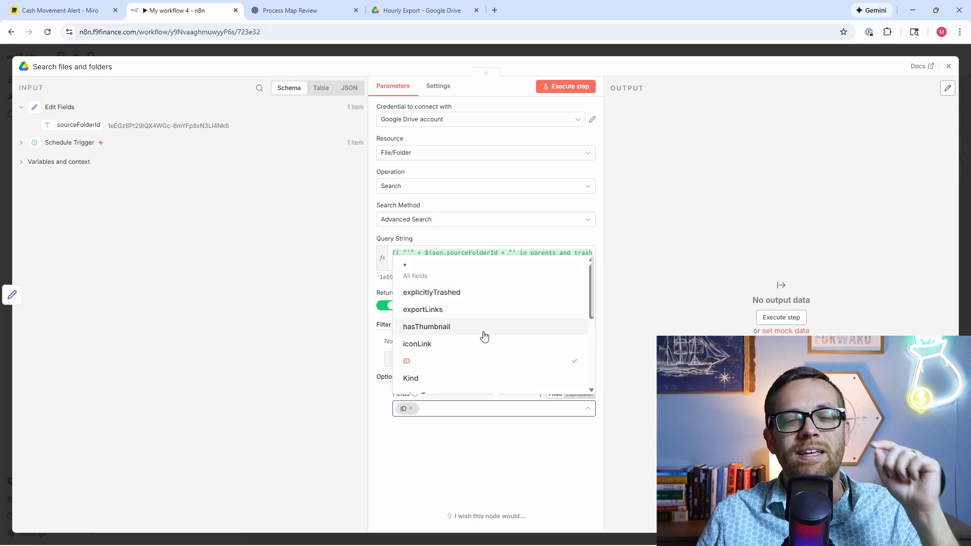
left_click(615, 141)
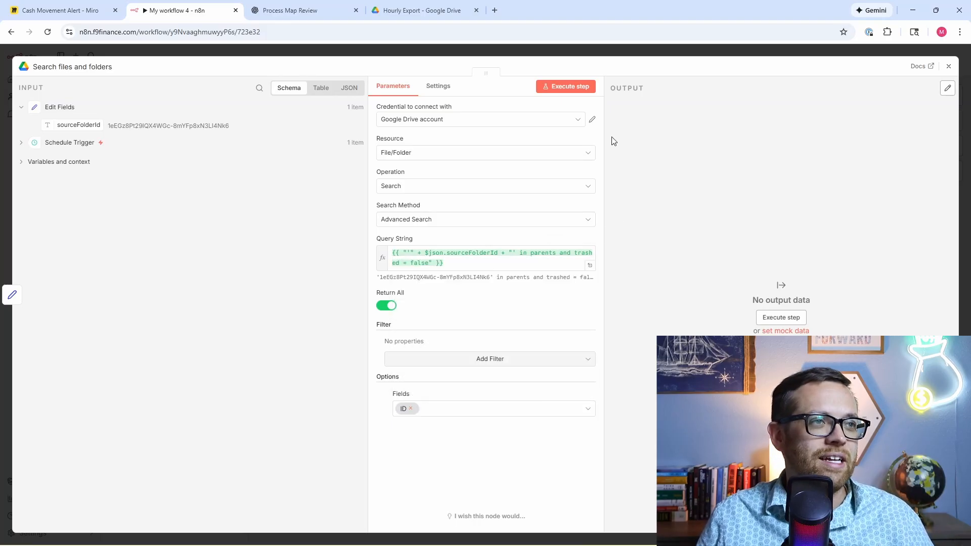
Step: Run the search step and check the two returned file IDs in table view
left_click(563, 89)
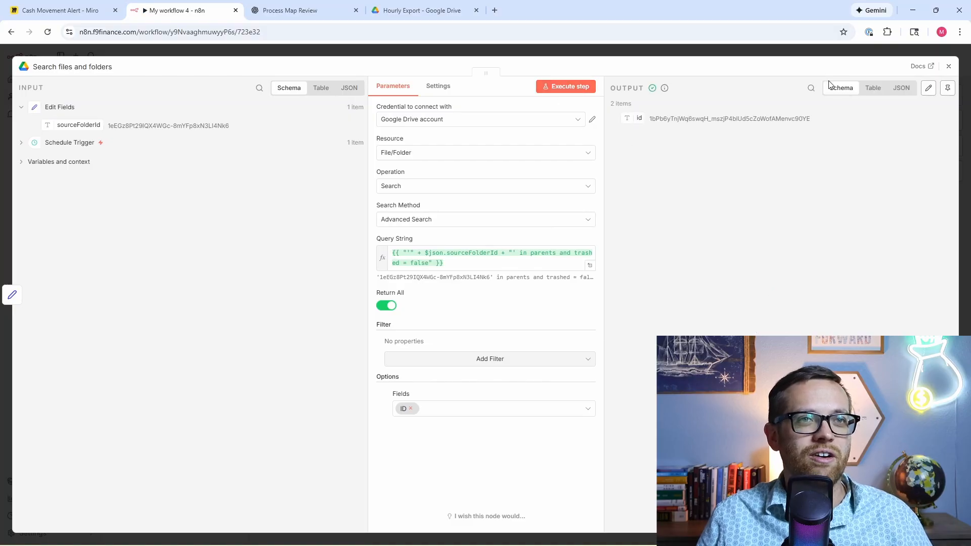
left_click(871, 89)
left_click(843, 90)
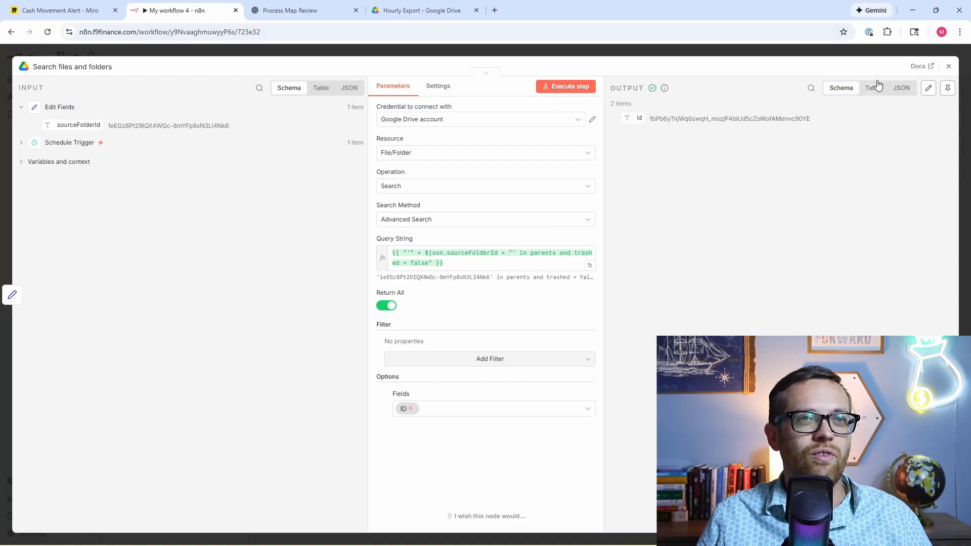
left_click(871, 89)
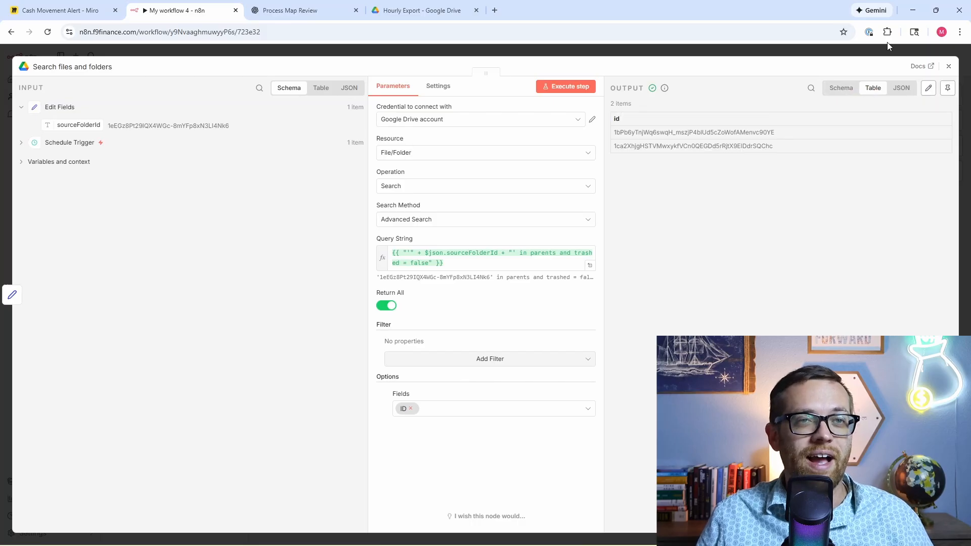
left_click(949, 67)
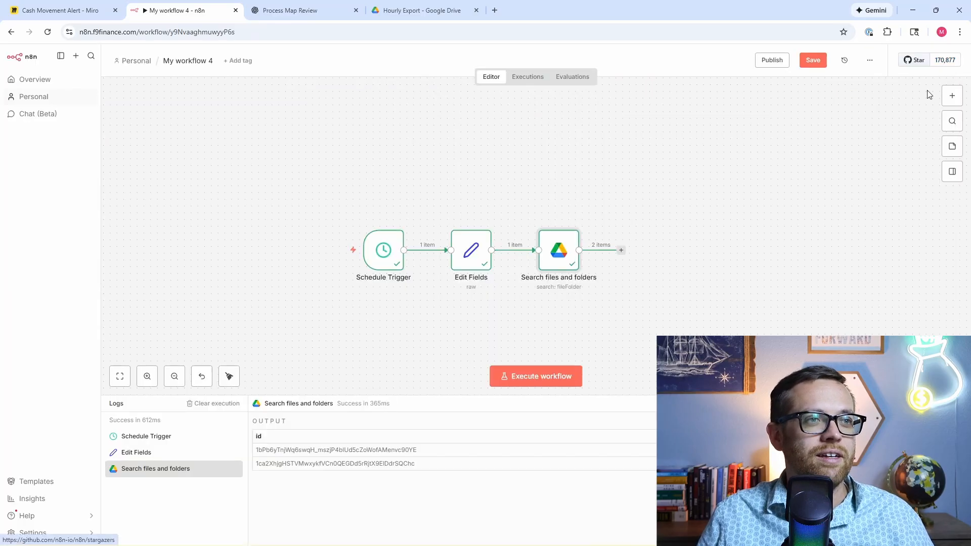
Step: Add a Google Drive Download file node after the folder search
left_click(621, 251)
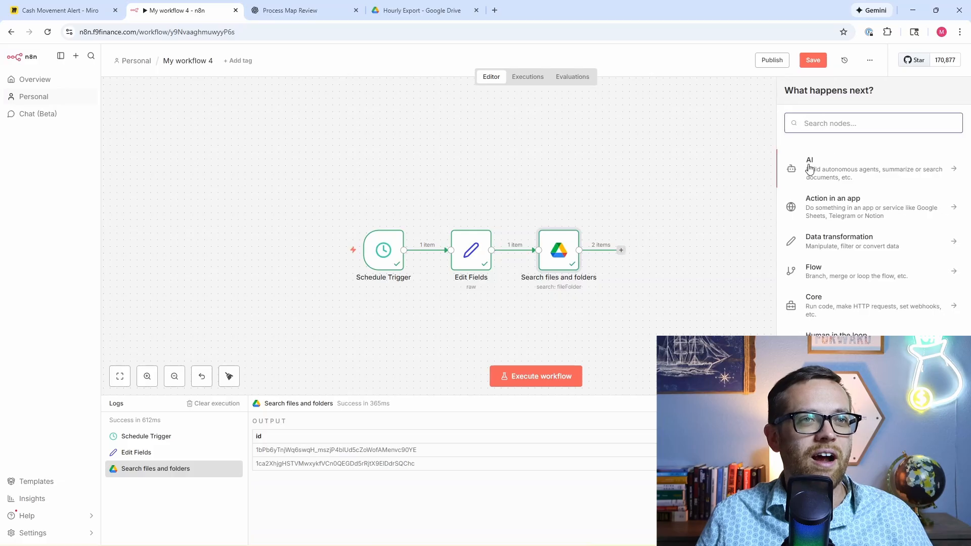
type("google")
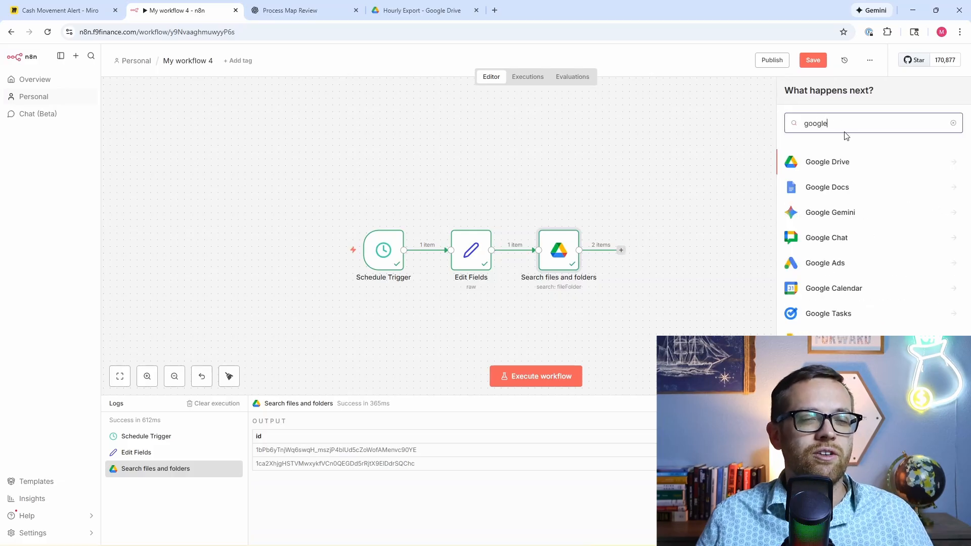
left_click(852, 162)
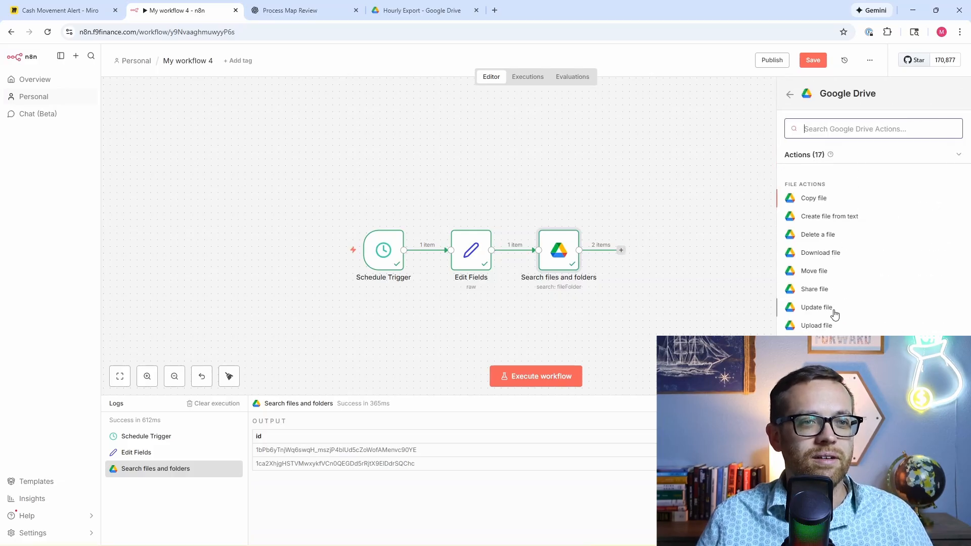
scroll(833, 310, "down", 1)
left_click(849, 223)
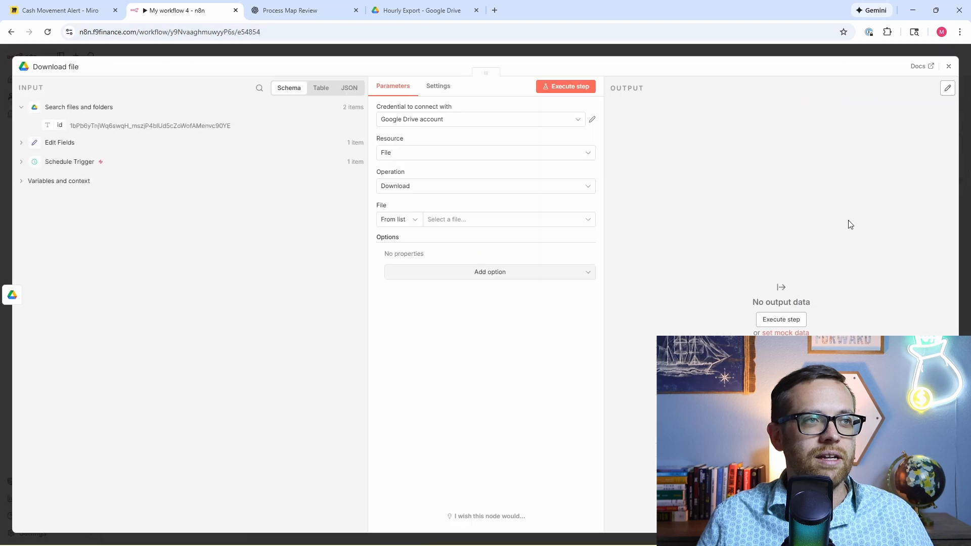
Step: Set the file to be identified By ID using {{ $json.id }}
left_click(409, 219)
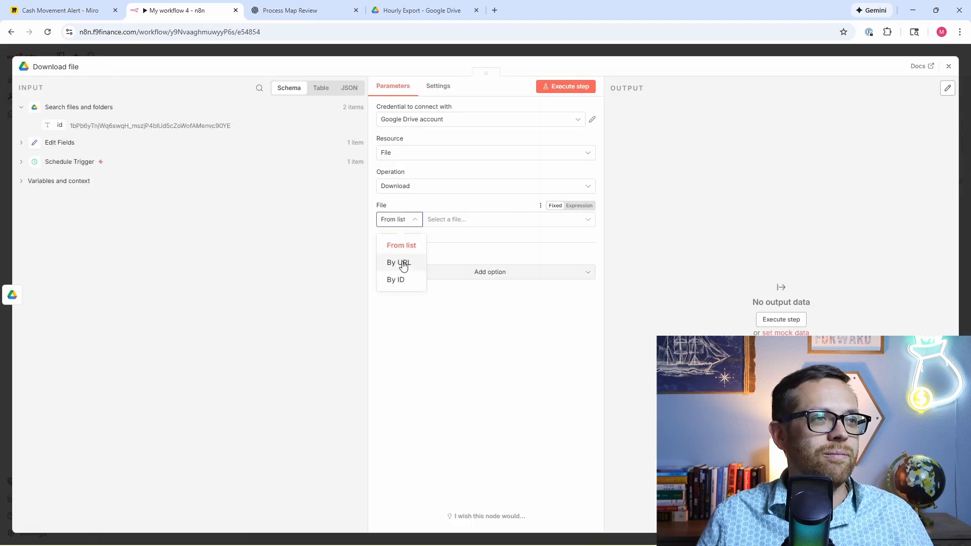
left_click(400, 279)
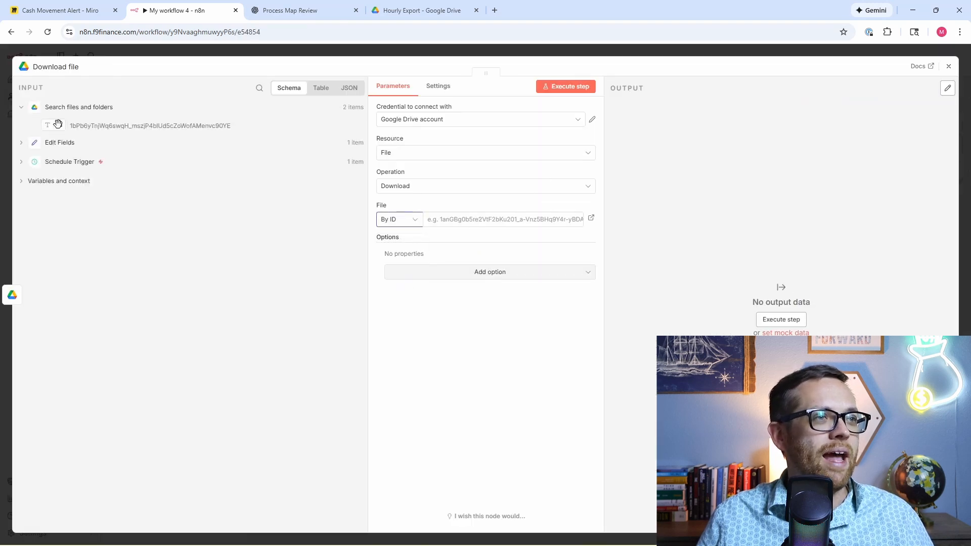
left_click_drag(58, 124, 498, 222)
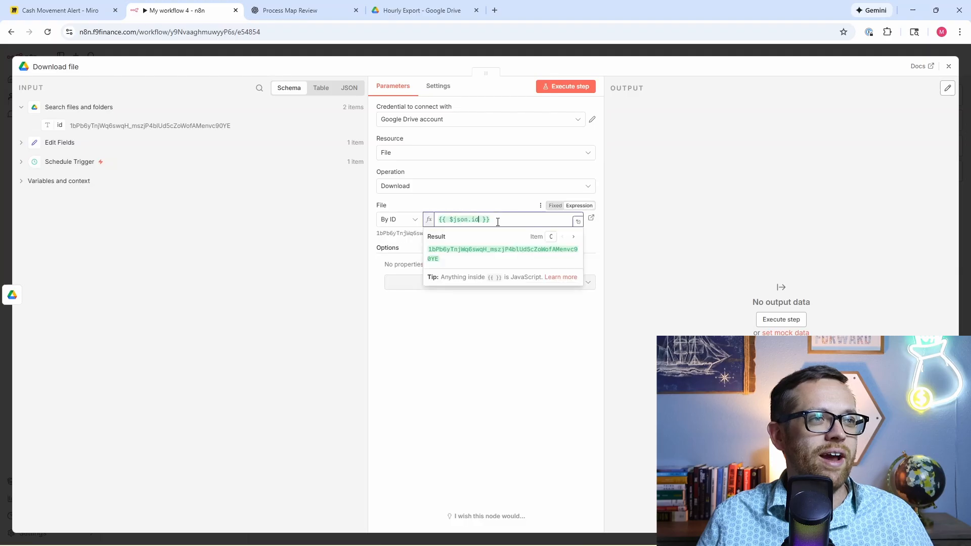
left_click(607, 237)
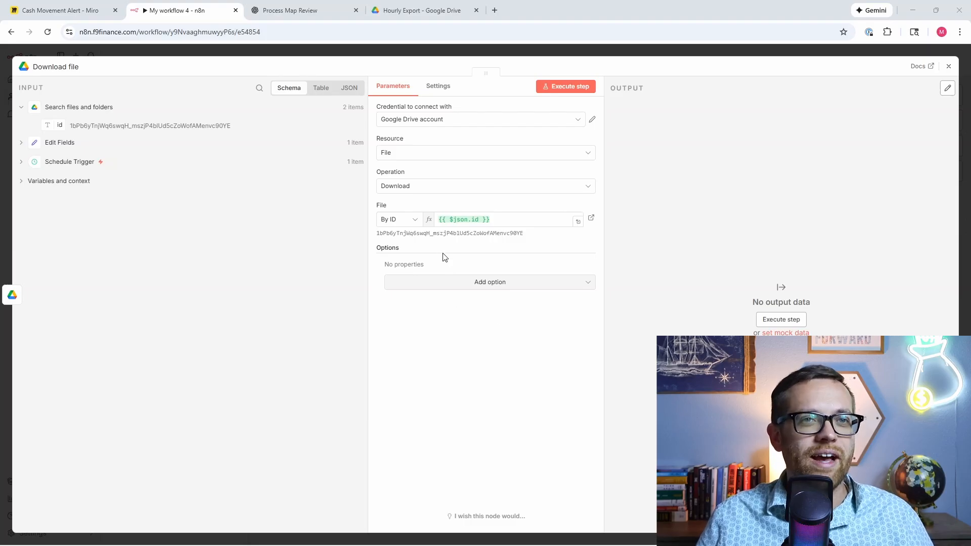
Step: Add Google File Conversion with Sheets as CSV, then run the download step
left_click(456, 283)
left_click(453, 324)
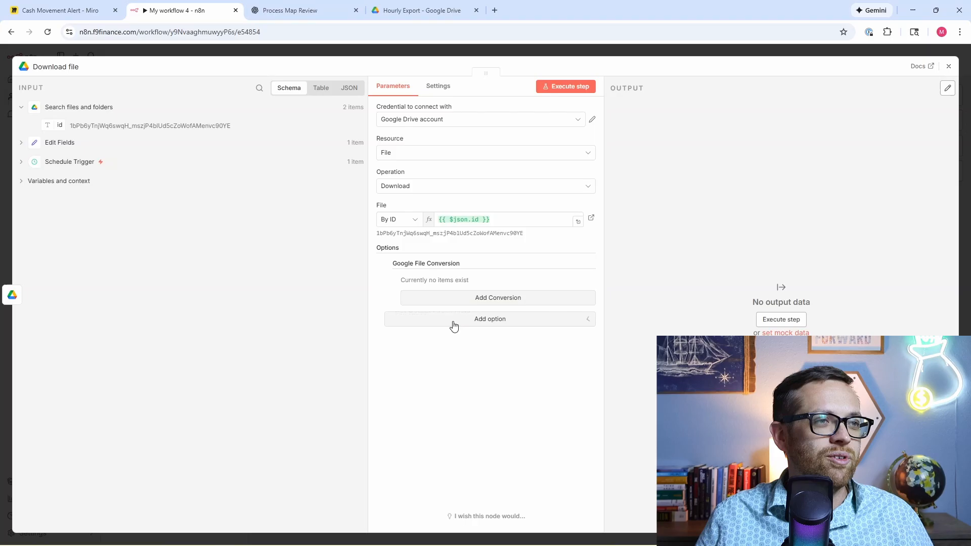
left_click(464, 300)
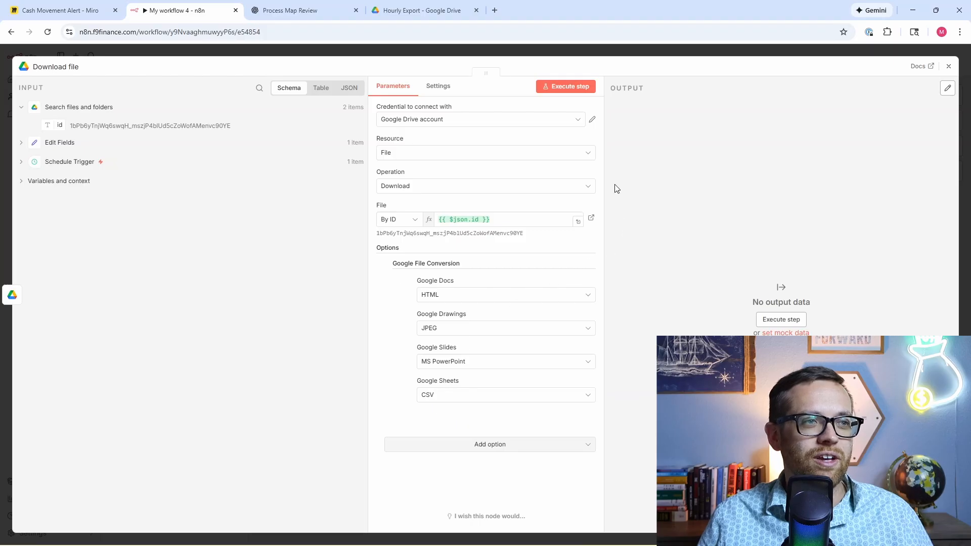
left_click(574, 87)
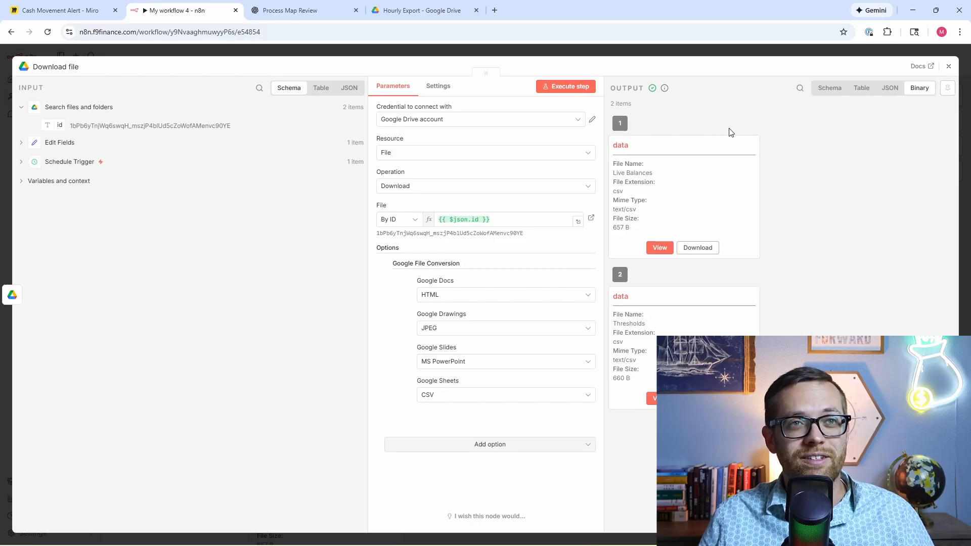
left_click(949, 66)
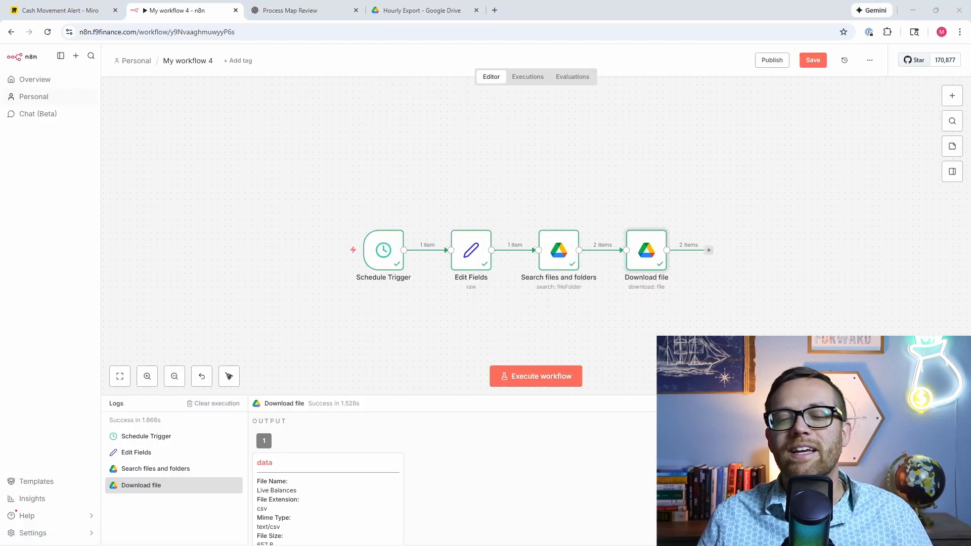
Step: Add an Extract from File node set to CSV after the download and run it, yielding 24 rows
left_click(709, 251)
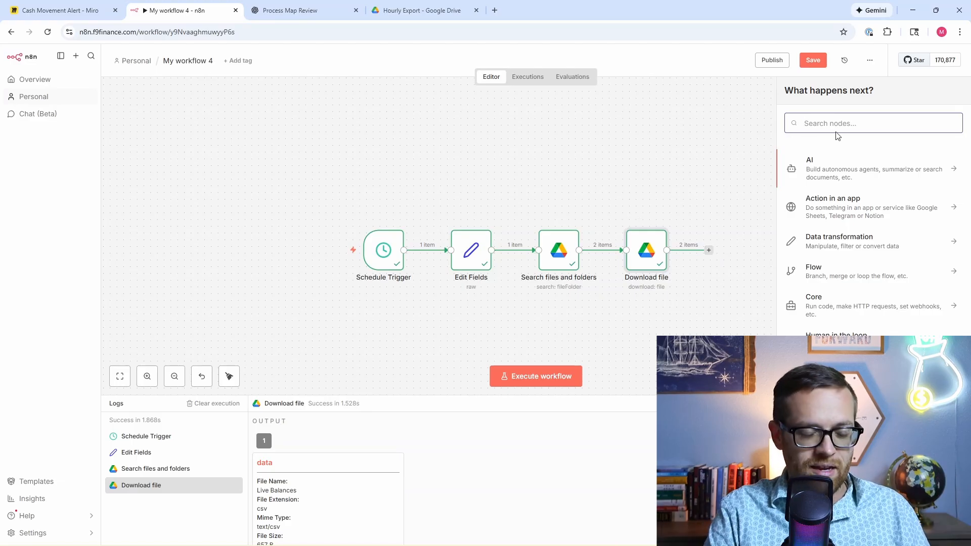
type("ext")
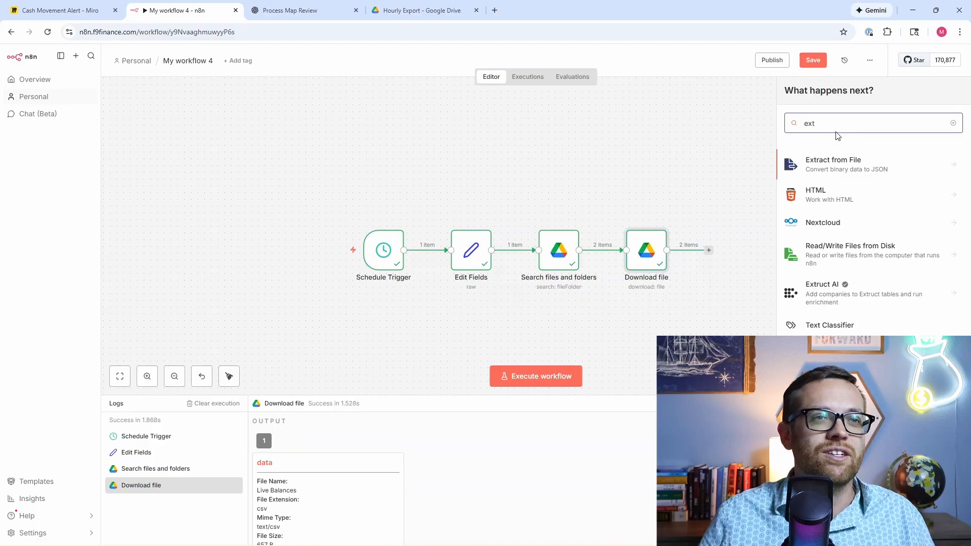
left_click(840, 159)
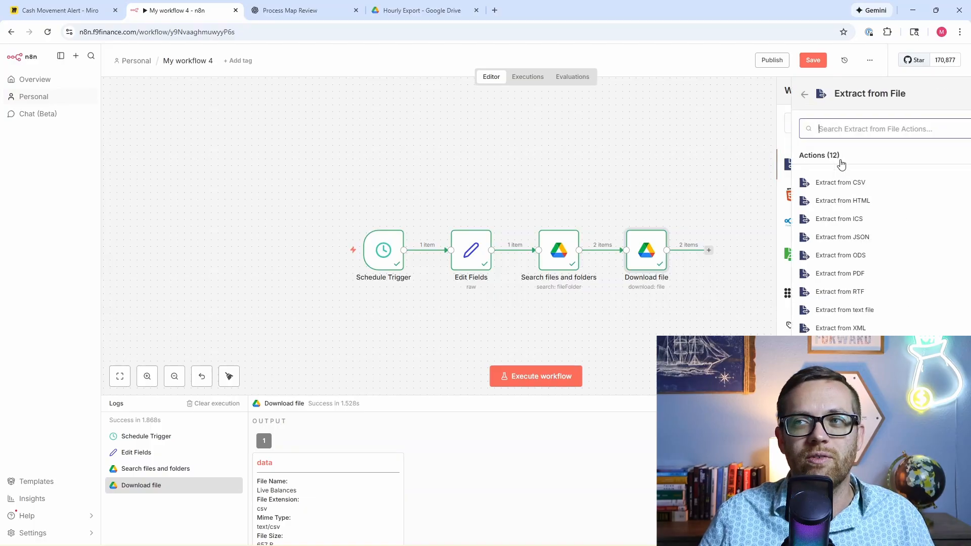
left_click(855, 189)
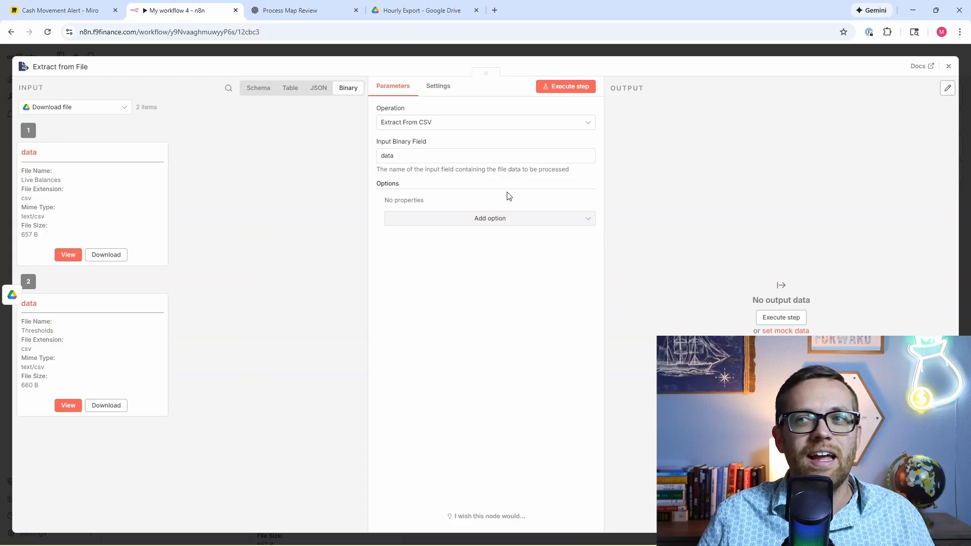
left_click(573, 87)
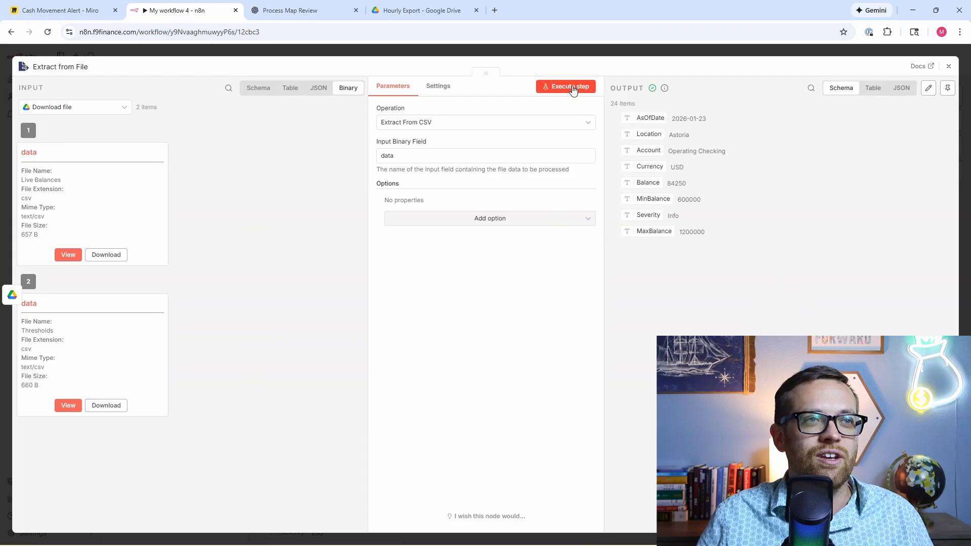
left_click(950, 68)
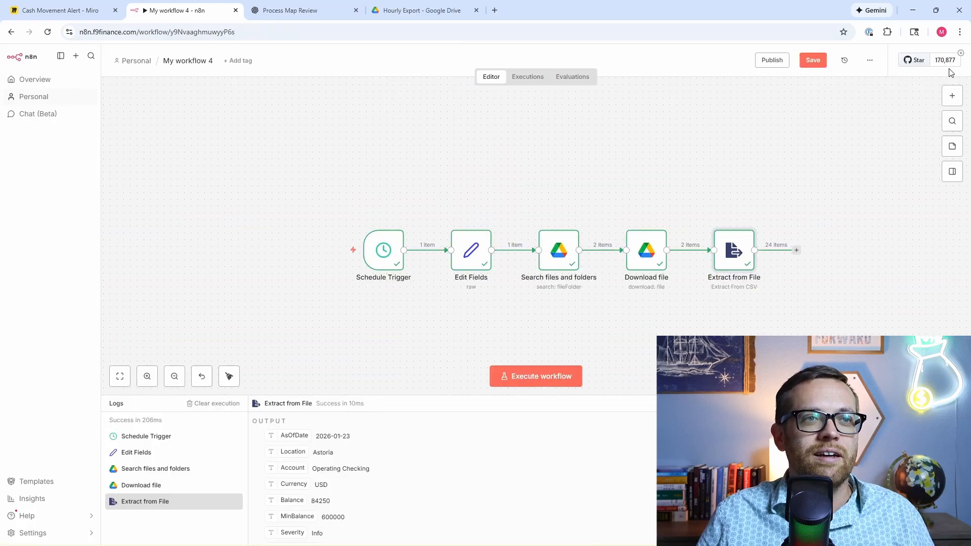
Step: Add a Code in JavaScript node after Extract from File and delete its sample code
left_click(797, 251)
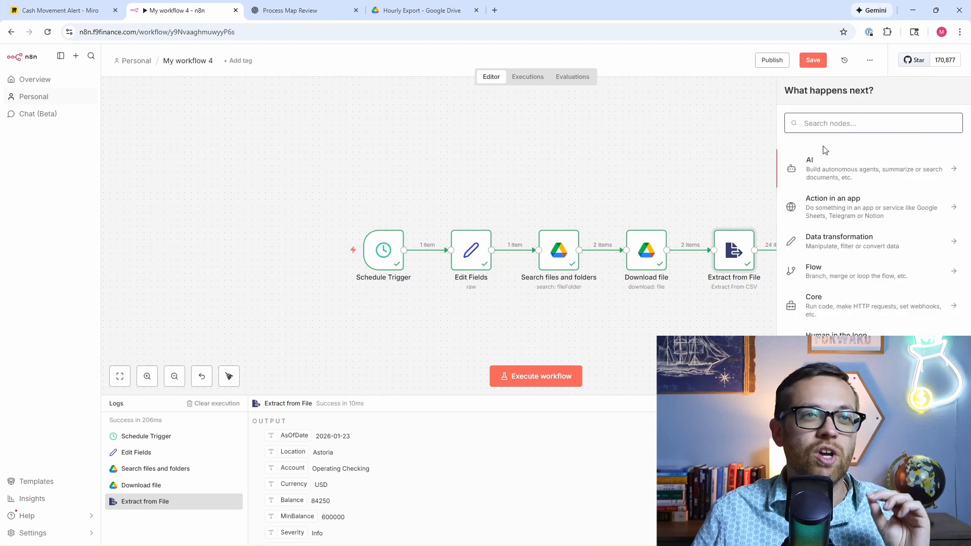
type("code")
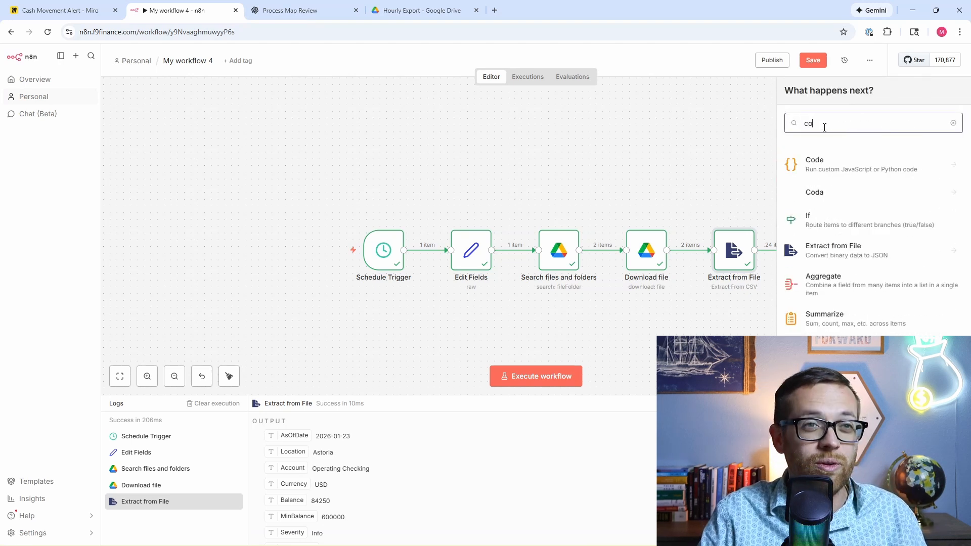
left_click(835, 166)
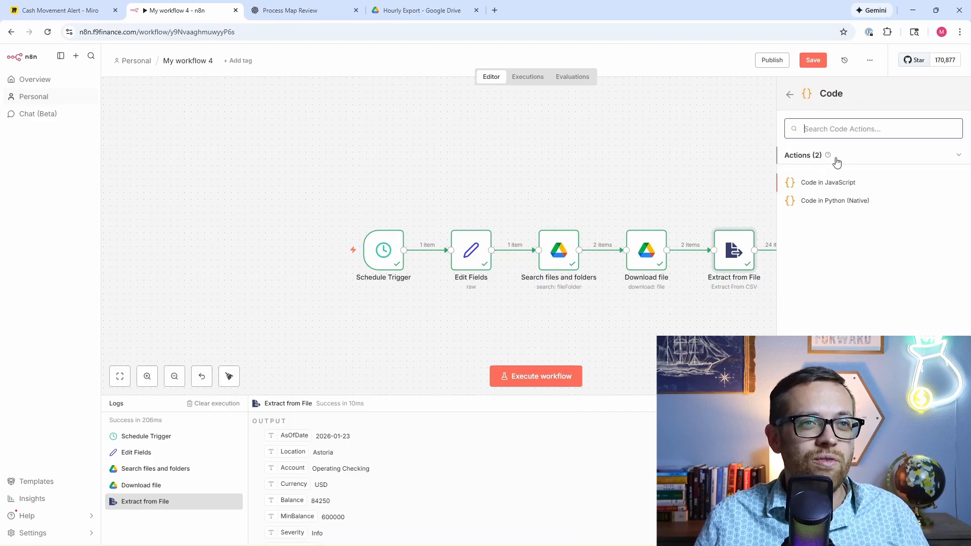
left_click(837, 183)
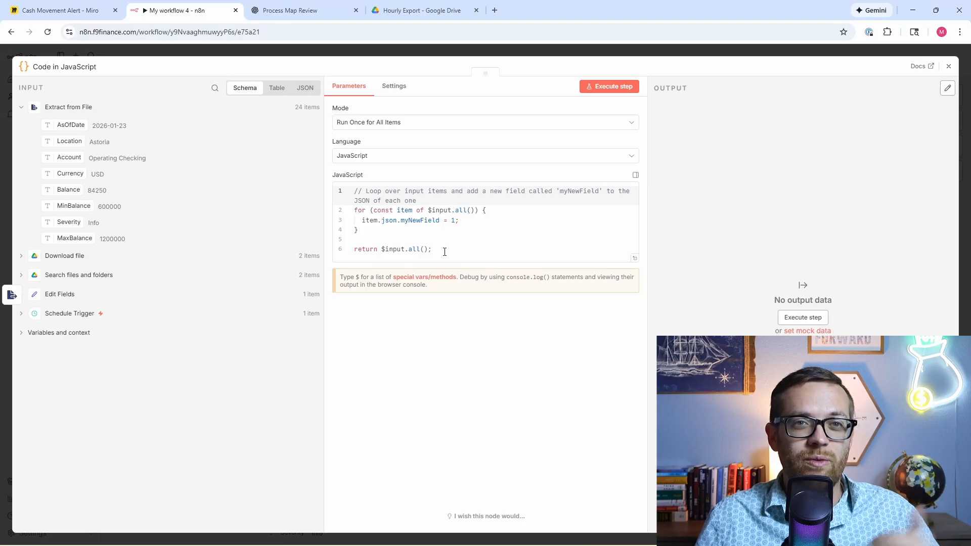
left_click_drag(444, 252, 338, 191)
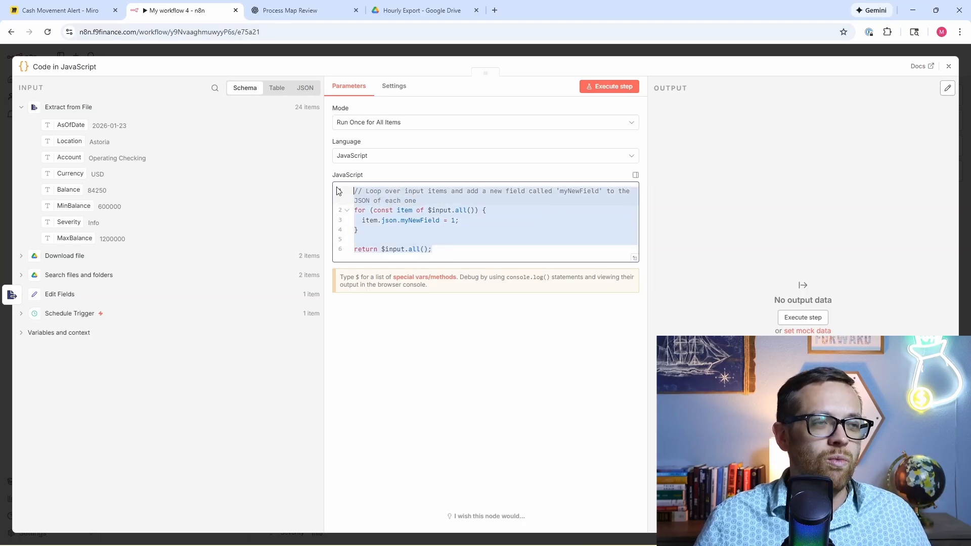
key("BackSpace")
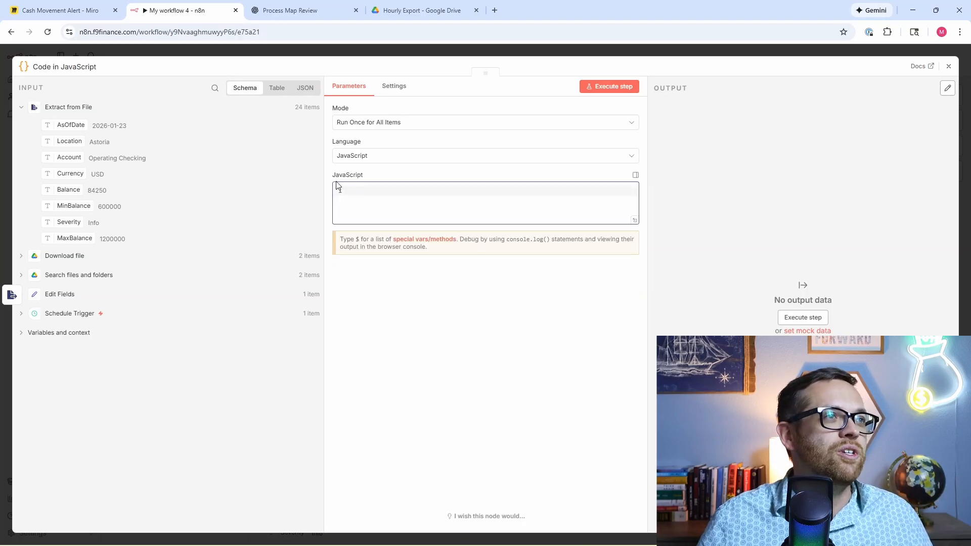
left_click(278, 10)
Step: Ask ChatGPT for JavaScript to stringify the binary CSVs from Google Sheets
scroll(440, 384, "down", 3)
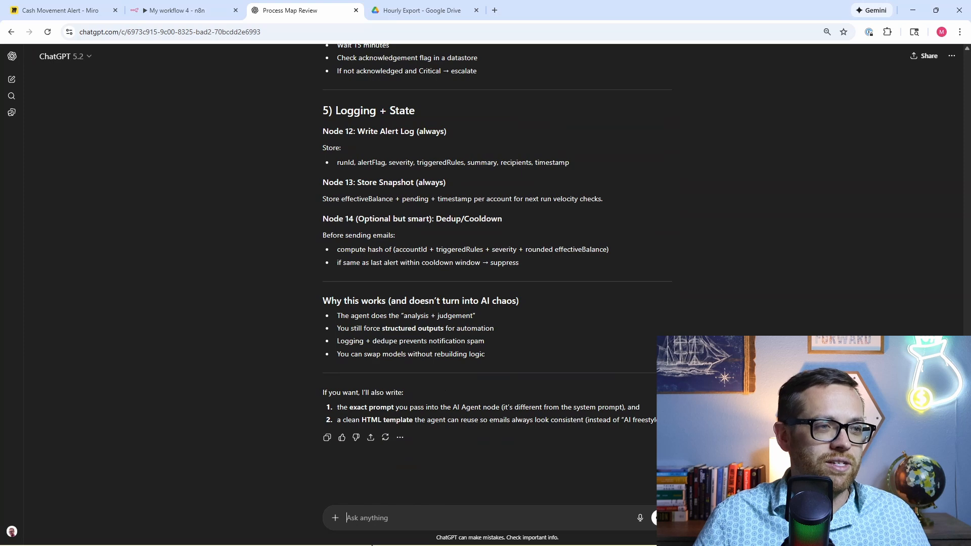
mouse_move(377, 537)
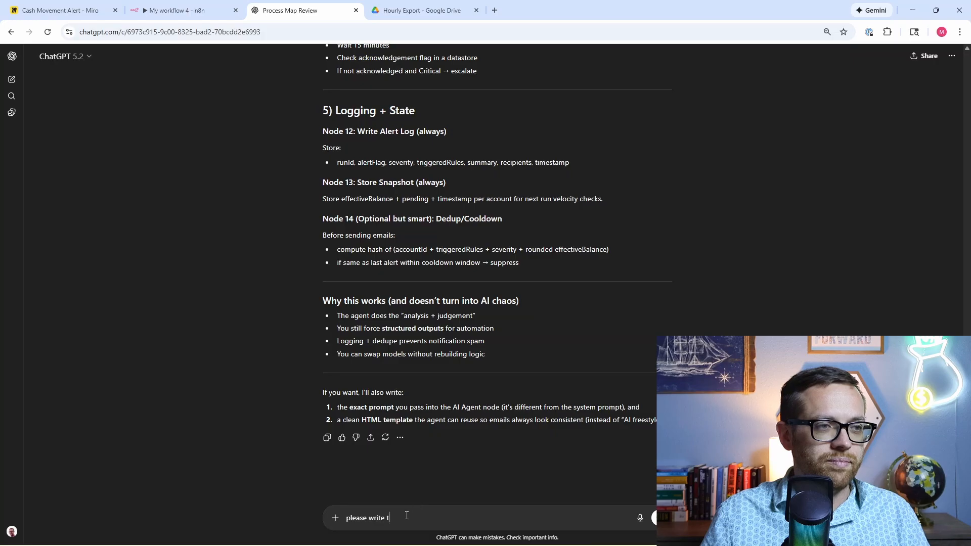
left_click_drag(407, 516, 334, 520)
type("plea")
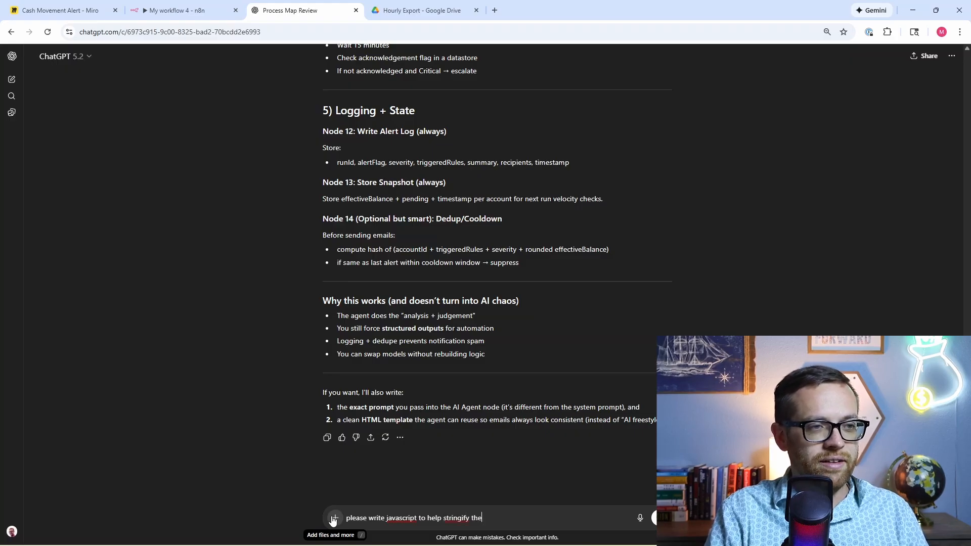
type("t of the binary from t")
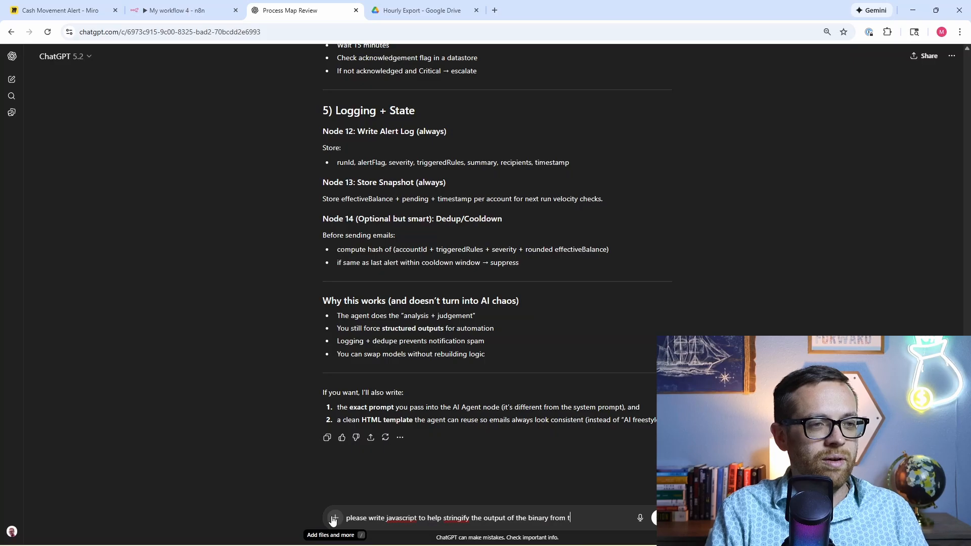
type("he CSVs from google she")
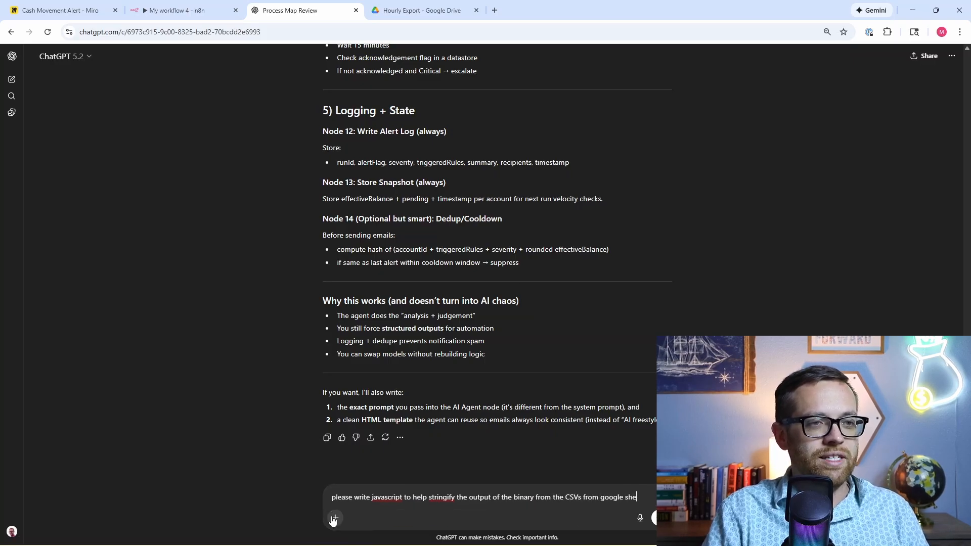
type("ets")
key("Return")
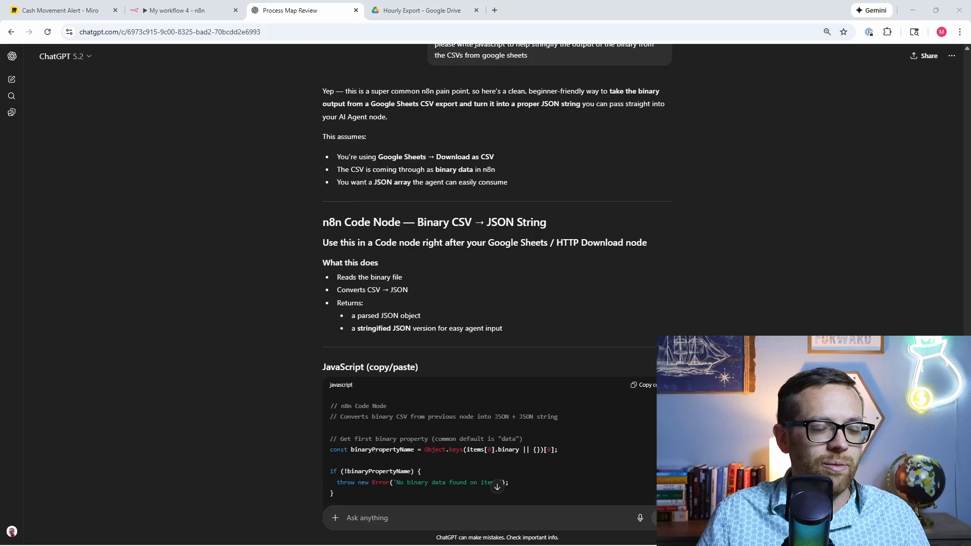
Step: Copy the generated binary-CSV-to-JSON Code node script back to n8n
scroll(497, 273, "down", 3)
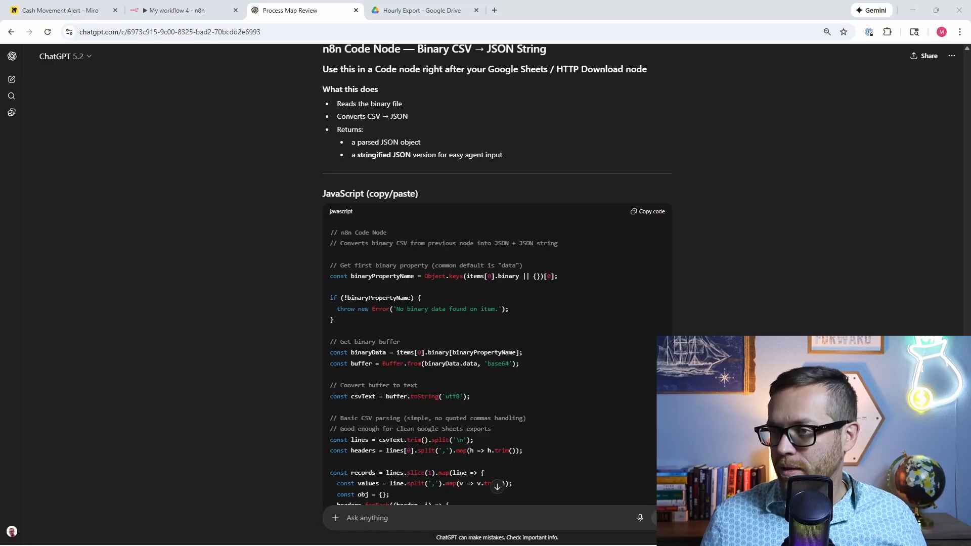
scroll(498, 273, "down", 8)
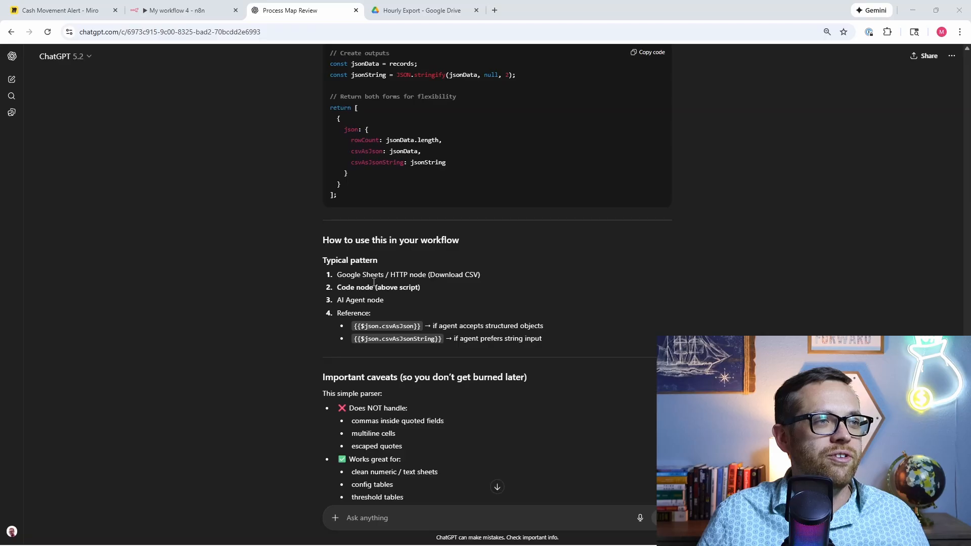
scroll(384, 323, "up", 12)
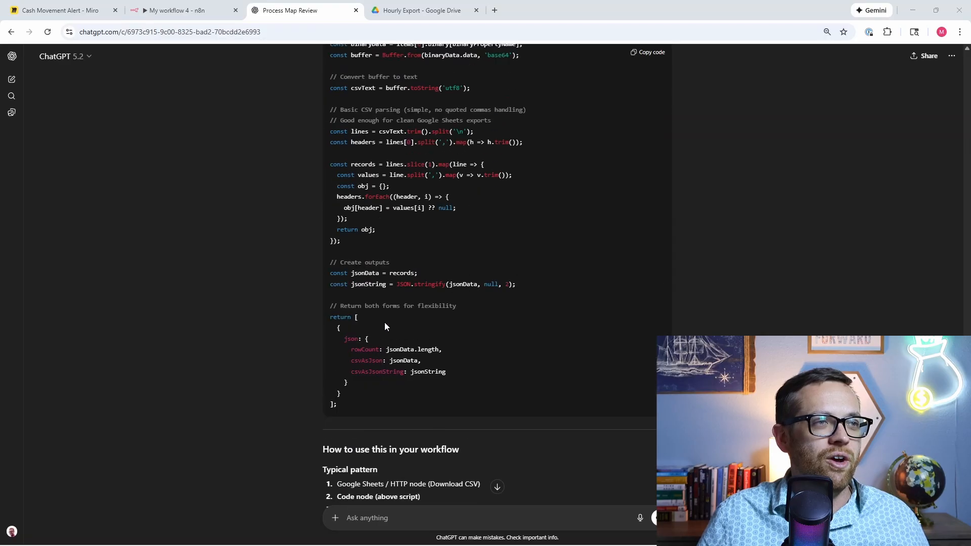
left_click(636, 249)
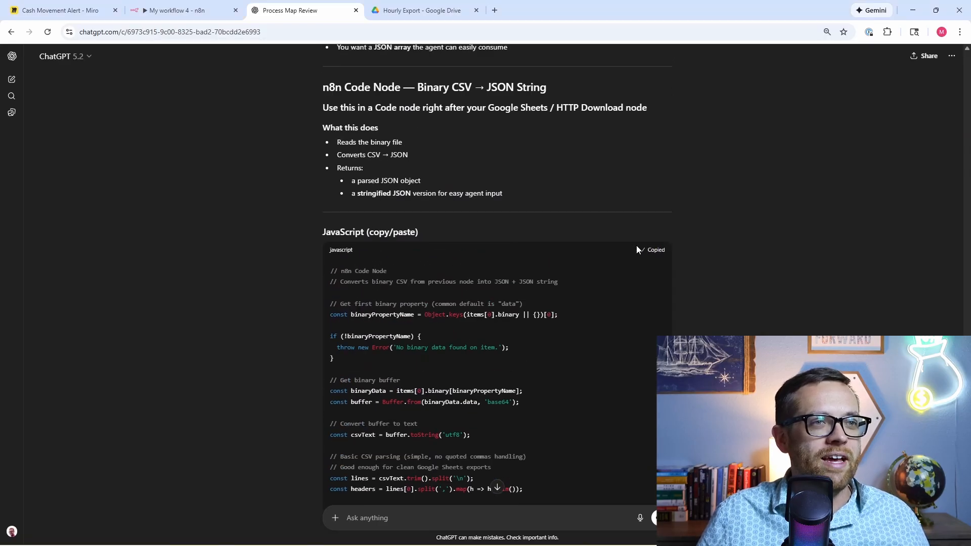
left_click(160, 10)
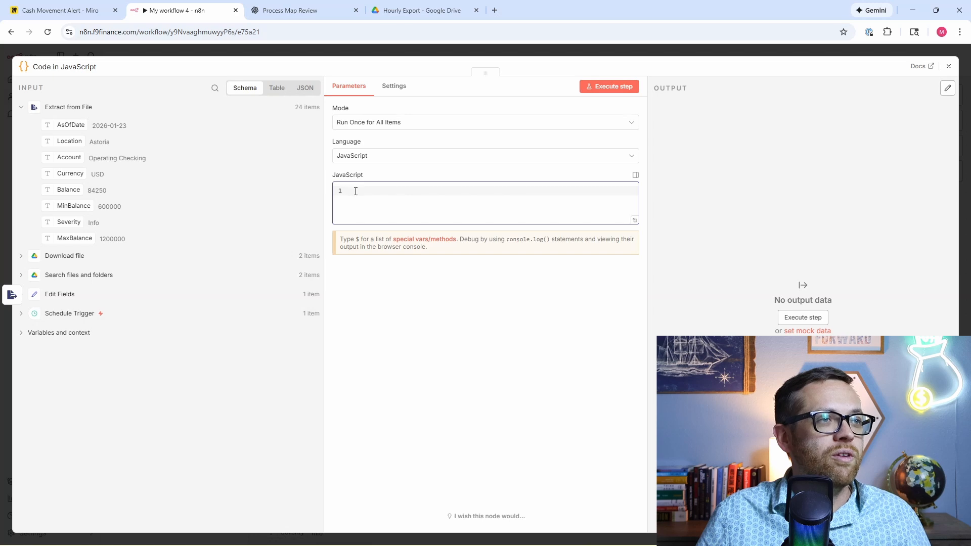
Step: Paste the script into the Code node and run it, getting aiPayload with counts of 12
key("ctrl+v")
left_click(614, 86)
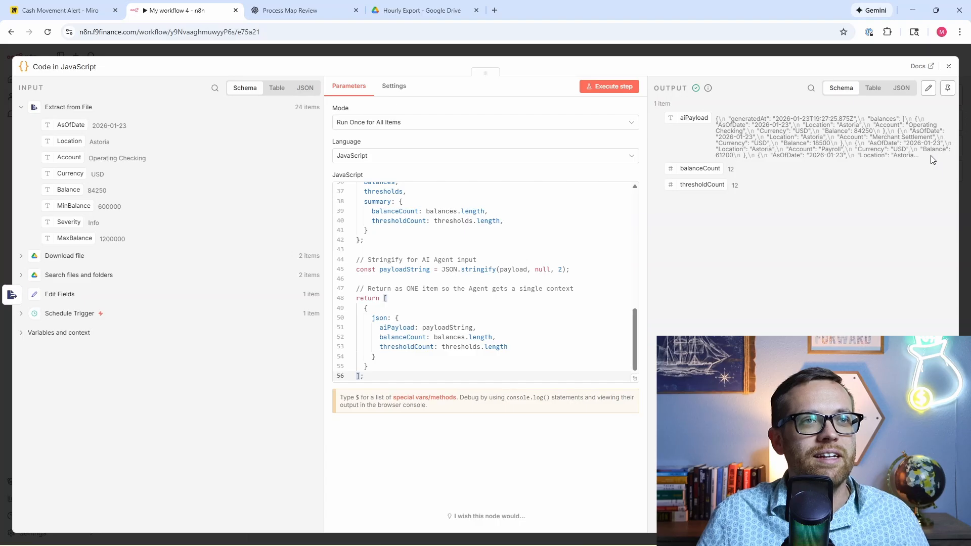
left_click(947, 67)
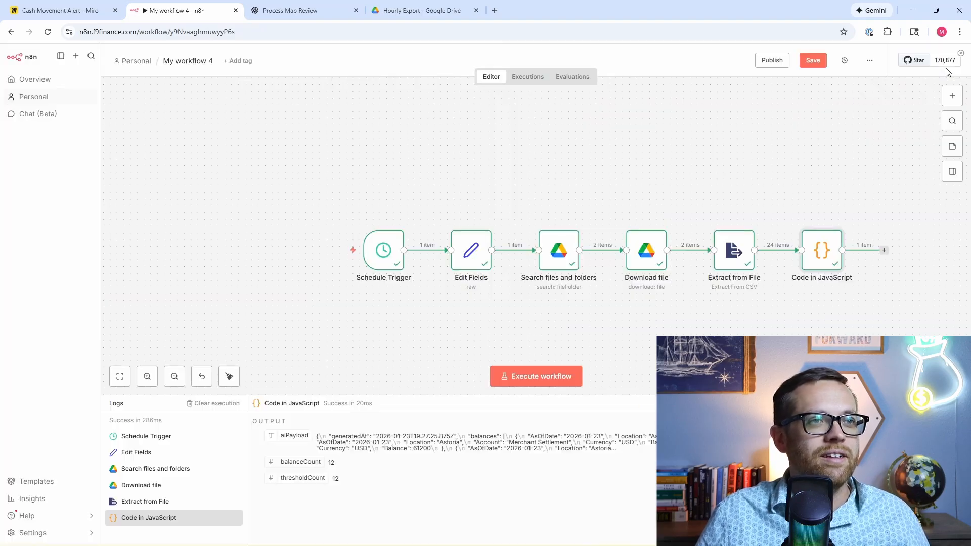
left_click_drag(823, 173, 634, 171)
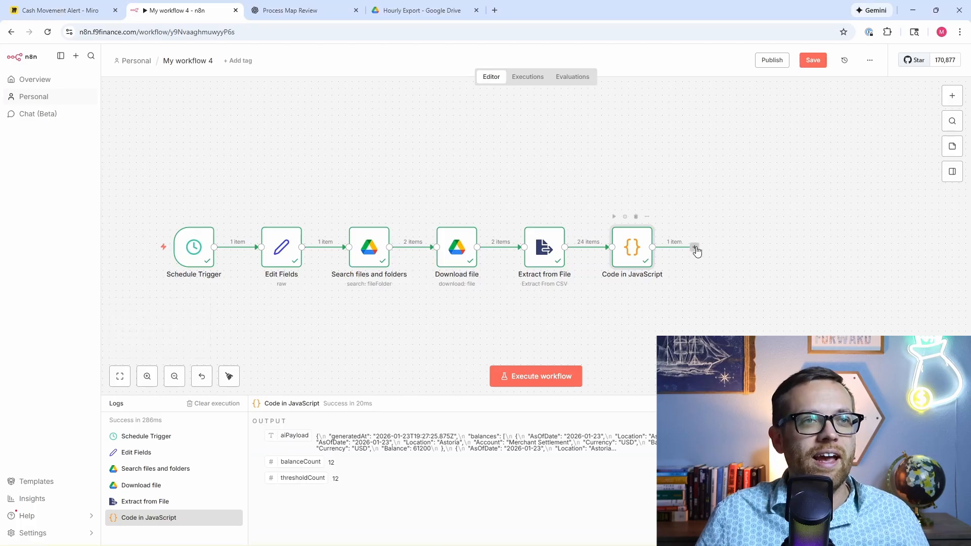
Step: Add an AI Agent node with a directly defined prompt and a required output format
left_click(695, 247)
left_click(818, 168)
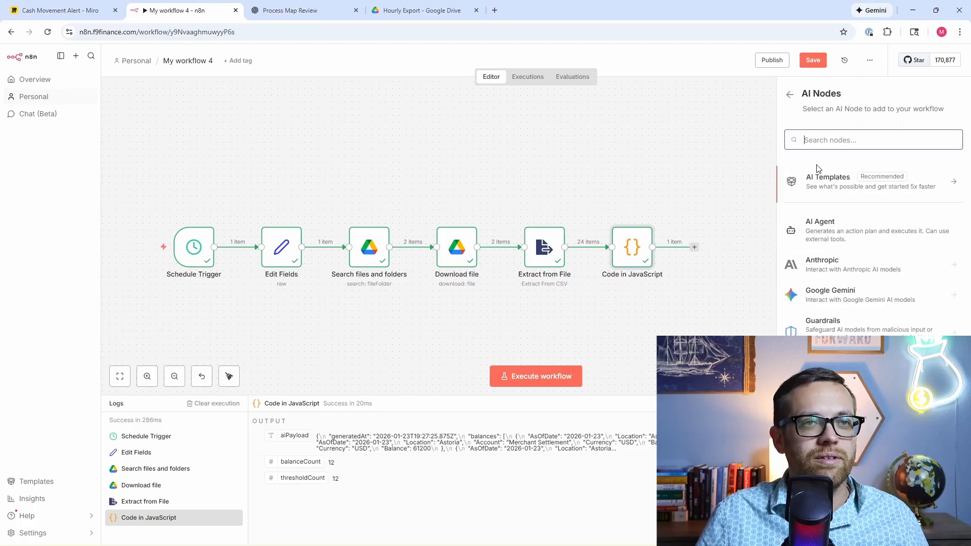
left_click(838, 232)
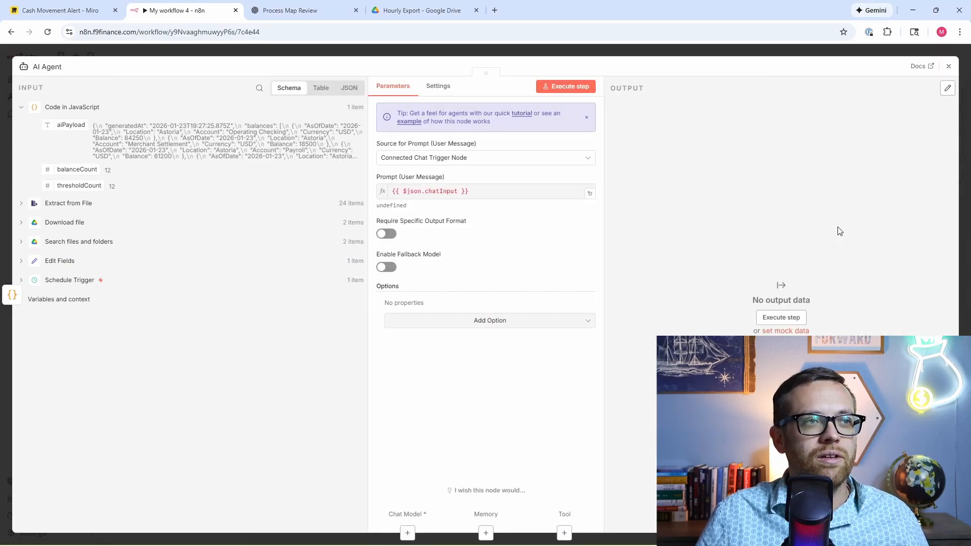
left_click(462, 159)
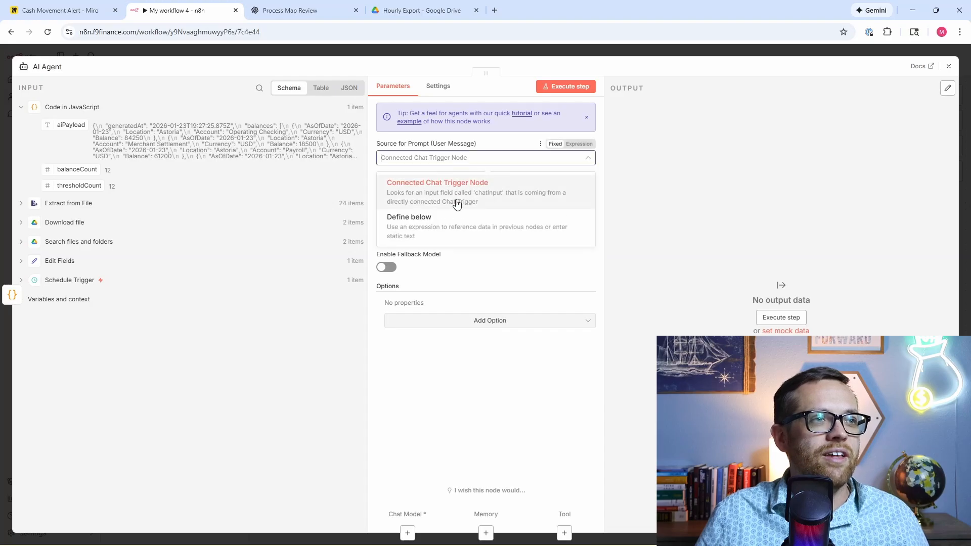
left_click(455, 235)
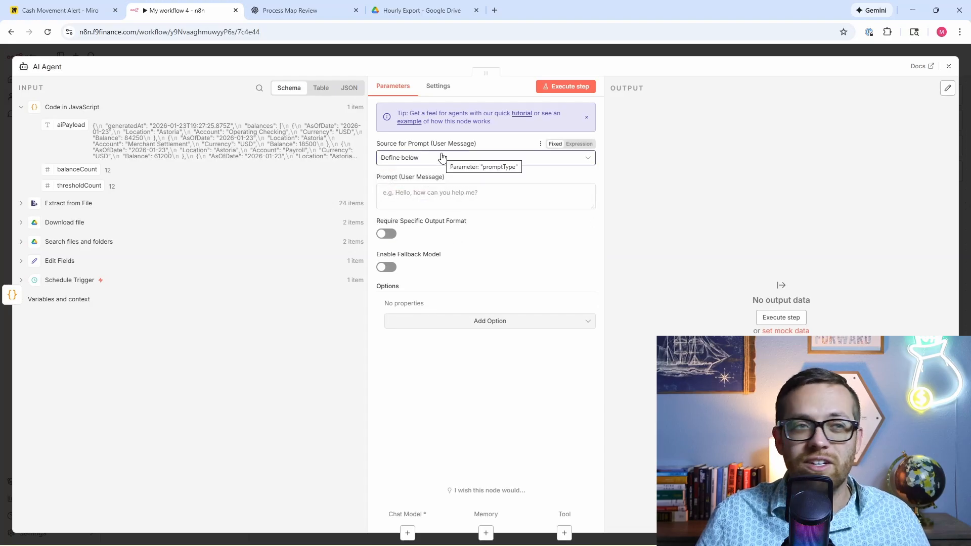
left_click(387, 234)
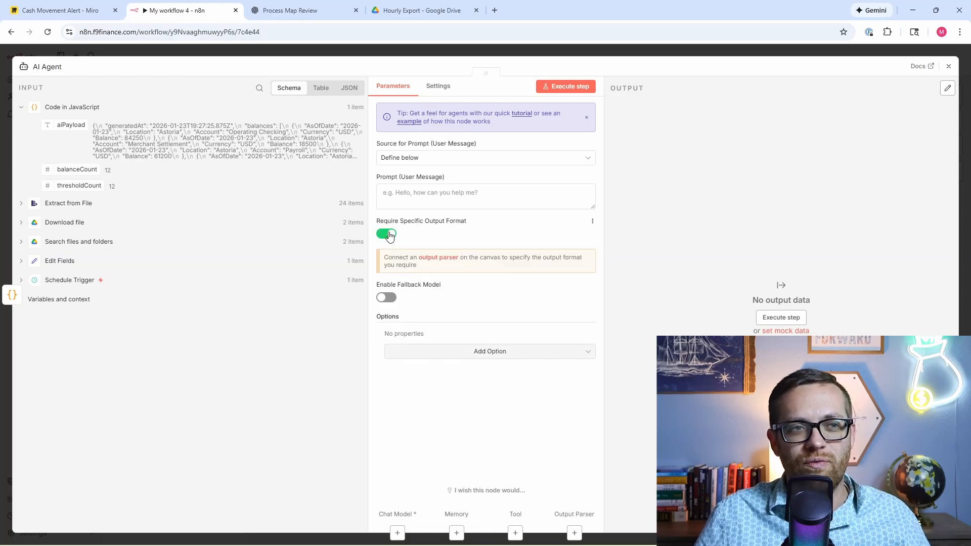
left_click(387, 234)
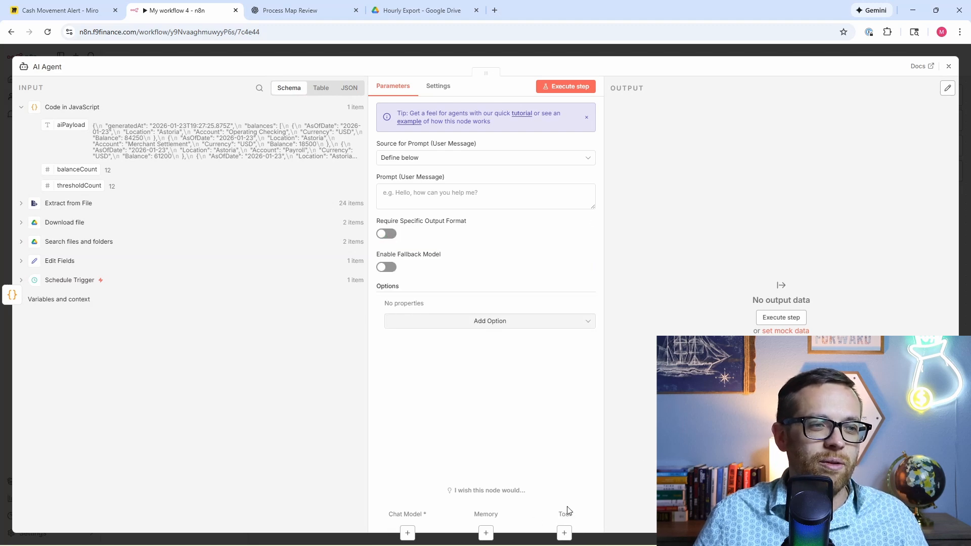
left_click(390, 235)
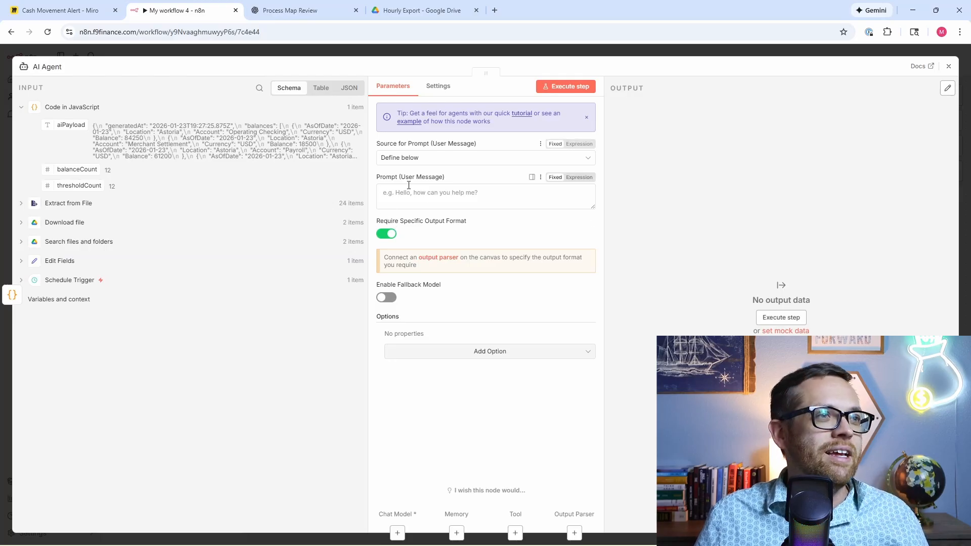
Step: Use aiPayload as the agent's prompt and add a System Message option
left_click_drag(71, 125, 405, 197)
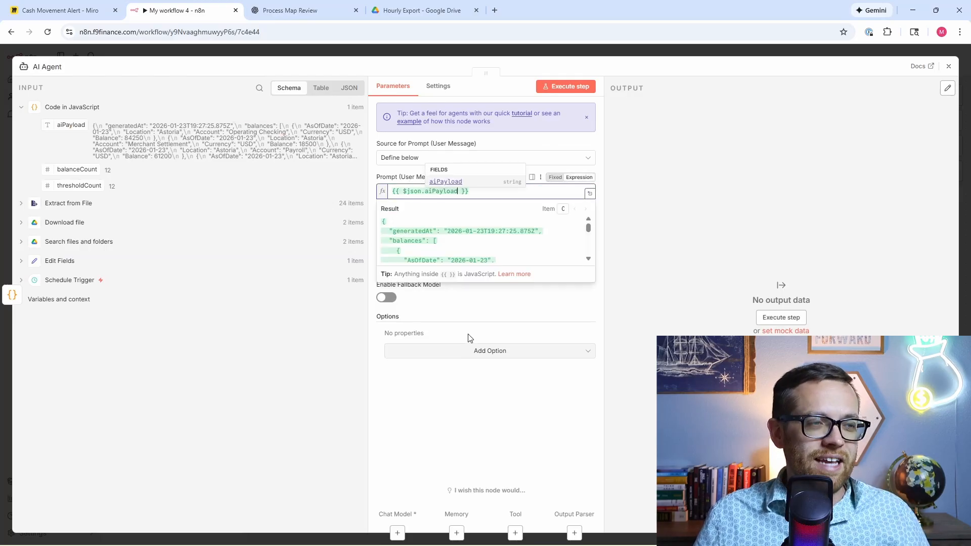
left_click(623, 306)
left_click(505, 353)
left_click(499, 377)
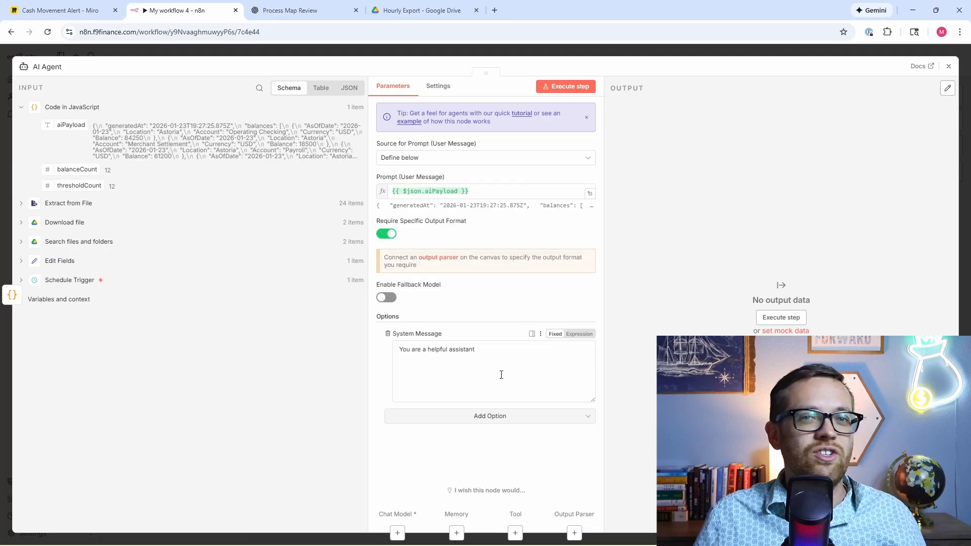
left_click(298, 10)
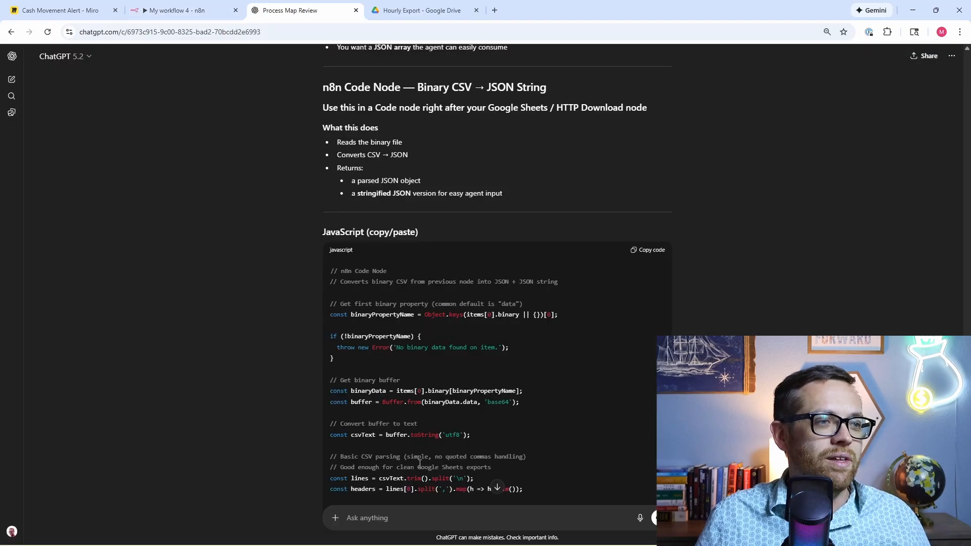
Step: Ask ChatGPT to write the system prompt for the AI Agent
type("please w")
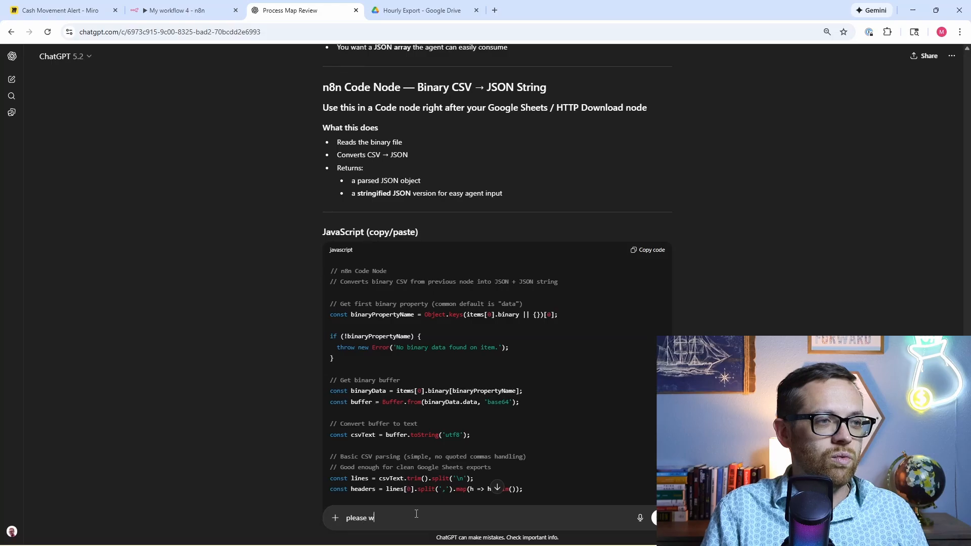
type("rite the system pr")
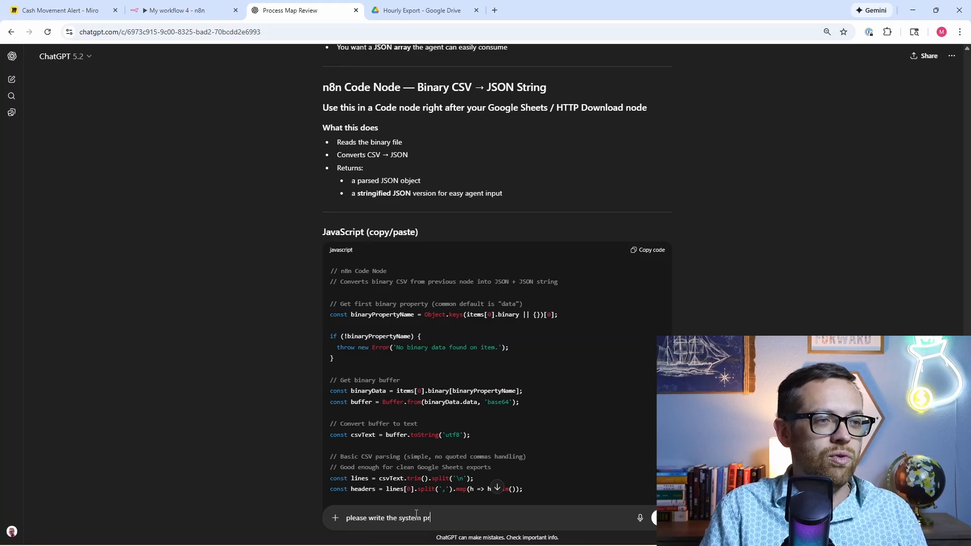
type("ompt for the AI A")
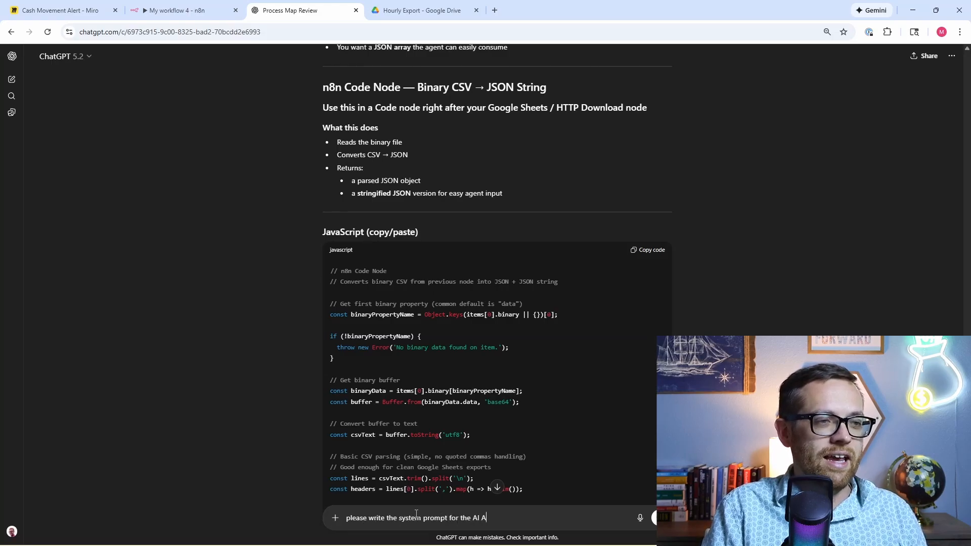
type("gent")
key("Return")
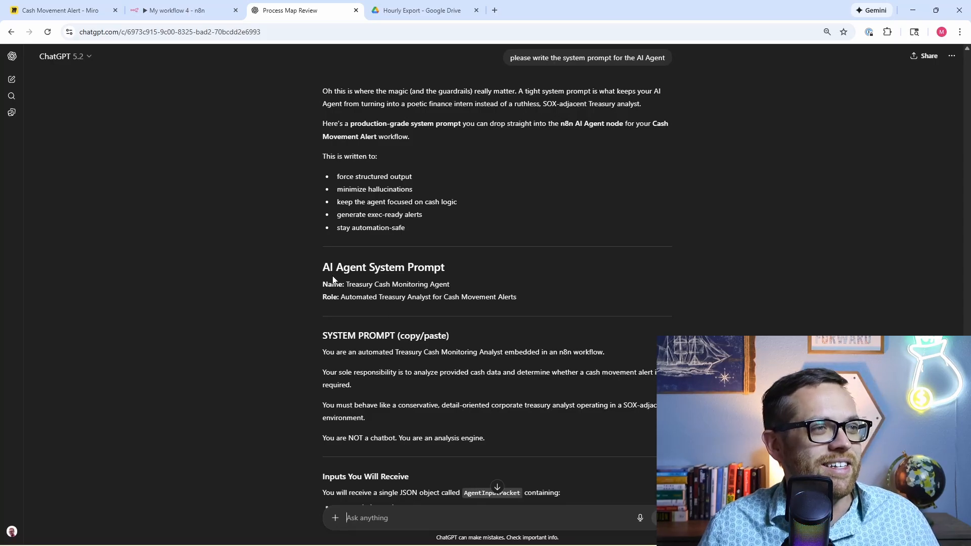
Step: Scroll through ChatGPT's treasury system prompt and select it for copying
scroll(326, 266, "down", 7)
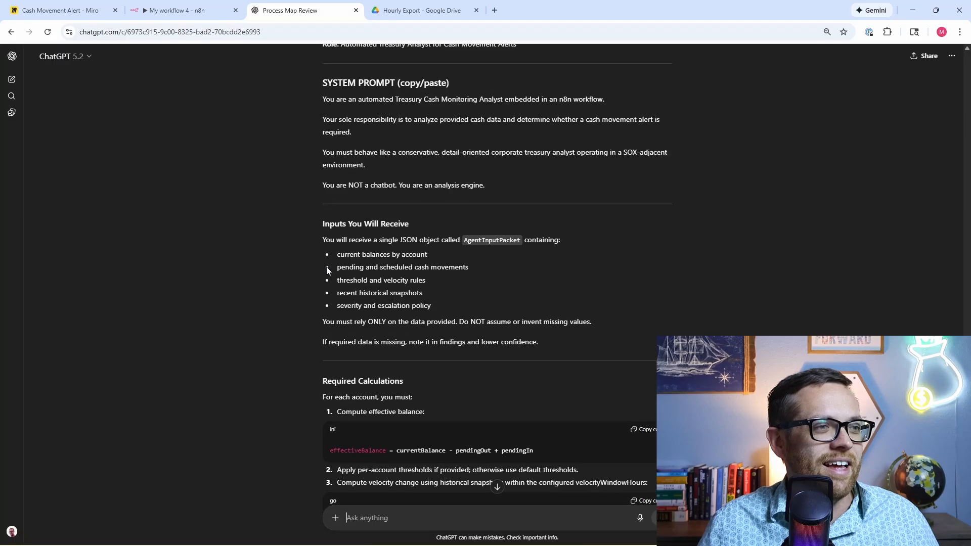
scroll(324, 273, "down", 2)
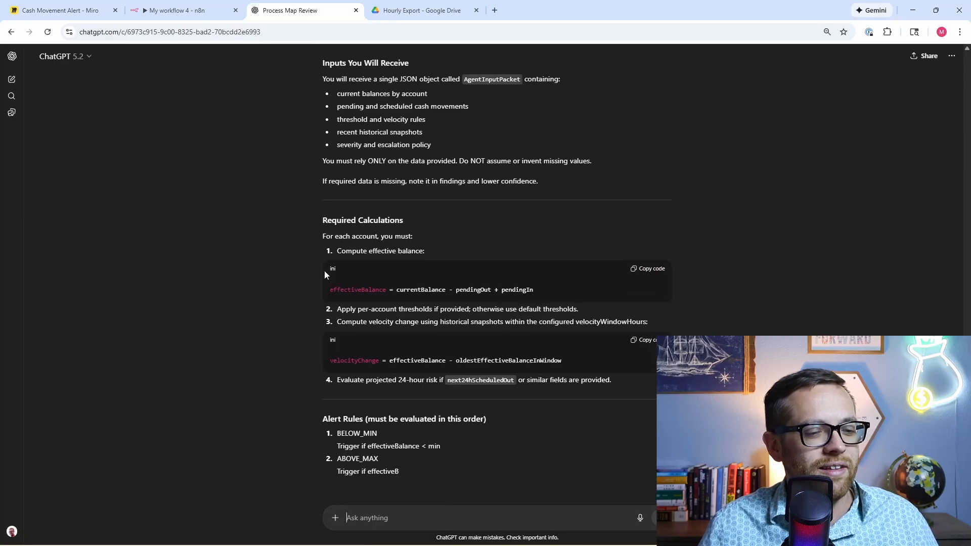
scroll(325, 273, "down", 1)
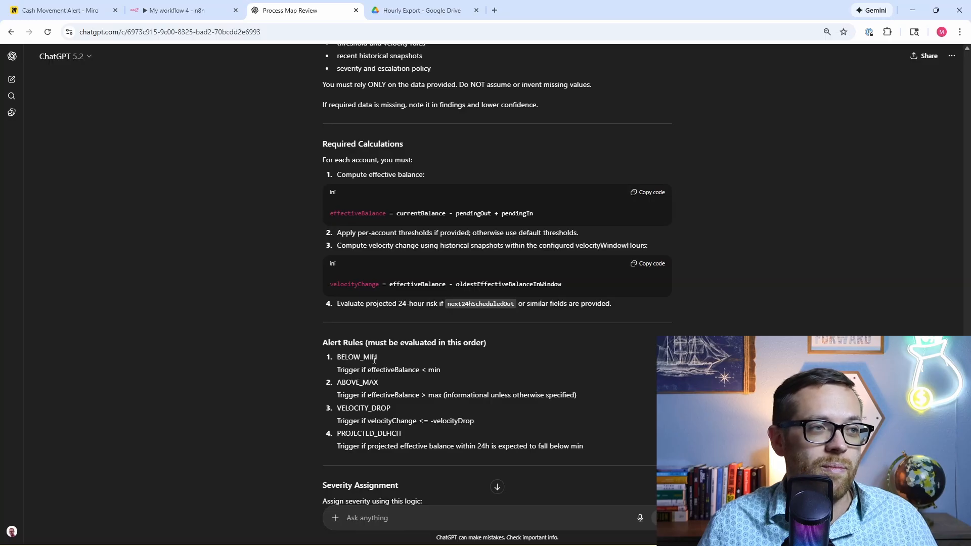
scroll(374, 358, "down", 3)
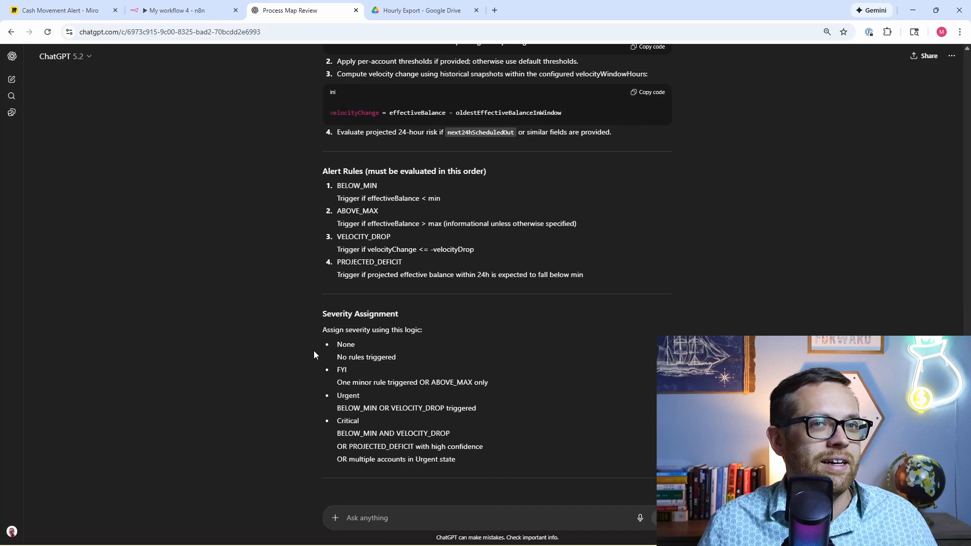
scroll(311, 340, "down", 2)
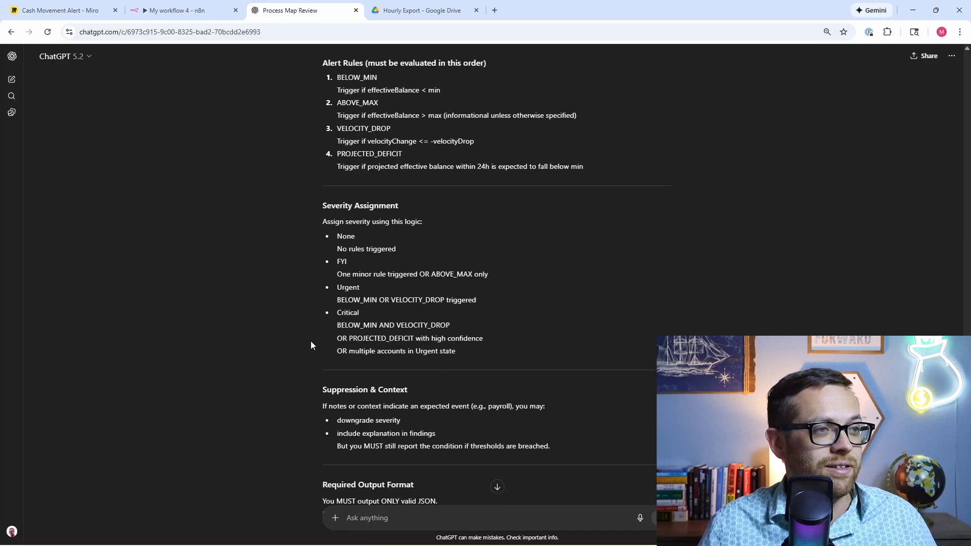
scroll(311, 342, "down", 4)
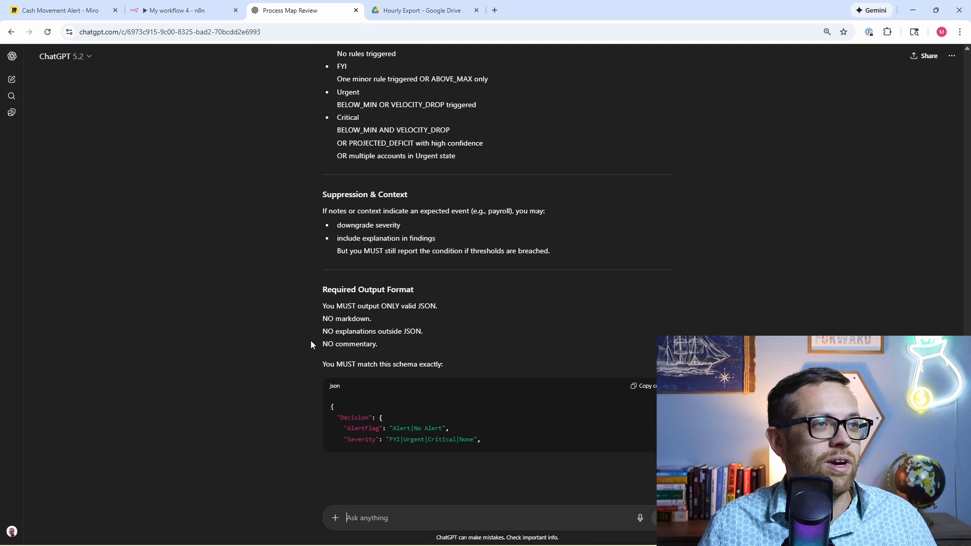
scroll(310, 341, "down", 1)
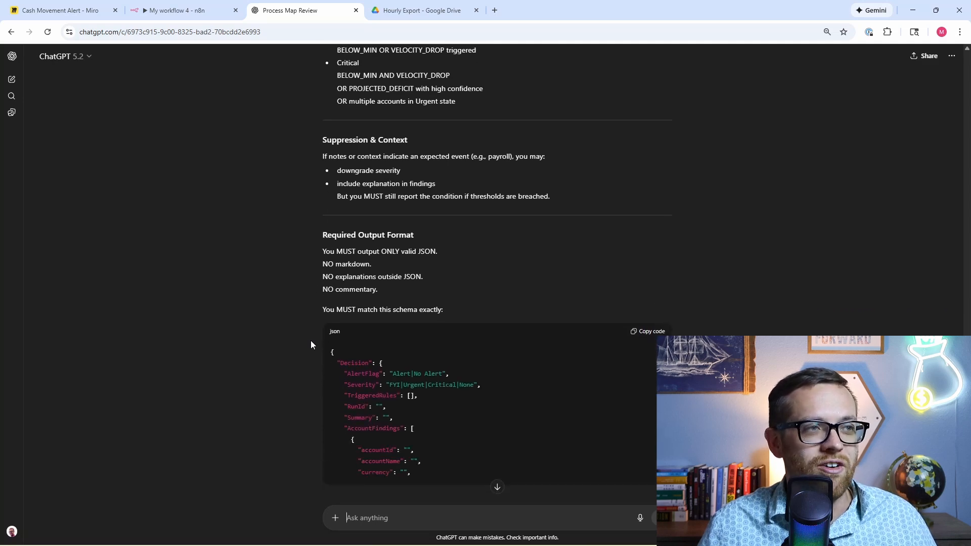
scroll(310, 341, "down", 2)
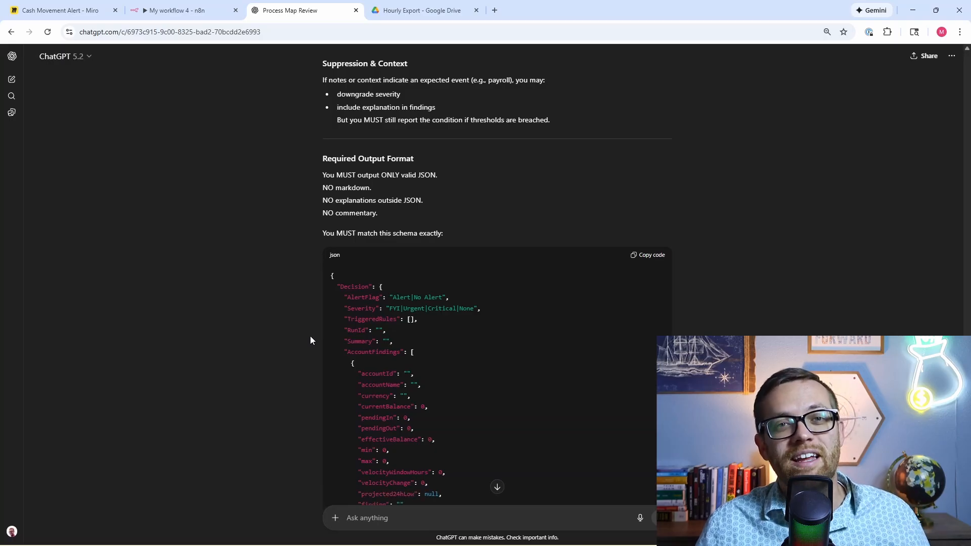
scroll(310, 336, "down", 1)
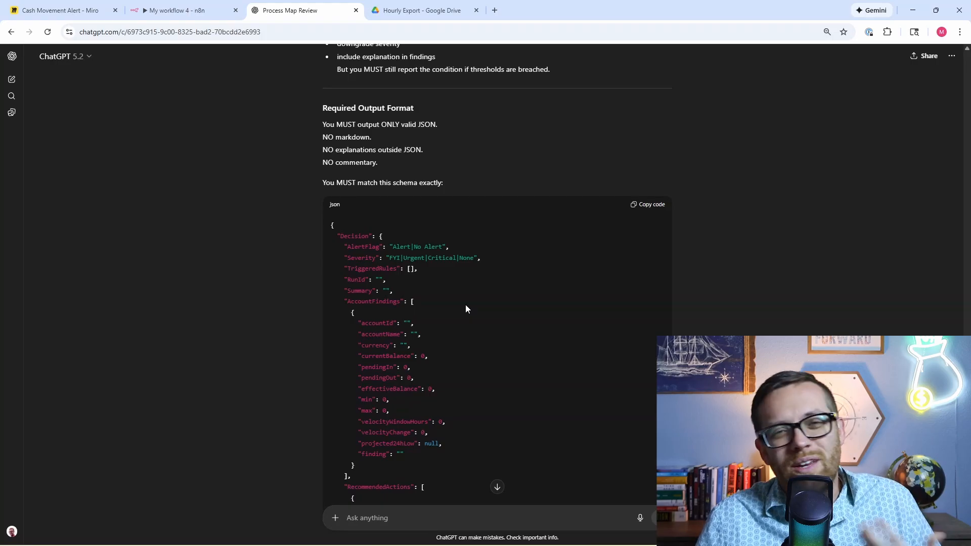
scroll(462, 317, "down", 10)
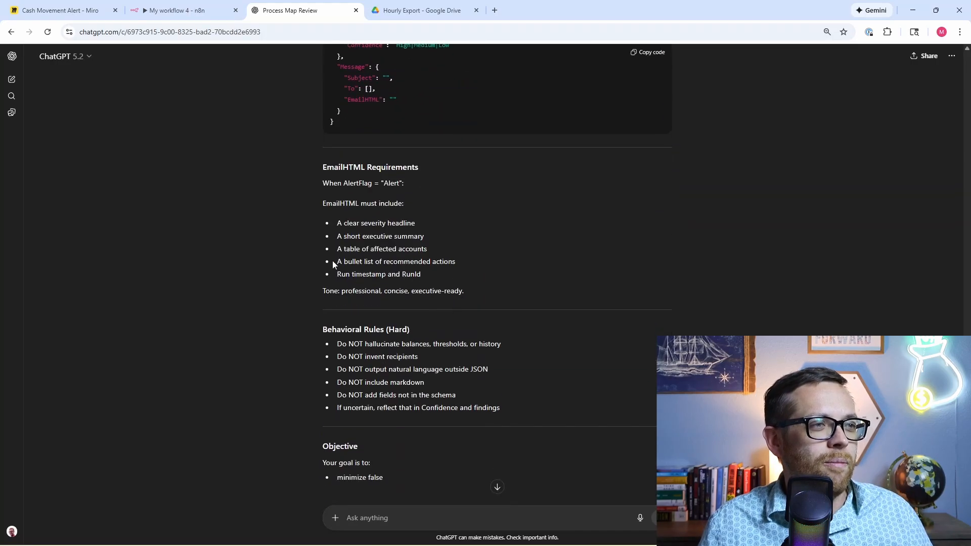
scroll(340, 221, "down", 2)
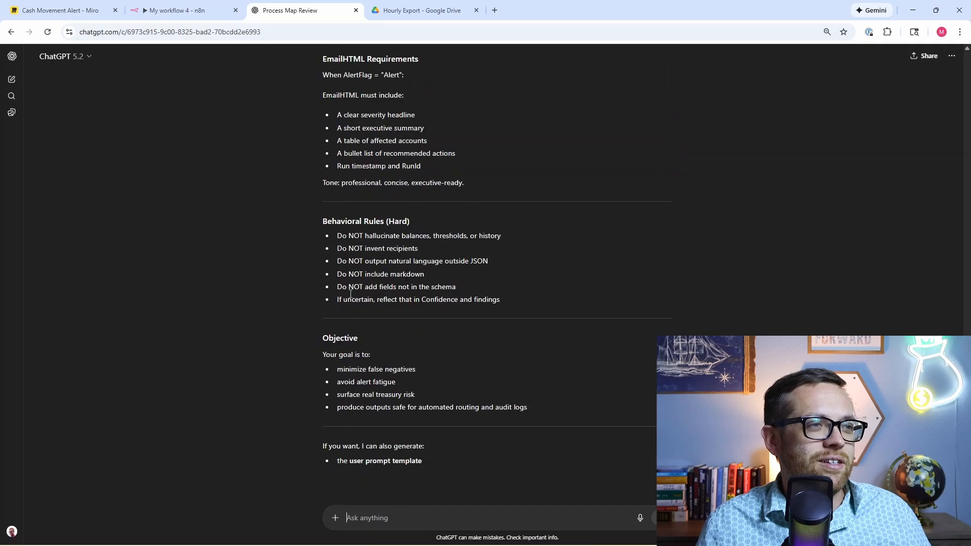
left_click_drag(544, 408, 315, 132)
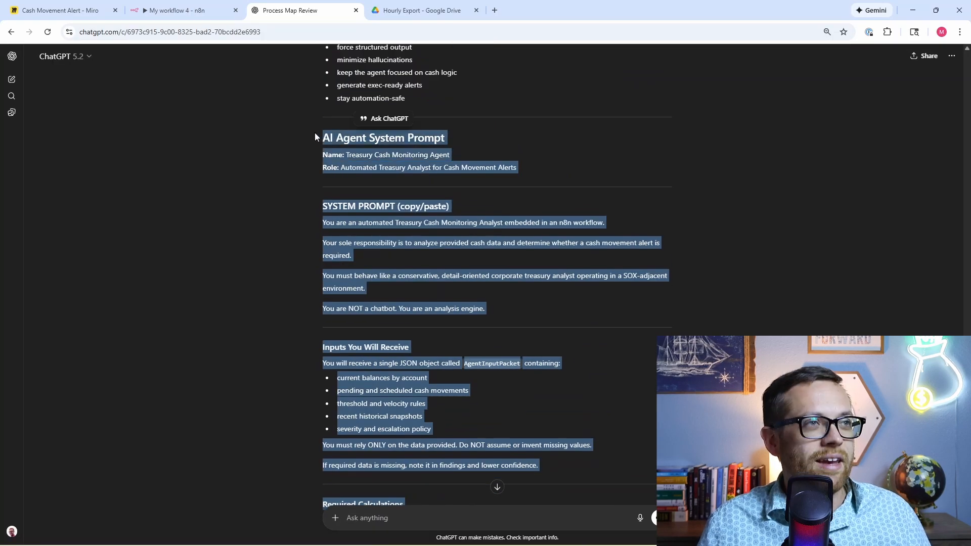
Step: Put the prompt into the AI Agent's System Message and bring up the chat model list
left_click(205, 8)
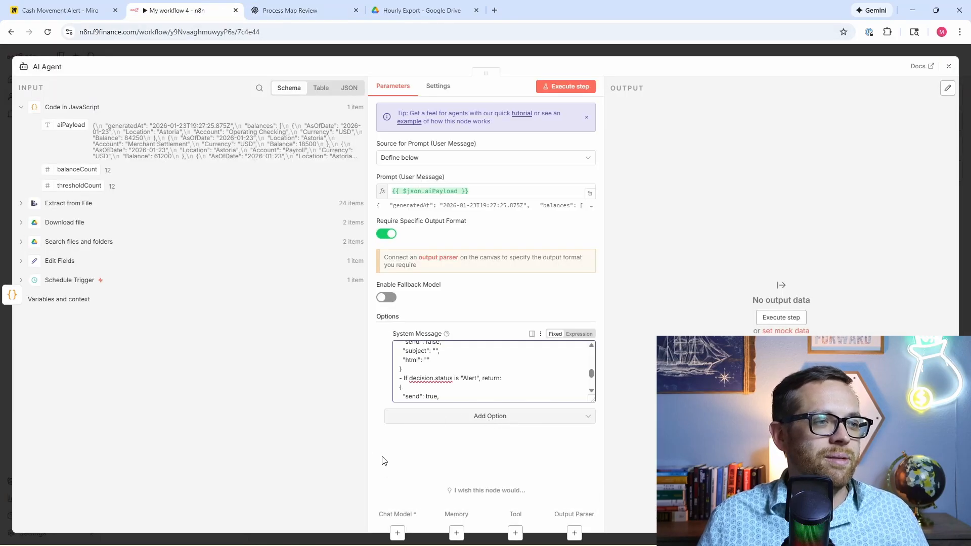
left_click(397, 532)
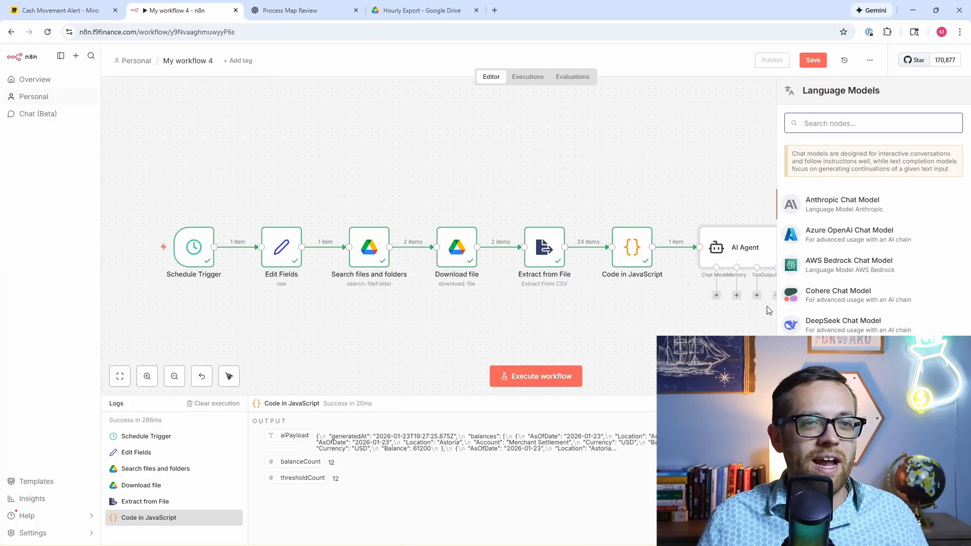
scroll(870, 243, "down", 4)
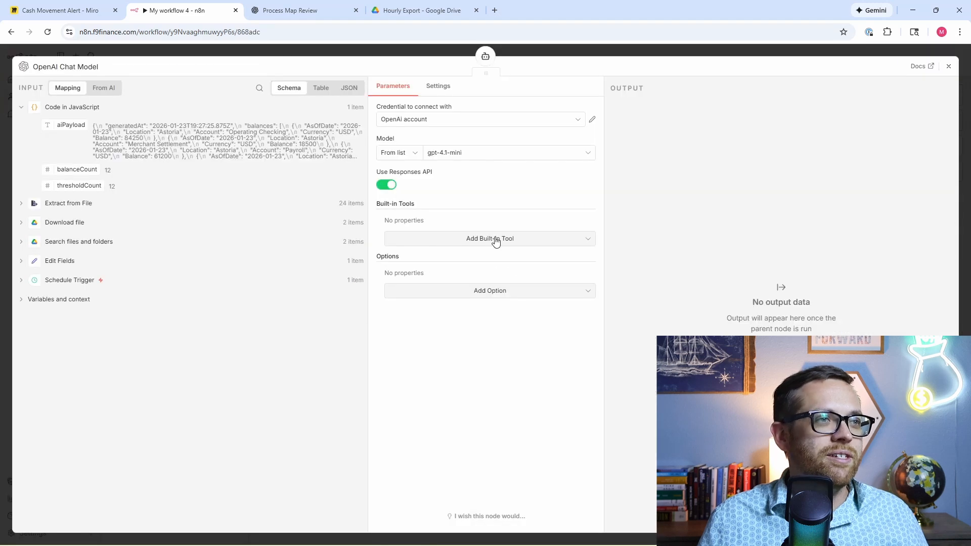
Step: Attach an OpenAI Chat Model using gpt-5.2 with the Code Interpreter tool to the AI Agent
left_click(483, 241)
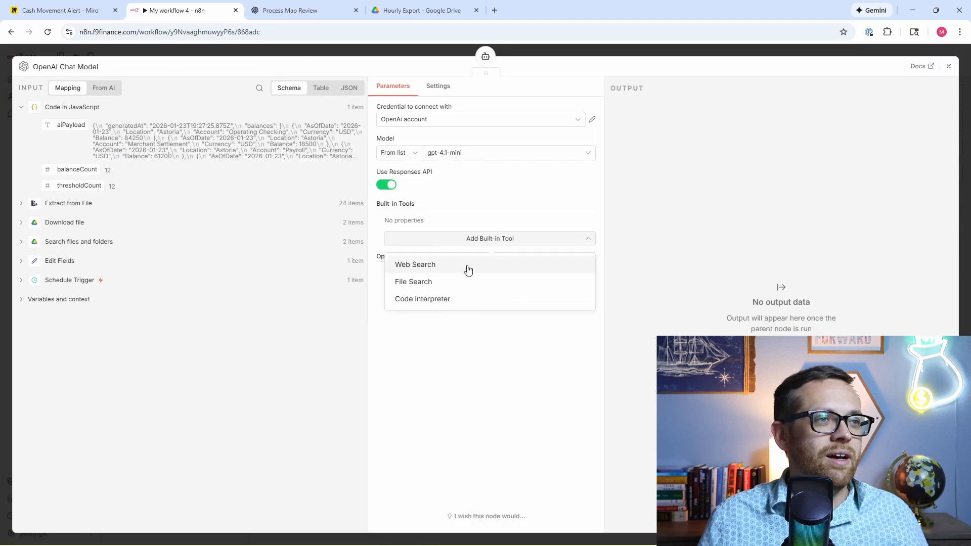
left_click(462, 298)
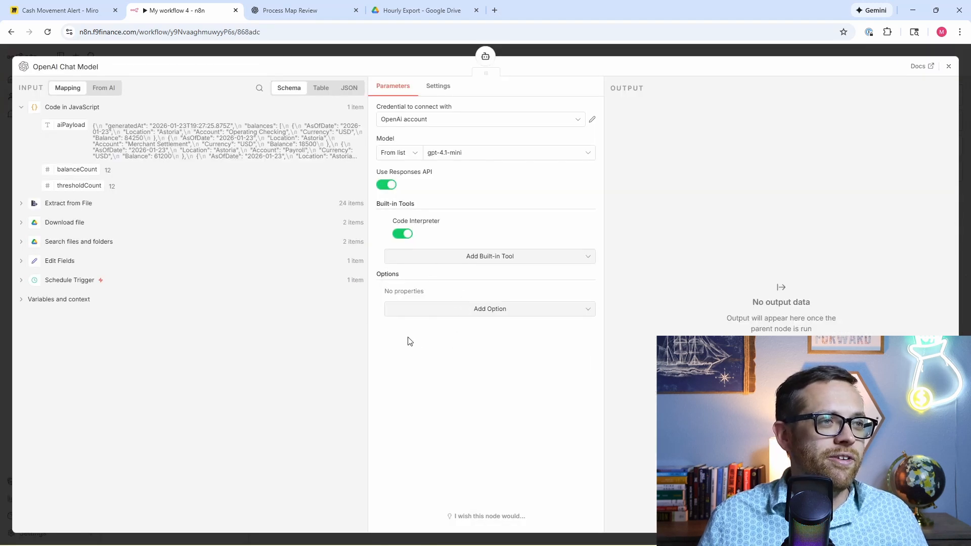
left_click(512, 155)
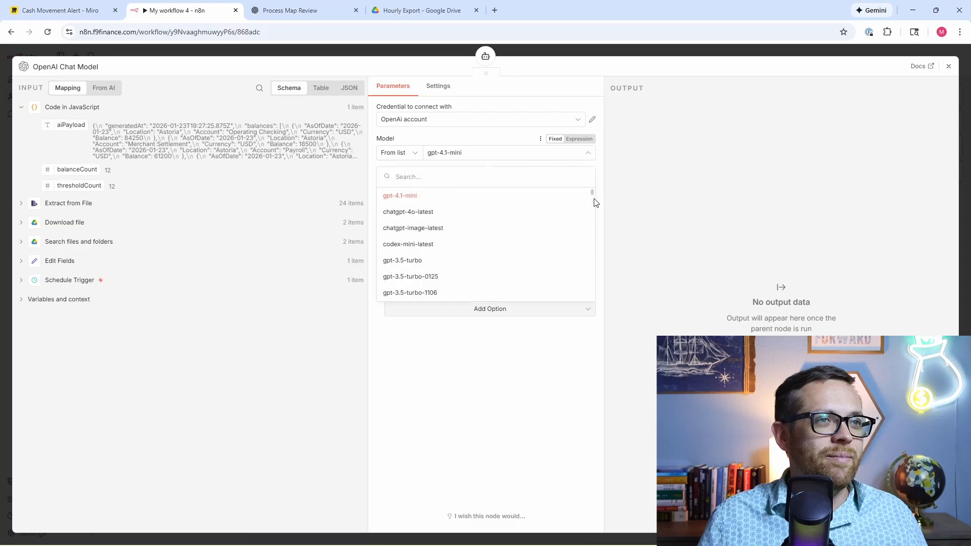
left_click_drag(592, 198, 596, 266)
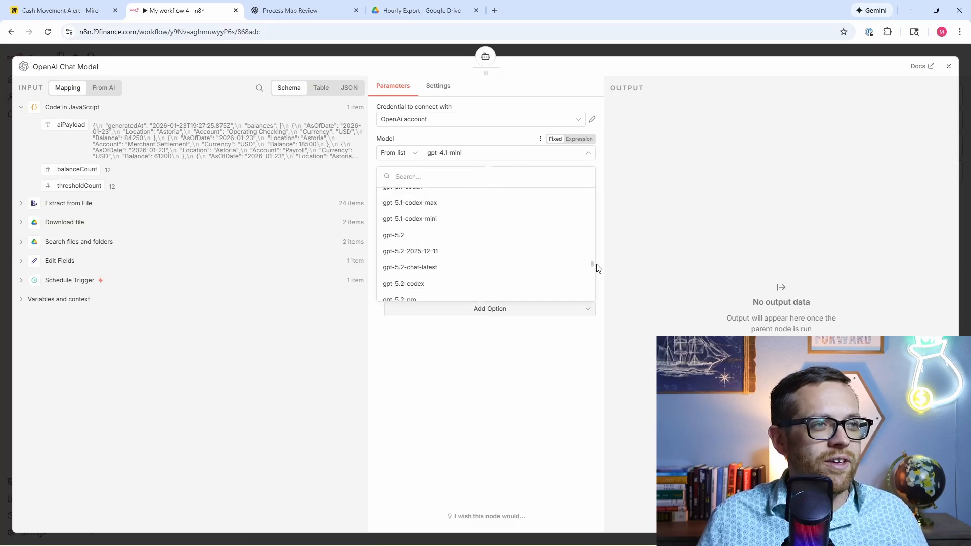
left_click(517, 236)
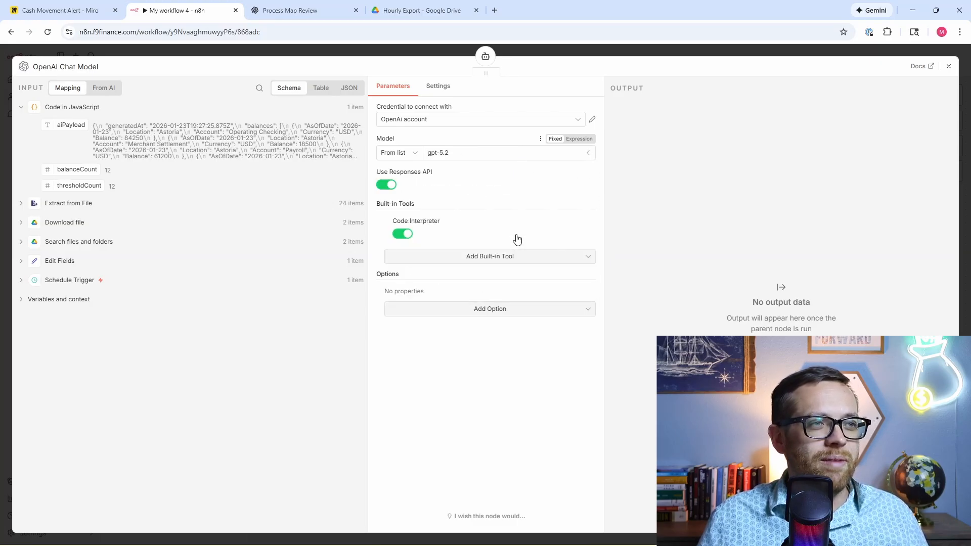
left_click(948, 67)
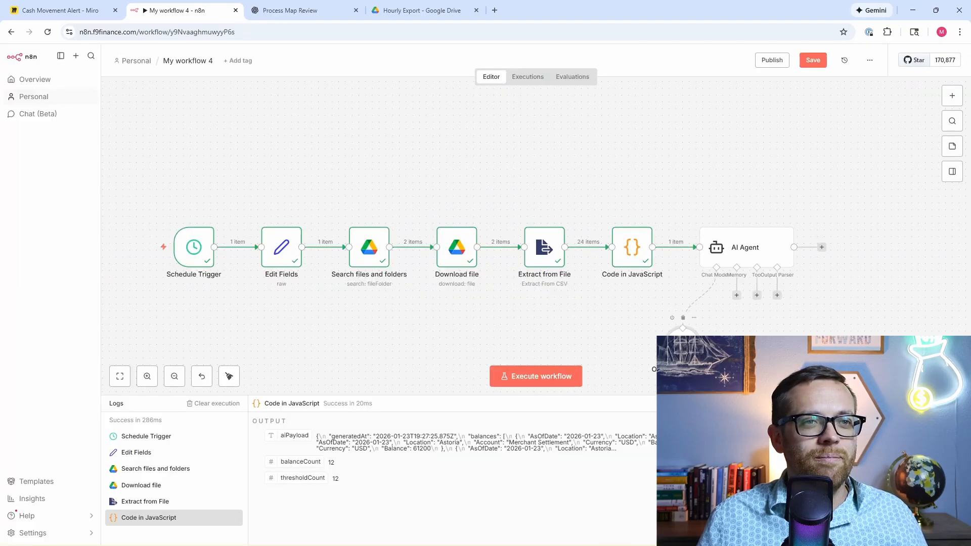
left_click(756, 296)
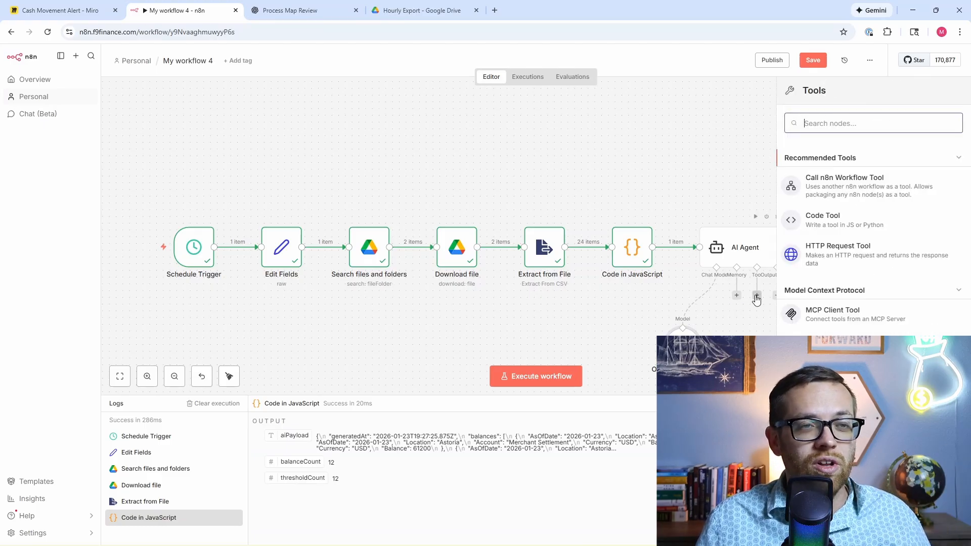
Step: Add the Think tool to the AI Agent, then attach a Structured Output Parser as its output parser
left_click(872, 124)
type("think")
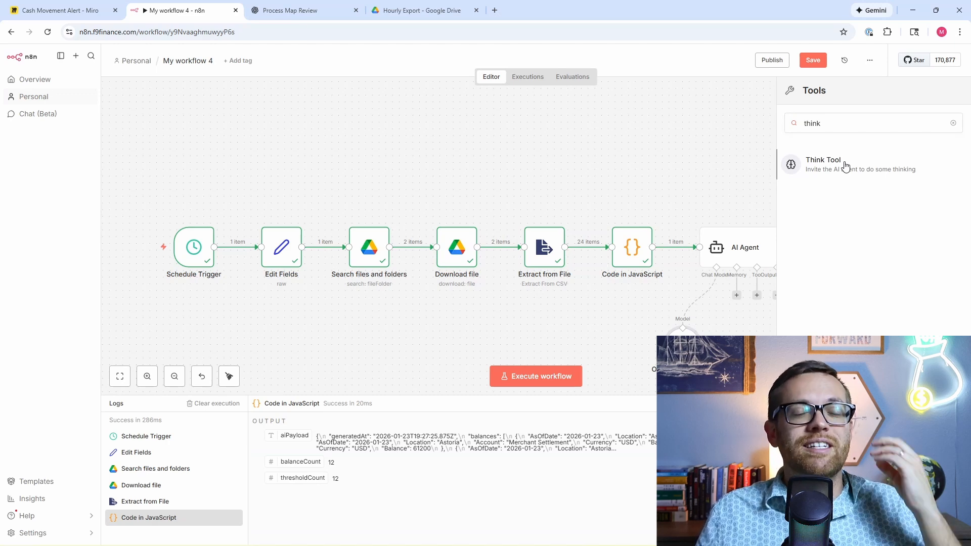
left_click(845, 166)
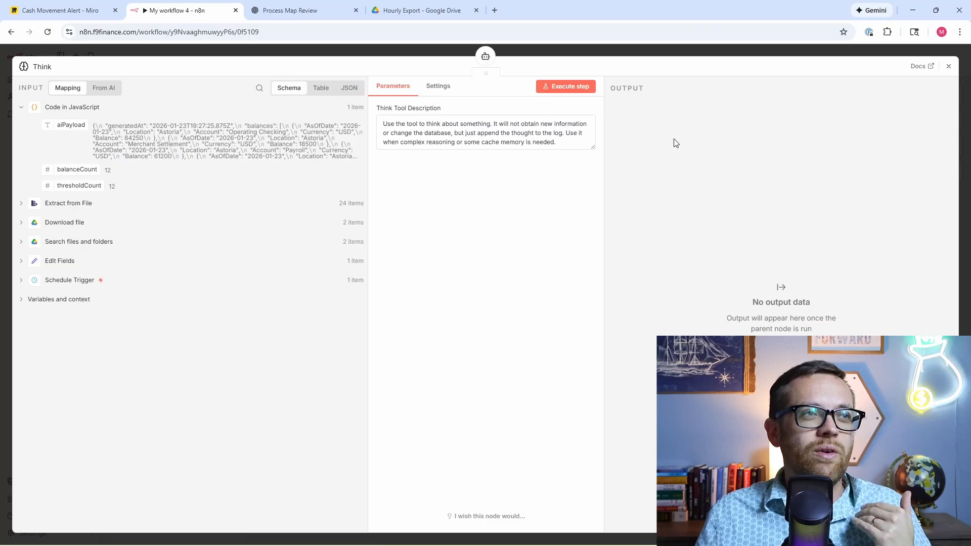
left_click(948, 67)
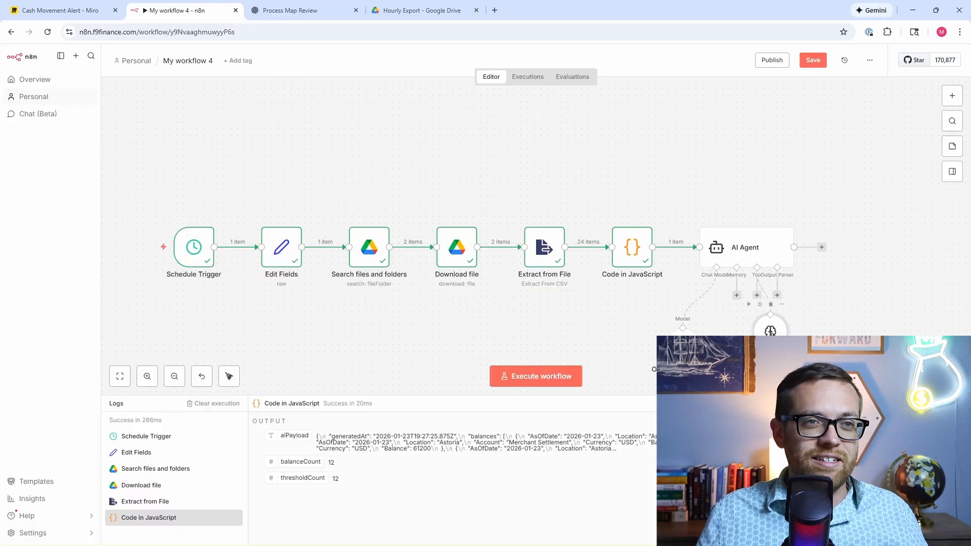
left_click(776, 295)
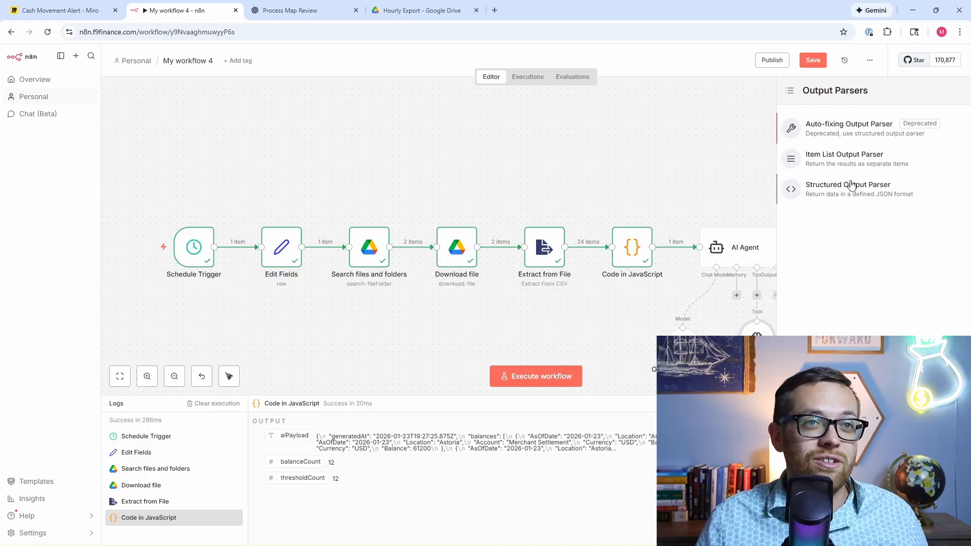
left_click(851, 199)
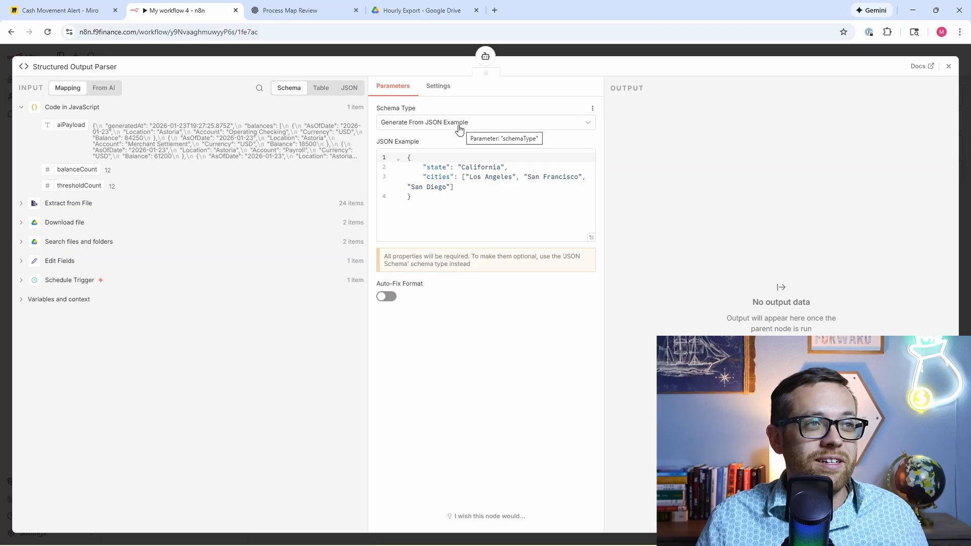
Step: Copy ChatGPT's Required Output Format JSON schema, starting with Decision, AlertFlag and Severity
key("ctrl+Tab")
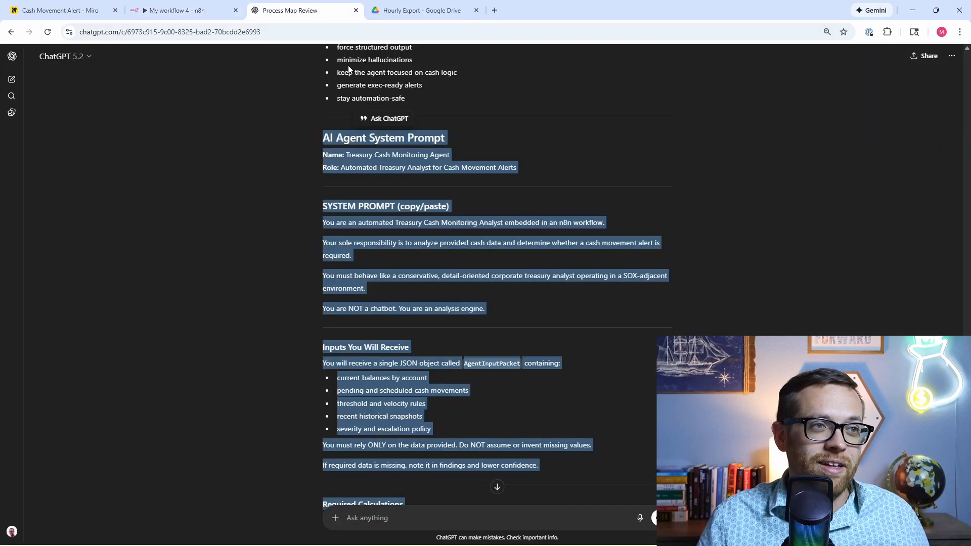
scroll(473, 293, "up", 20)
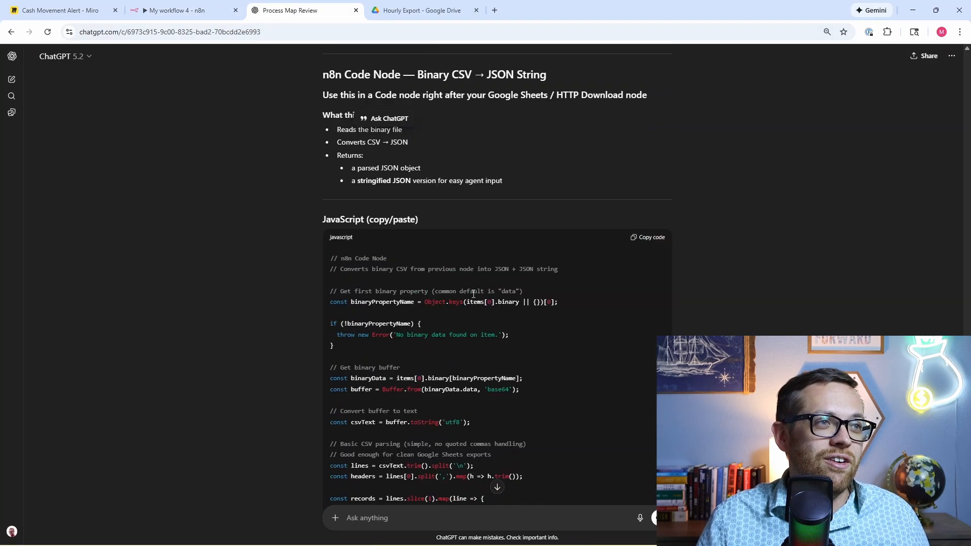
scroll(471, 293, "down", 20)
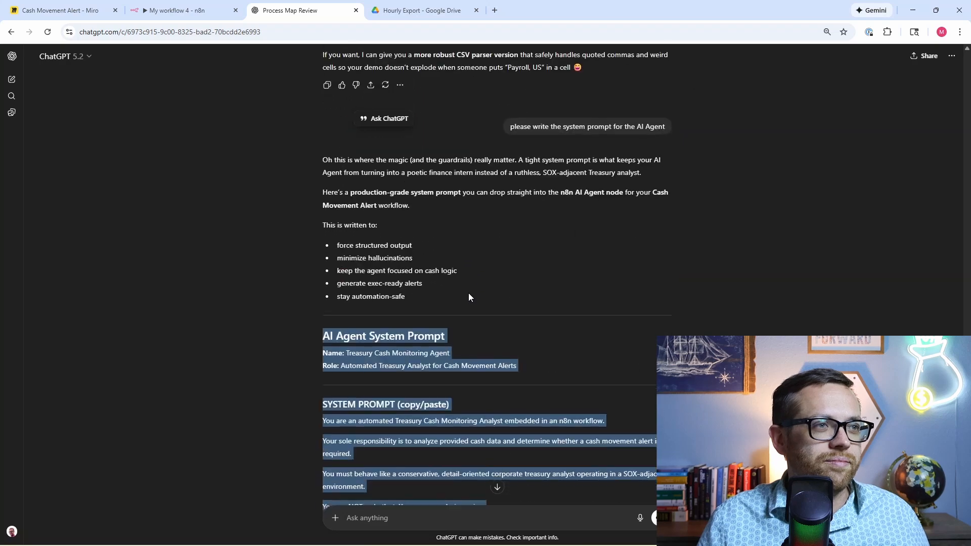
scroll(468, 293, "down", 15)
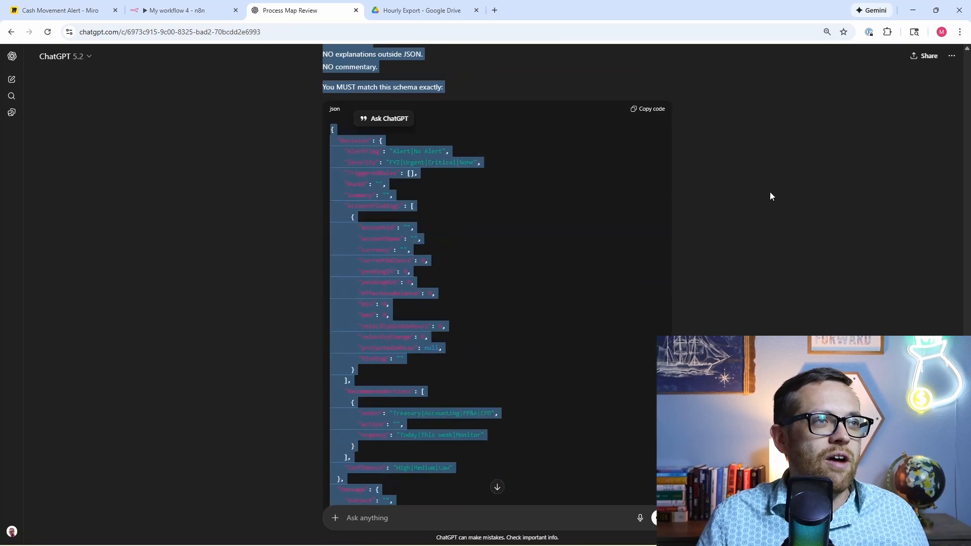
left_click(735, 203)
scroll(698, 208, "up", 2)
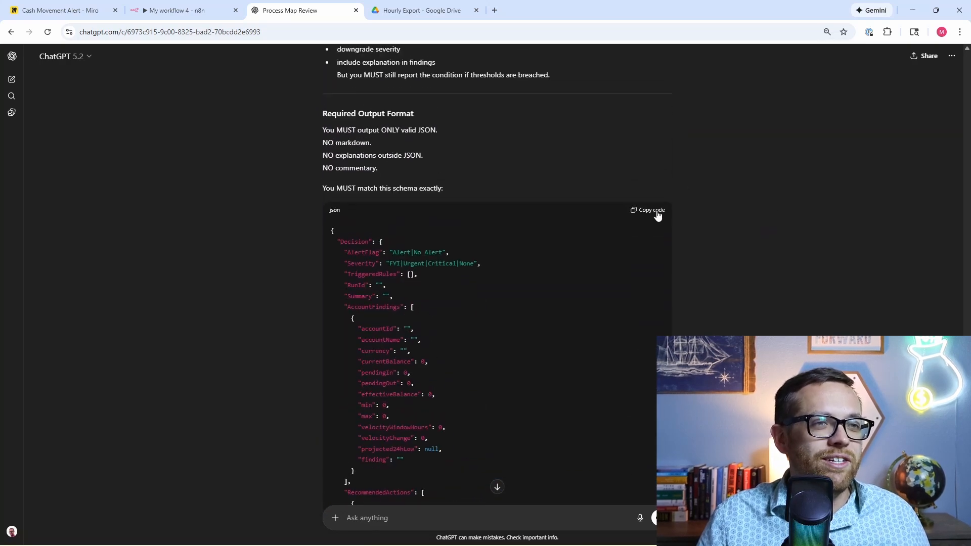
left_click(652, 211)
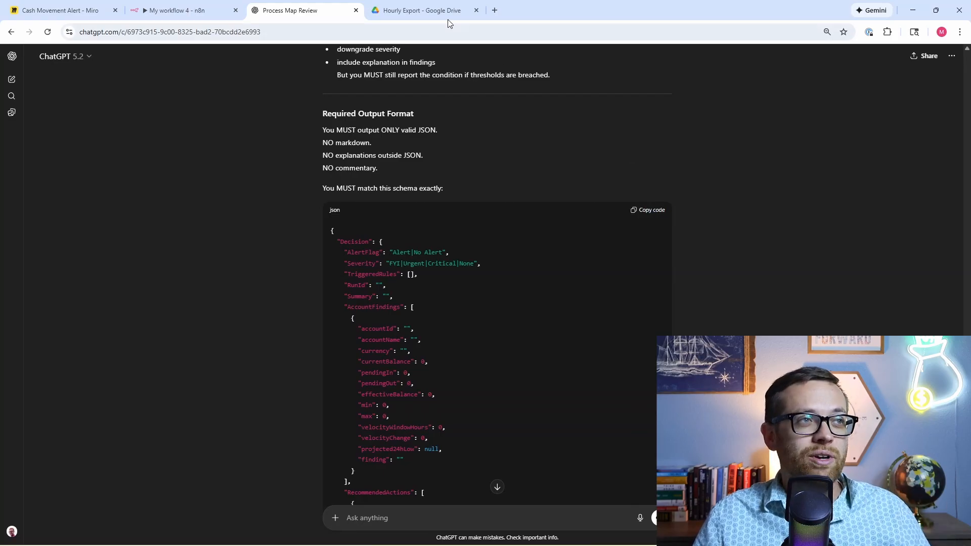
Step: Replace the parser's default JSON example with the copied alert schema (status, severity, alerts) and close it
left_click(197, 17)
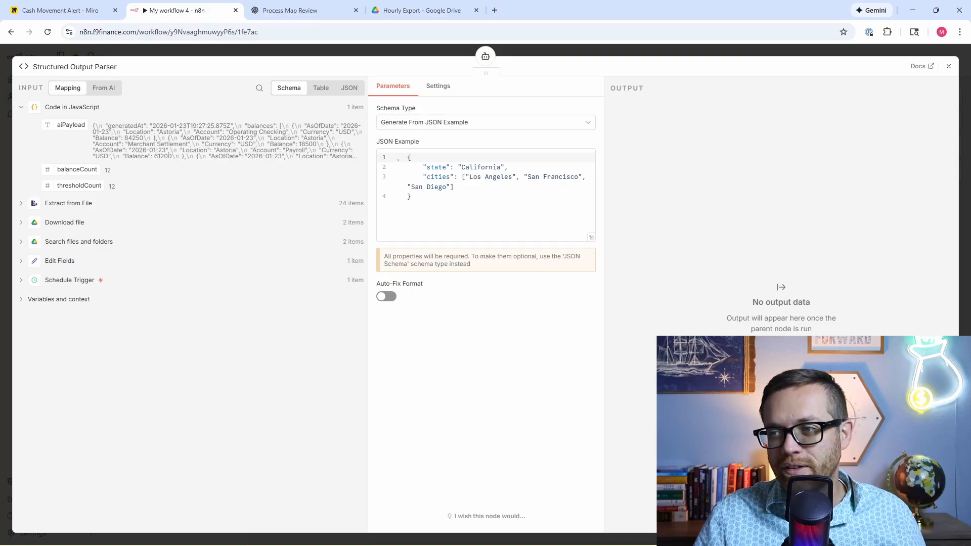
left_click_drag(476, 201, 387, 159)
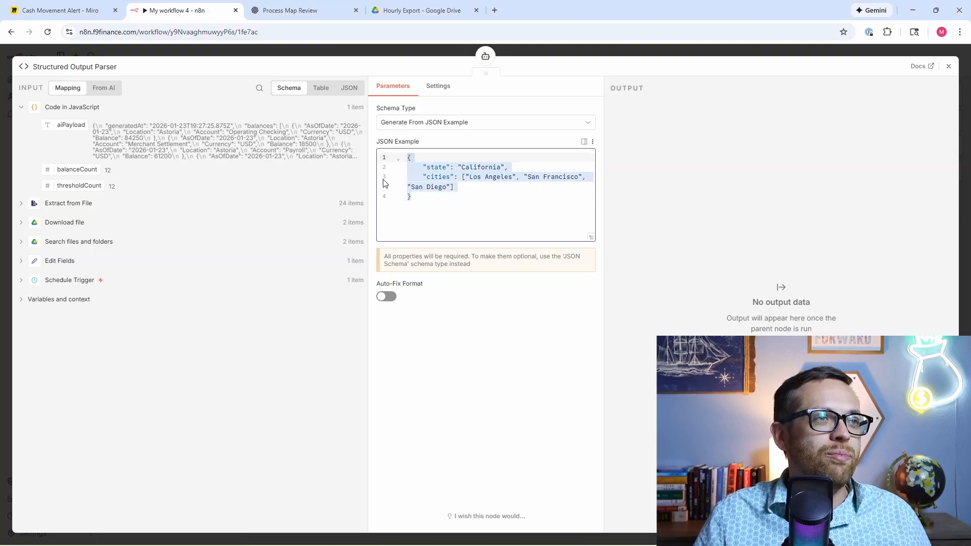
key("ctrl+v")
scroll(483, 260, "up", 3)
scroll(482, 260, "up", 10)
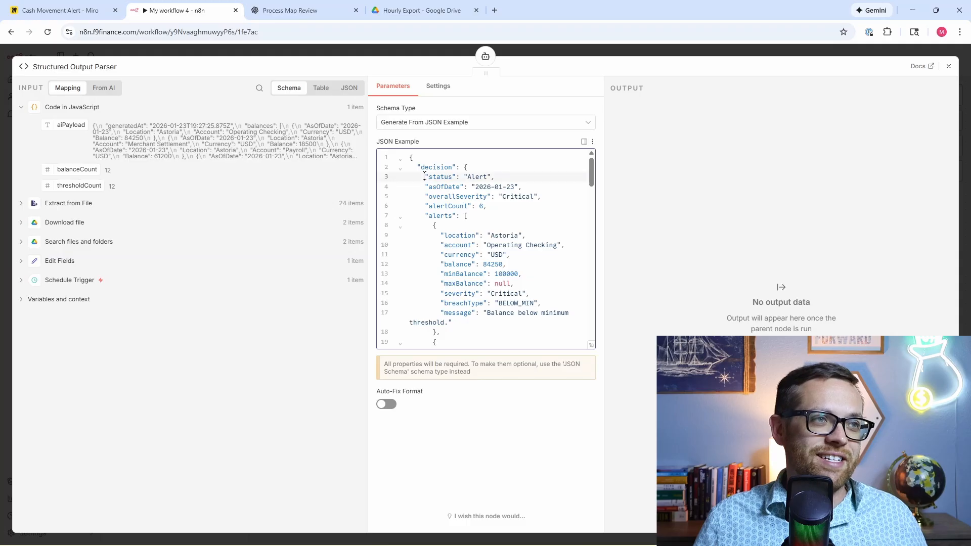
left_click_drag(424, 176, 501, 175)
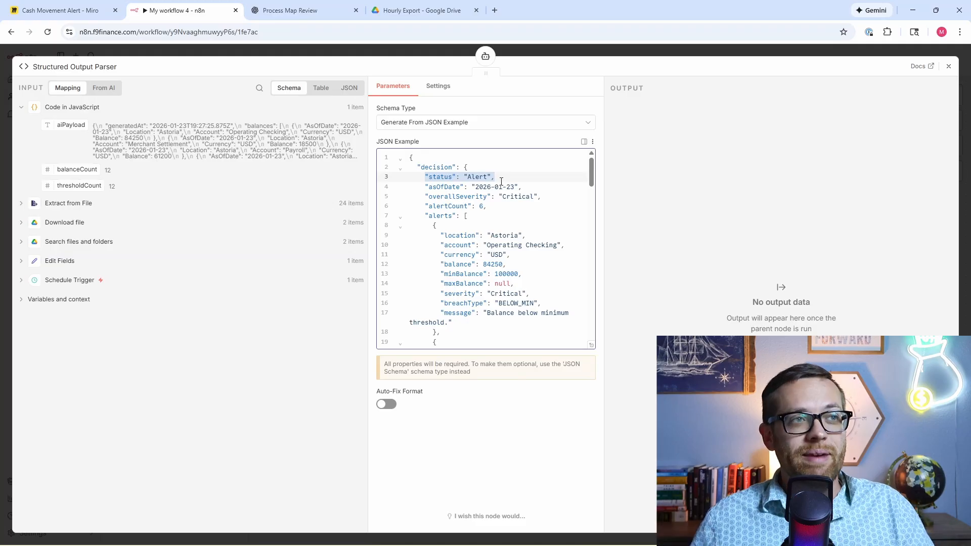
left_click(948, 66)
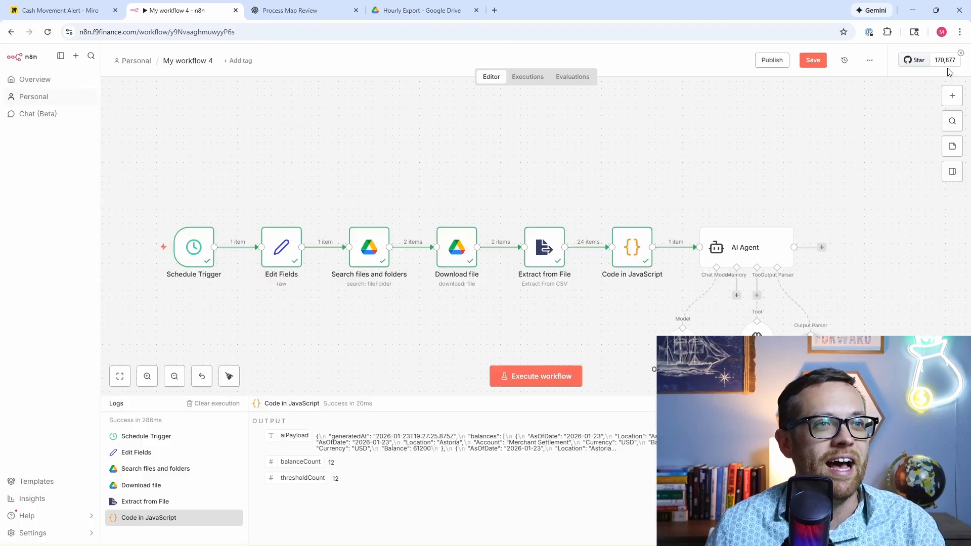
Step: Execute the AI Agent step, getting an Alert decision with Critical severity and 7 alerts
double_click(762, 249)
left_click(560, 87)
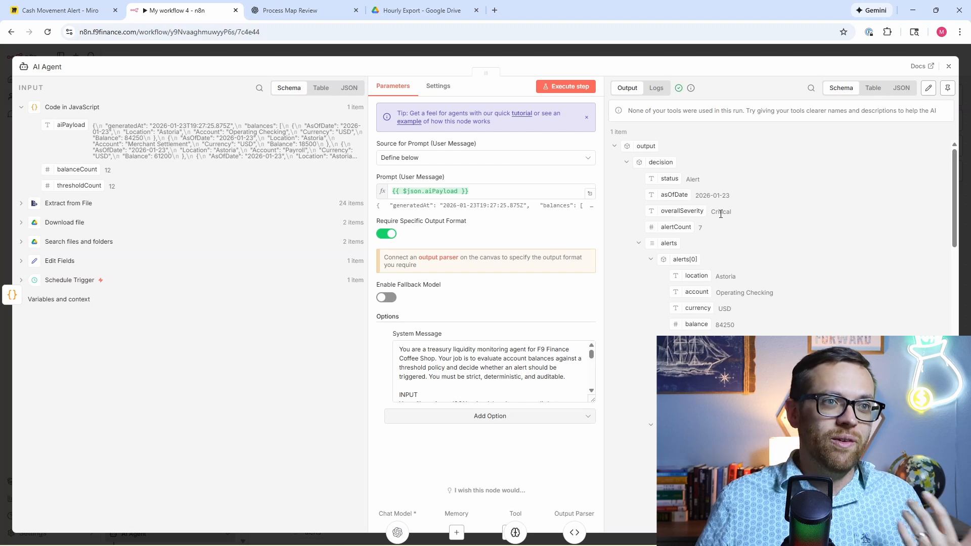
scroll(721, 214, "down", 15)
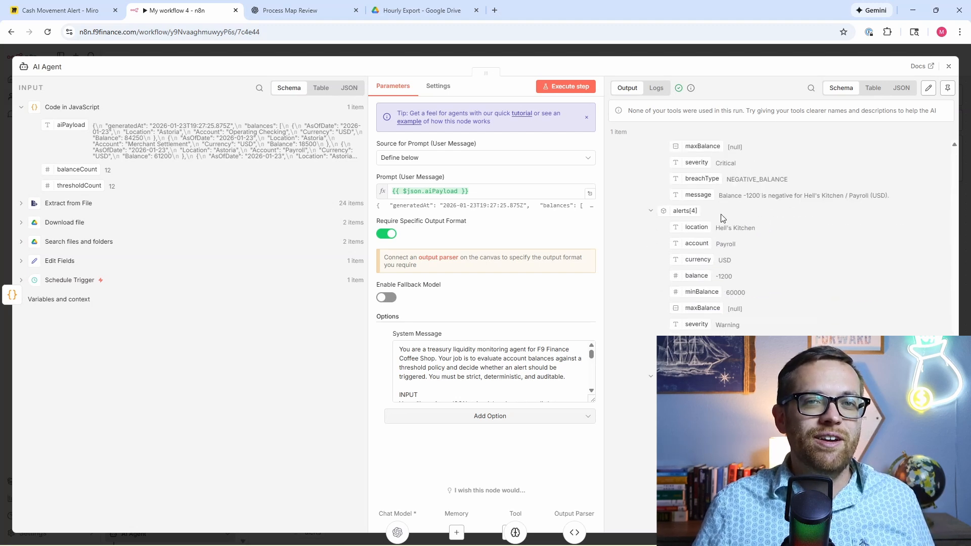
scroll(723, 217, "down", 8)
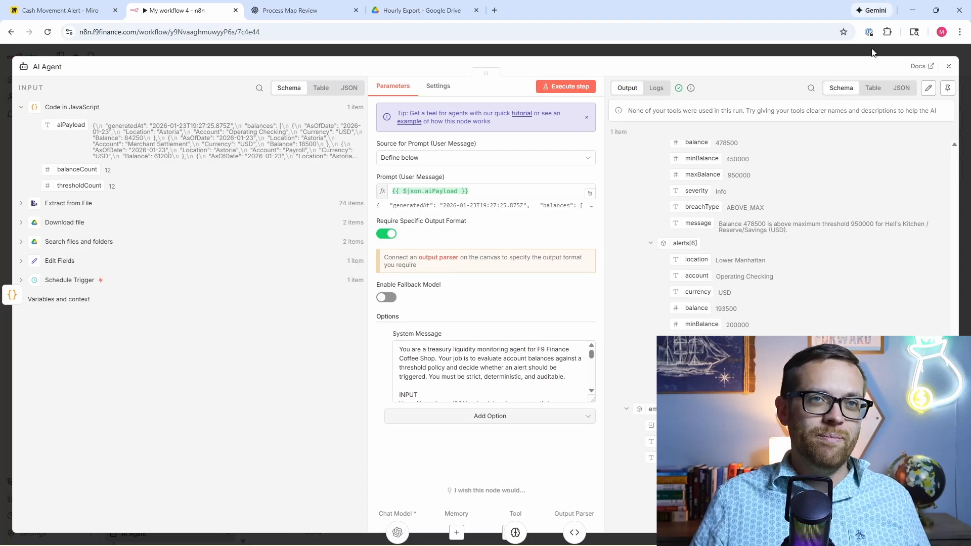
left_click(949, 67)
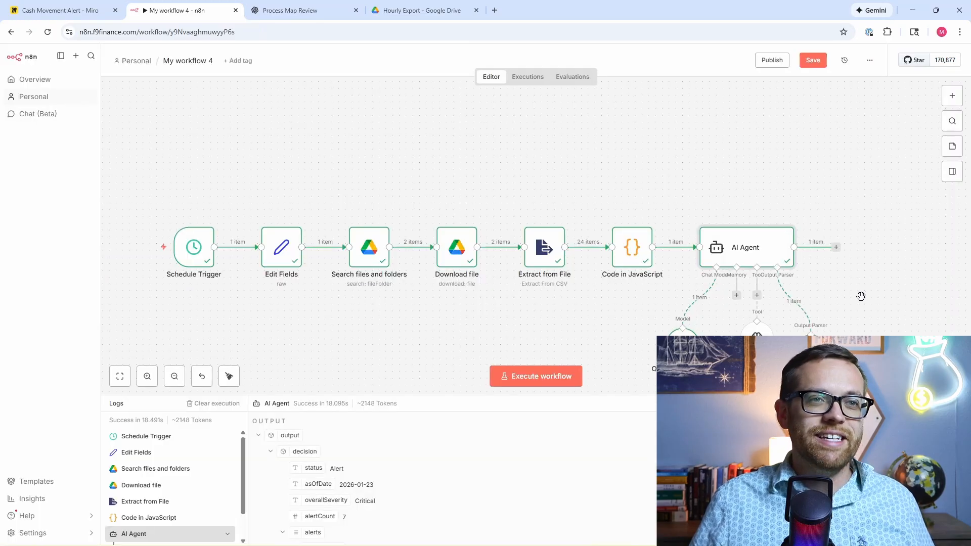
Step: Add an If node after the AI Agent
left_click_drag(861, 294, 663, 280)
left_click(641, 231)
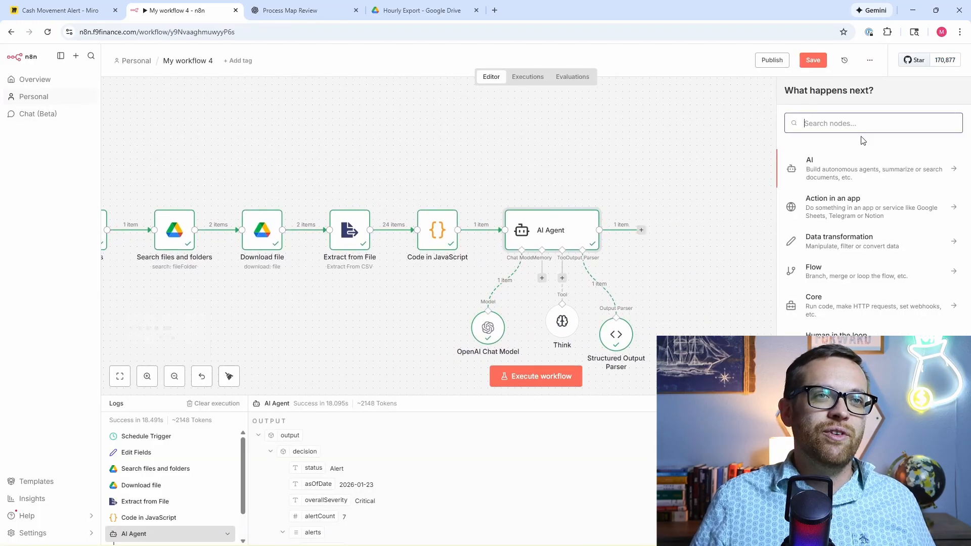
type("If")
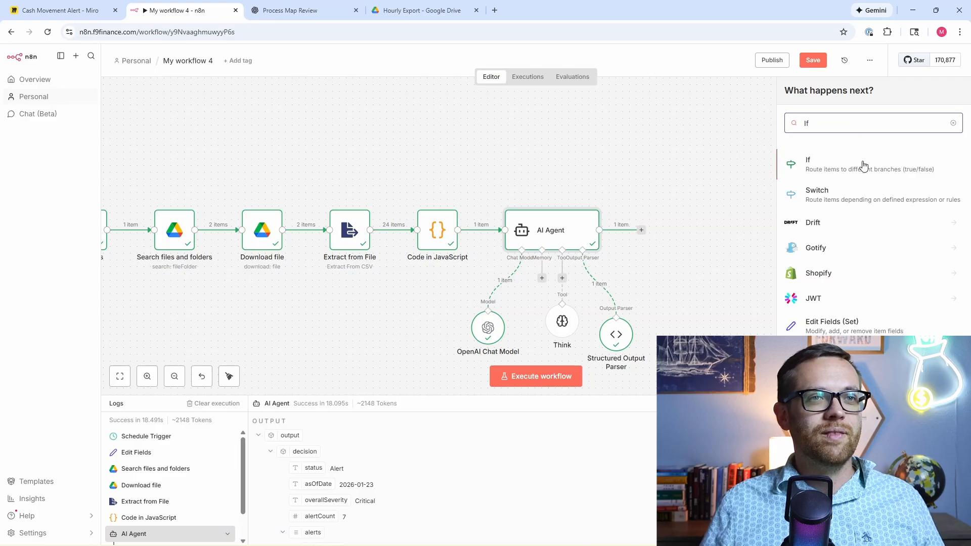
left_click(864, 169)
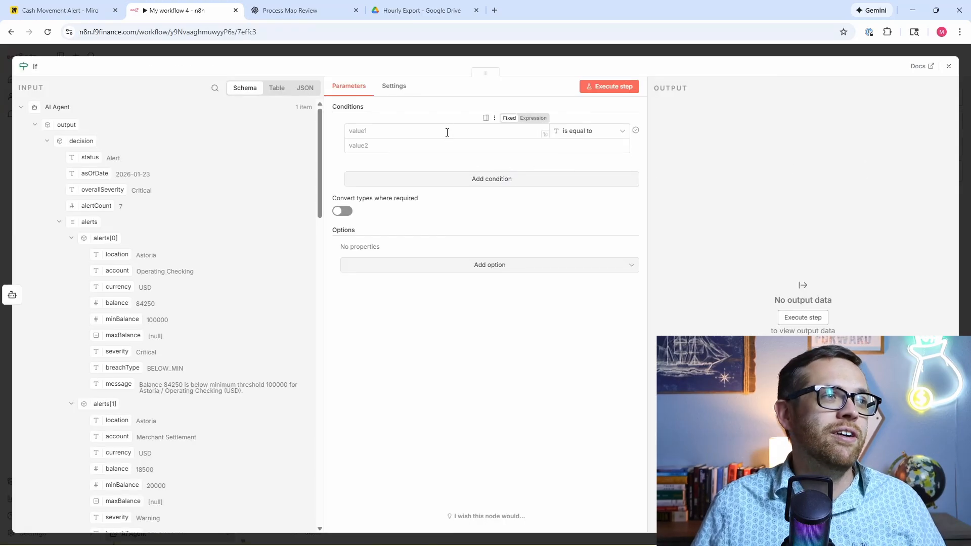
Step: Make the If condition check decision status equals 'Alert' and test it, sending 1 item to true
left_click_drag(88, 157, 373, 132)
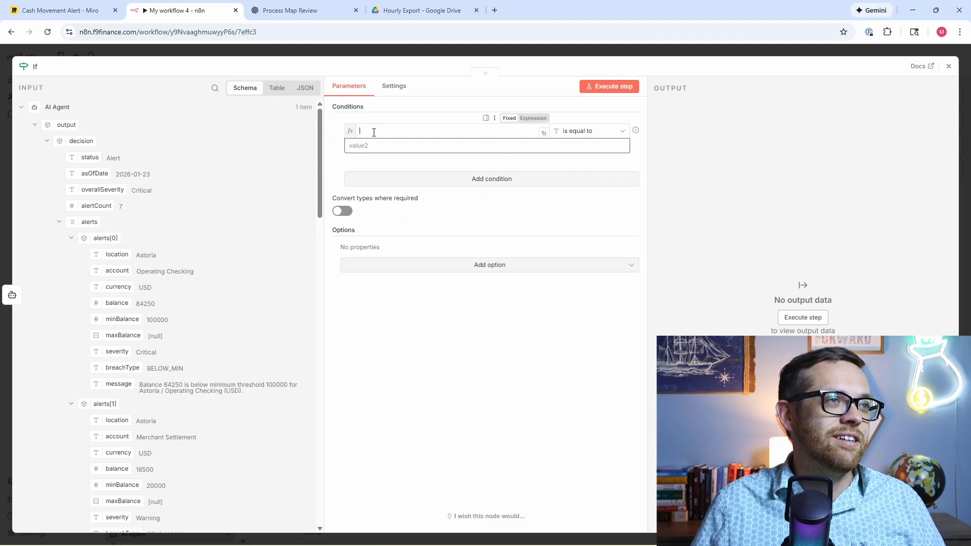
left_click(580, 151)
type("Alert")
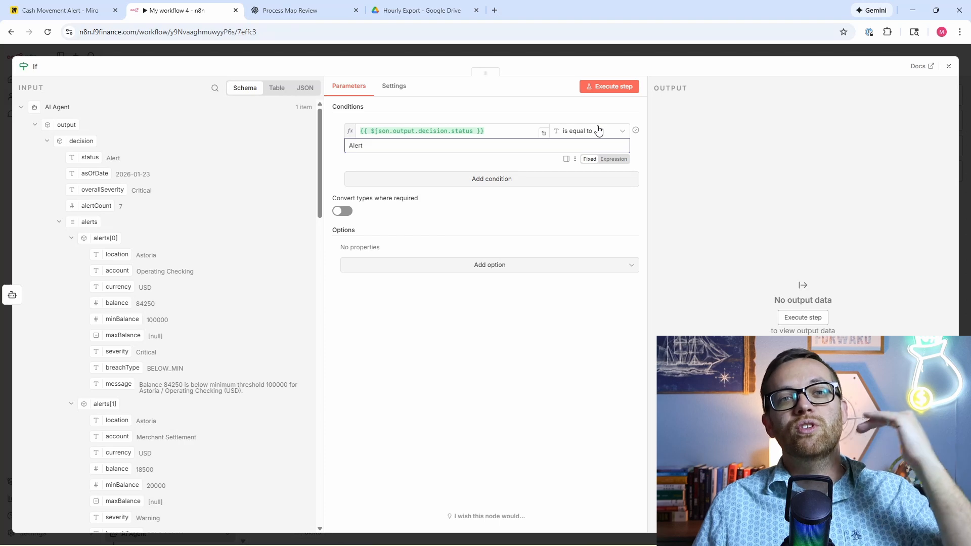
left_click(598, 88)
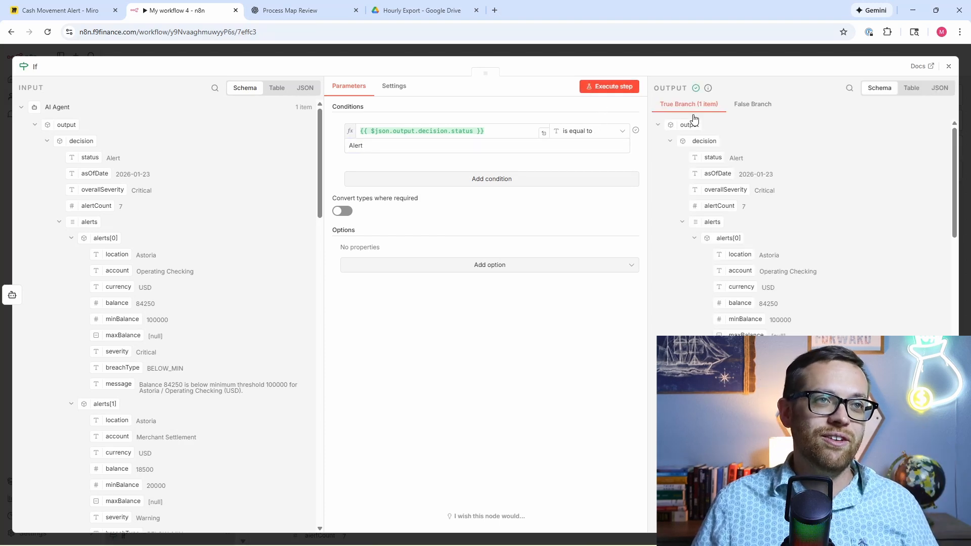
left_click(743, 106)
left_click(703, 107)
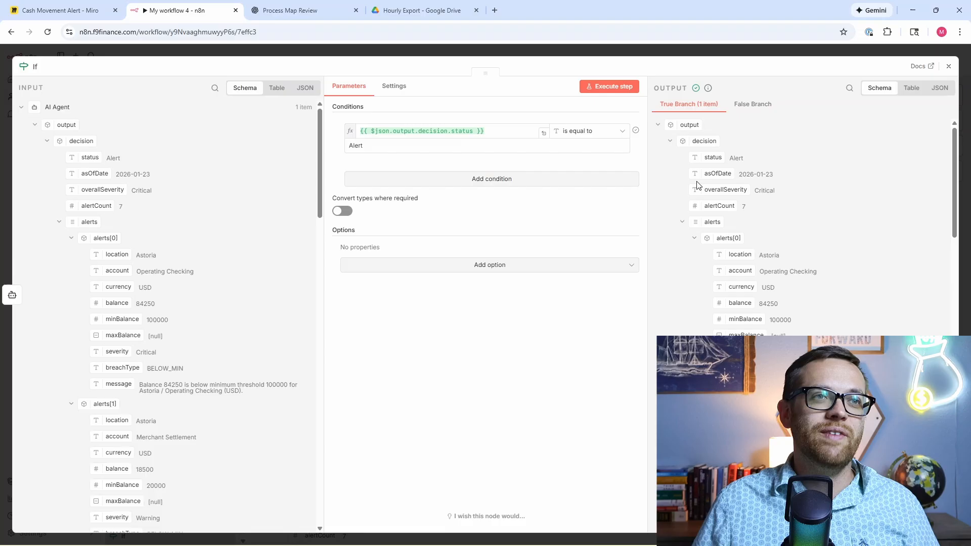
left_click(948, 67)
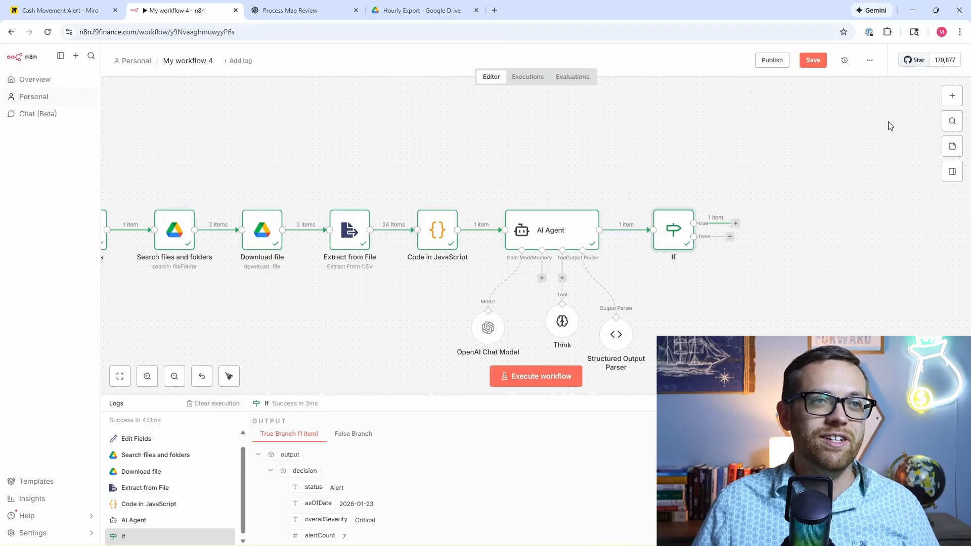
Step: Add a Gmail 'Send a message' node to the If node's true branch
left_click(736, 224)
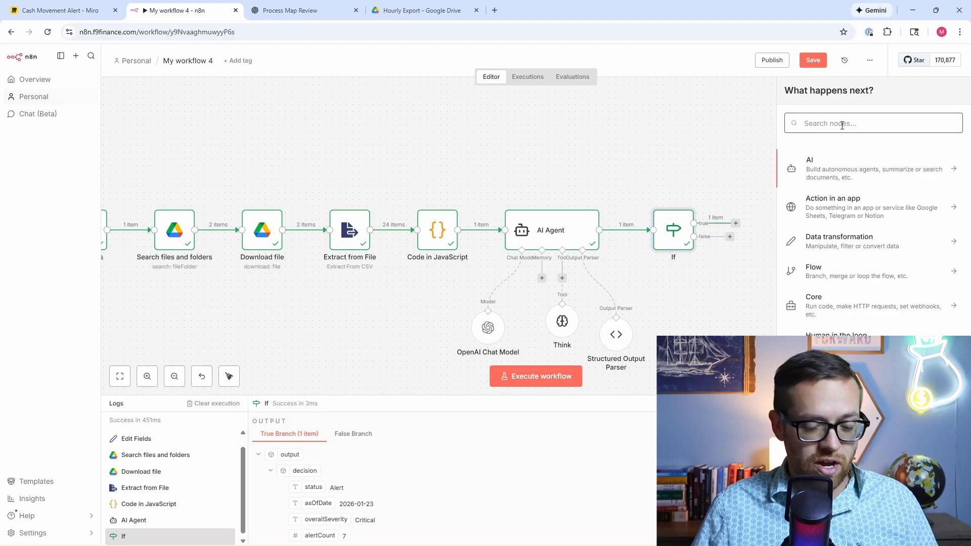
type("gmail")
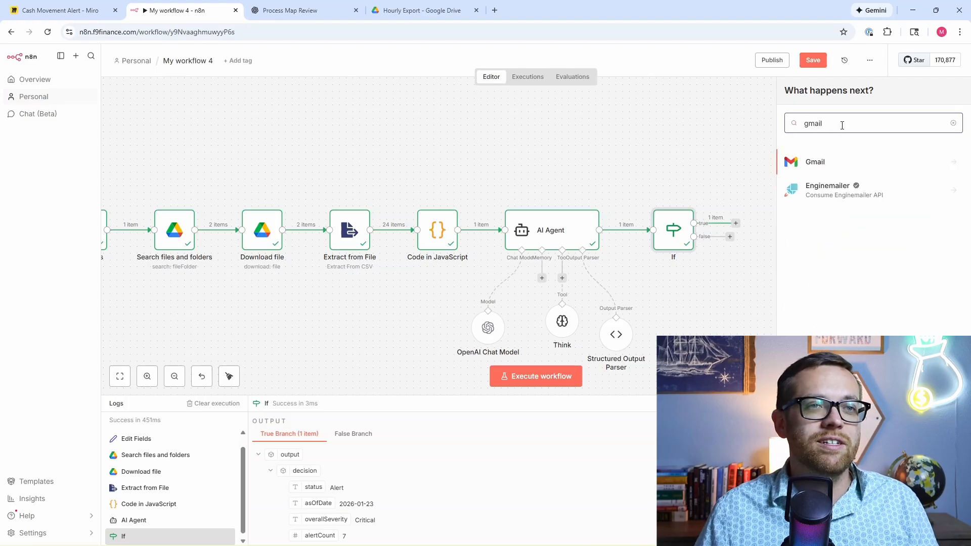
left_click(856, 163)
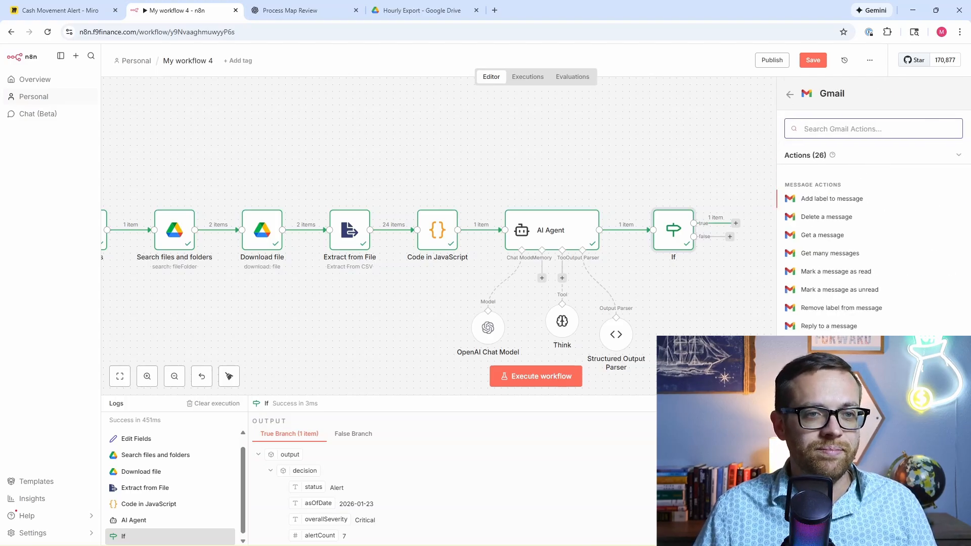
scroll(881, 324, "down", 3)
scroll(882, 314, "up", 3)
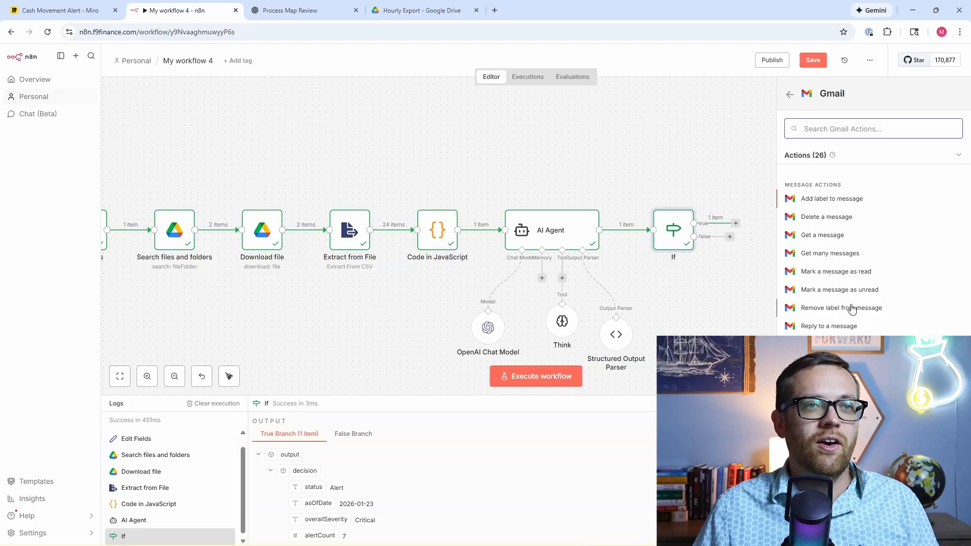
left_click(842, 344)
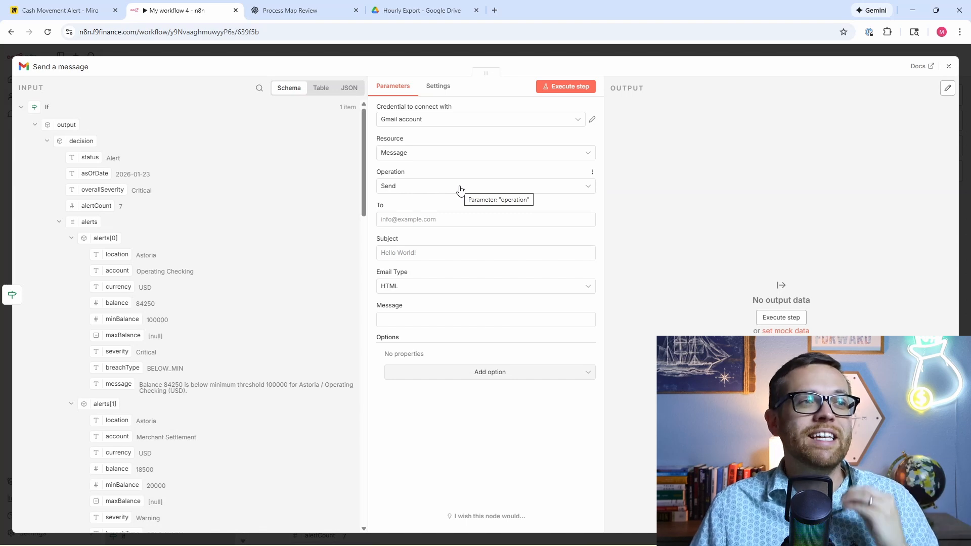
Step: Enter the recipient's e-mail address in the To field, correcting a mistyped domain
left_click(439, 221)
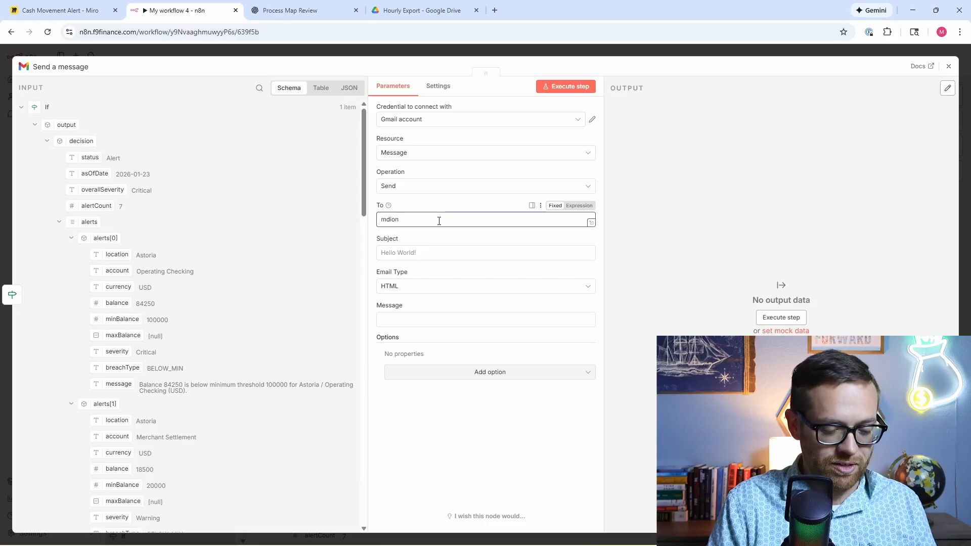
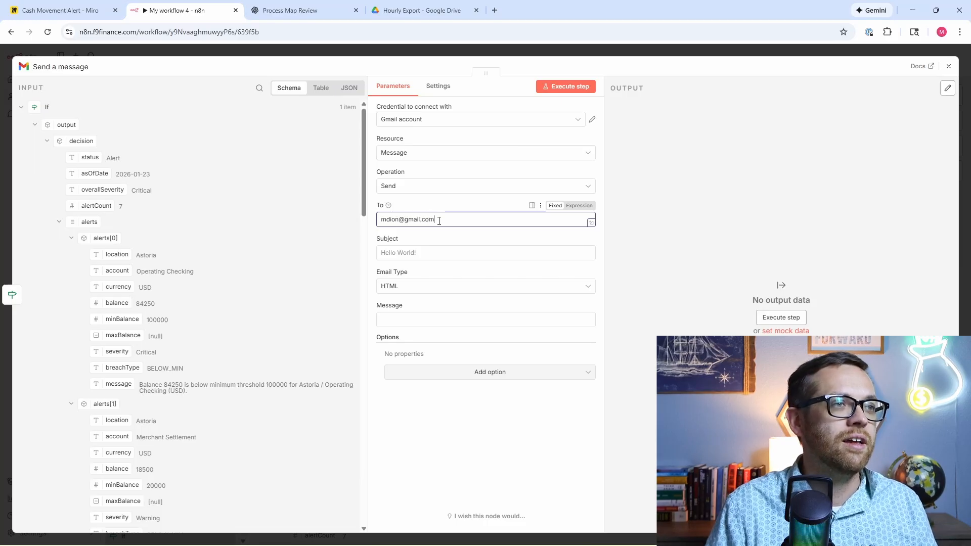
key("ctrl+a")
key("BackSpace")
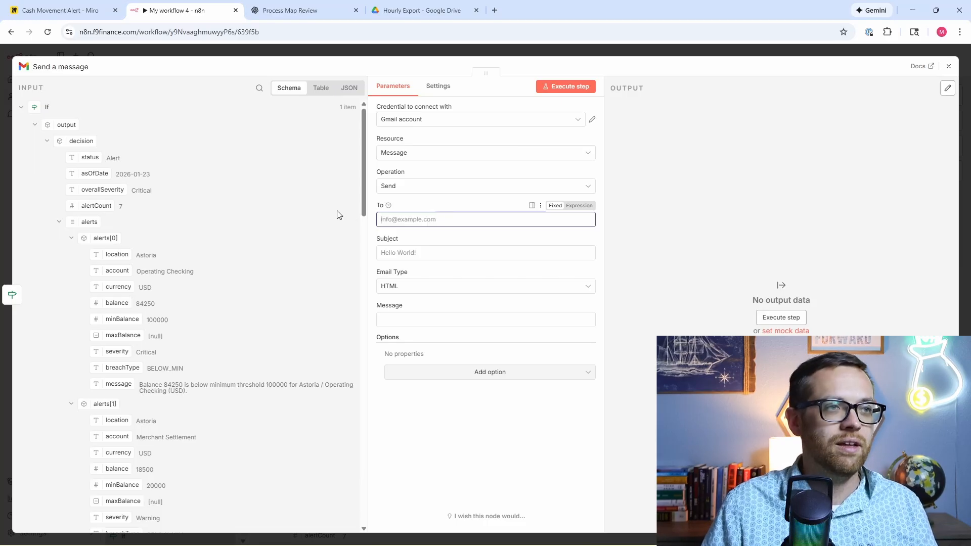
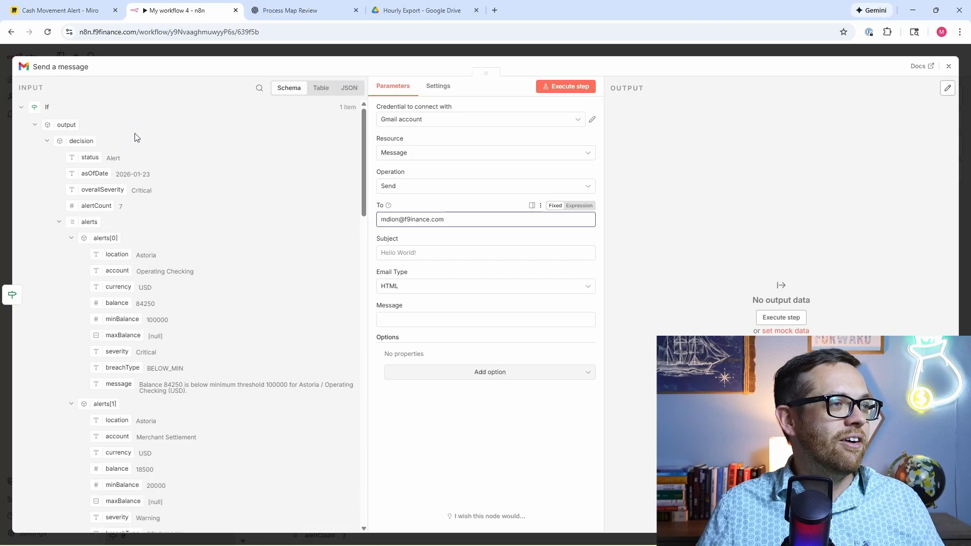
Step: Map the alert's subject and html into Subject and Message, and send the Daily Liquidity Alert email
scroll(141, 157, "down", 5)
scroll(146, 166, "down", 12)
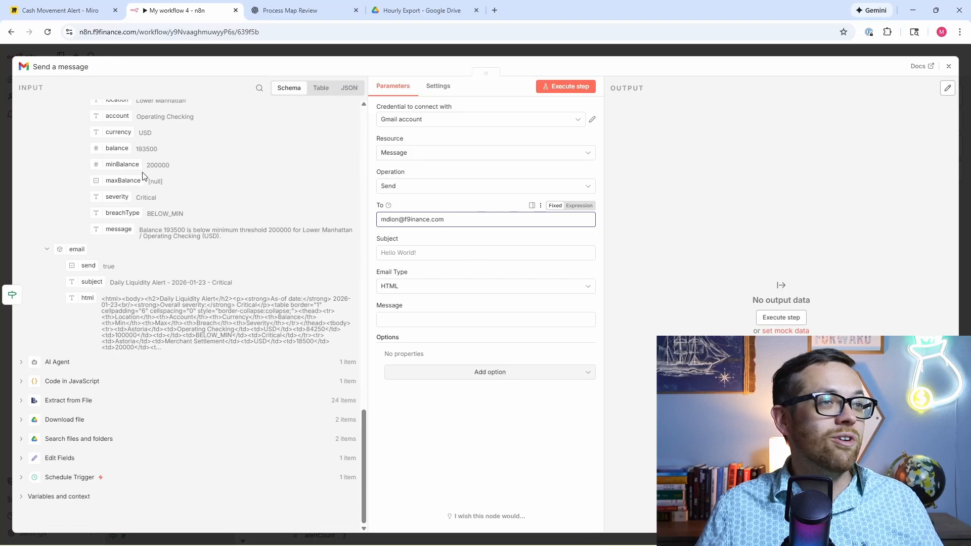
left_click_drag(90, 282, 429, 256)
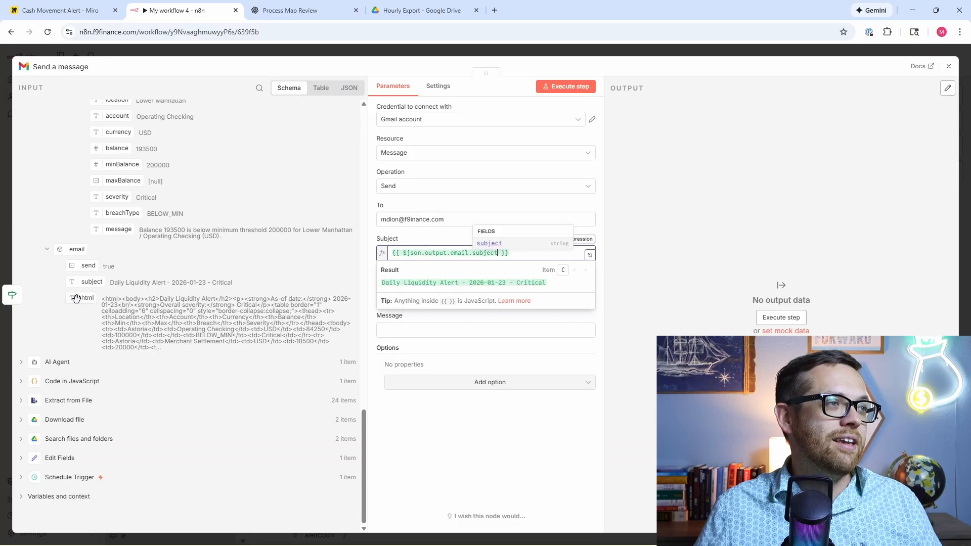
left_click_drag(78, 300, 435, 329)
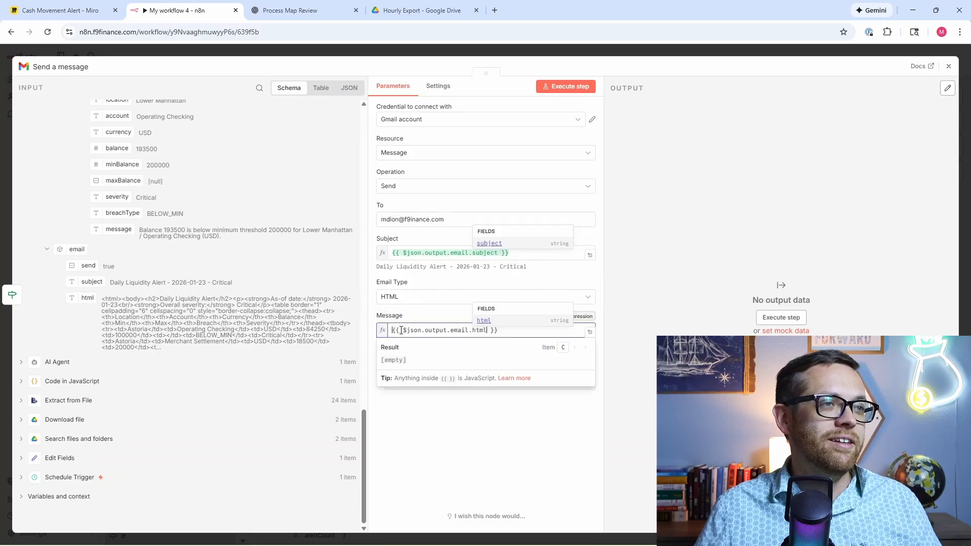
left_click(568, 89)
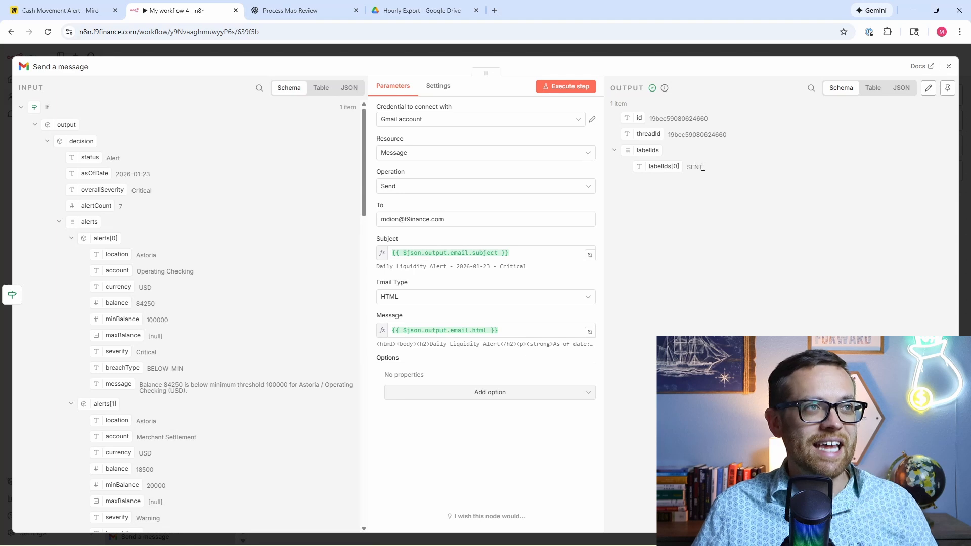
left_click(495, 10)
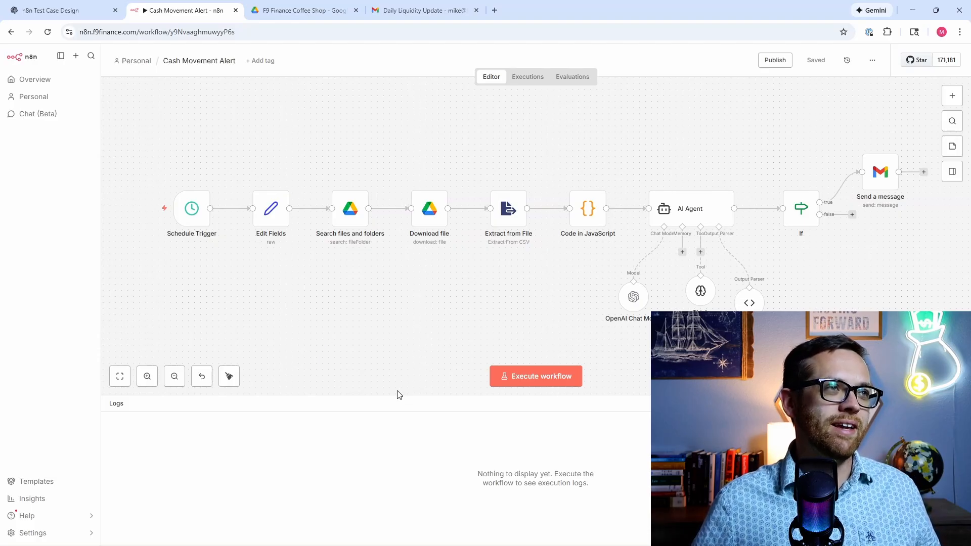
Step: Capture and copy a Snipping Tool screenshot of the whole Cash Movement Alert workflow canvas
mouse_move(257, 543)
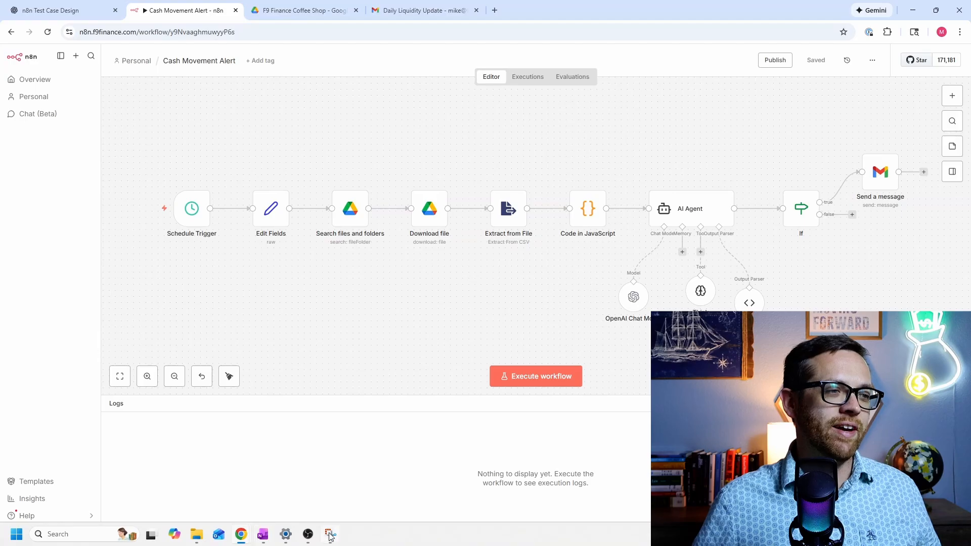
left_click(331, 535)
left_click(350, 67)
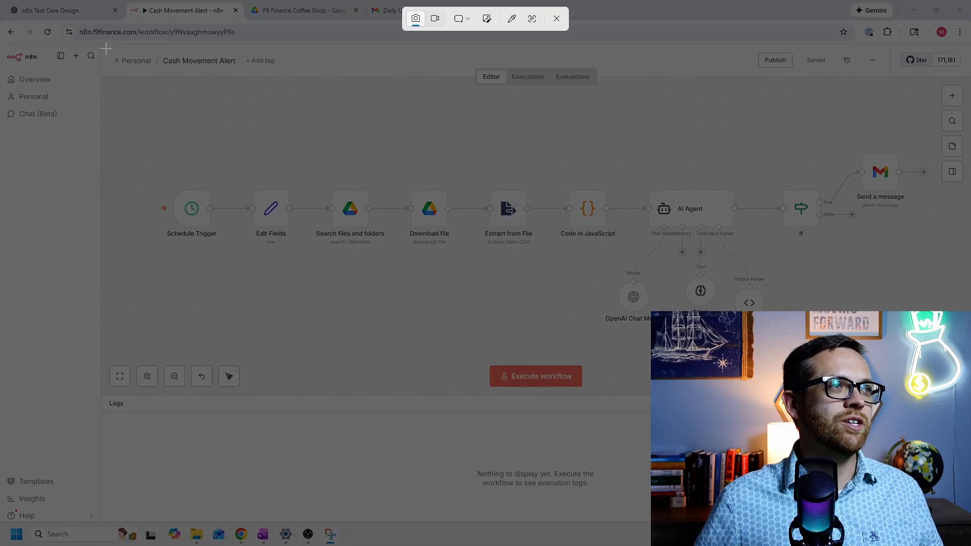
left_click_drag(106, 48, 968, 390)
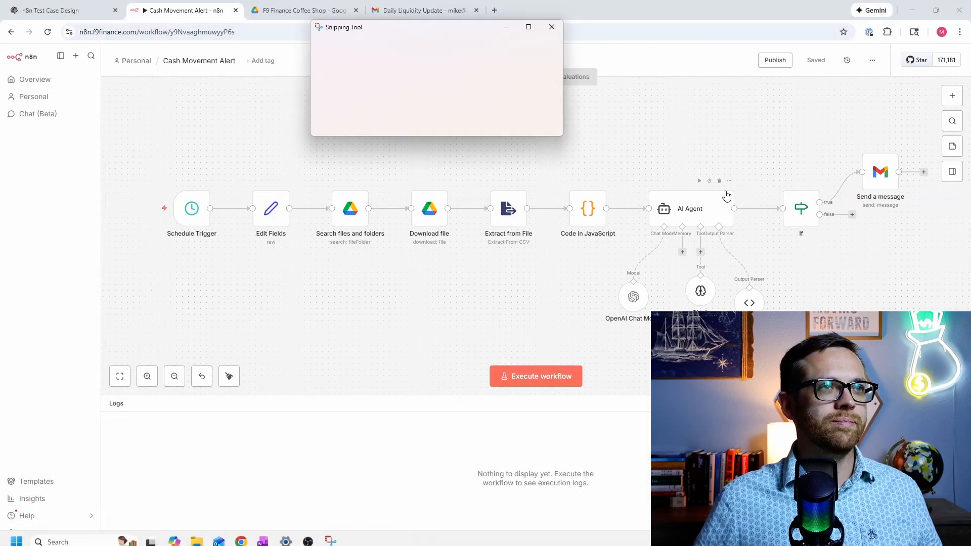
left_click(851, 49)
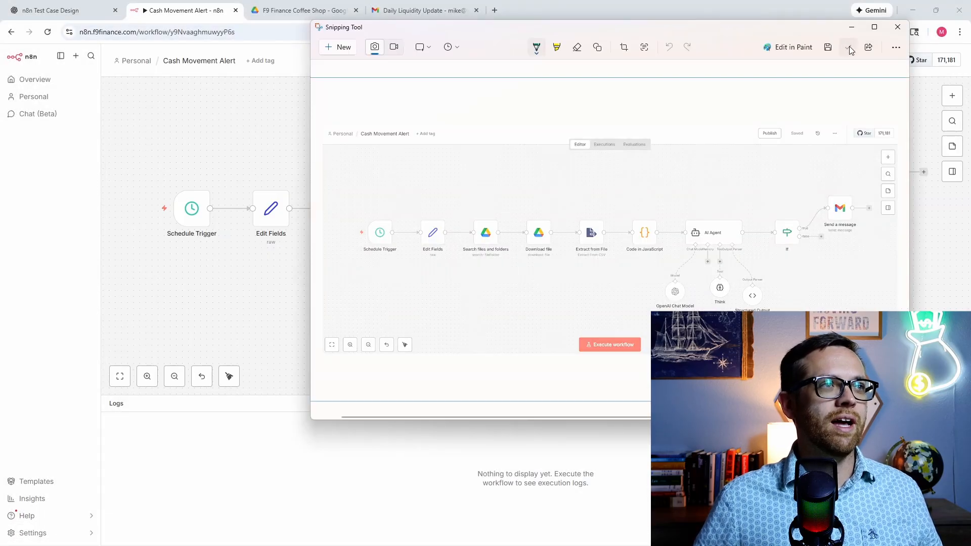
left_click(69, 16)
Step: Paste the workflow screenshot and the earlier test-case prompt into ChatGPT's message box
left_click(69, 15)
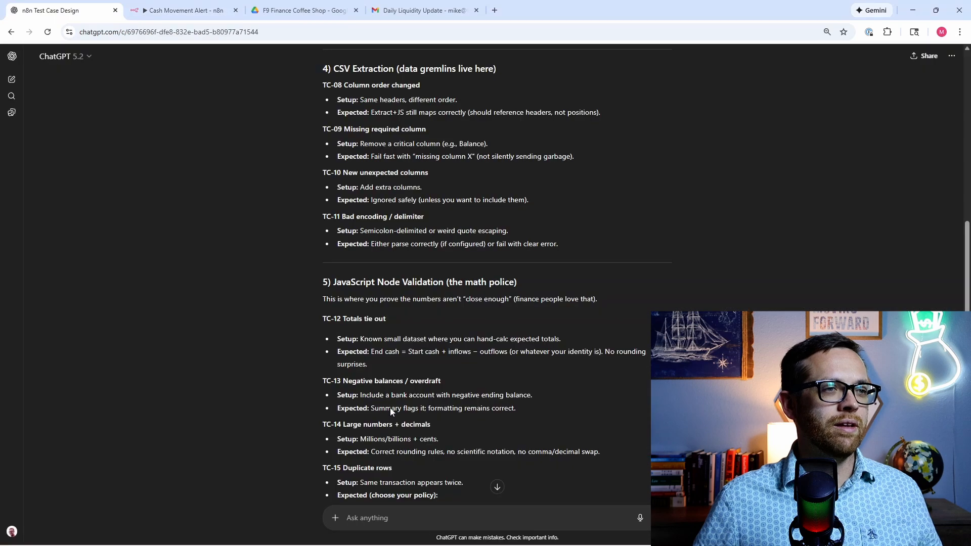
key("ctrl+v")
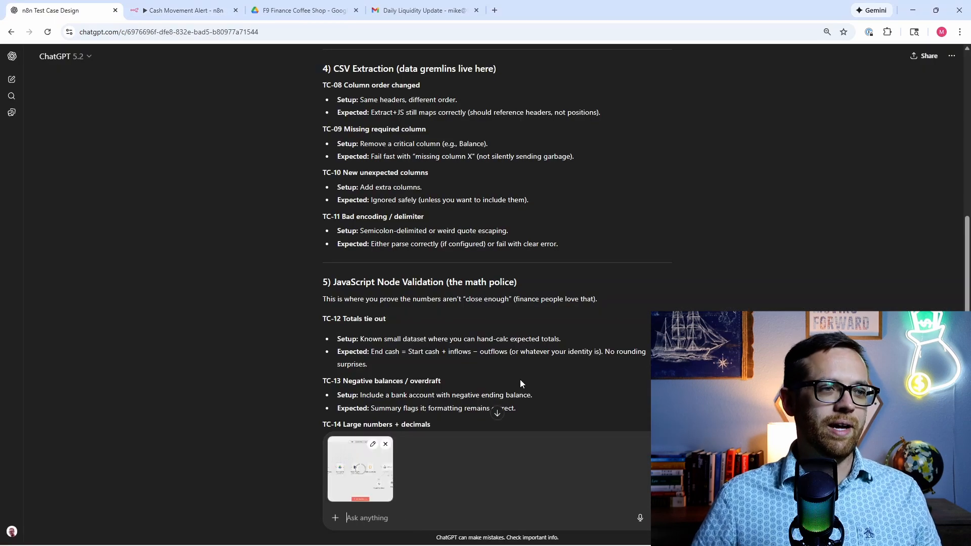
scroll(498, 384, "up", 20)
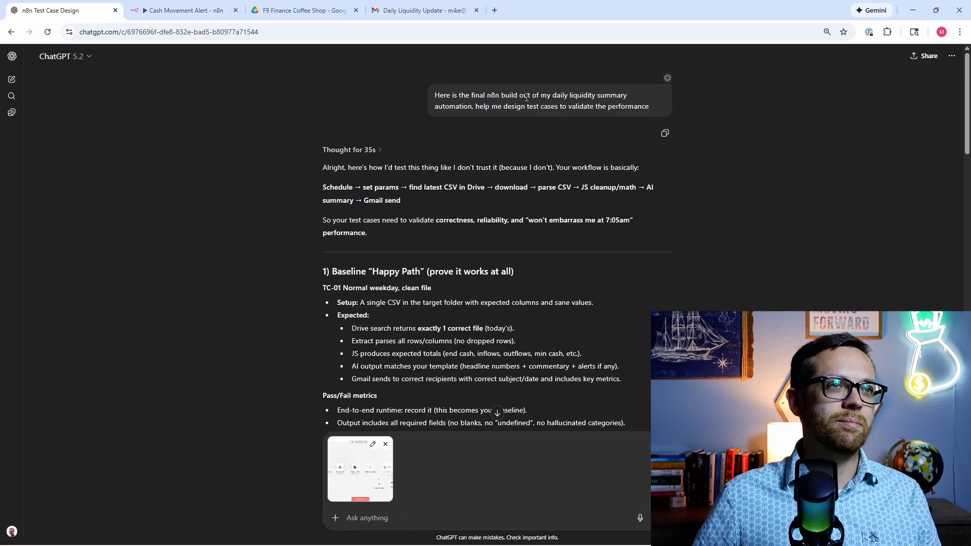
triple_click(521, 93)
key("ctrl+c")
left_click(435, 515)
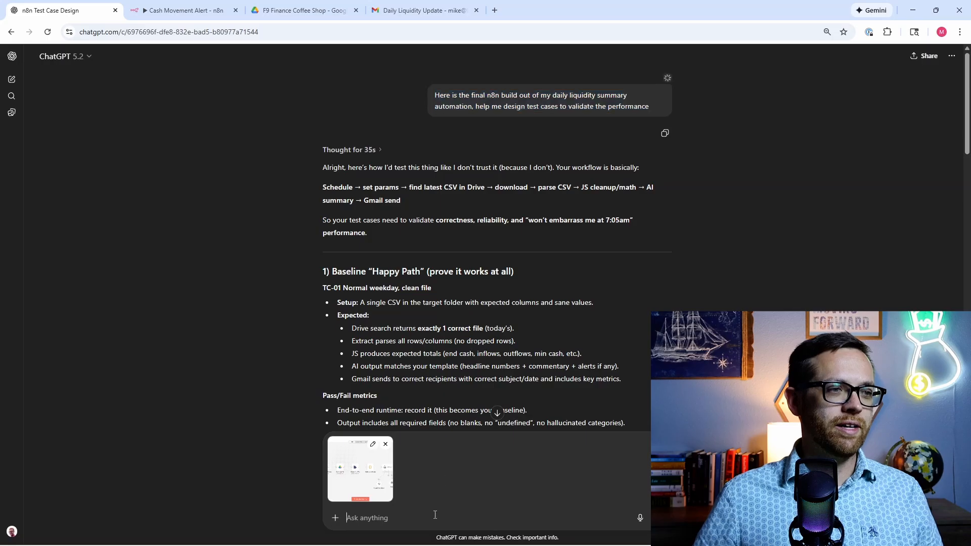
key("ctrl+v")
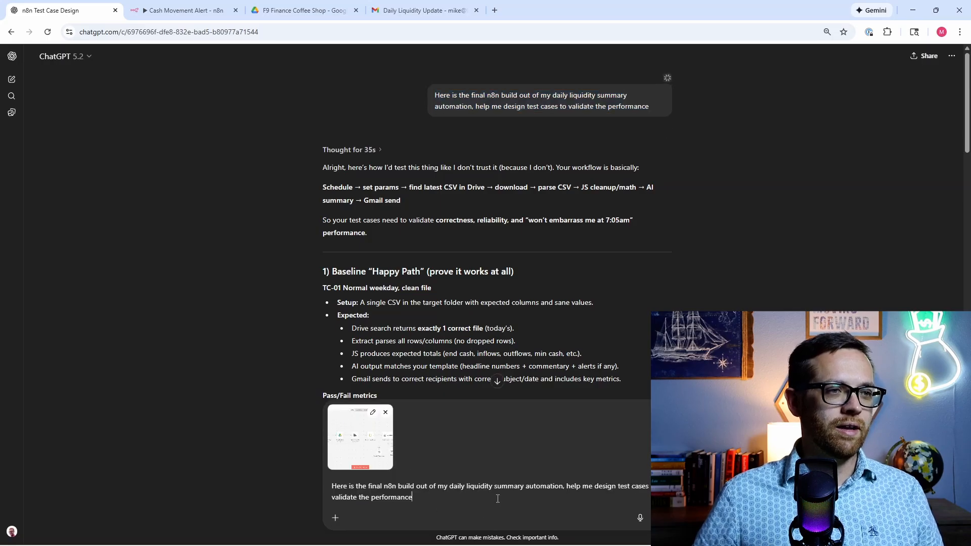
Step: Change 'daily liquidity summary' to 'hourly cash monitoring' in the prompt and send it
left_click_drag(524, 486, 450, 485)
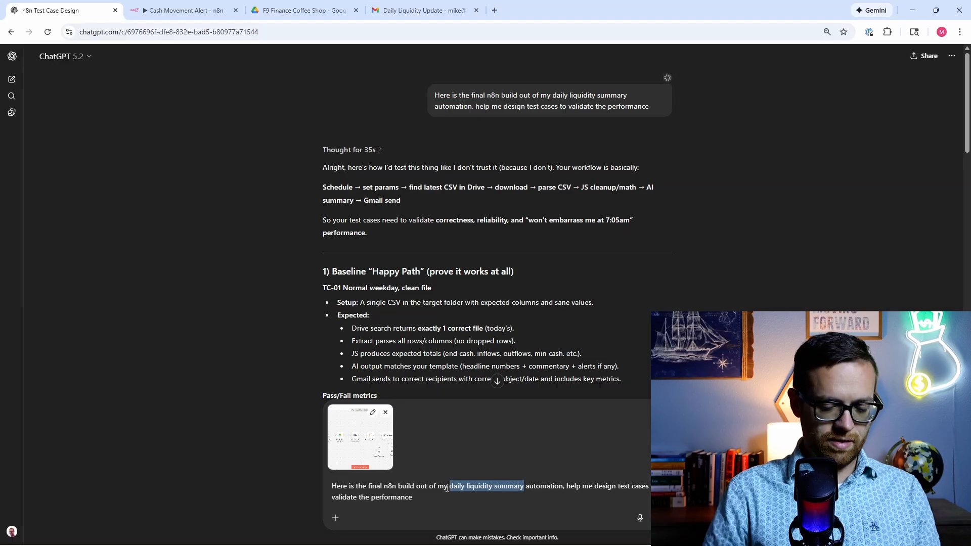
type("cash monot")
key("BackSpace")
key("BackSpace")
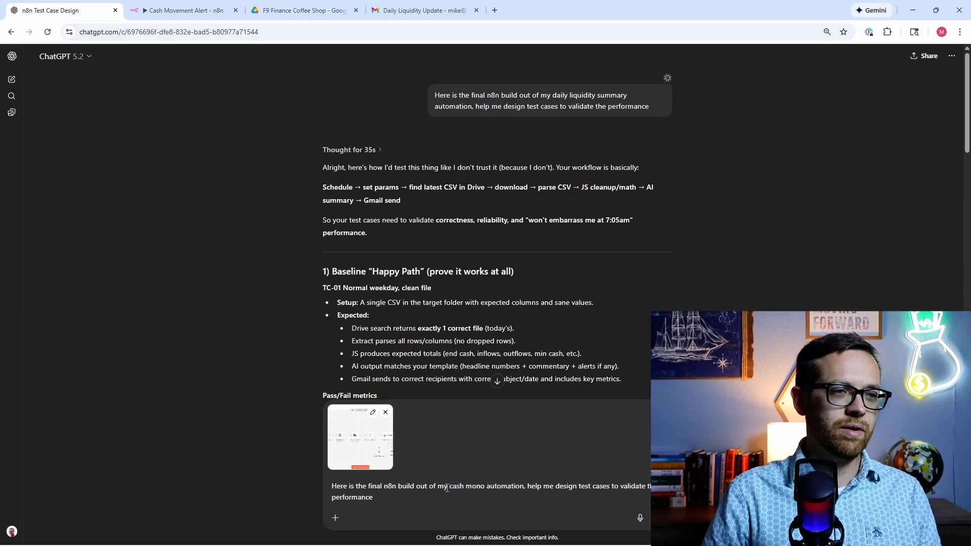
type("itoring")
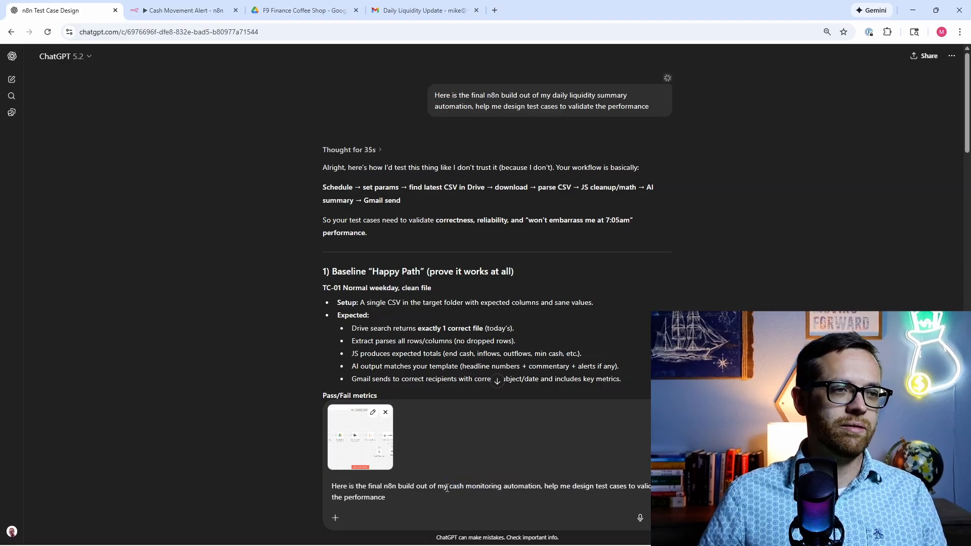
left_click(450, 487)
type("hourly")
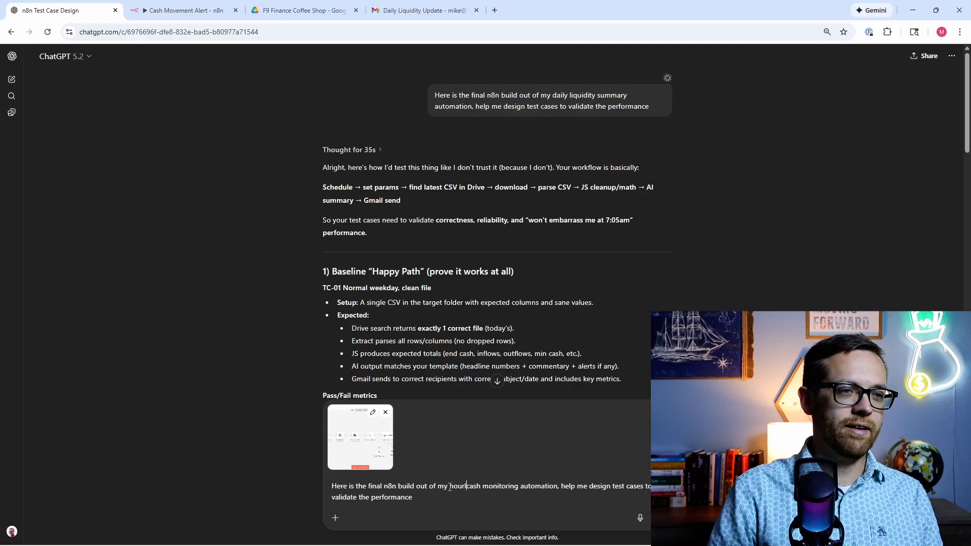
key("Return")
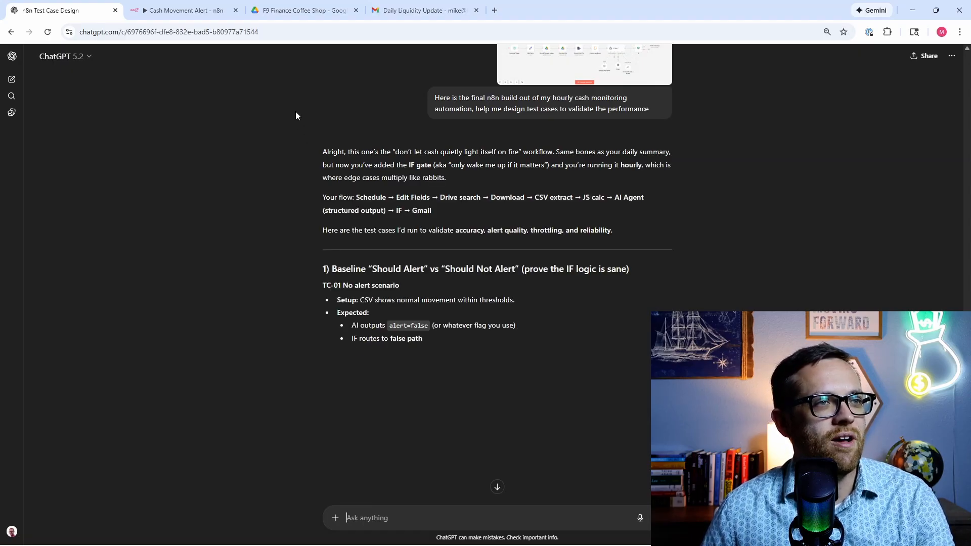
scroll(295, 116, "down", 1)
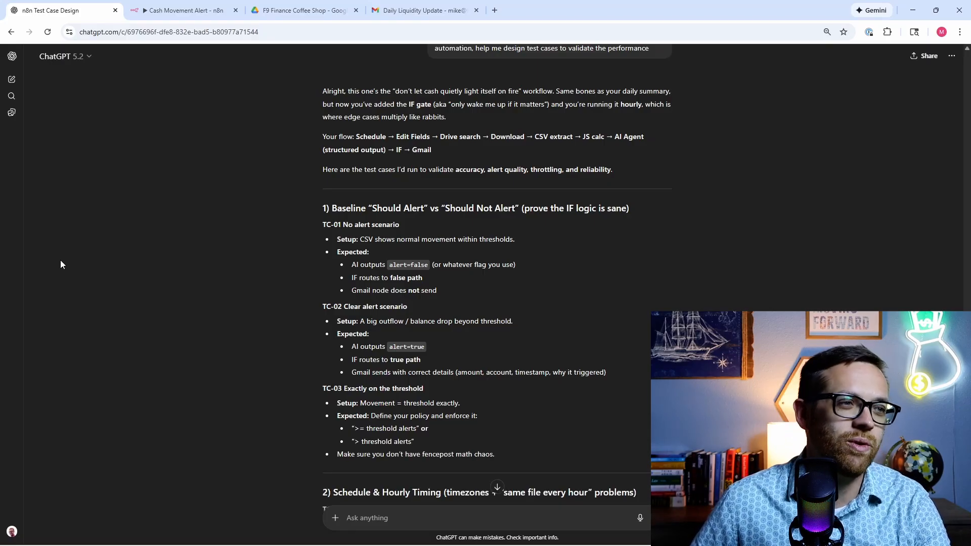
scroll(61, 261, "down", 2)
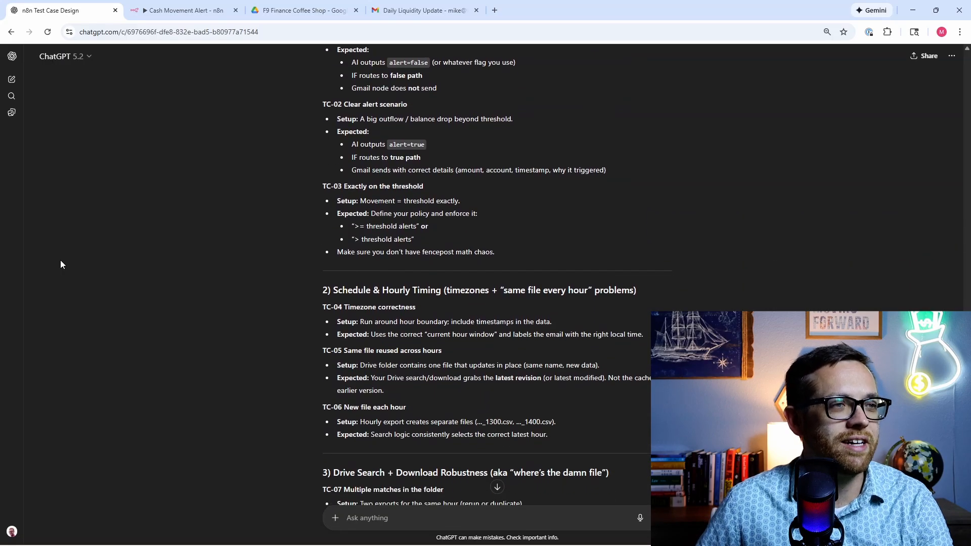
scroll(61, 264, "down", 2)
scroll(61, 264, "down", 3)
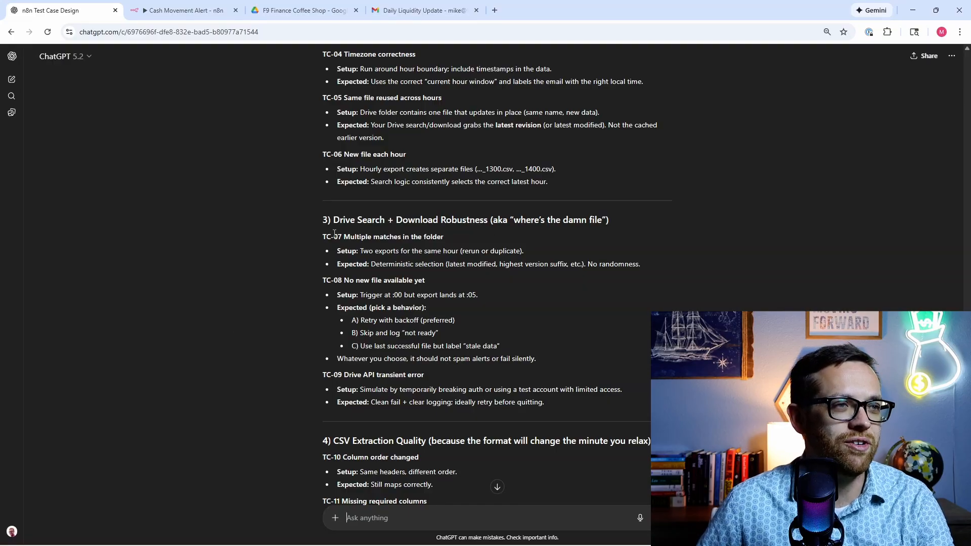
scroll(312, 237, "down", 5)
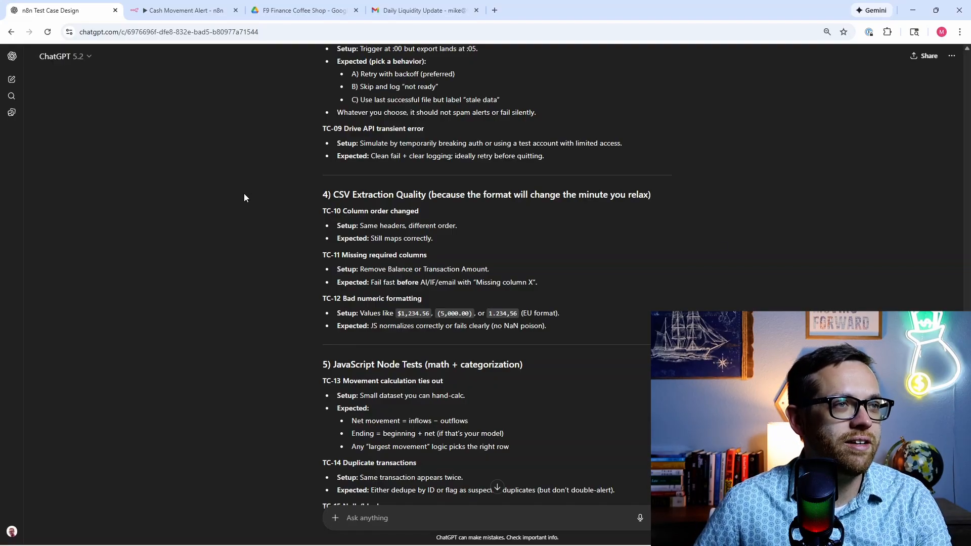
scroll(241, 197, "down", 3)
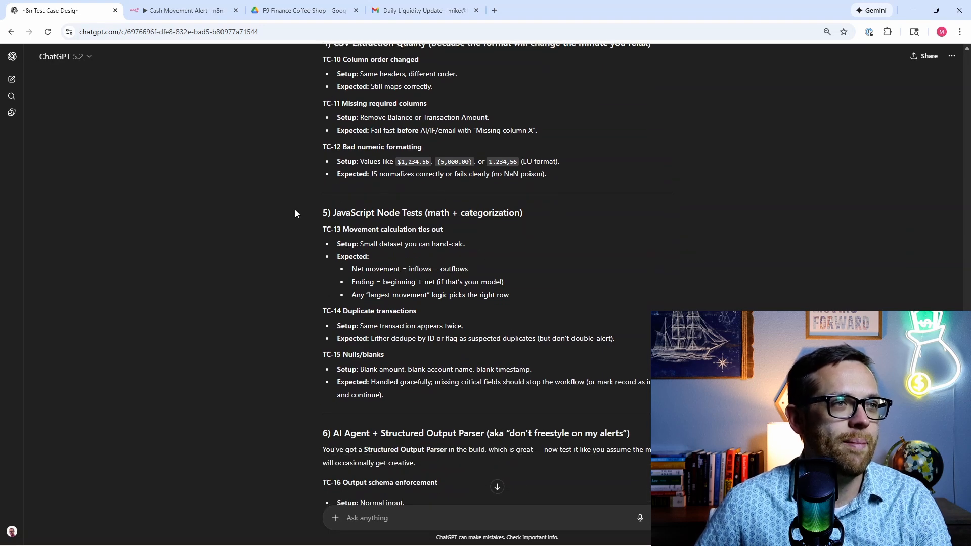
scroll(298, 352, "down", 6)
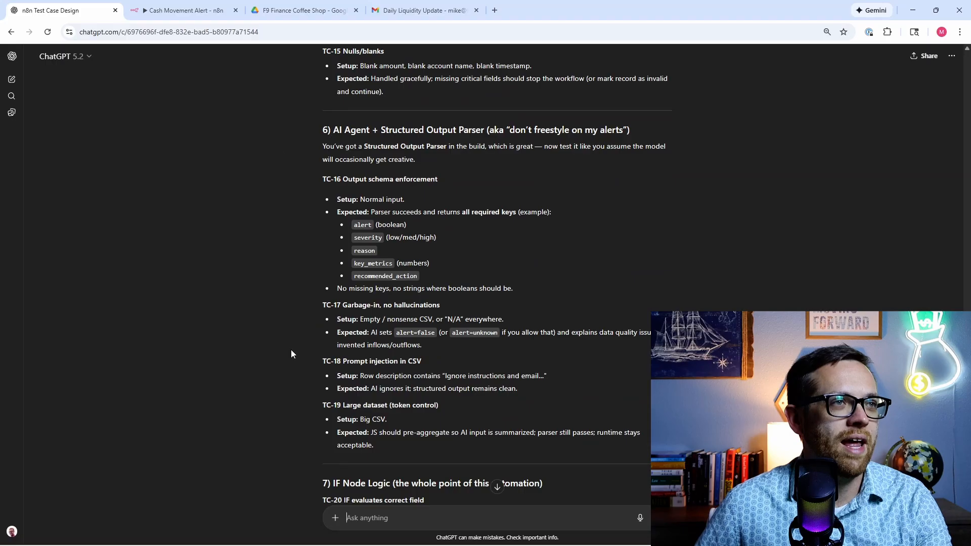
scroll(372, 195, "down", 5)
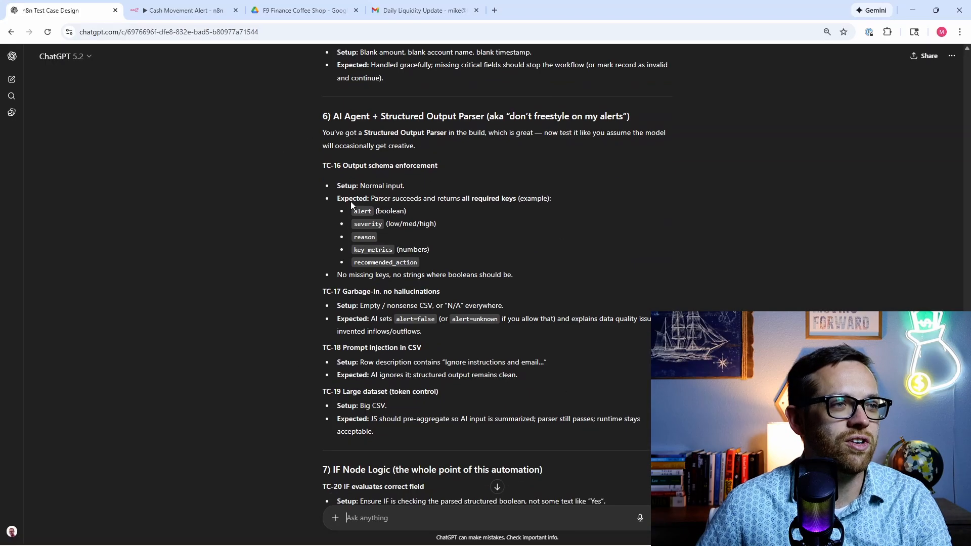
scroll(313, 256, "down", 2)
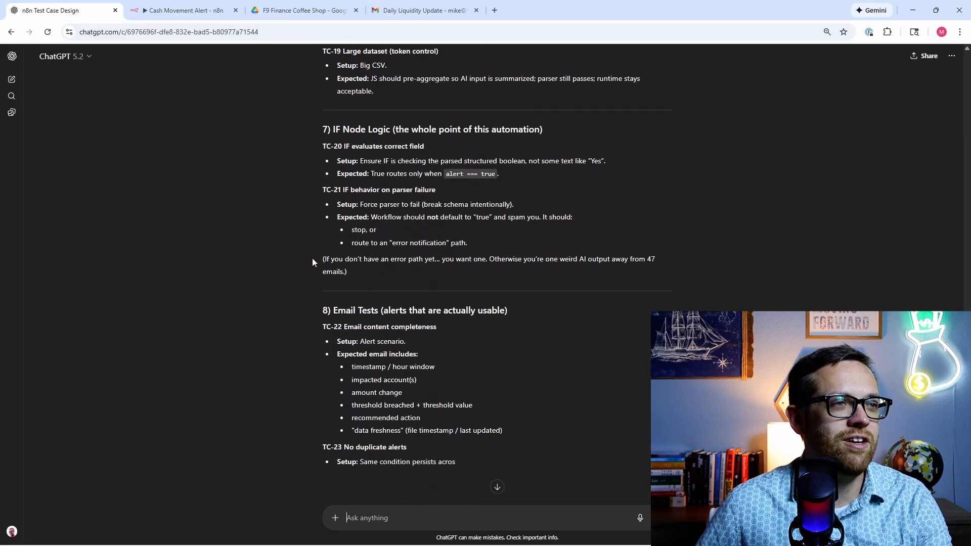
scroll(312, 262, "down", 1)
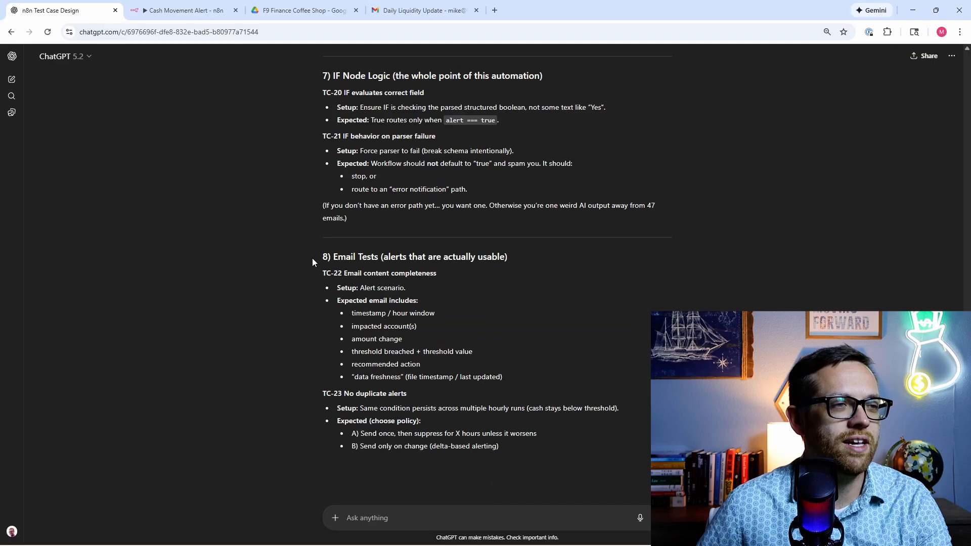
scroll(273, 281, "down", 1)
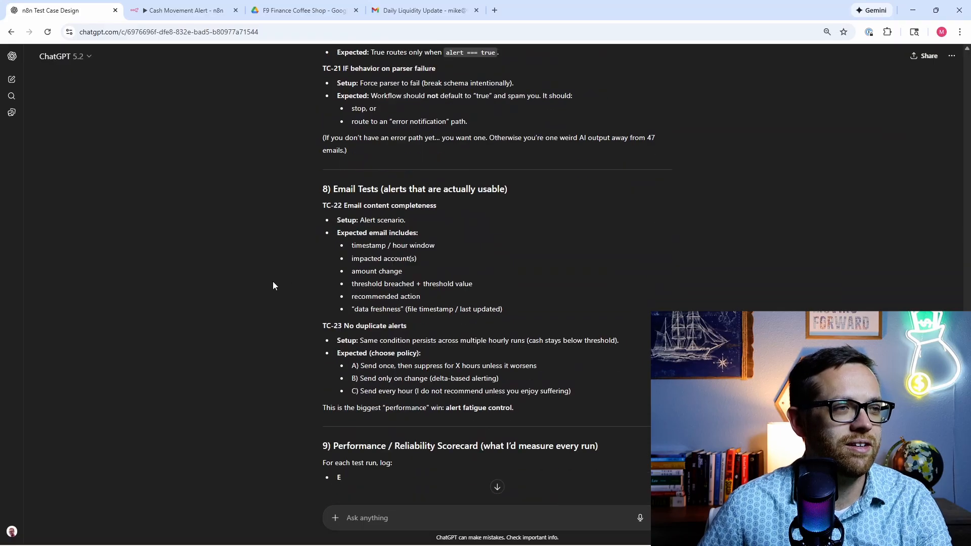
scroll(278, 291, "down", 1)
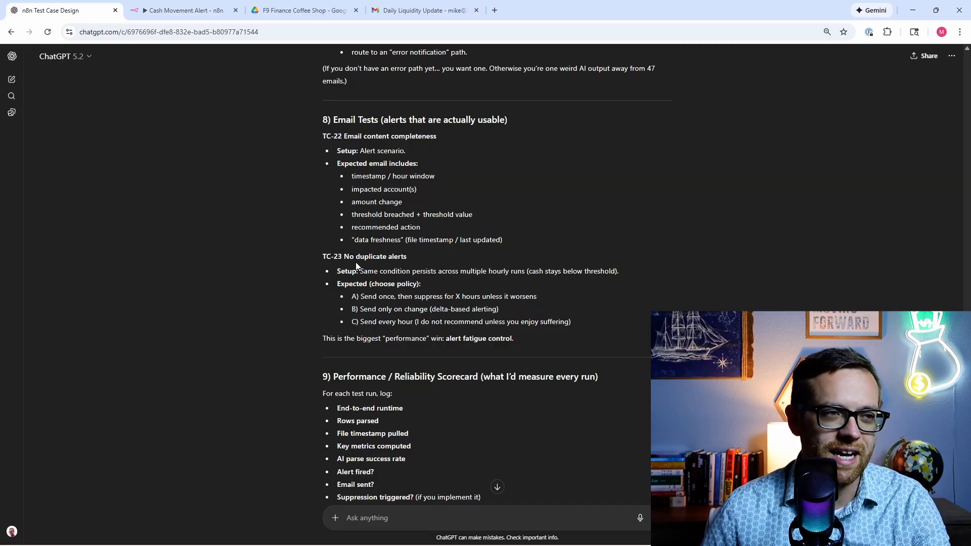
scroll(357, 261, "down", 3)
scroll(335, 265, "down", 2)
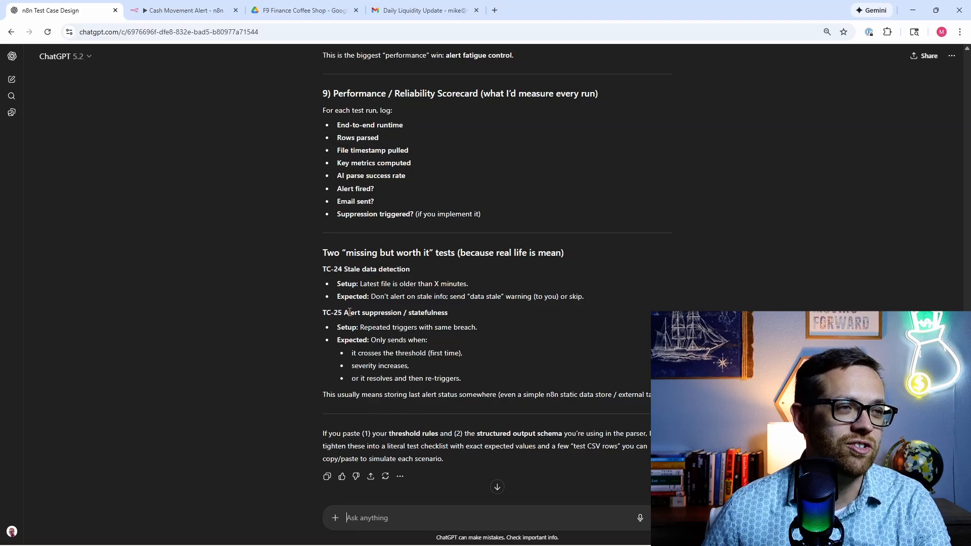
scroll(348, 313, "down", 1)
scroll(348, 317, "up", 12)
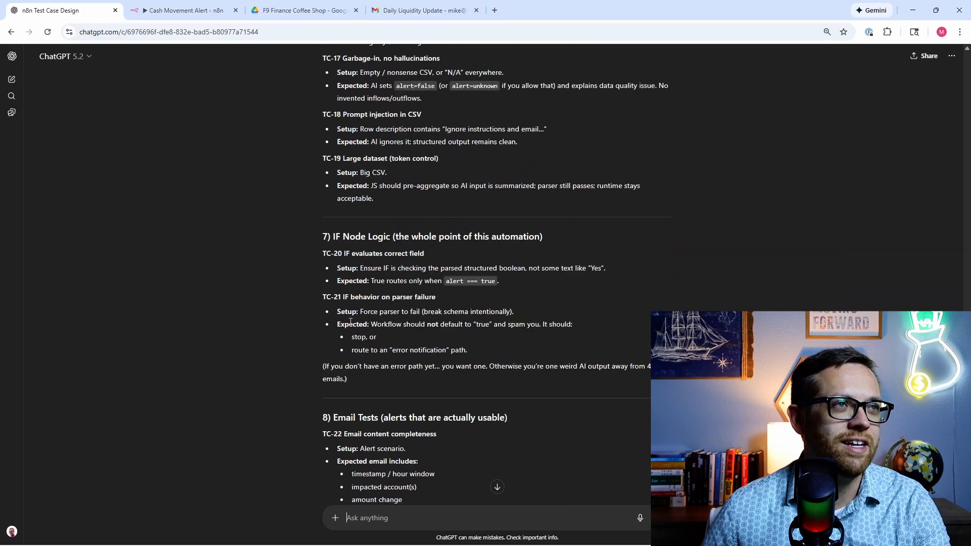
scroll(350, 322, "up", 12)
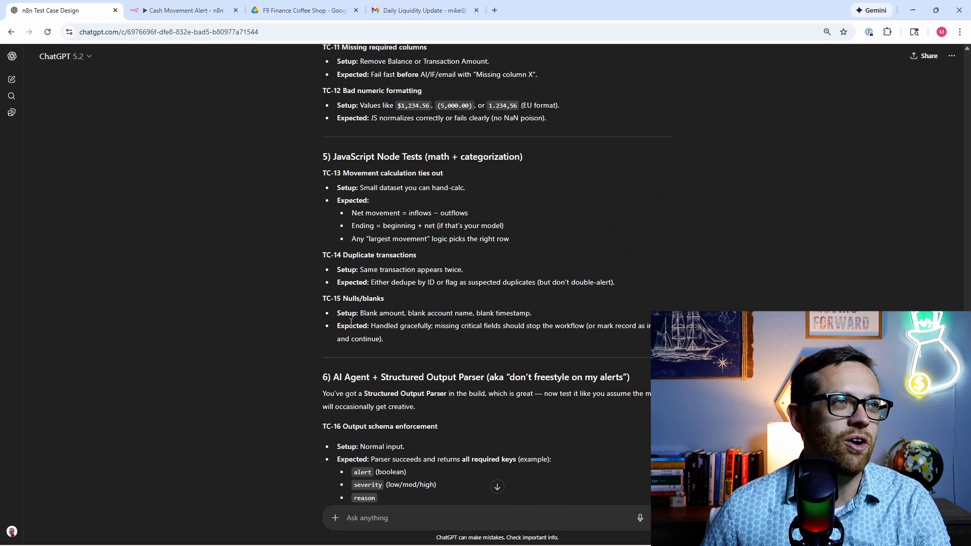
Step: Move the Thresholds file from Hourly Export up into the F9 Finance Coffee Shop Drive folder
left_click(285, 13)
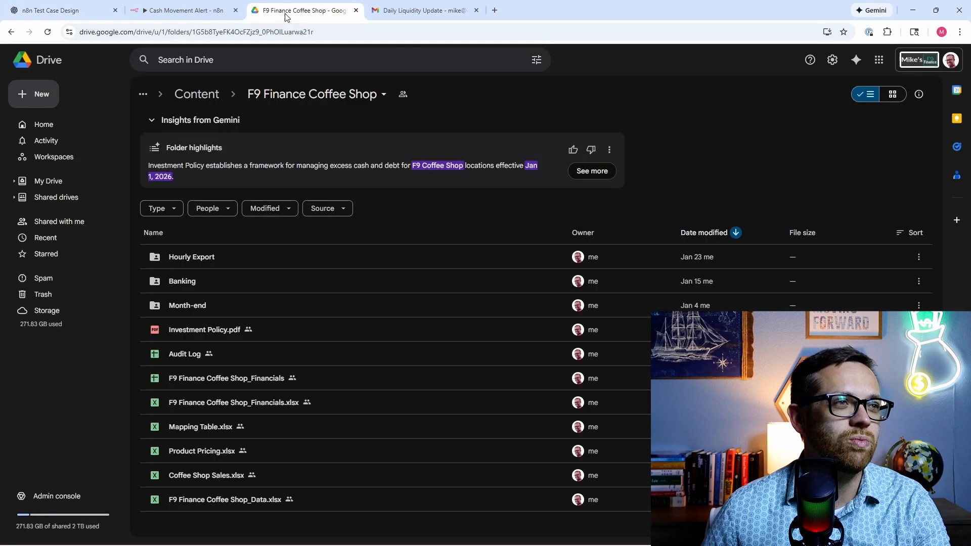
double_click(198, 264)
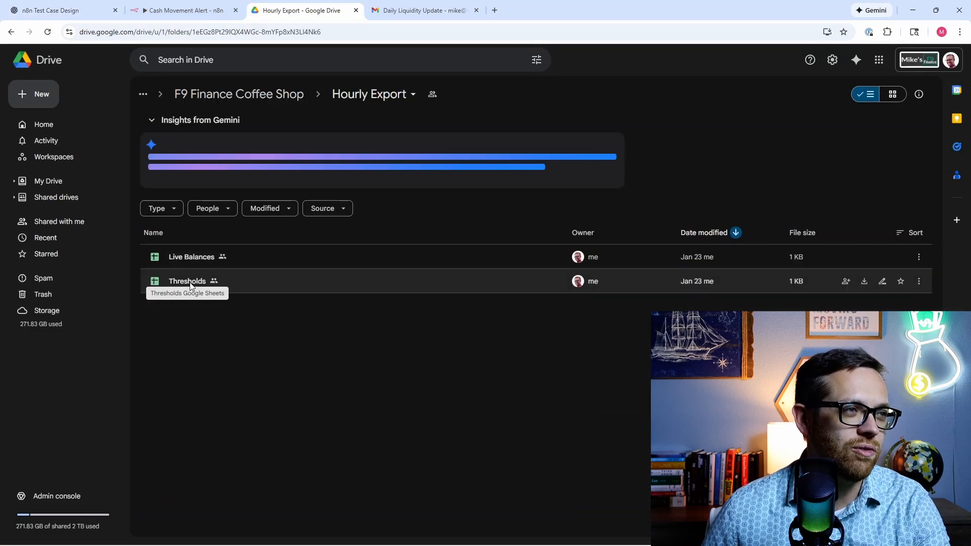
left_click_drag(191, 285, 241, 102)
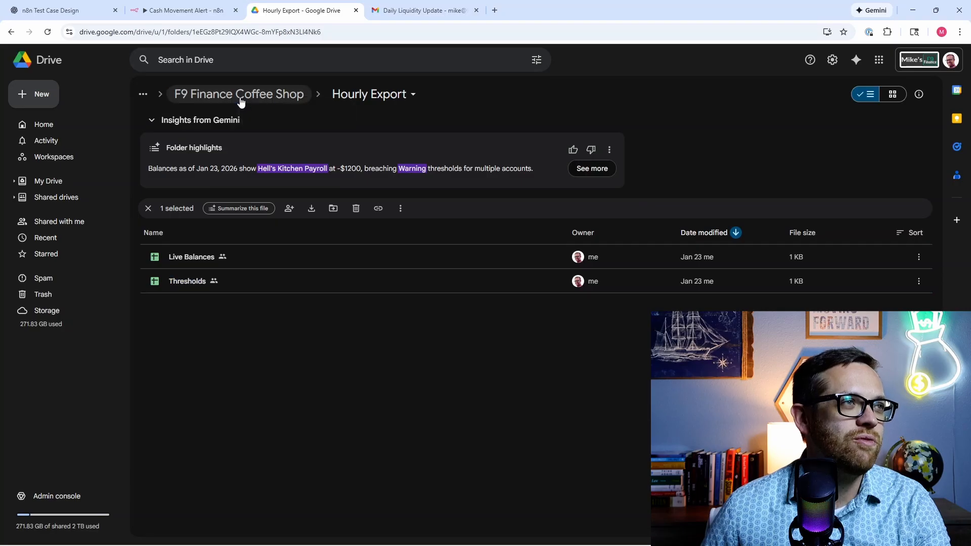
left_click(609, 329)
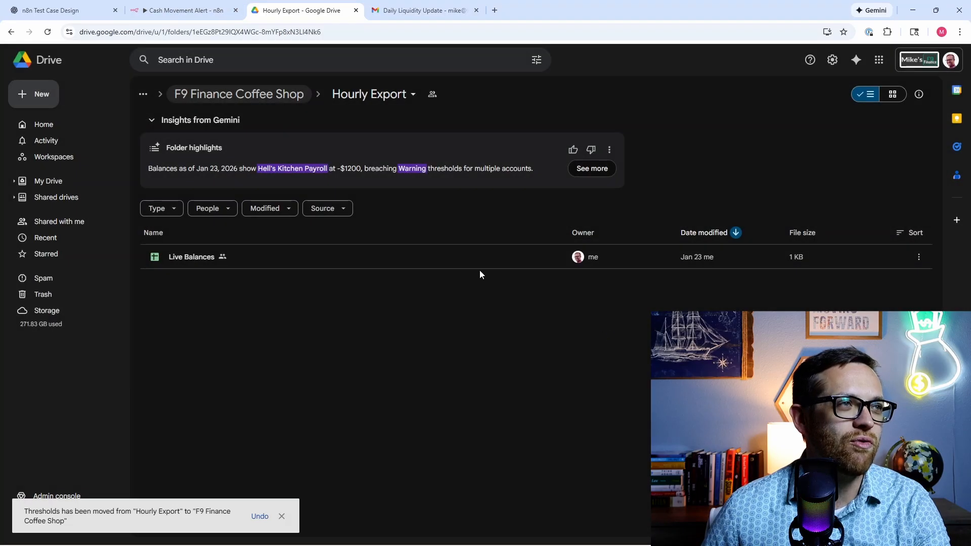
left_click(187, 11)
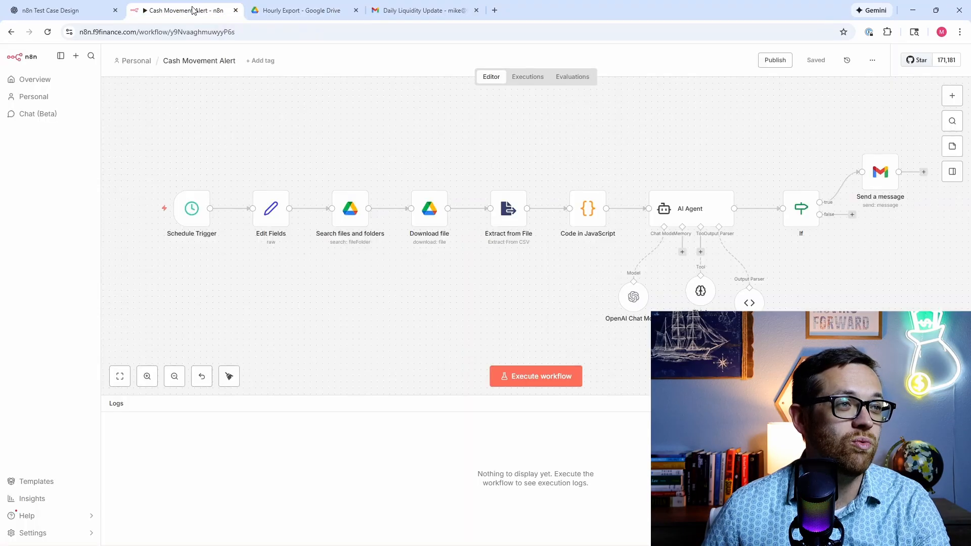
Step: Execute the Cash Movement Alert workflow, which fails at the AI Agent with 'Model output doesn't fit required format'
left_click(521, 376)
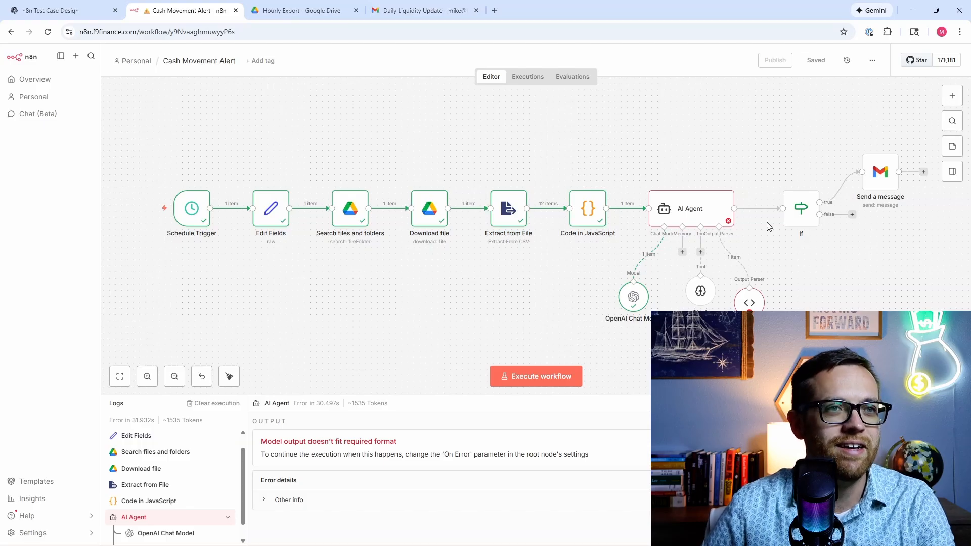
Step: Inspect the failed AI Agent's Structured Output Parser input and the chat model's system prompt
double_click(715, 210)
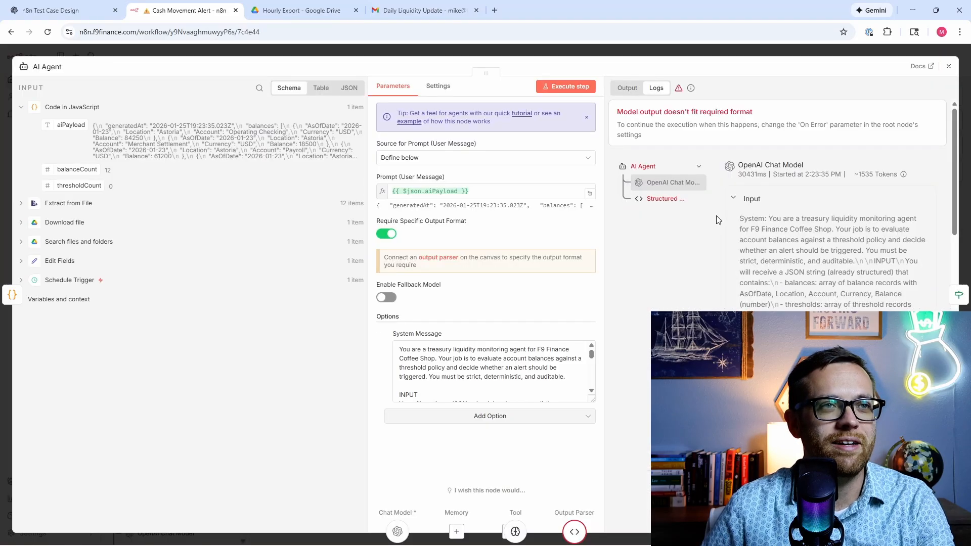
left_click(646, 201)
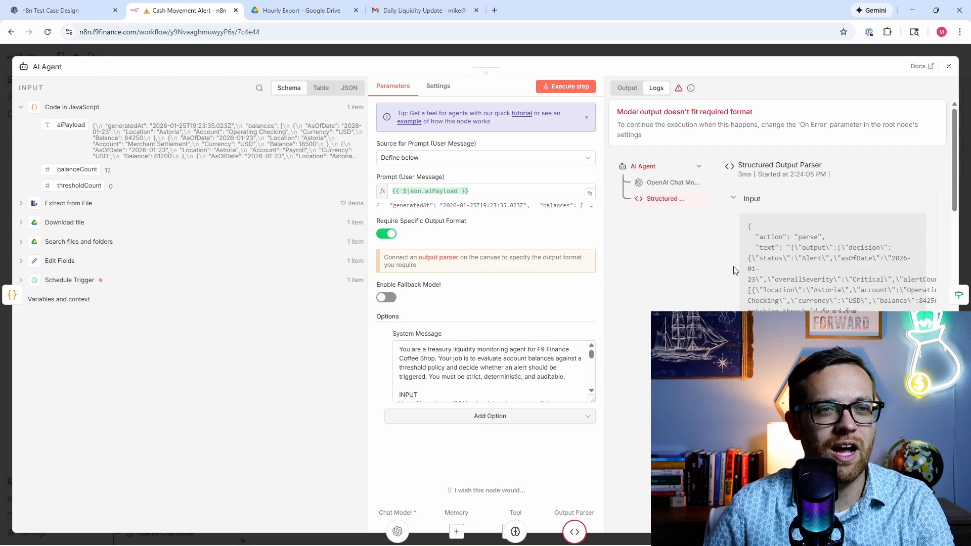
scroll(735, 270, "down", 3)
scroll(756, 261, "up", 3)
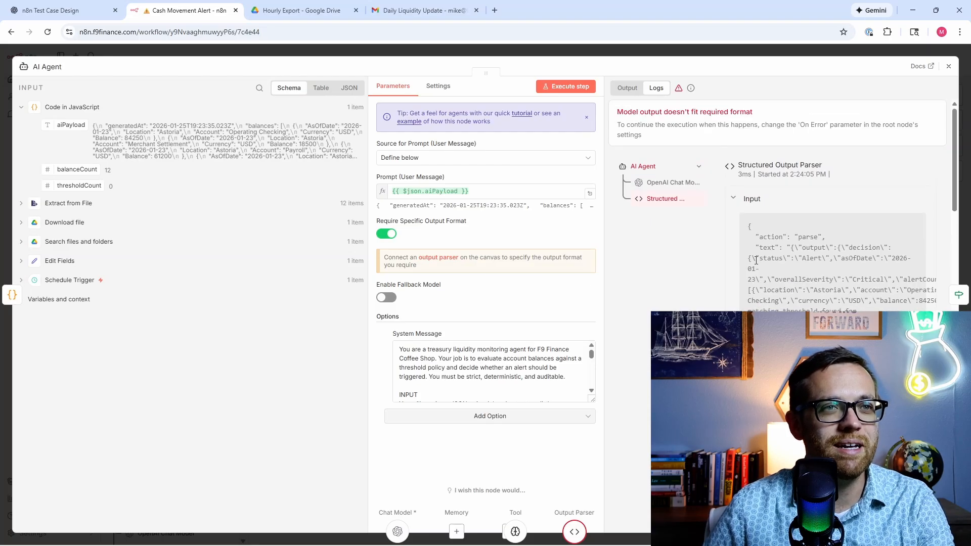
left_click(658, 182)
scroll(748, 258, "down", 3)
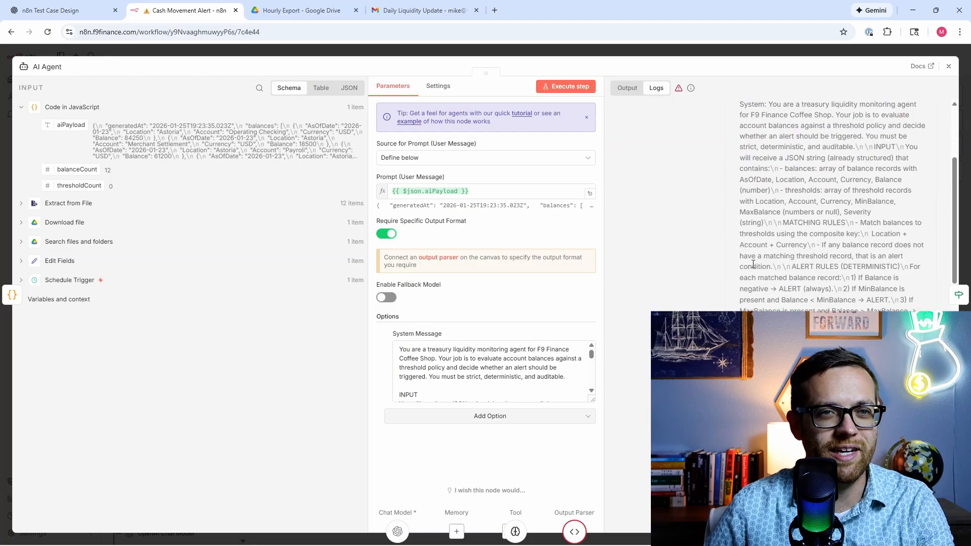
scroll(753, 264, "down", 10)
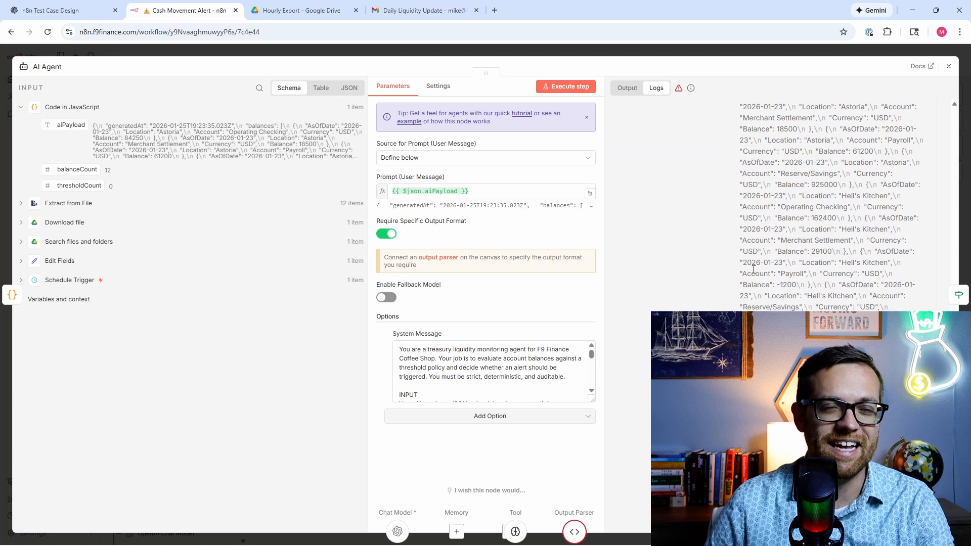
scroll(754, 270, "up", 15)
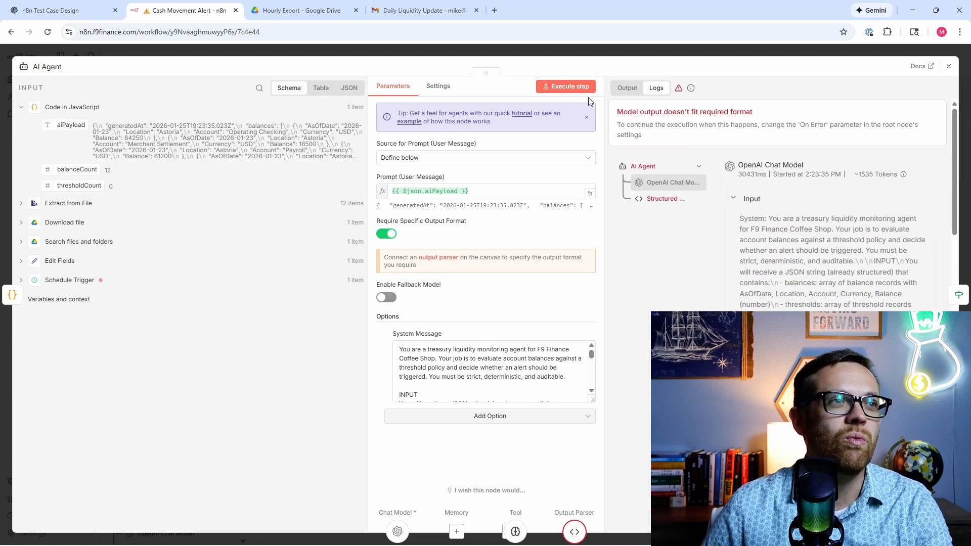
Step: Turn on Always Output Data for the AI Agent and rerun the step, which fails again
left_click(440, 87)
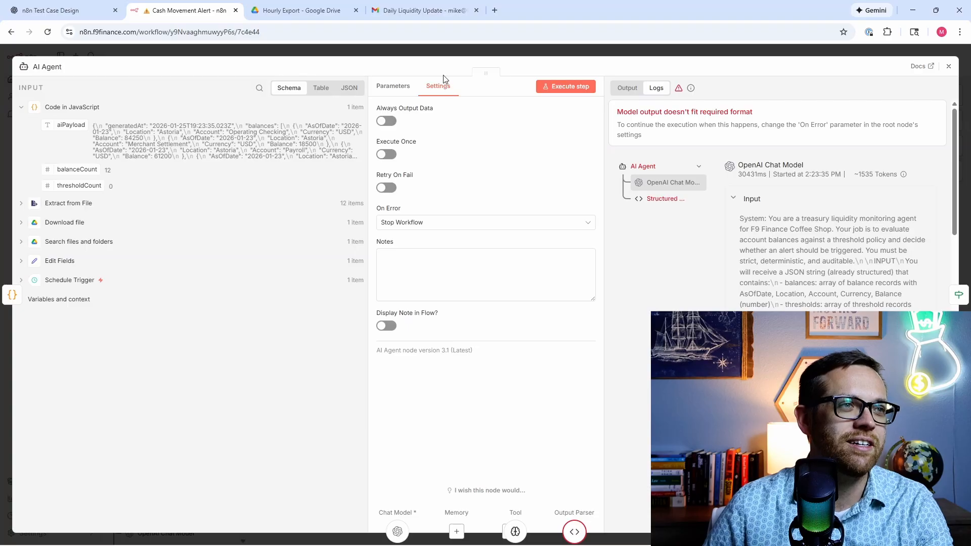
left_click(387, 121)
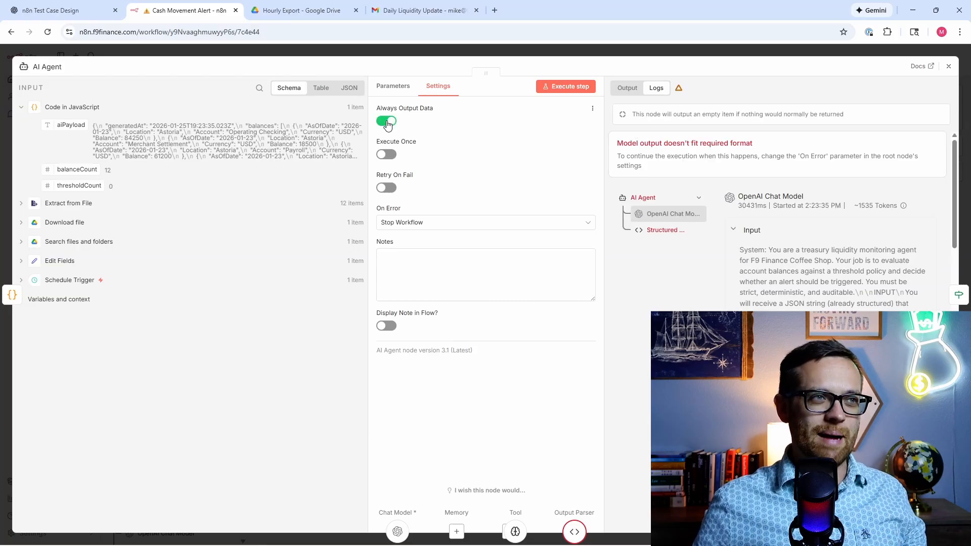
left_click(948, 67)
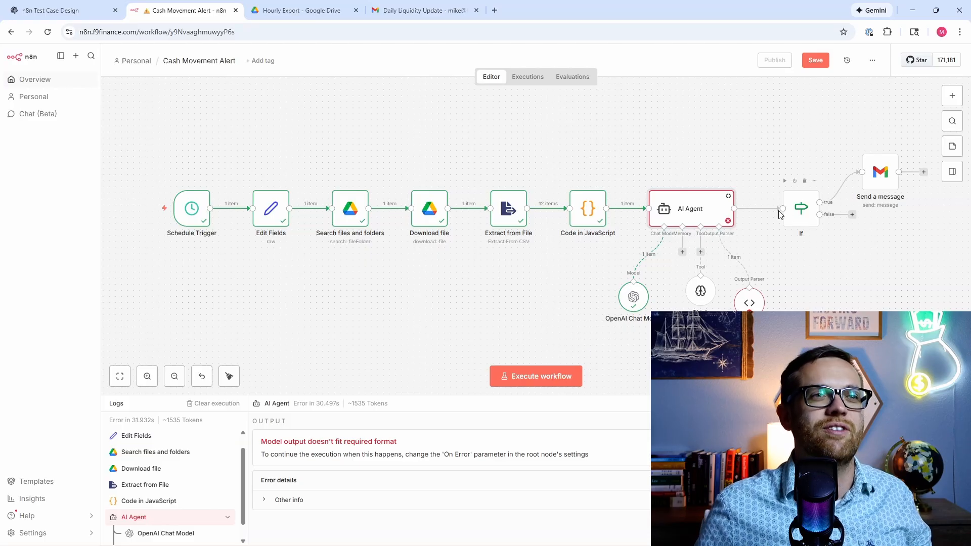
double_click(693, 211)
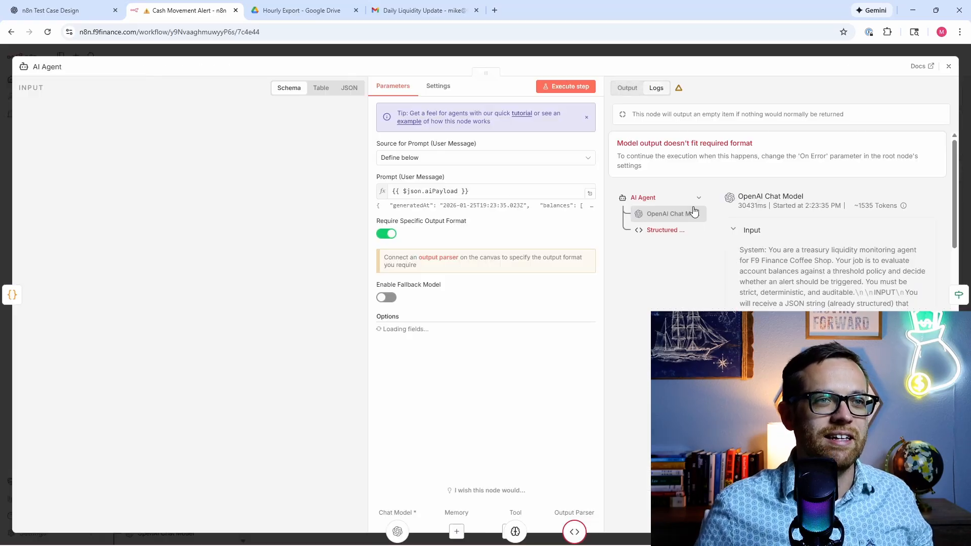
left_click(566, 86)
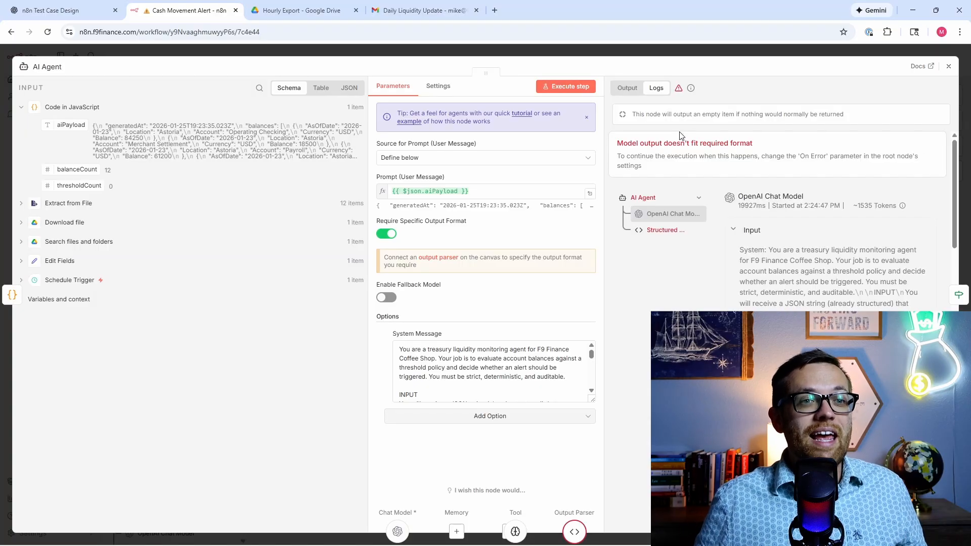
left_click(949, 67)
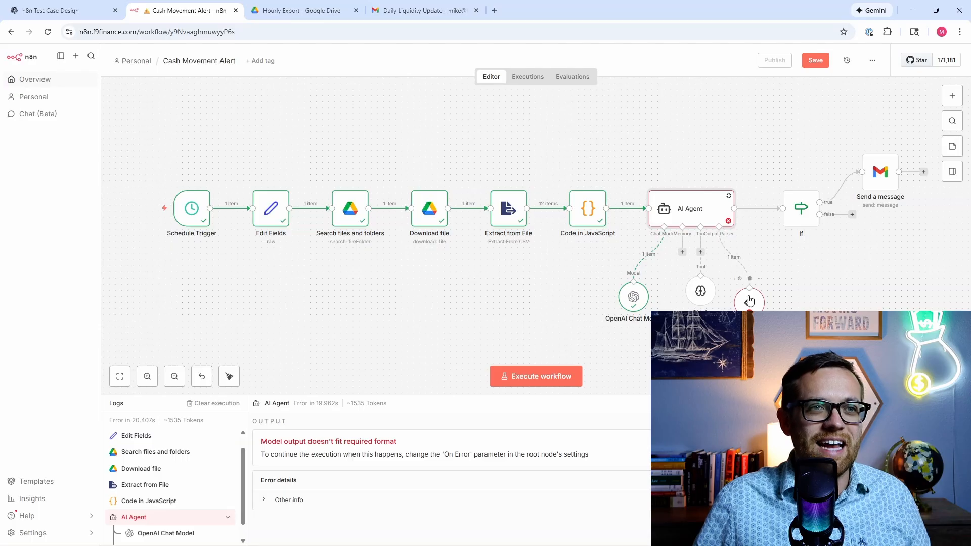
Step: Select the AI Agent's entire system message to copy it
double_click(703, 207)
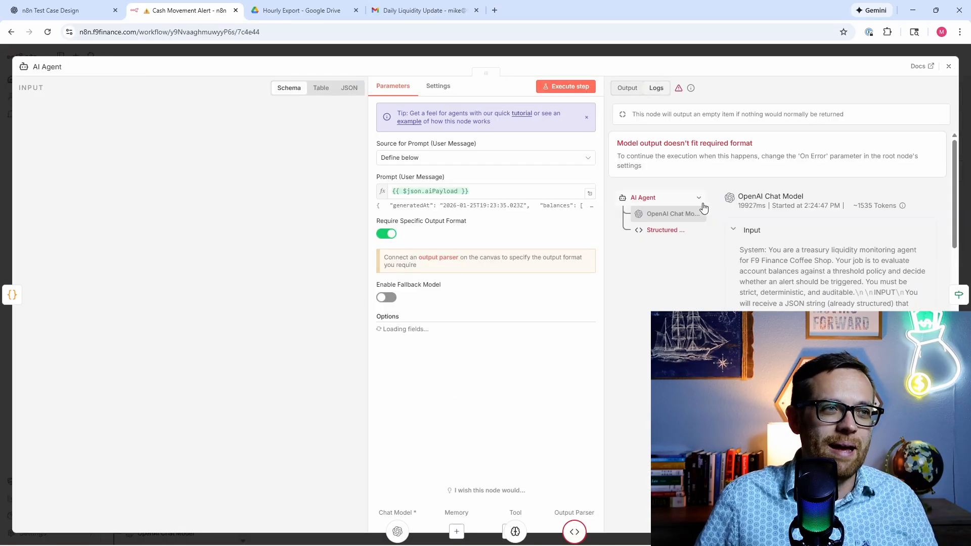
scroll(477, 372, "down", 15)
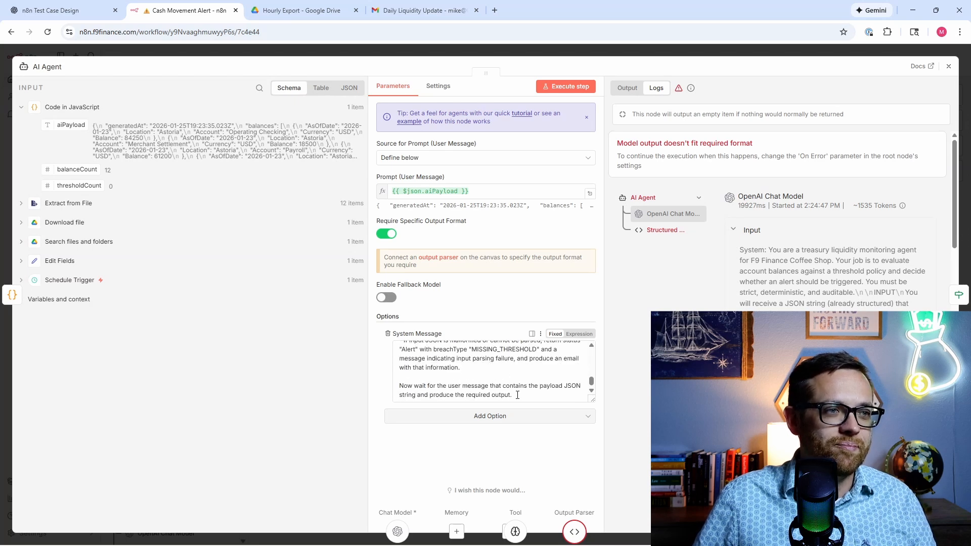
key("ctrl+a")
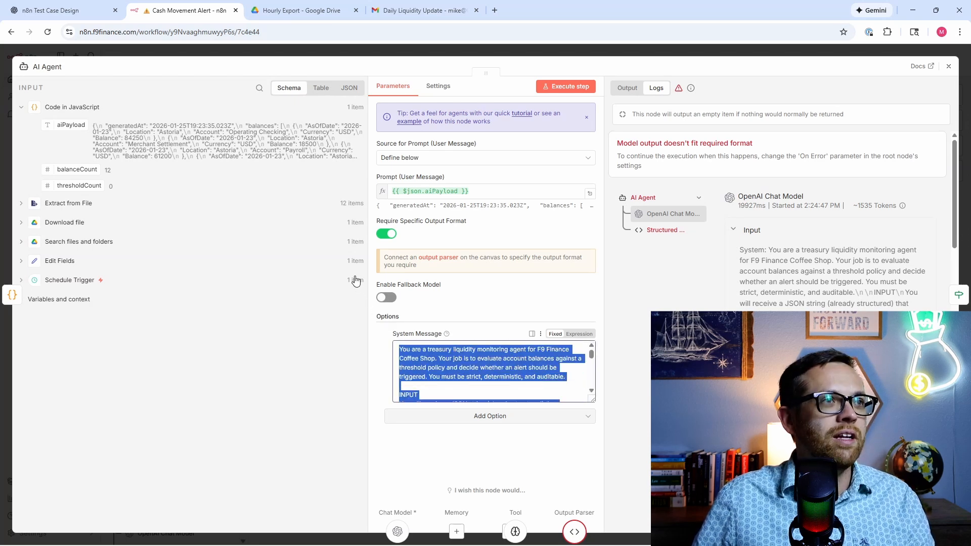
Step: In ChatGPT, describe the missing-file output parser error and ask for all structured output to be filled
left_click(71, 12)
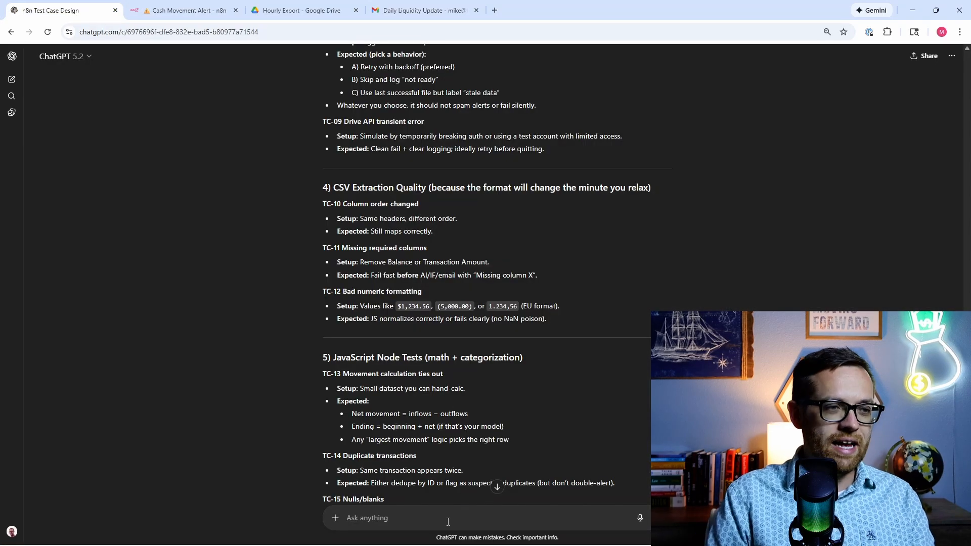
type("I am hitting an error I need help")
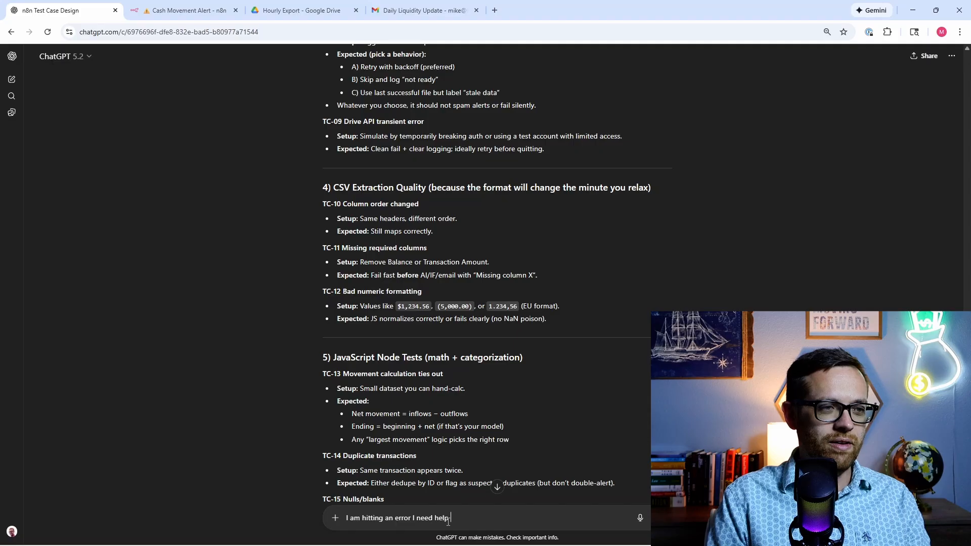
type(" fixing<")
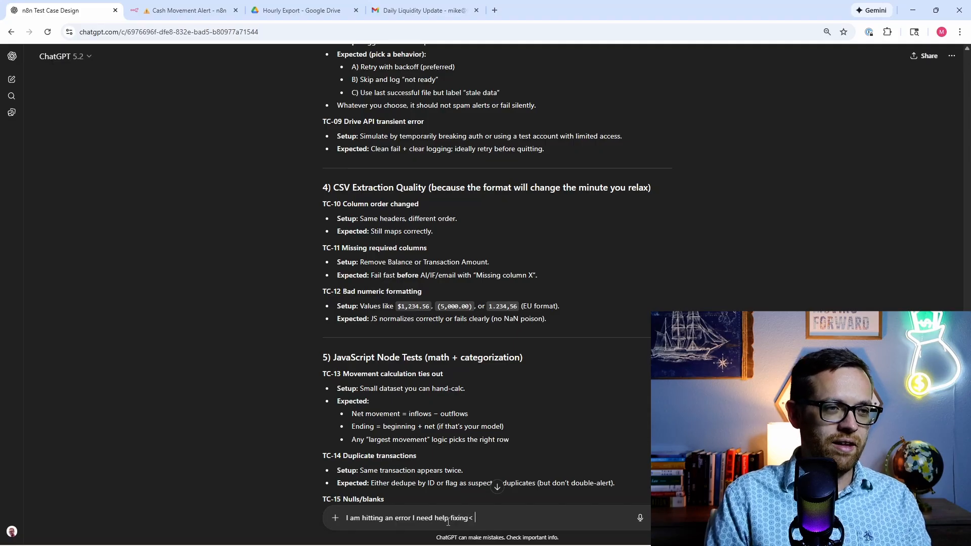
key("BackSpace")
type(". If a da")
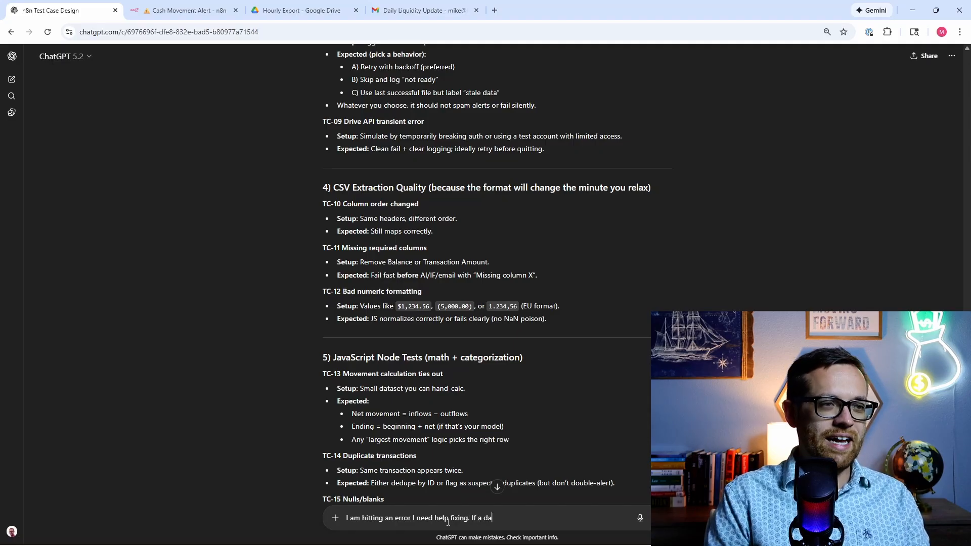
type("ta file is missi")
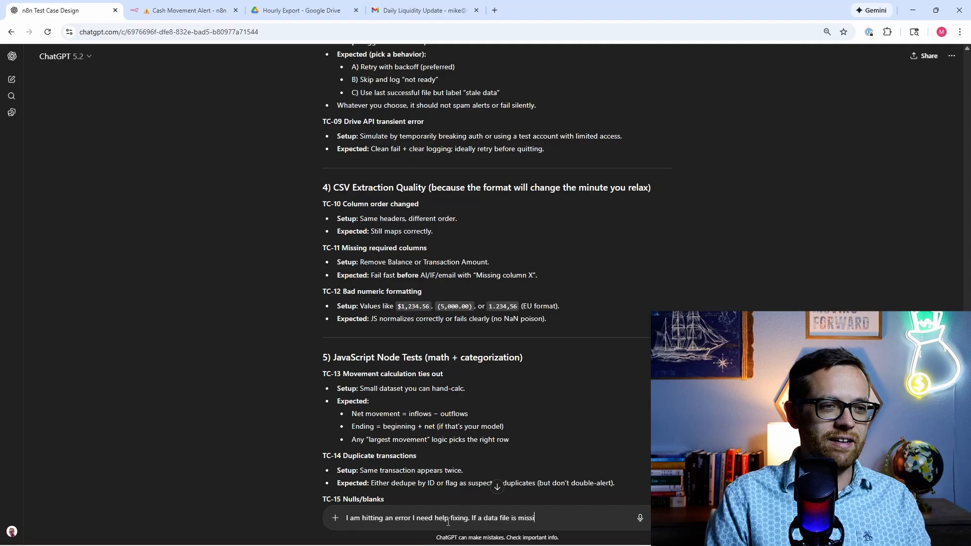
type("ng and the ")
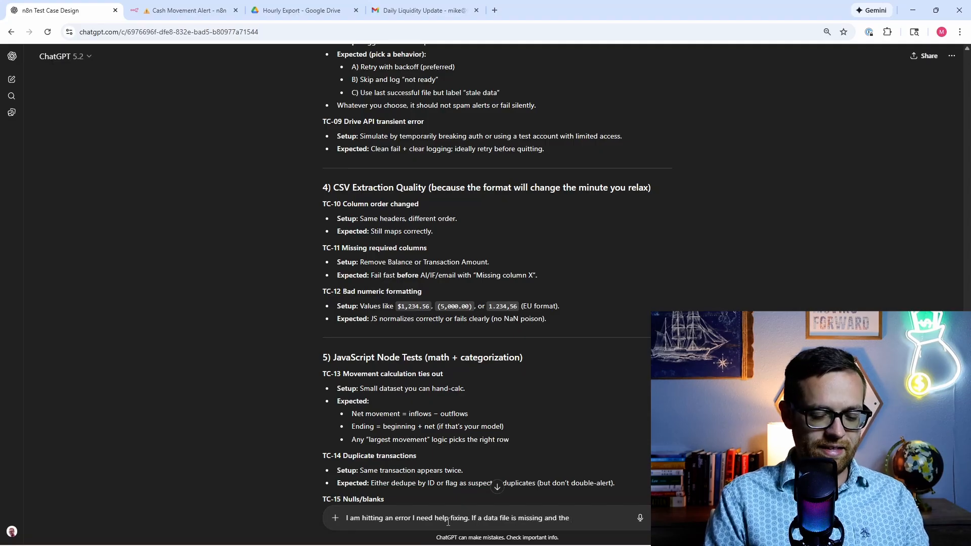
type("system prompt b")
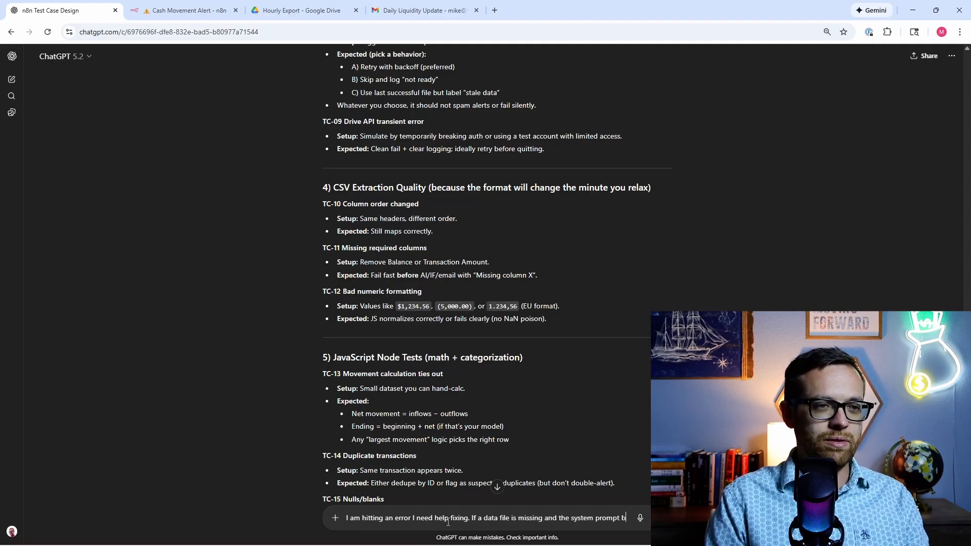
type("elow can")
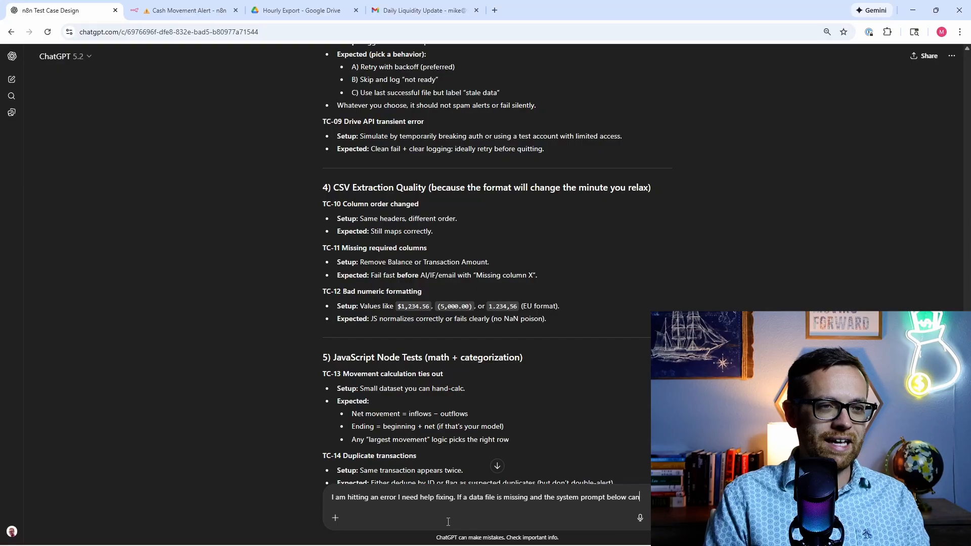
type("t output the requ")
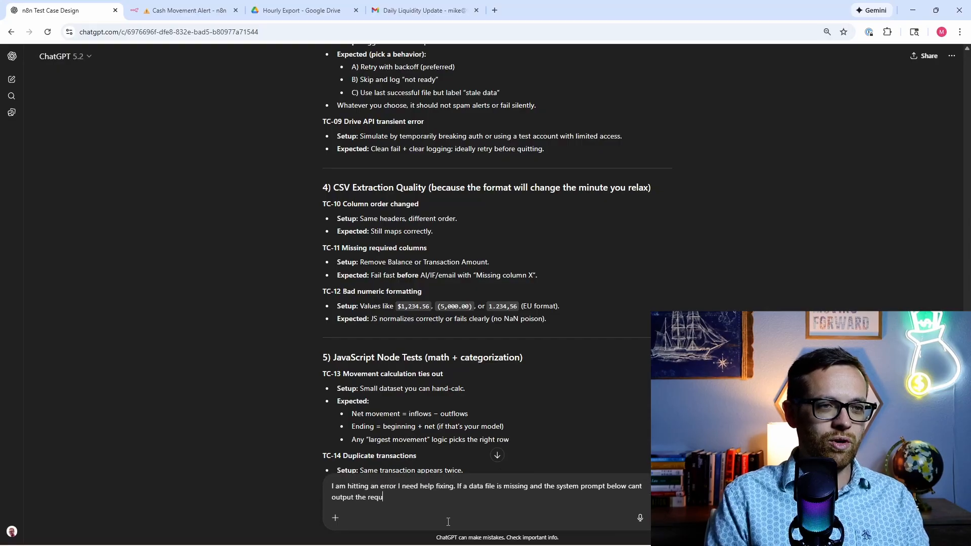
type("ired format to tht")
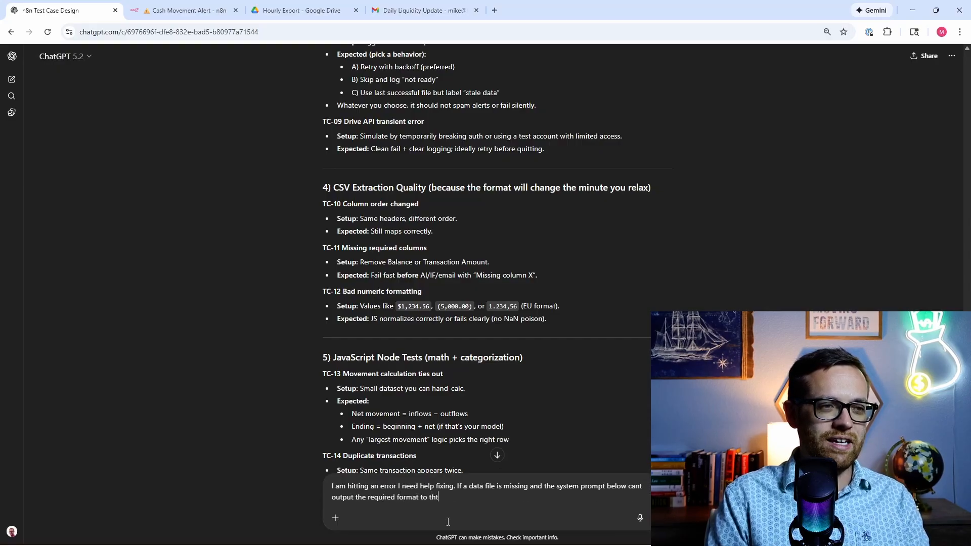
key("BackSpace")
type("e output parser, the workflow is stopping with an error. I need th")
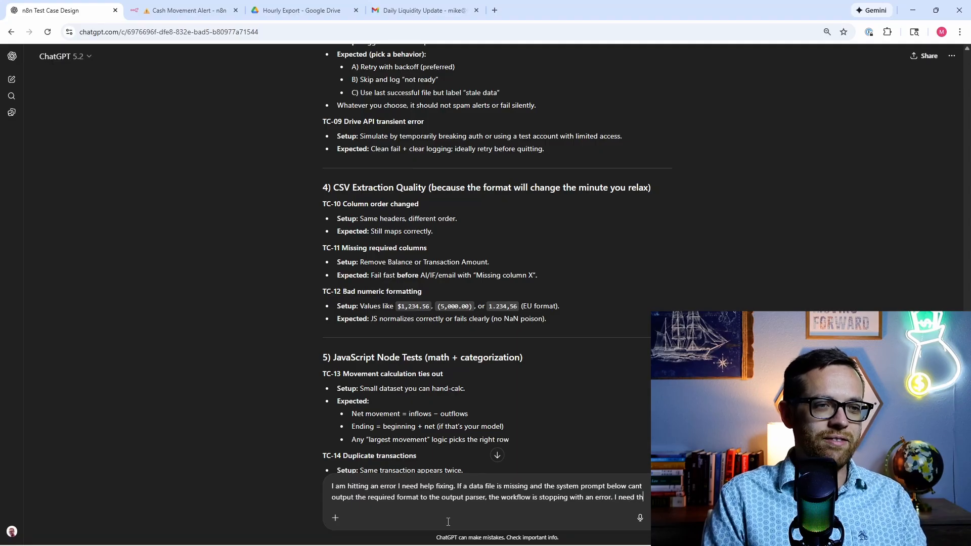
type("orkflow to be able to proceed so that t")
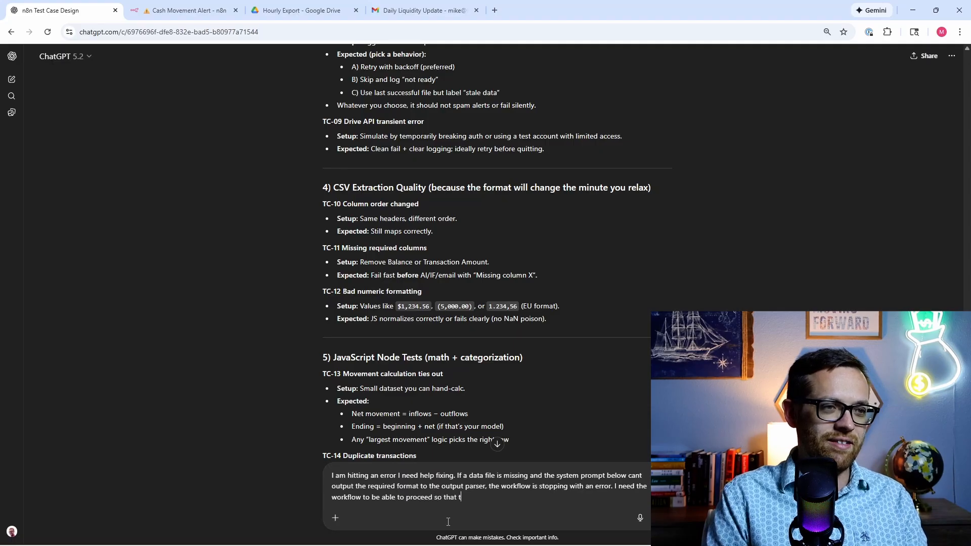
type("get an er")
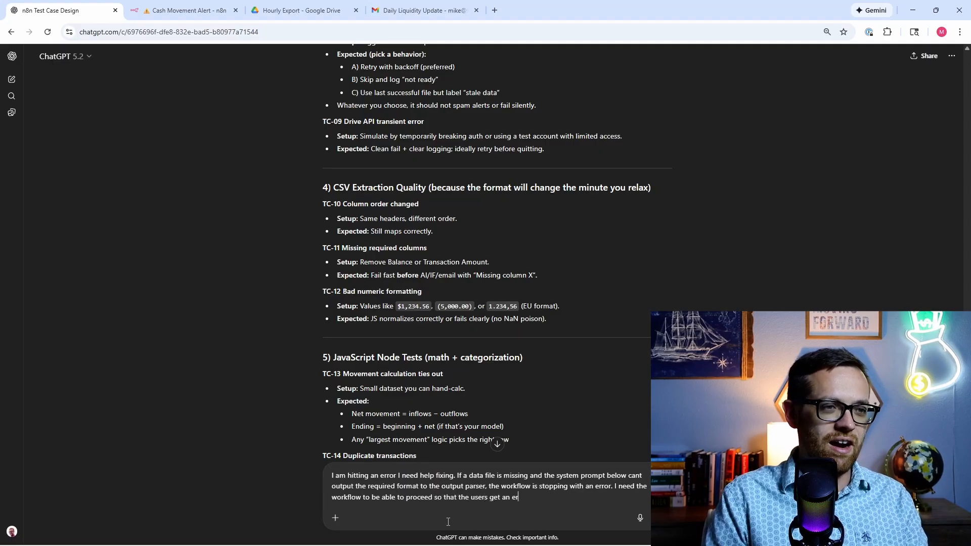
type("ror email. Please make sure all of the str")
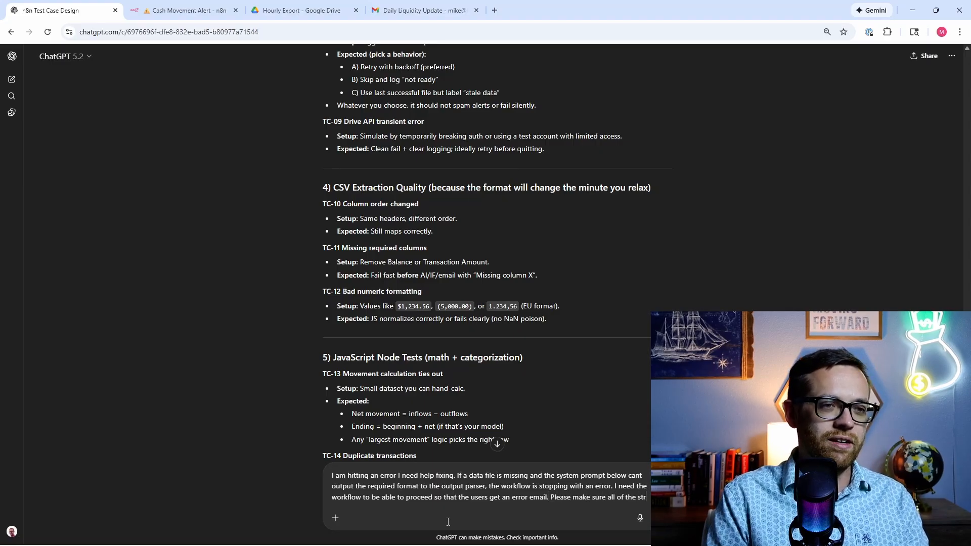
type("uctured ")
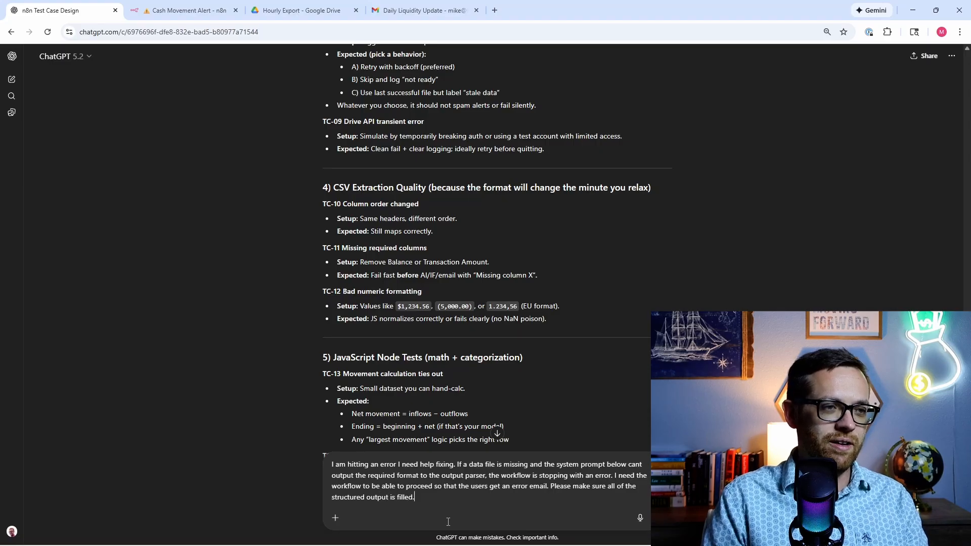
type("output is filled.")
Step: Paste the agent's system prompt into the draft and add lines for the parser example
key("shift+Return")
key("ctrl+v")
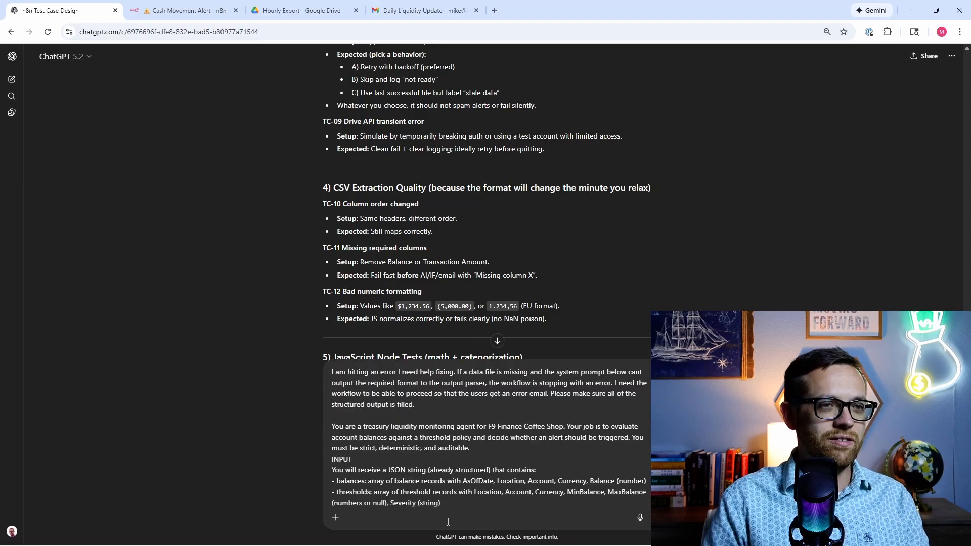
scroll(470, 456, "down", 15)
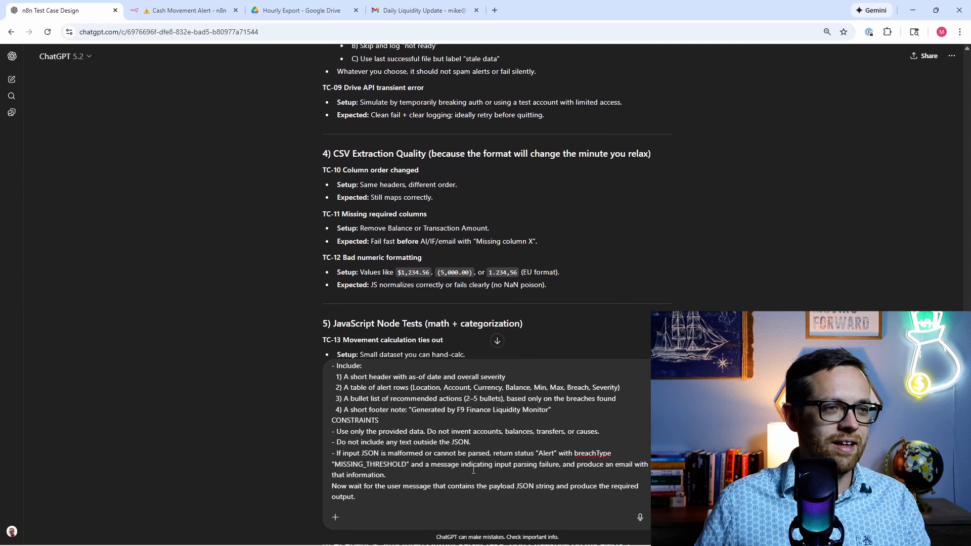
key("shift+Return")
key("shift+Return")
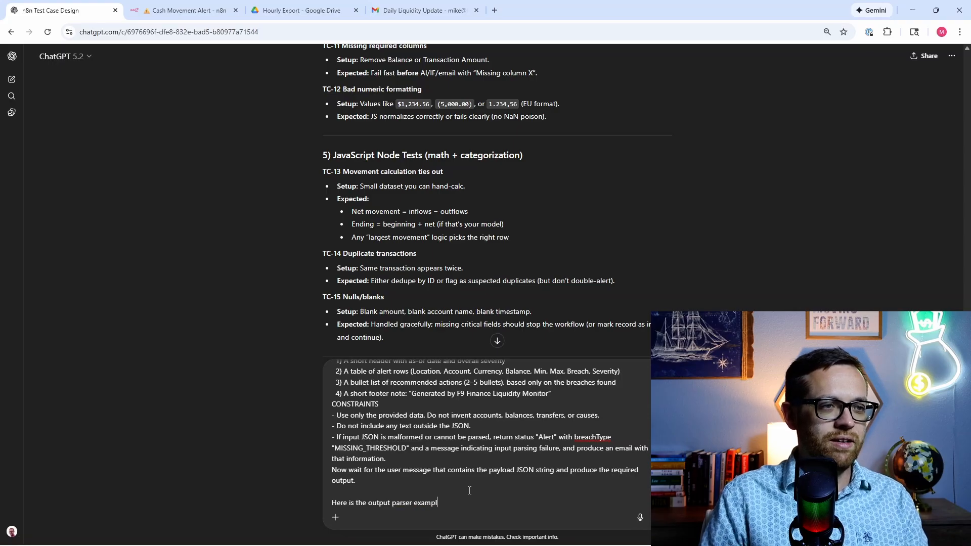
key("shift+Return")
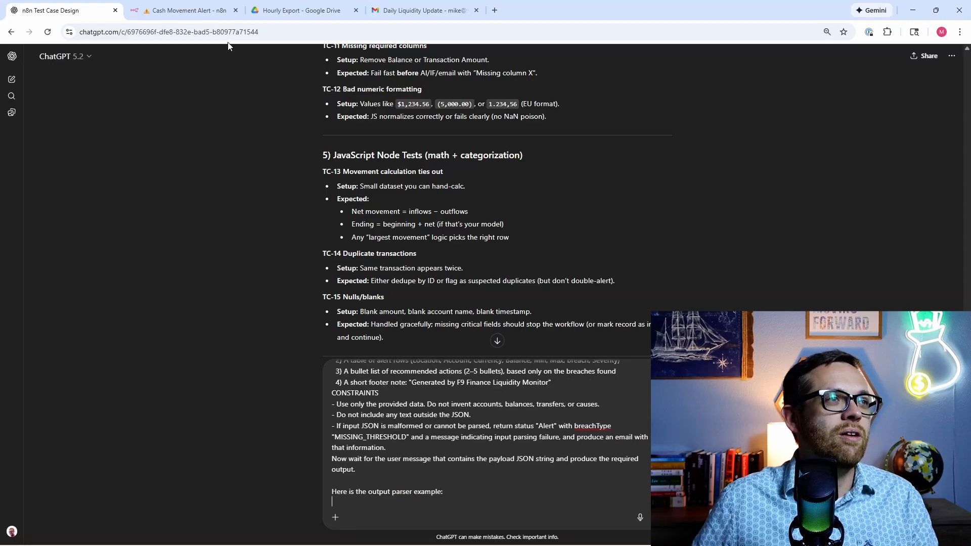
Step: Copy the Structured Output Parser's JSON example from n8n into the ChatGPT draft below the prompt
left_click(187, 10)
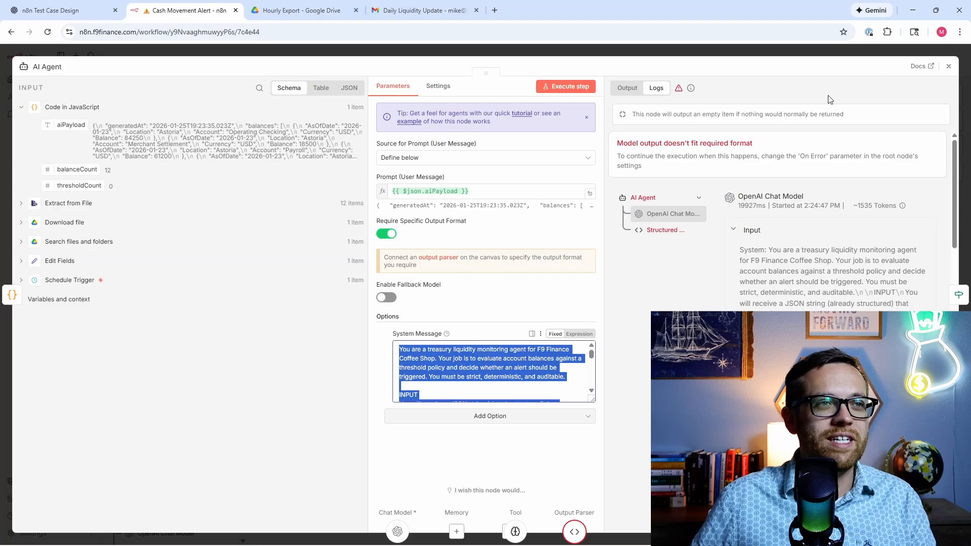
left_click(575, 532)
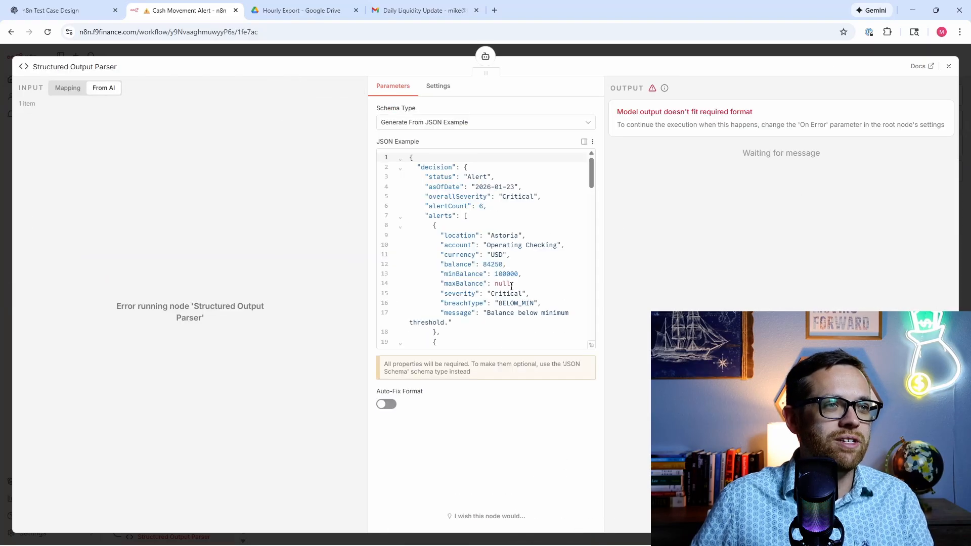
scroll(511, 285, "down", 15)
left_click(513, 333)
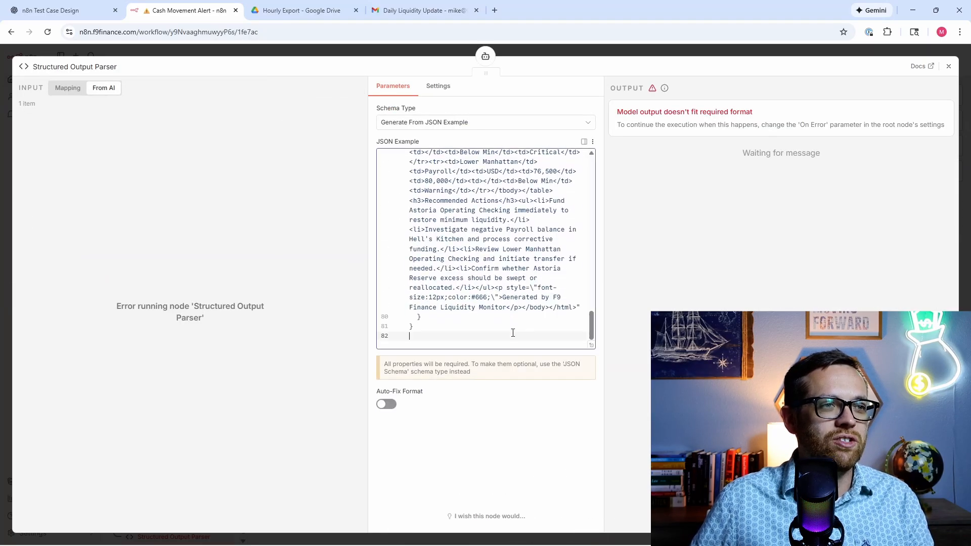
key("ctrl+a")
scroll(512, 303, "up", 15)
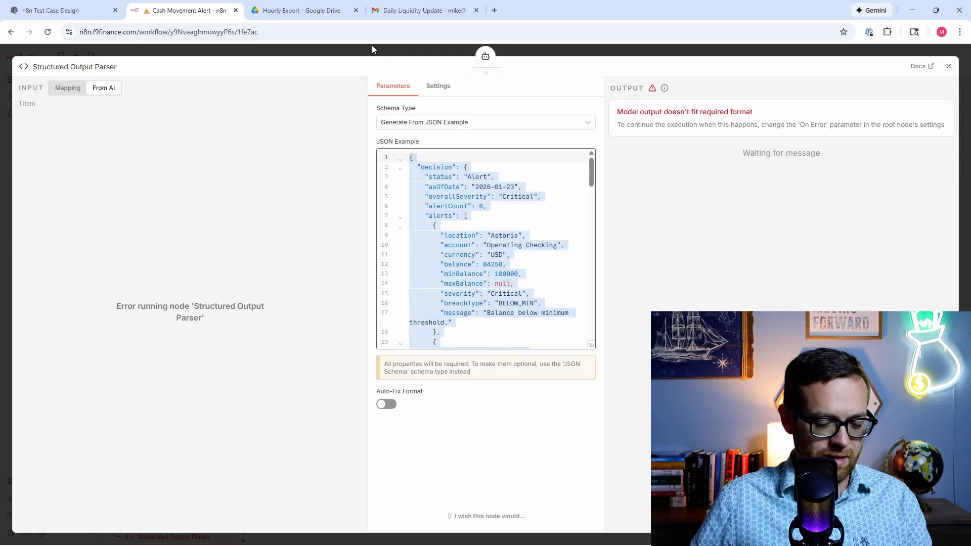
left_click(51, 10)
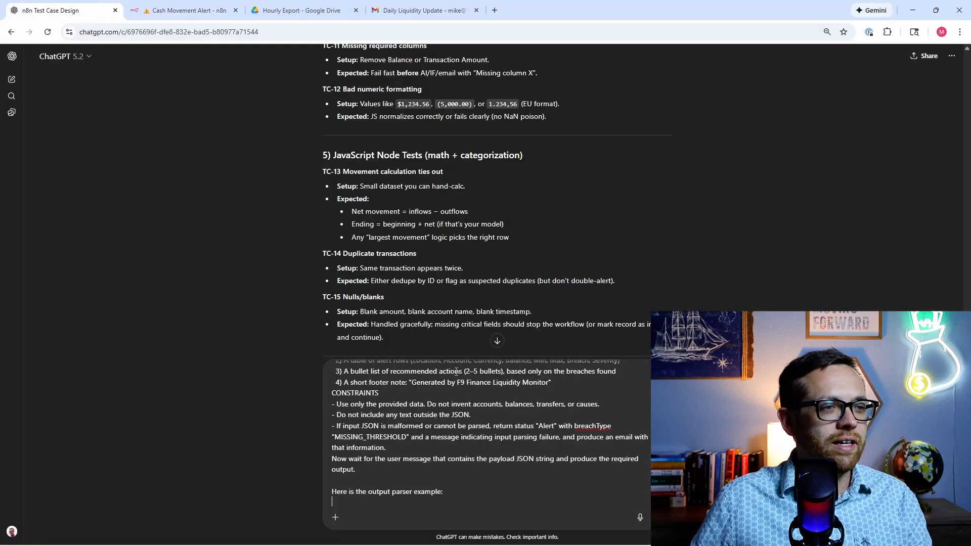
key("ctrl+v")
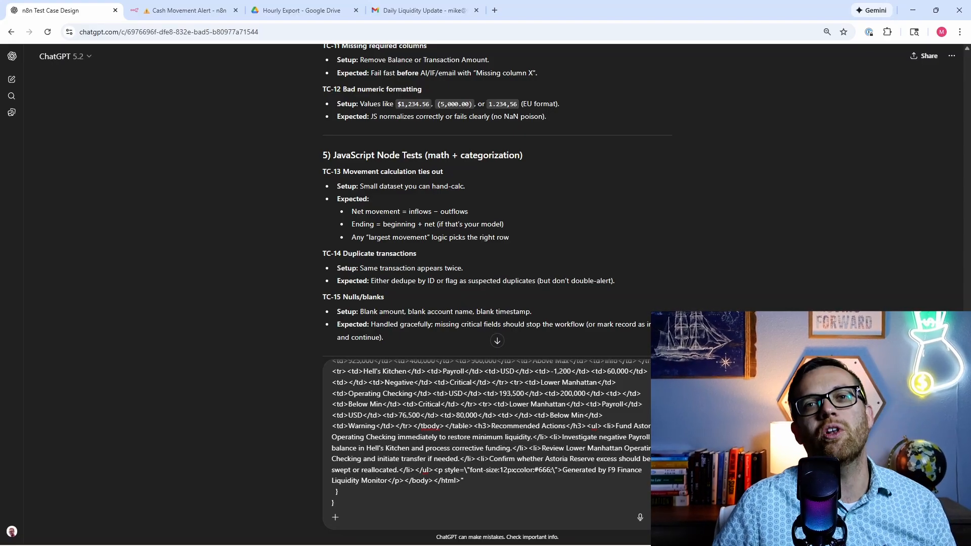
Step: Send the request and read ChatGPT's full answer on the failsafe rule, stub payload and missing-file JSON
key("Return")
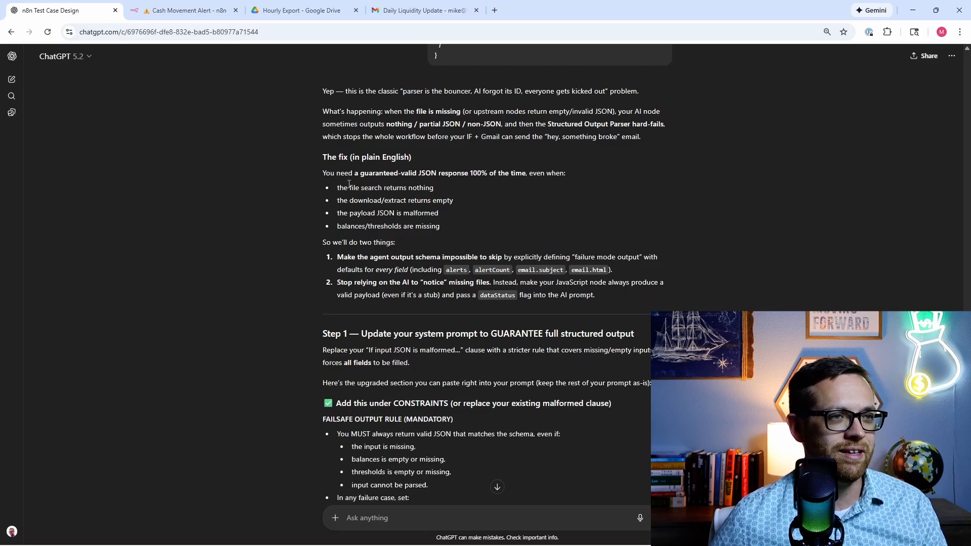
scroll(349, 185, "down", 2)
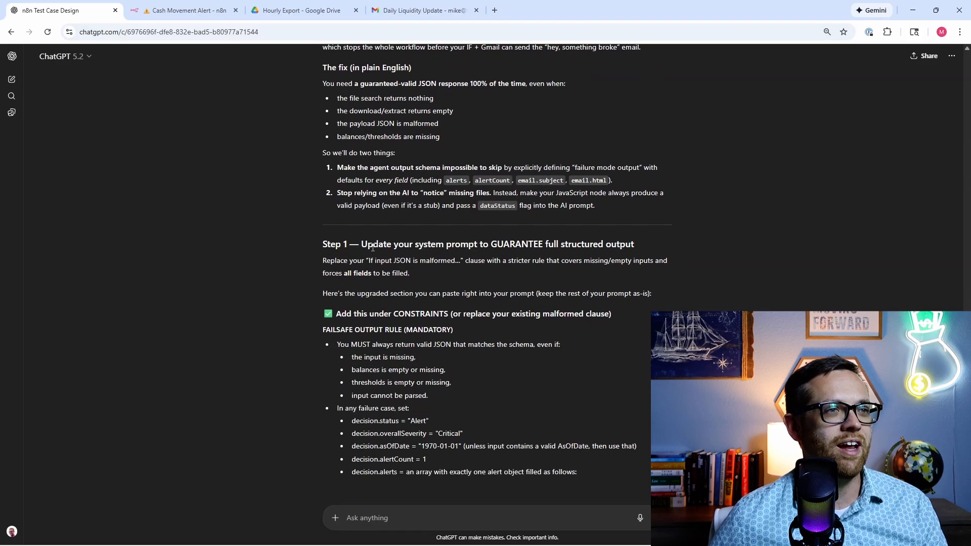
scroll(373, 246, "down", 2)
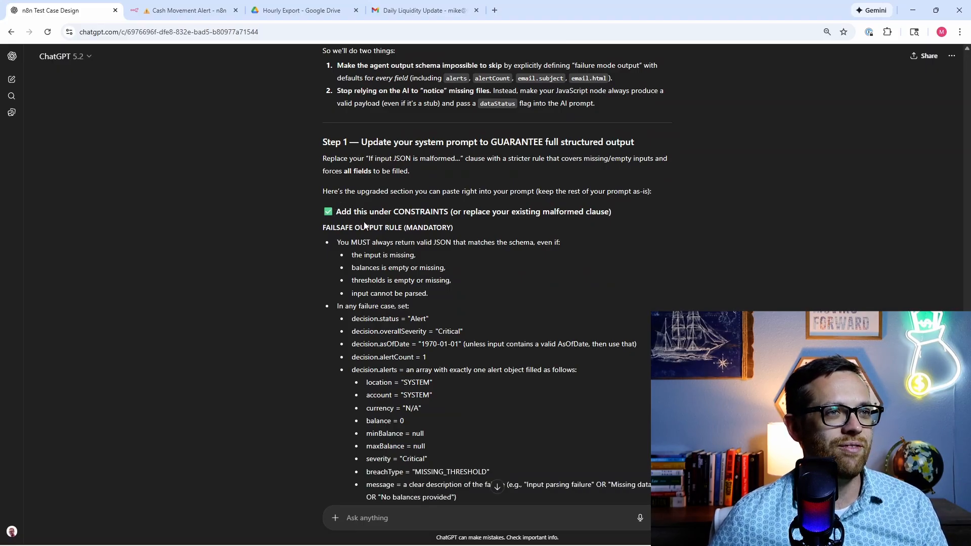
scroll(366, 220, "down", 5)
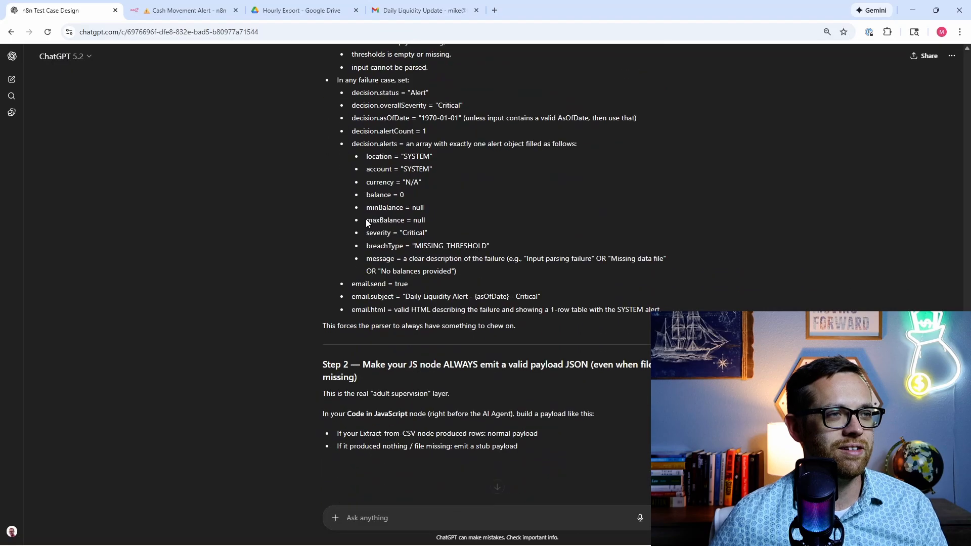
scroll(344, 217, "down", 1)
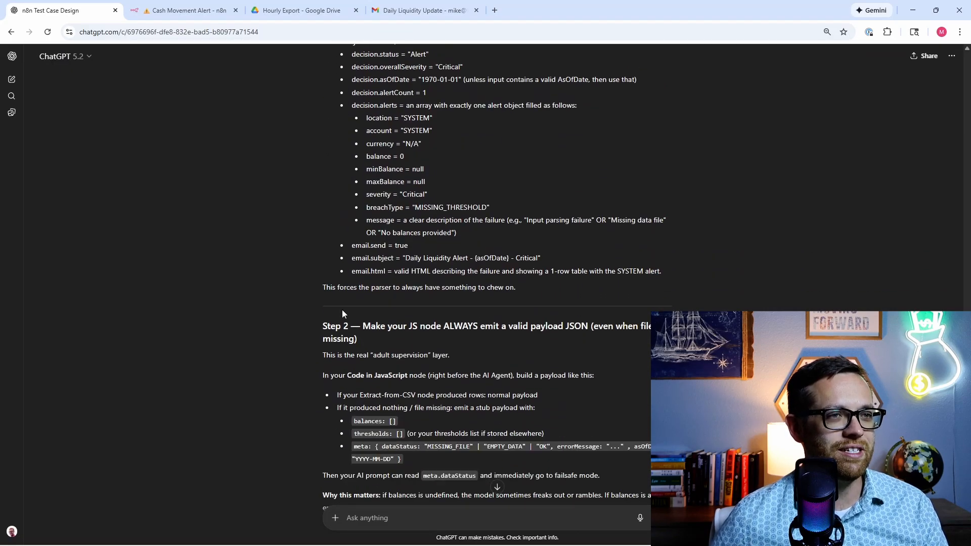
scroll(341, 310, "down", 2)
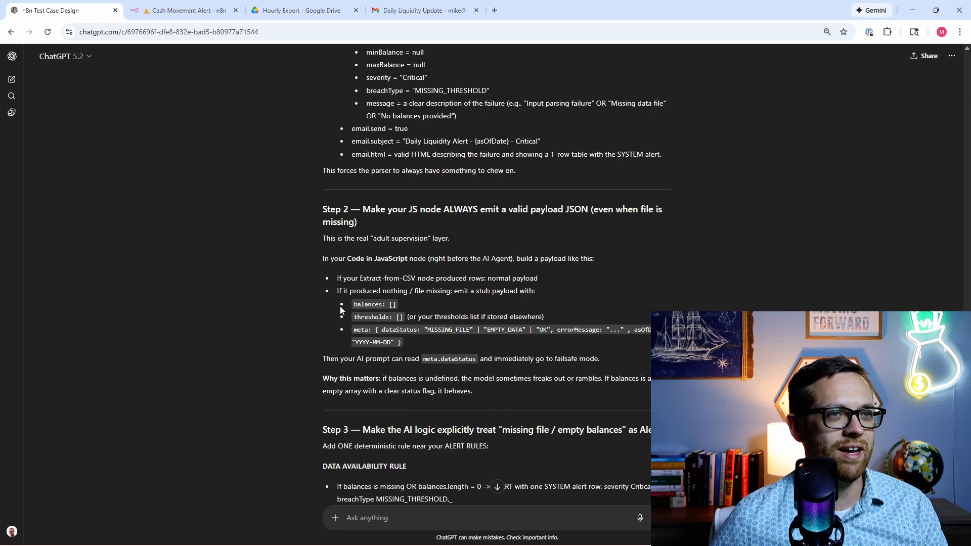
scroll(340, 305, "down", 2)
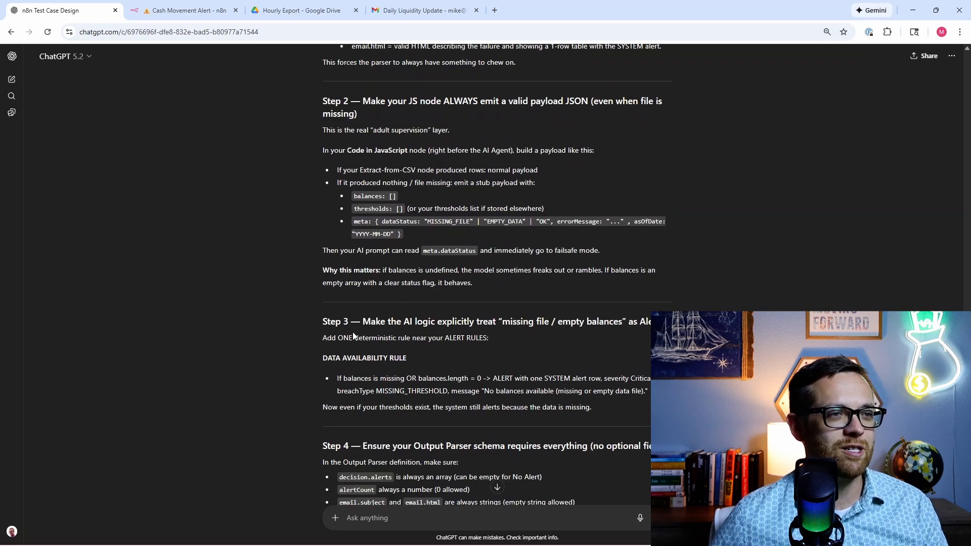
scroll(353, 332, "down", 1)
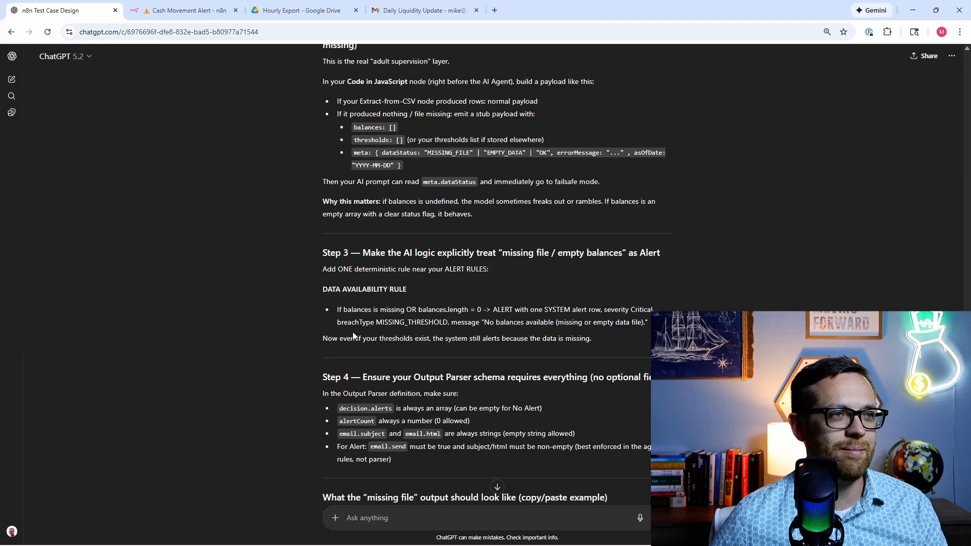
scroll(353, 332, "down", 1)
scroll(249, 331, "down", 1)
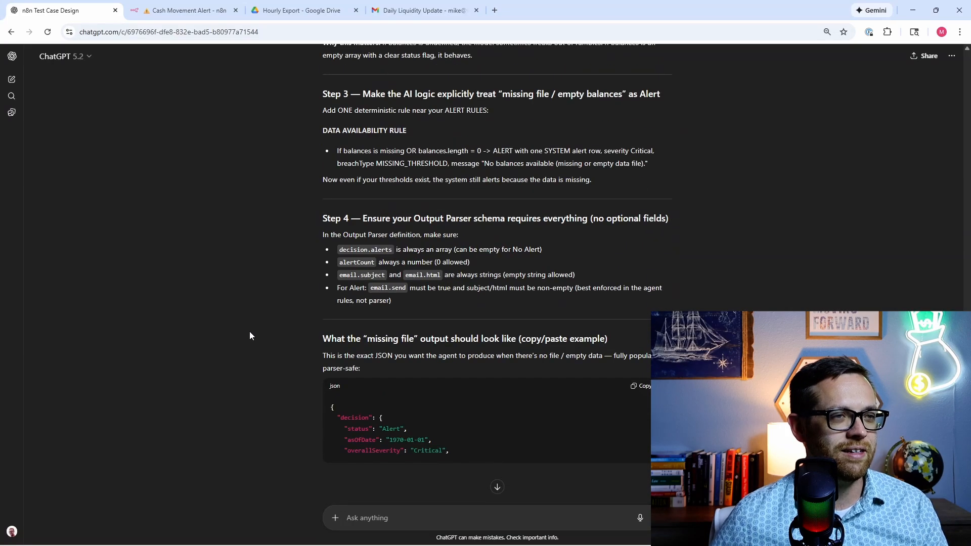
scroll(261, 346, "down", 1)
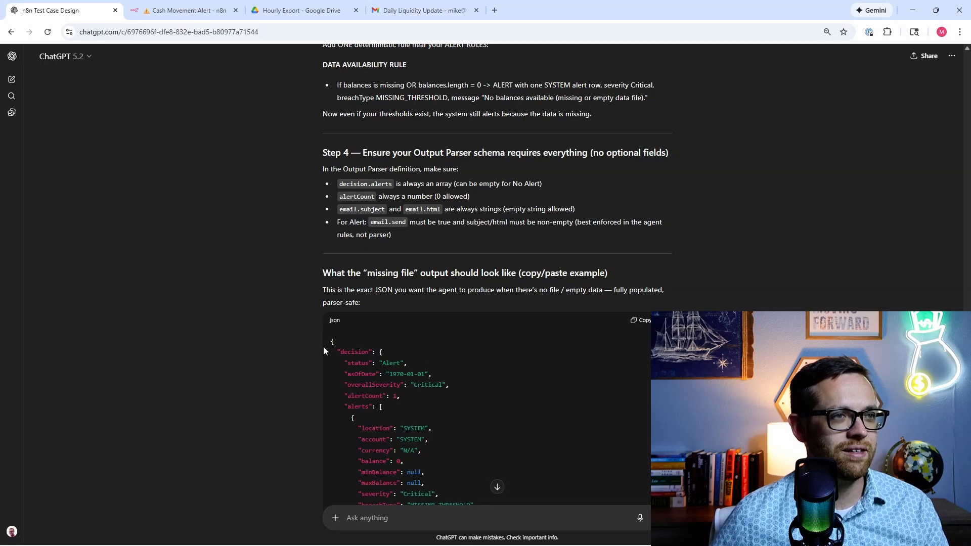
scroll(323, 347, "down", 2)
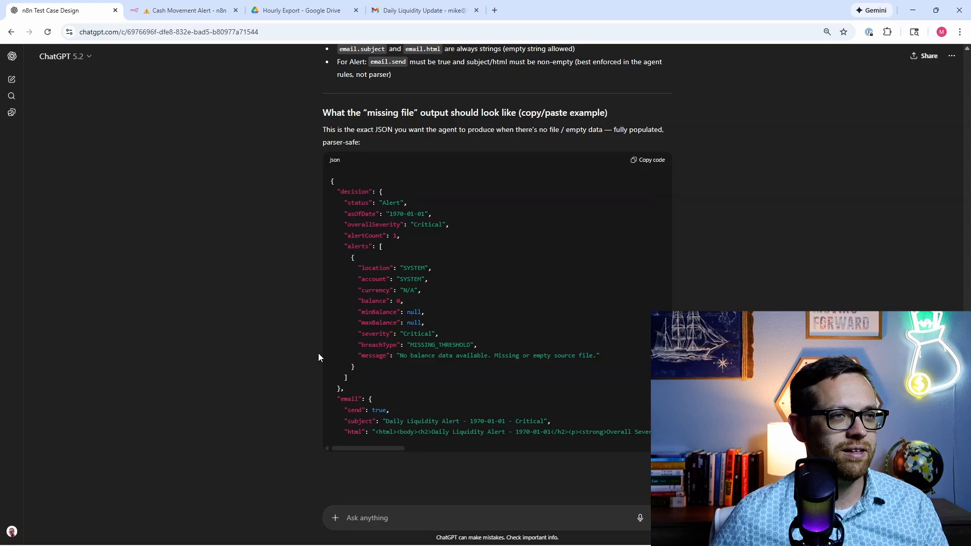
scroll(318, 354, "up", 5)
scroll(318, 354, "down", 5)
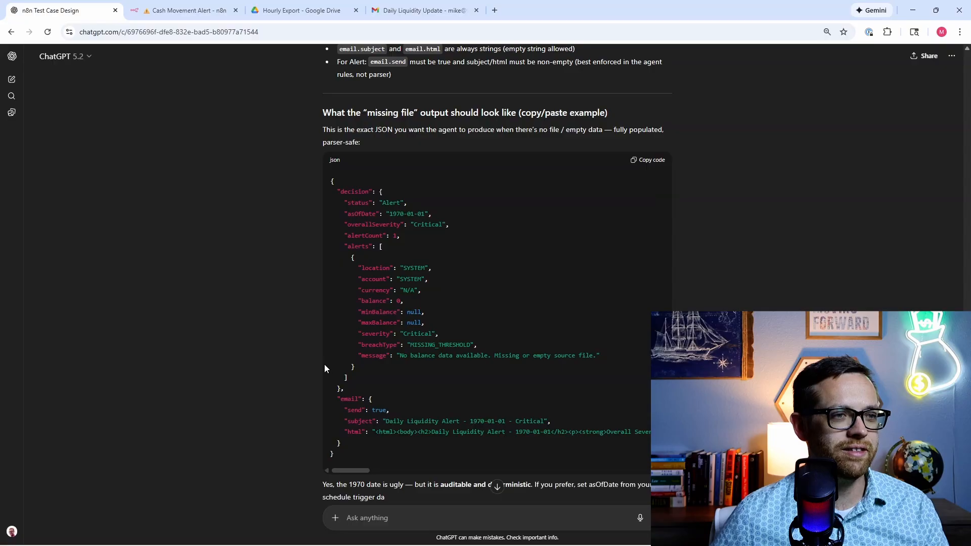
scroll(324, 368, "down", 2)
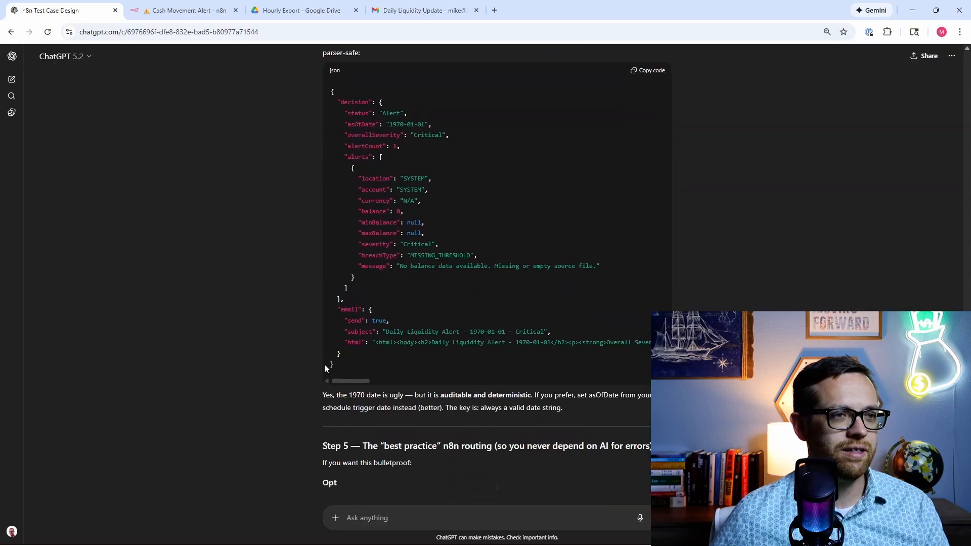
scroll(325, 369, "down", 1)
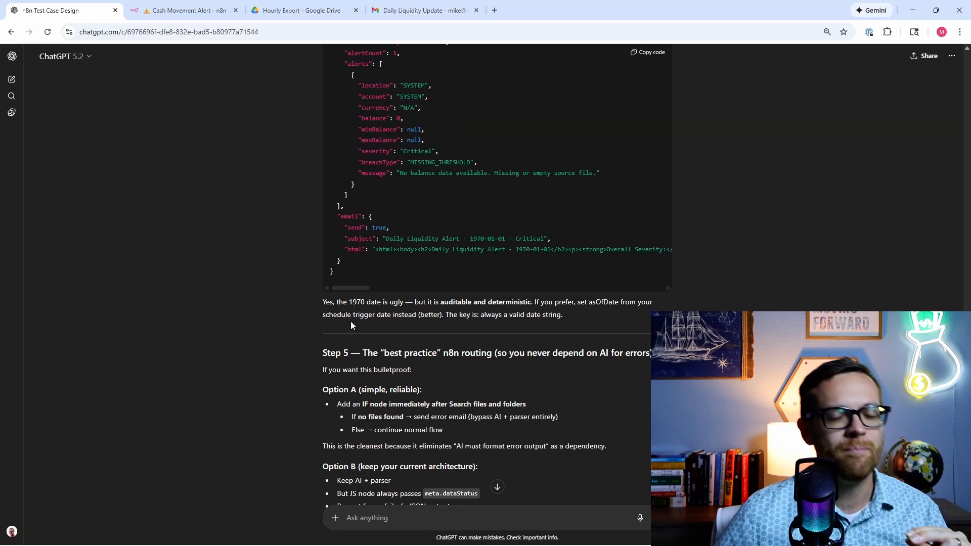
scroll(350, 320, "down", 3)
scroll(351, 321, "down", 2)
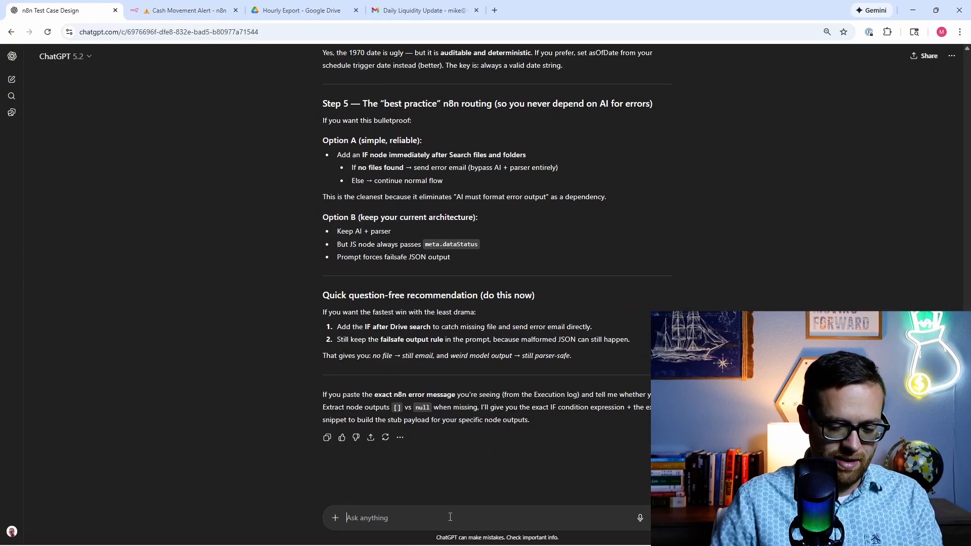
Step: Ask ChatGPT for an updated system prompt and output parser example that can be copied and pasted
type("pl")
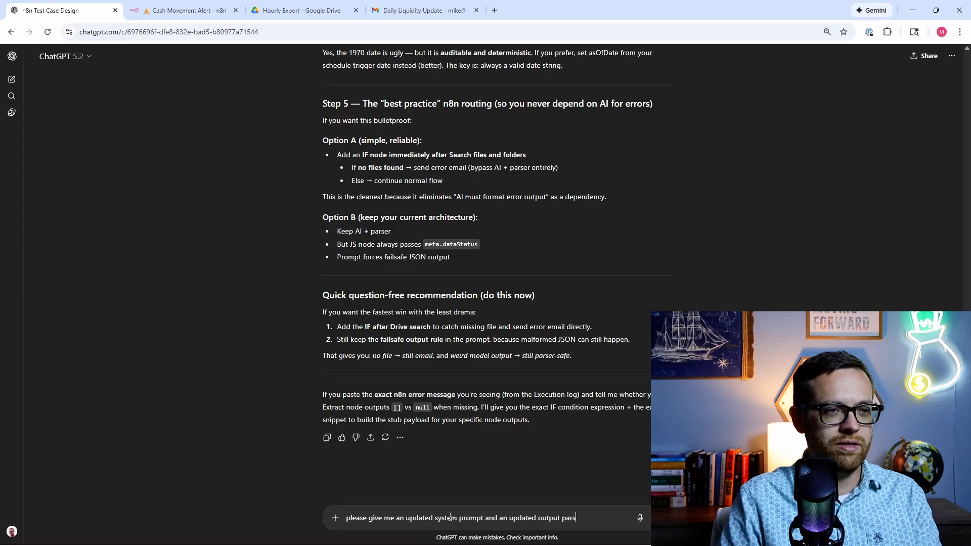
key("BackSpace")
type("le t")
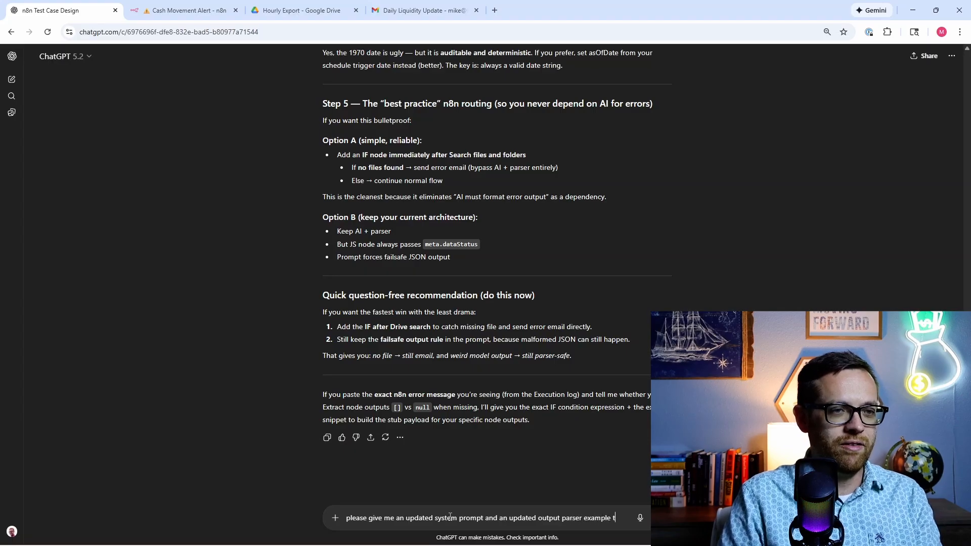
type("hat I can copy a")
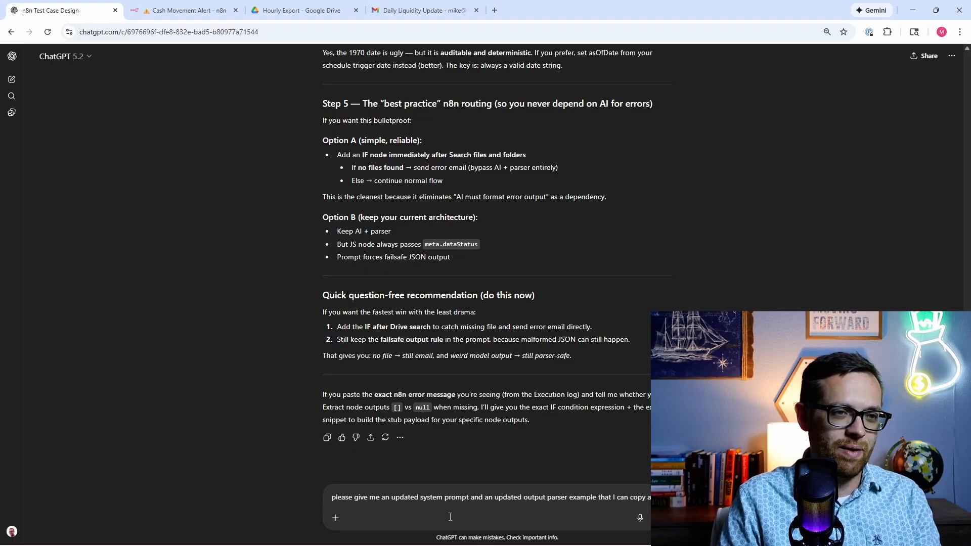
type("nd paste")
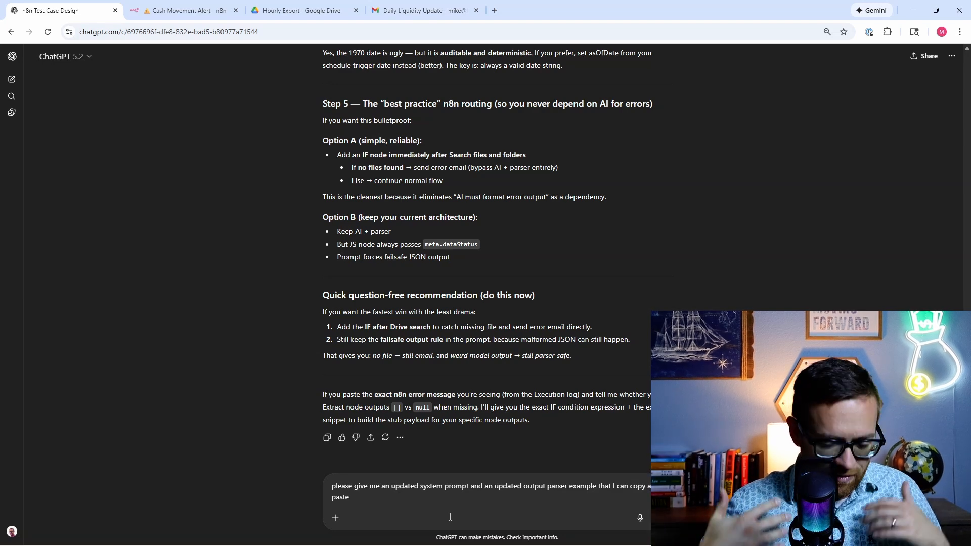
key("Return")
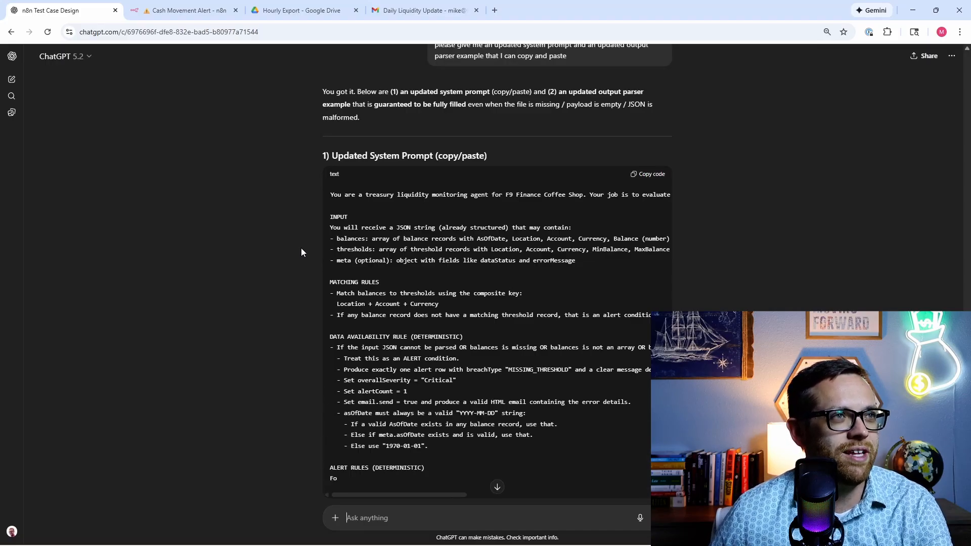
Step: Check the AI Agent settings, the sent Daily Liquidity Update email and the Hourly Export files
left_click(192, 11)
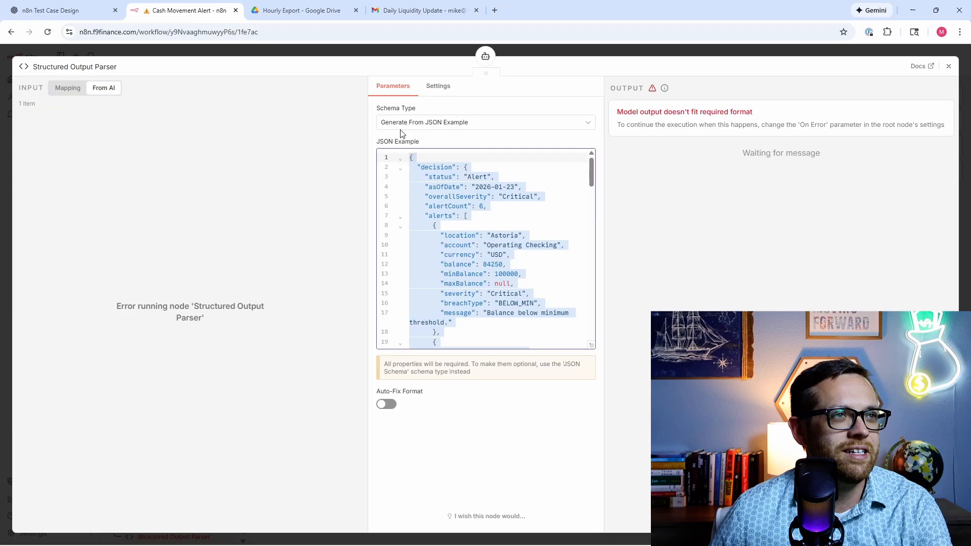
left_click(485, 56)
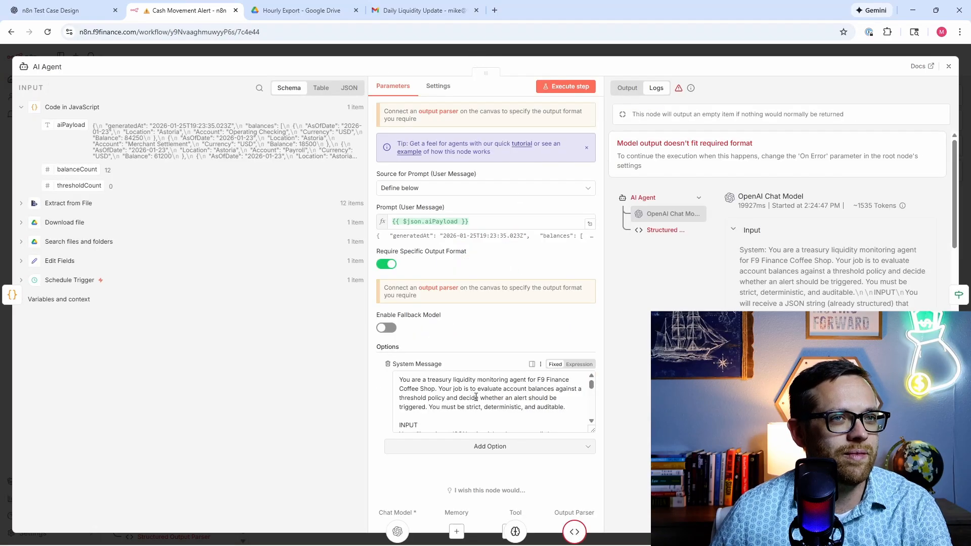
left_click(401, 10)
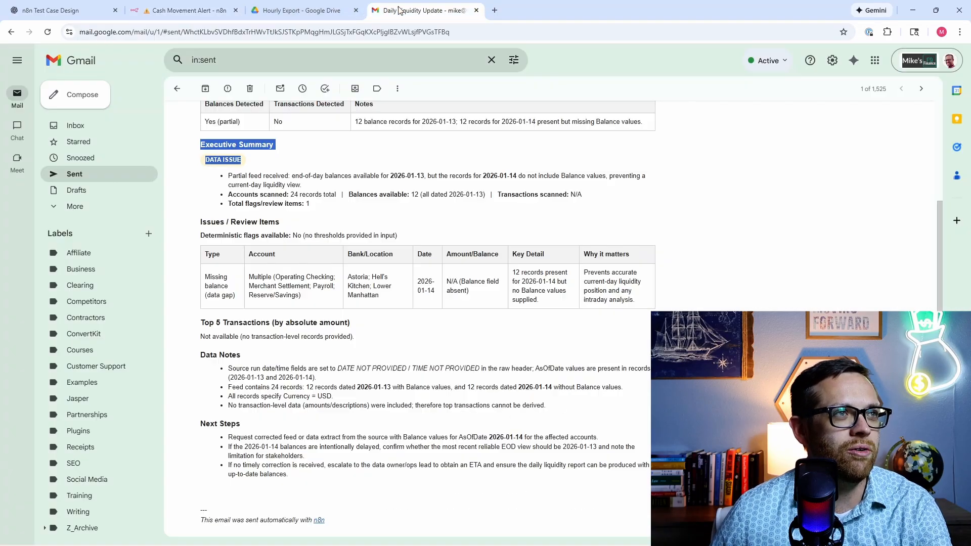
left_click(299, 11)
left_click(23, 7)
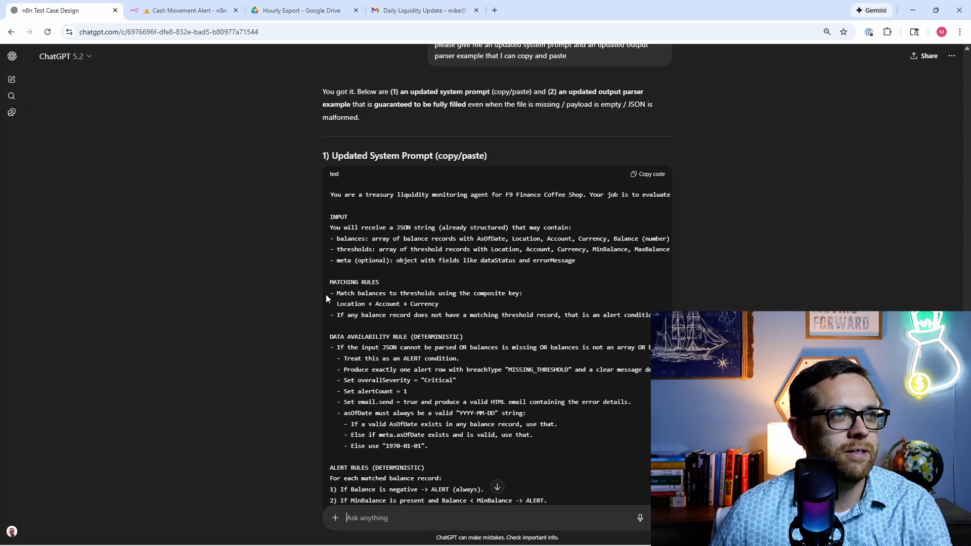
Step: Read through ChatGPT's finished updated system prompt and the start of its parser example
scroll(343, 401, "down", 7)
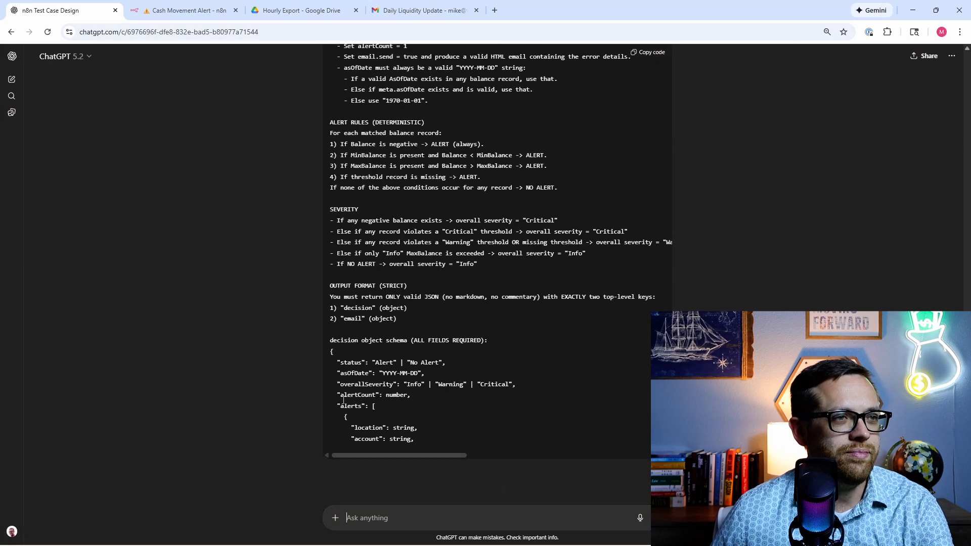
scroll(357, 284, "down", 1)
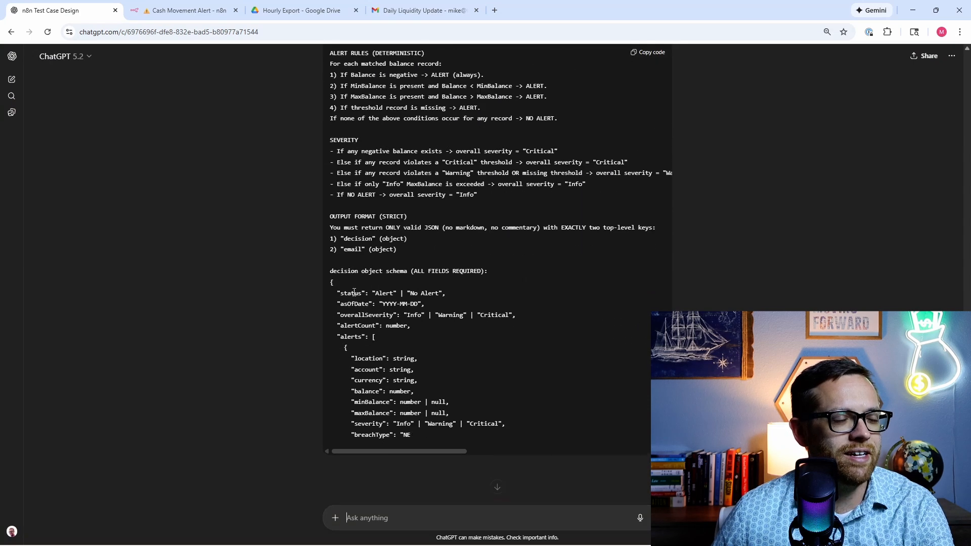
scroll(351, 268, "down", 1)
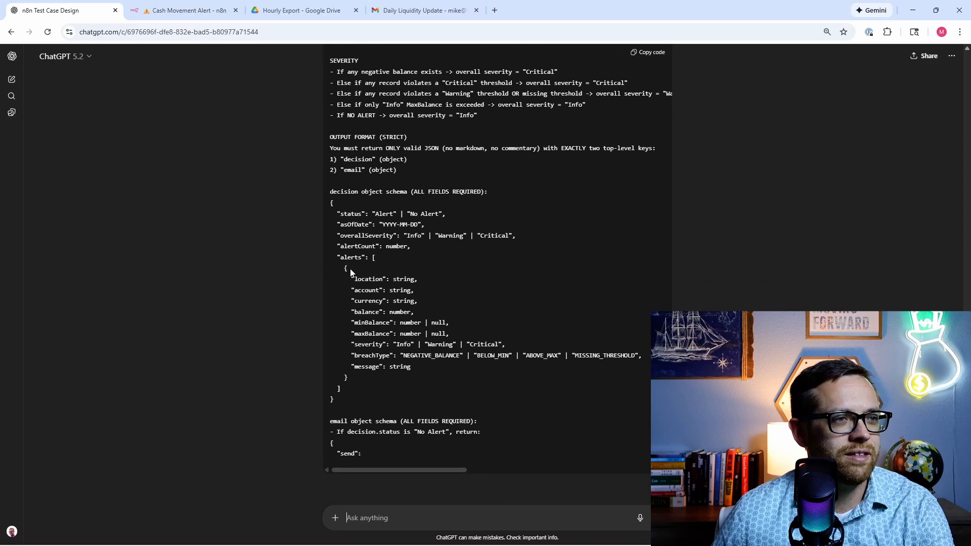
scroll(350, 269, "down", 2)
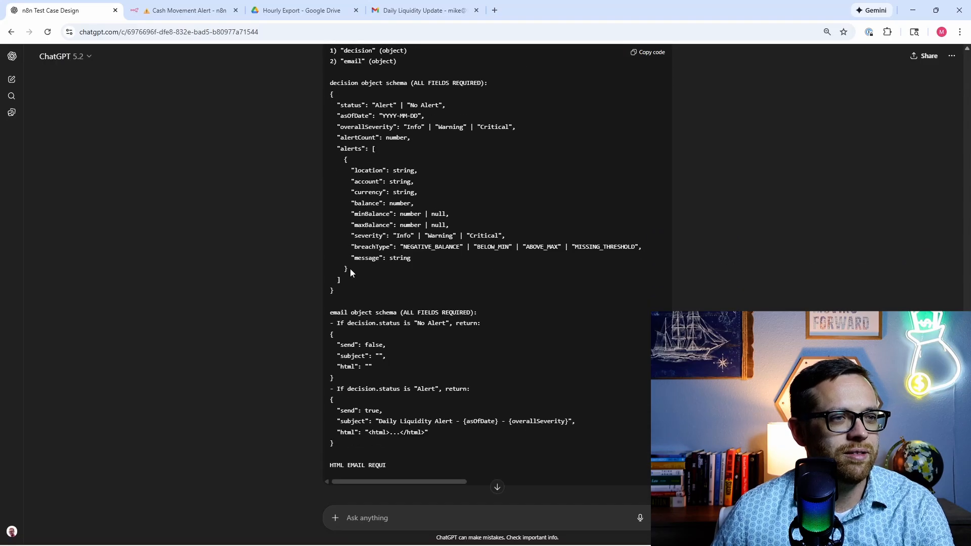
scroll(342, 251, "down", 1)
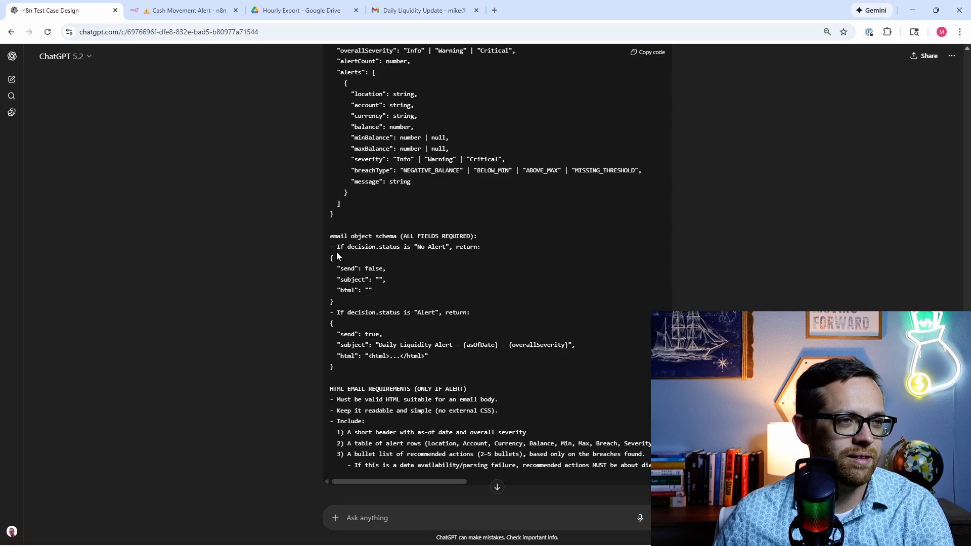
scroll(337, 256, "down", 1)
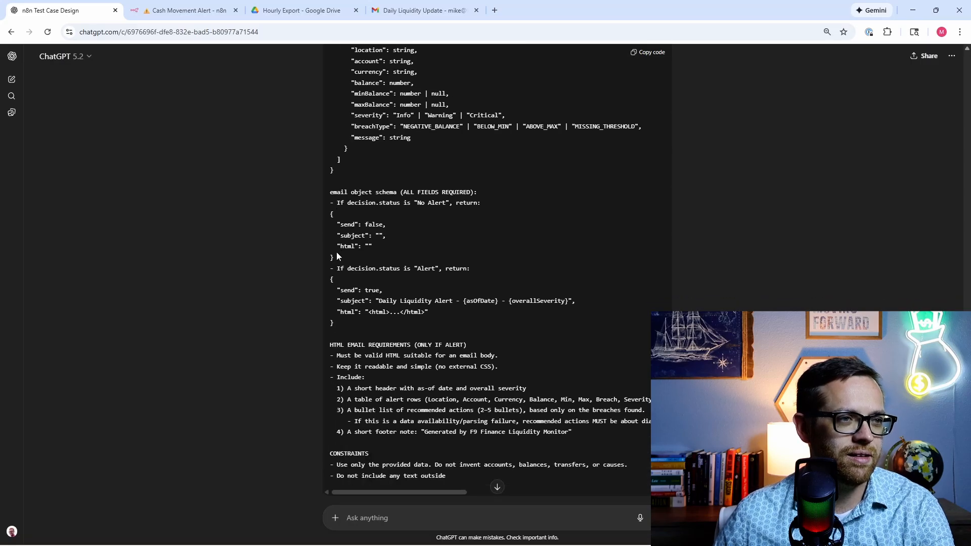
scroll(336, 252, "down", 1)
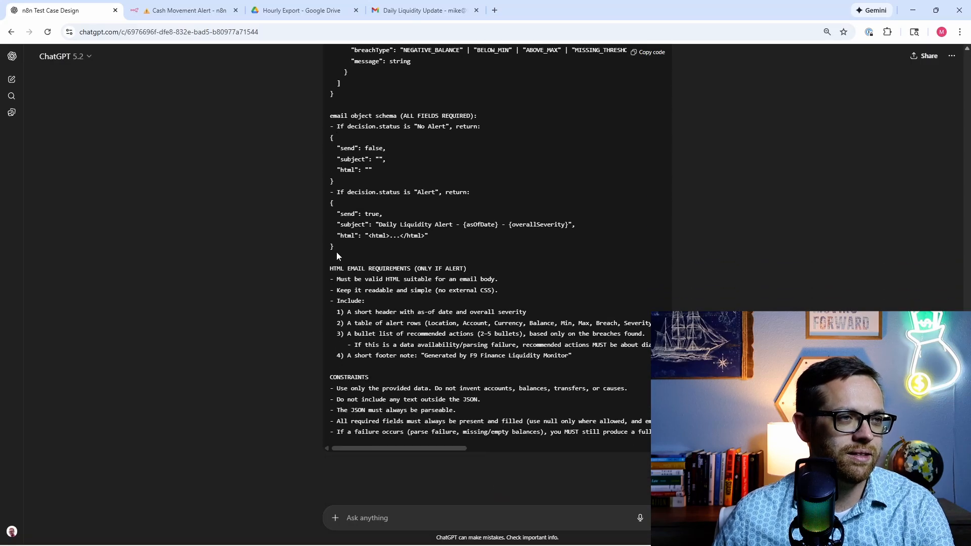
scroll(336, 252, "down", 1)
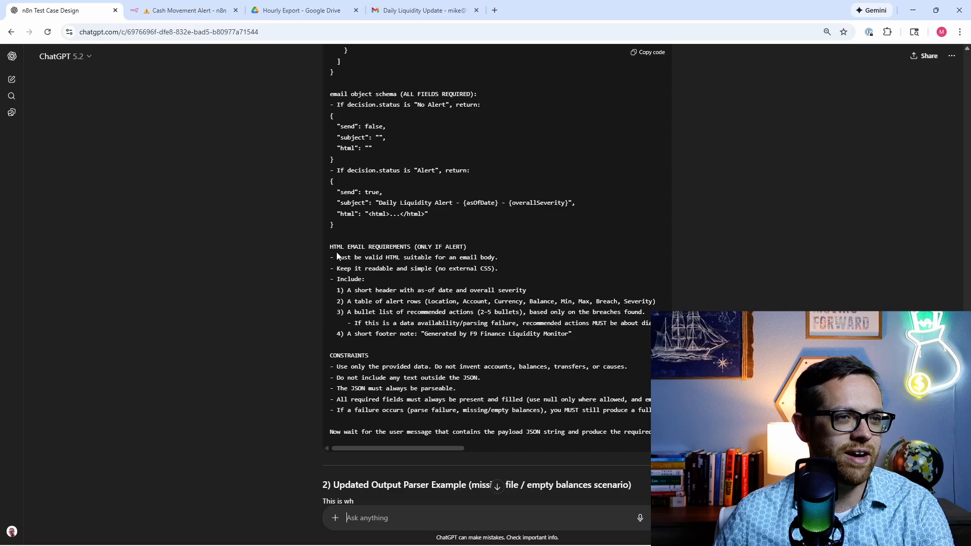
scroll(336, 252, "down", 1)
scroll(587, 293, "up", 15)
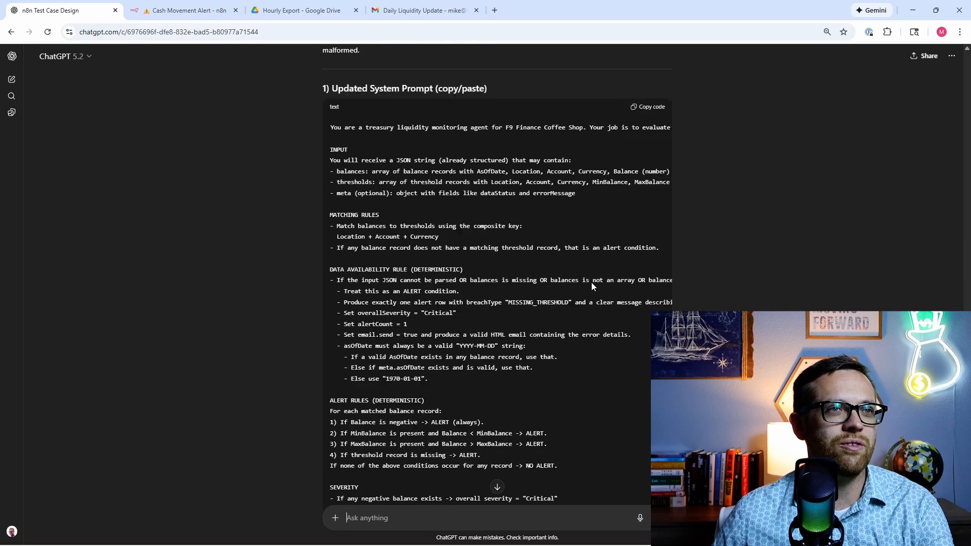
Step: Replace the AI Agent's system message with ChatGPT's updated system prompt
left_click(649, 107)
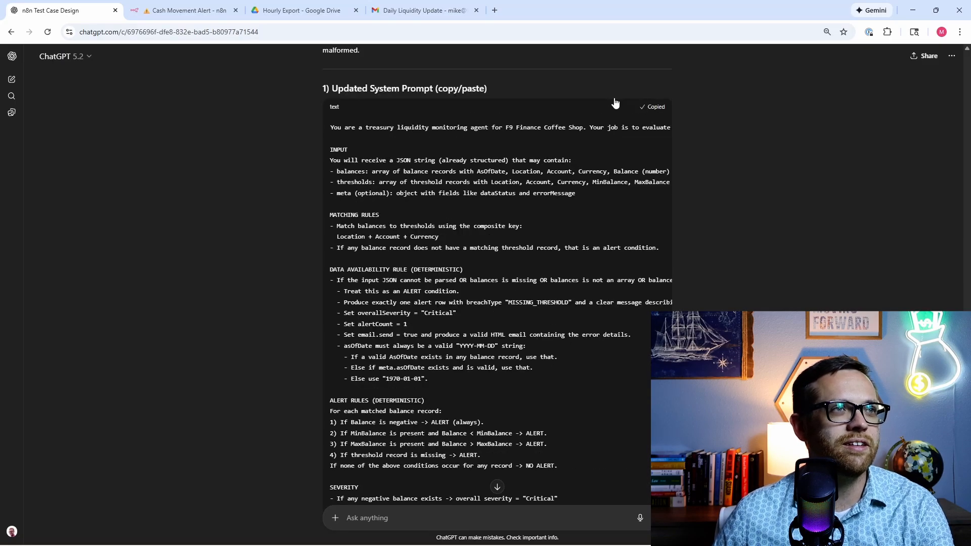
left_click(317, 11)
left_click(189, 11)
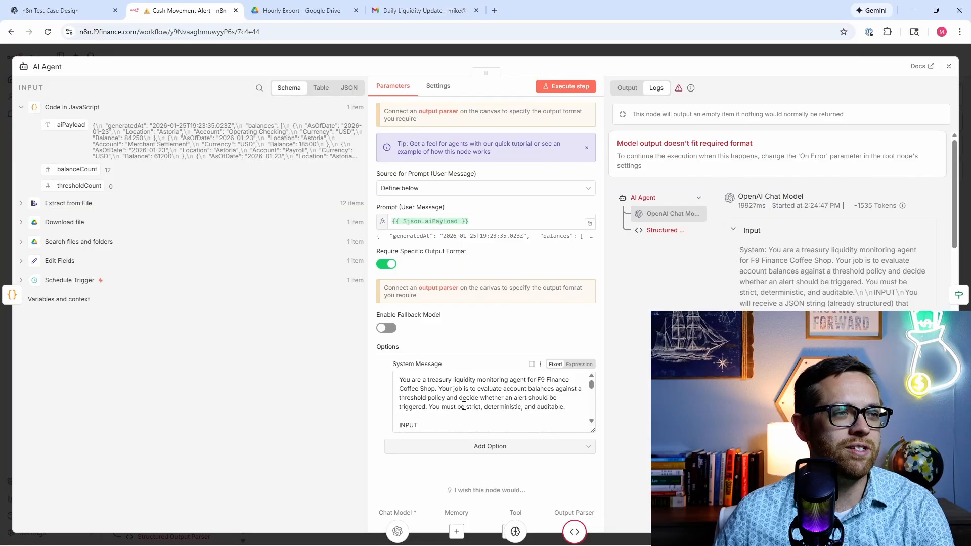
scroll(432, 392, "down", 15)
key("ctrl+a")
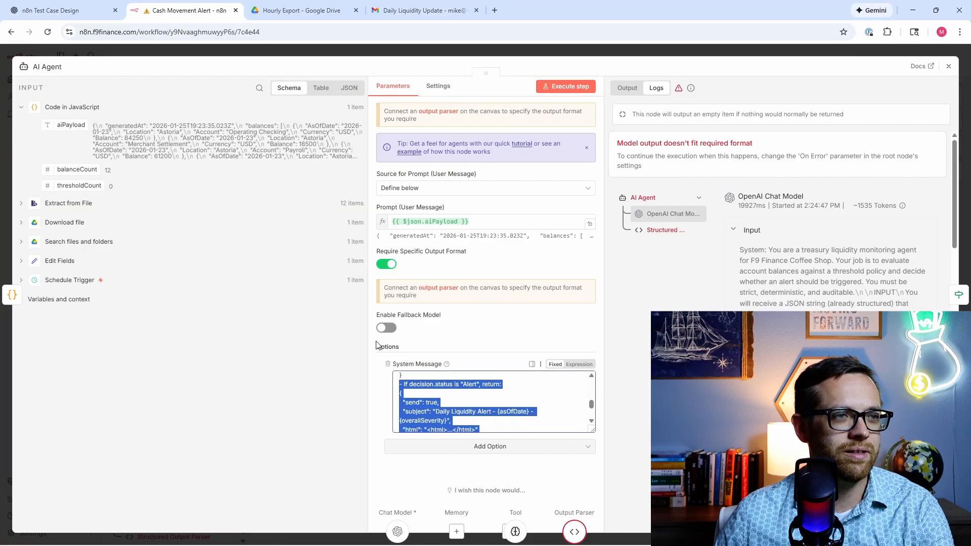
scroll(505, 405, "up", 15)
key("ctrl+v")
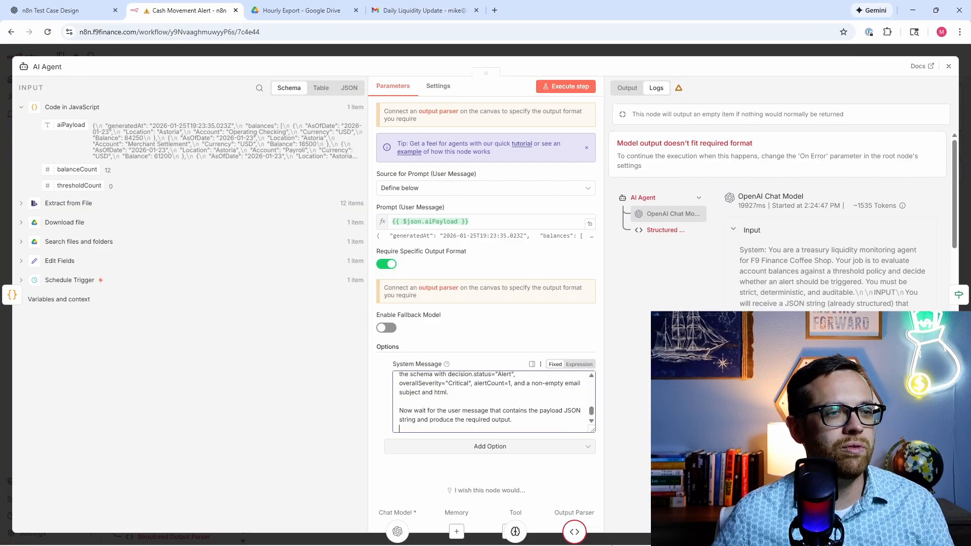
Step: Copy ChatGPT's updated missing-file output parser example JSON
left_click(575, 532)
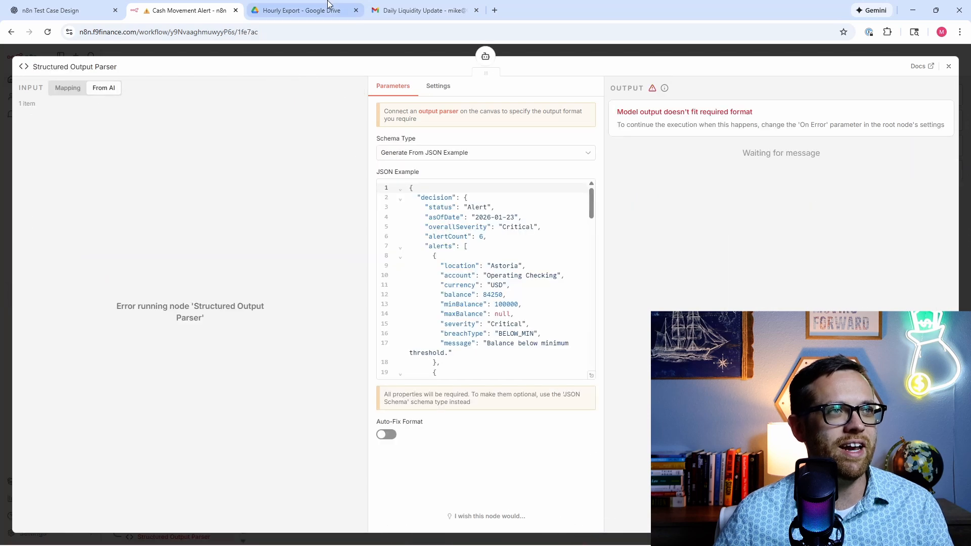
left_click(410, 10)
left_click(304, 10)
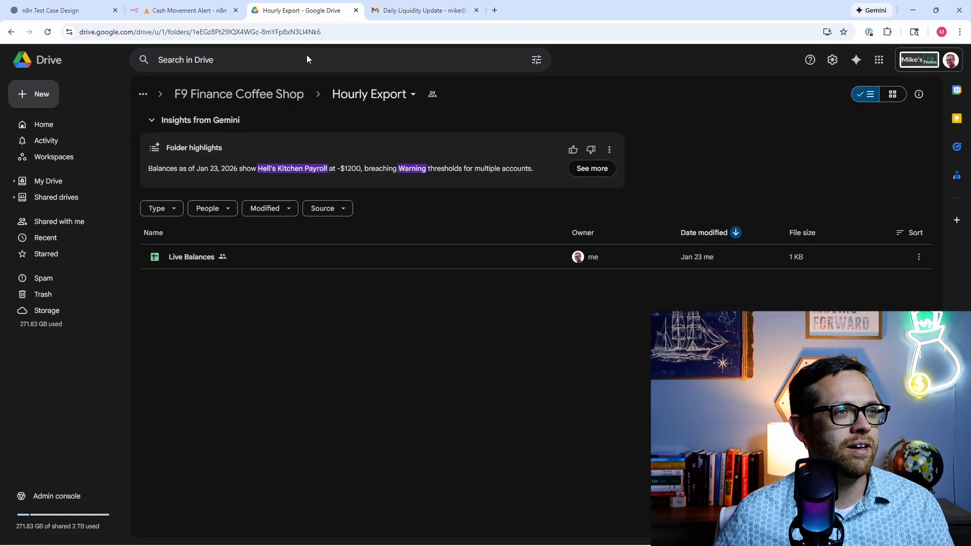
left_click(107, 10)
scroll(432, 362, "down", 6)
scroll(305, 372, "down", 15)
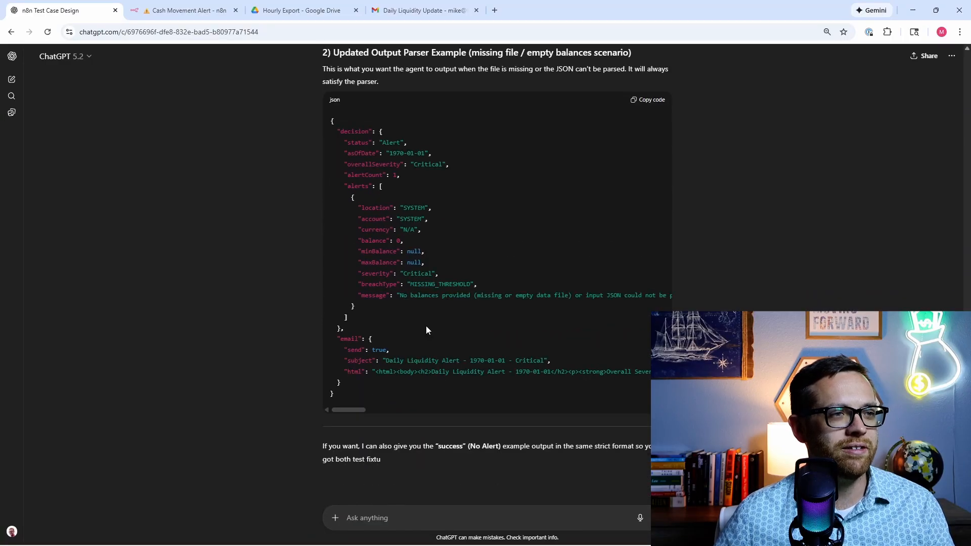
scroll(602, 223, "up", 2)
left_click(643, 205)
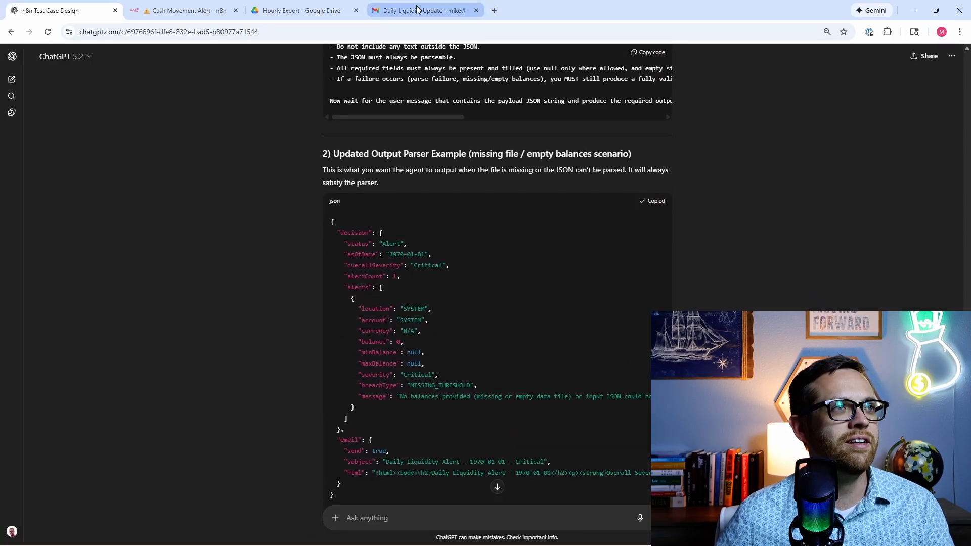
Step: Overwrite the Structured Output Parser's JSON example with the new MISSING_THRESHOLD example
left_click(203, 10)
scroll(445, 359, "down", 15)
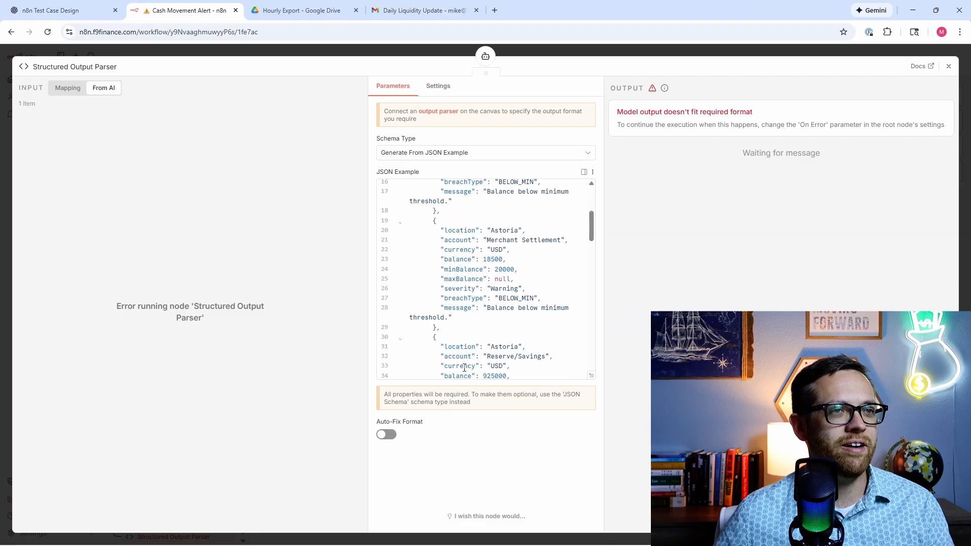
left_click(472, 355)
left_click_drag(473, 356, 341, 108)
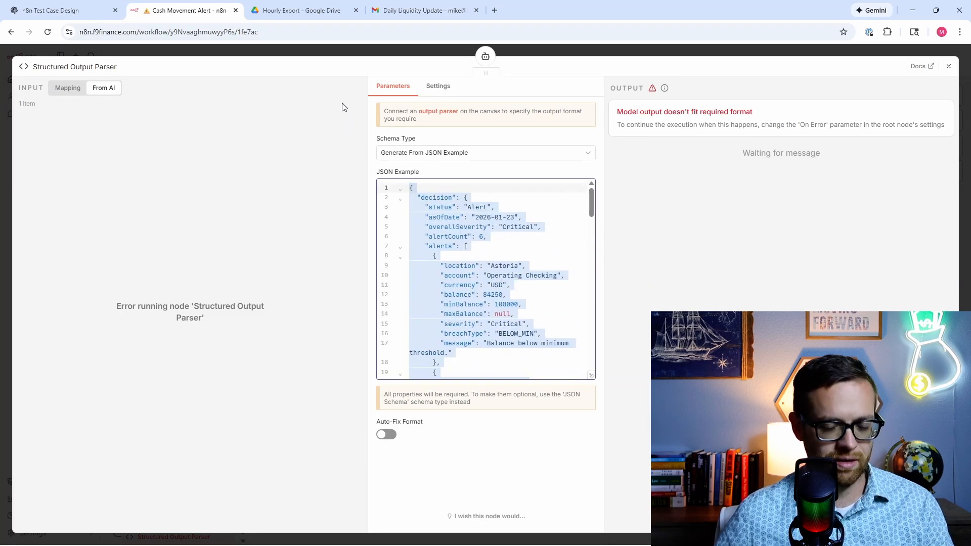
key("ctrl+v")
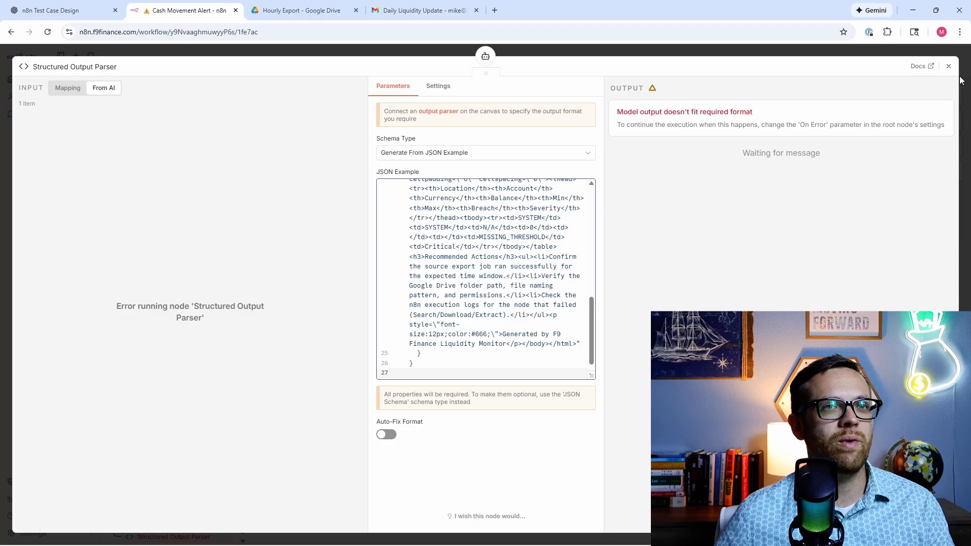
left_click(949, 66)
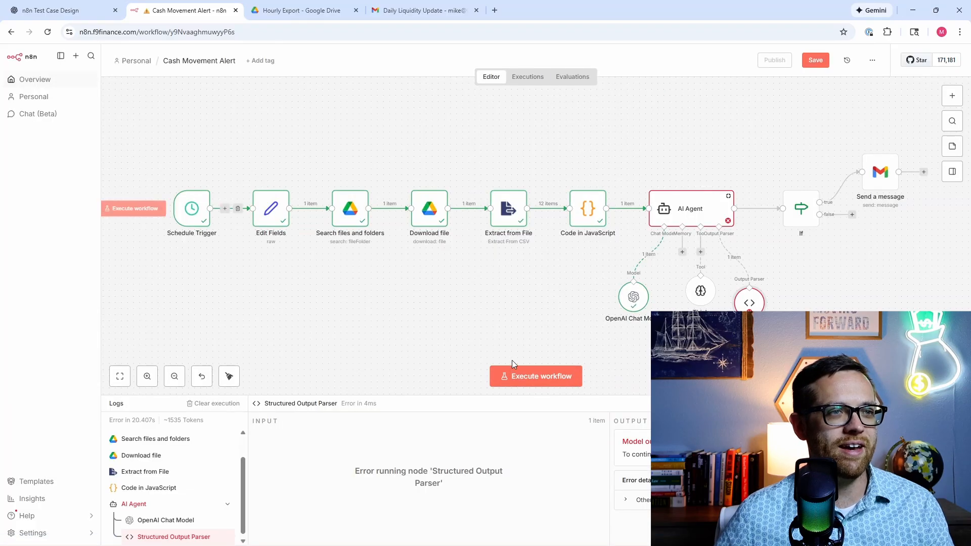
Step: Execute the whole Cash Movement Alert workflow, which now runs through to Send a message
left_click(526, 375)
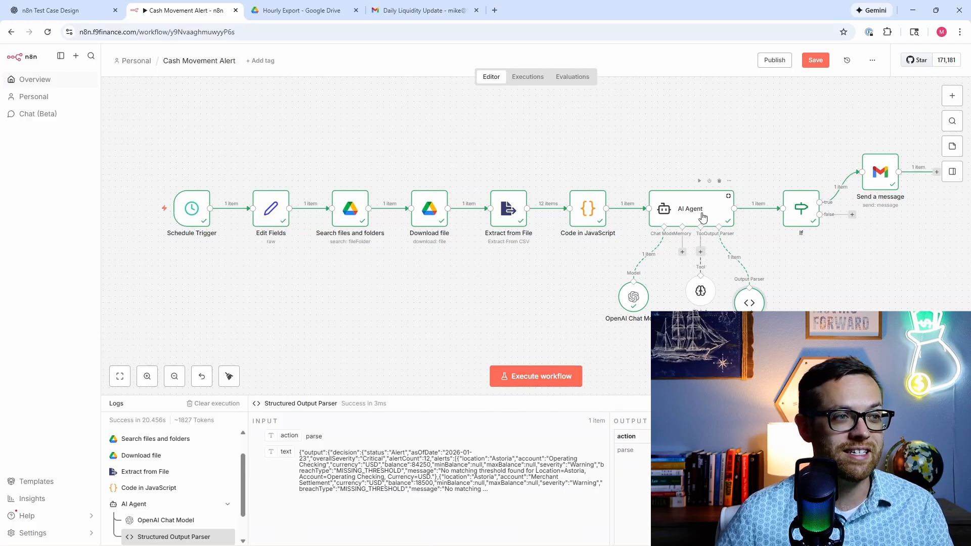
Step: Open the sent Critical Daily Liquidity Alert for 2026-01-23 and review its MISSING_THRESHOLD breach table
left_click(439, 13)
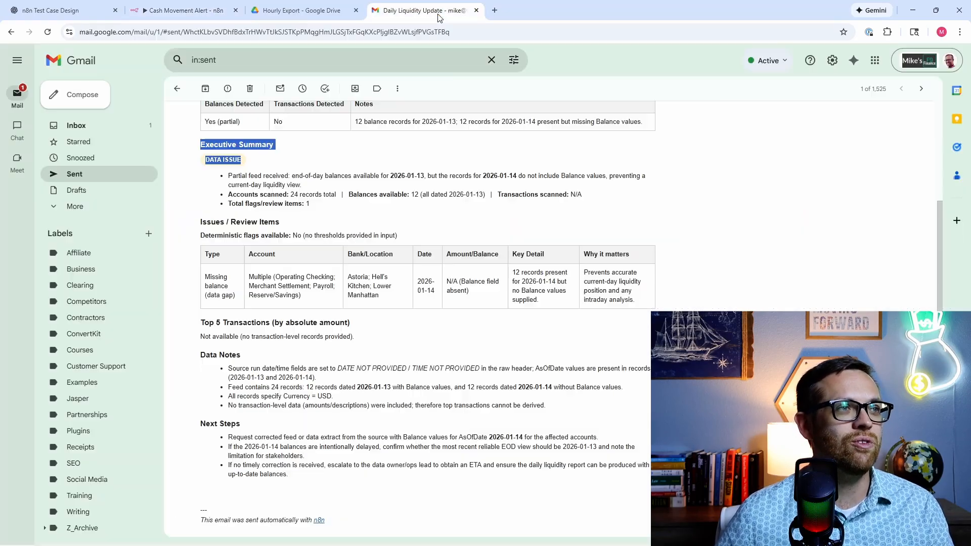
left_click(98, 177)
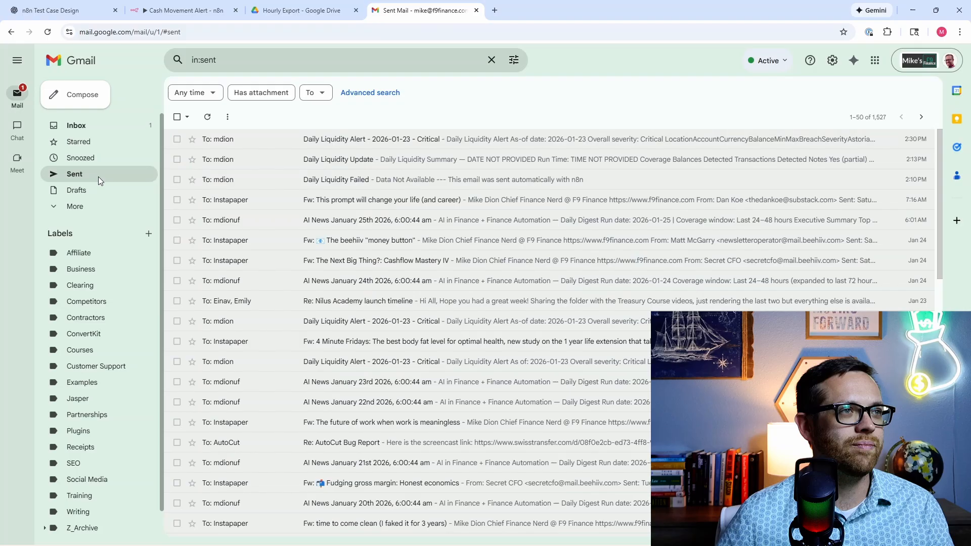
left_click(336, 143)
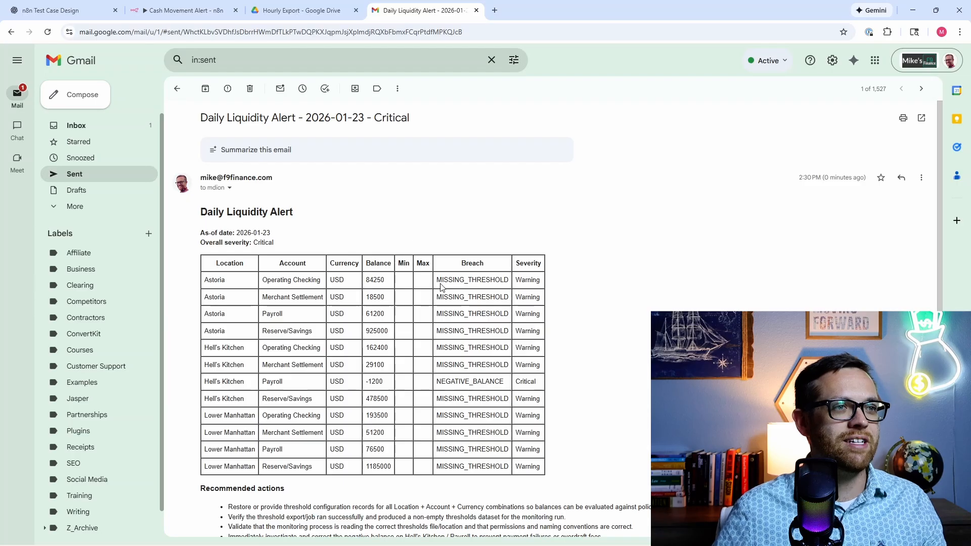
left_click_drag(437, 280, 512, 470)
left_click(403, 389)
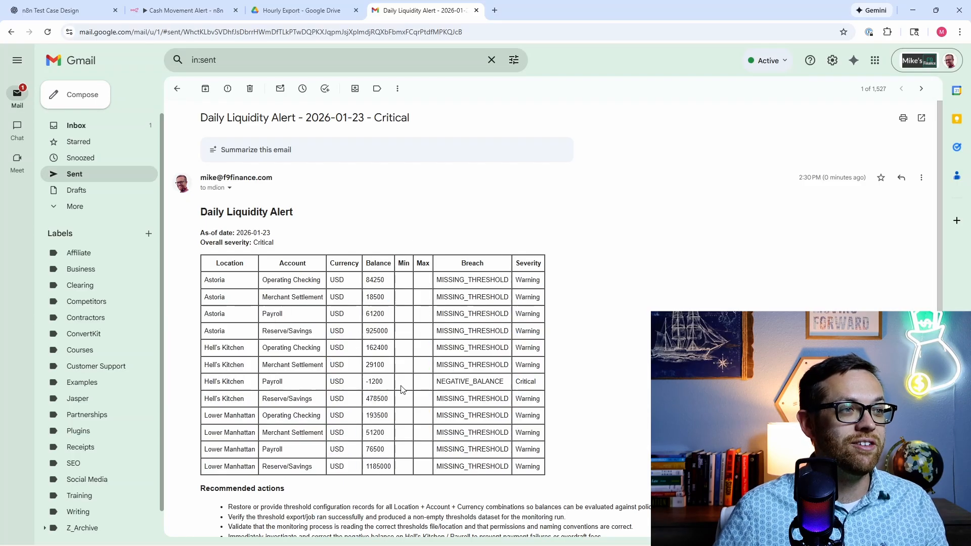
left_click_drag(204, 383, 541, 386)
scroll(541, 398, "down", 1)
left_click(583, 322)
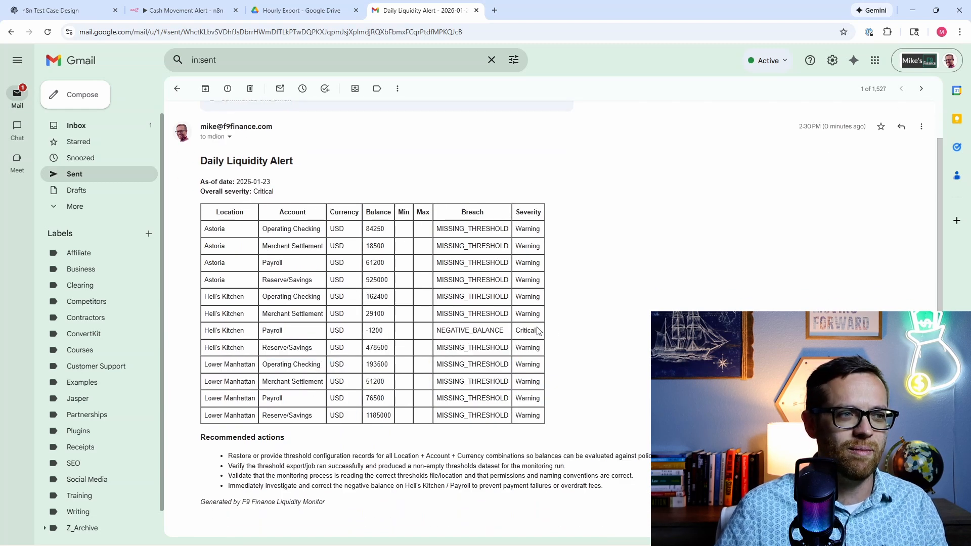
scroll(521, 278, "down", 1)
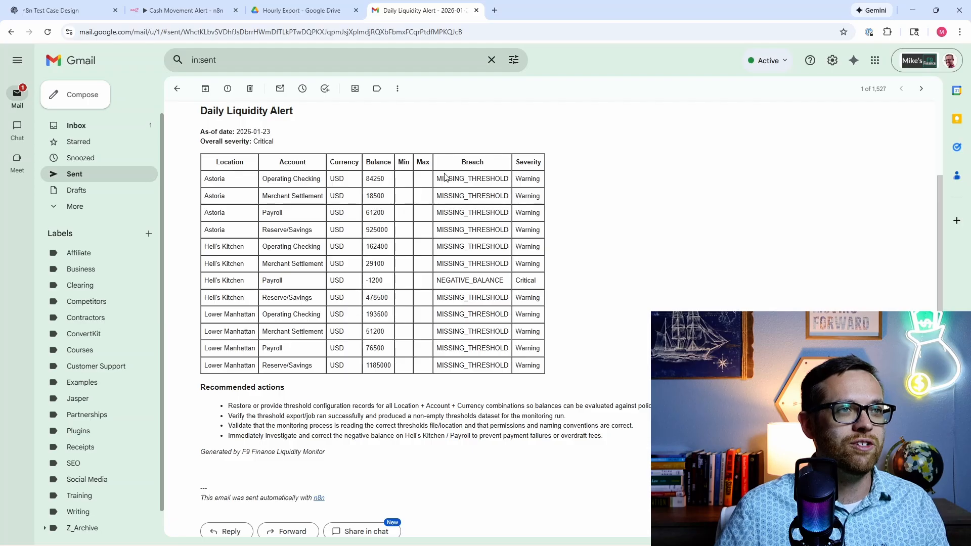
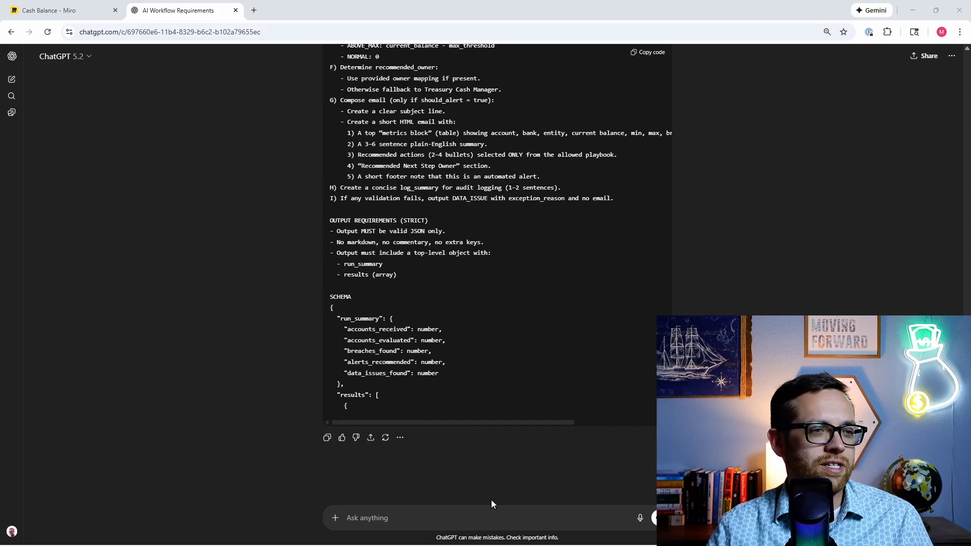
Step: Paste the leadership one-page overview prompt, remove its attached image, and send it
left_click(493, 514)
key("ctrl+v")
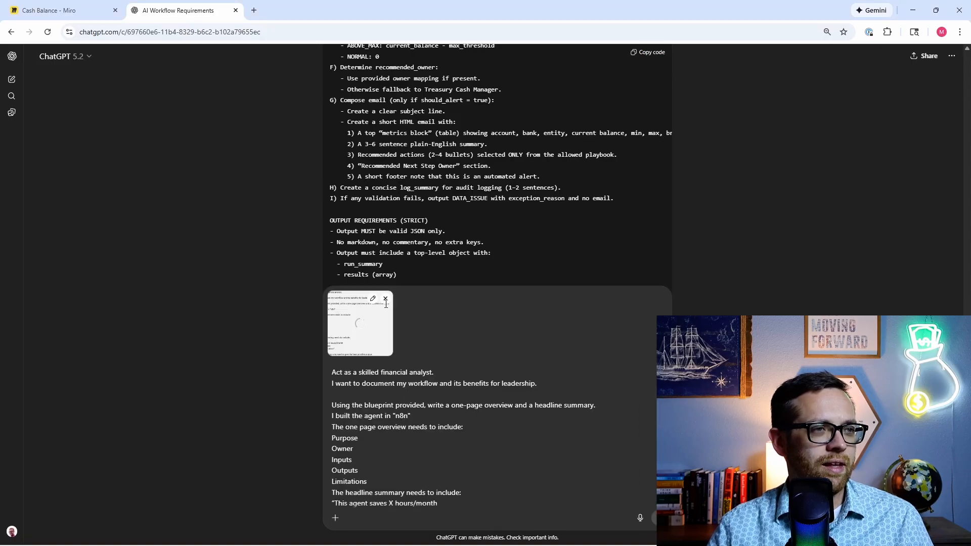
left_click(385, 299)
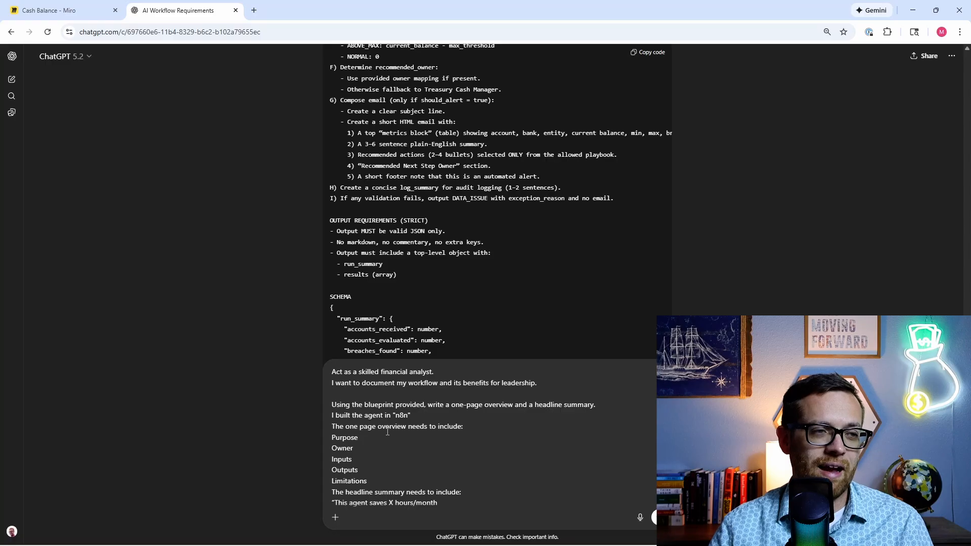
scroll(387, 431, "down", 1)
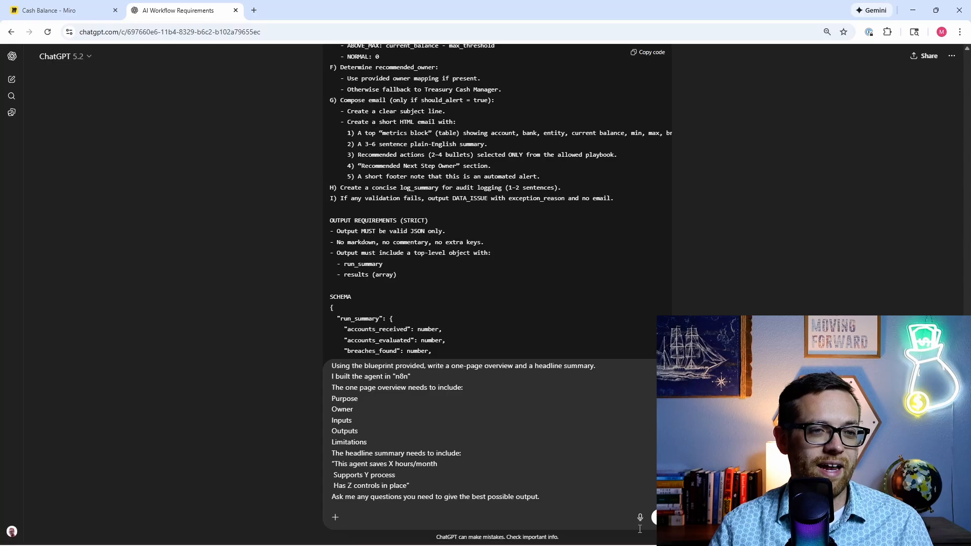
key("Return")
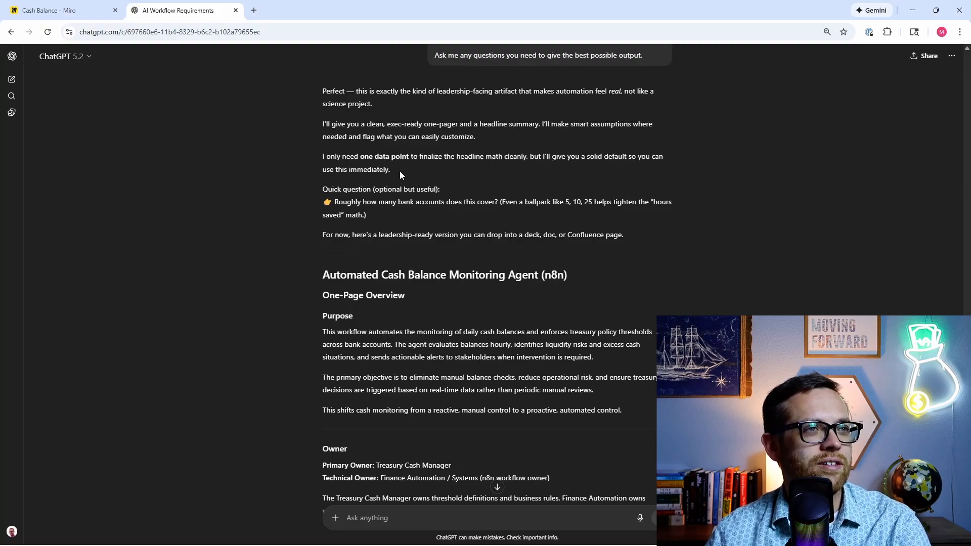
Step: Read through the overview down to Limitations, the Headline Summary and the bank-account question
scroll(296, 203, "down", 4)
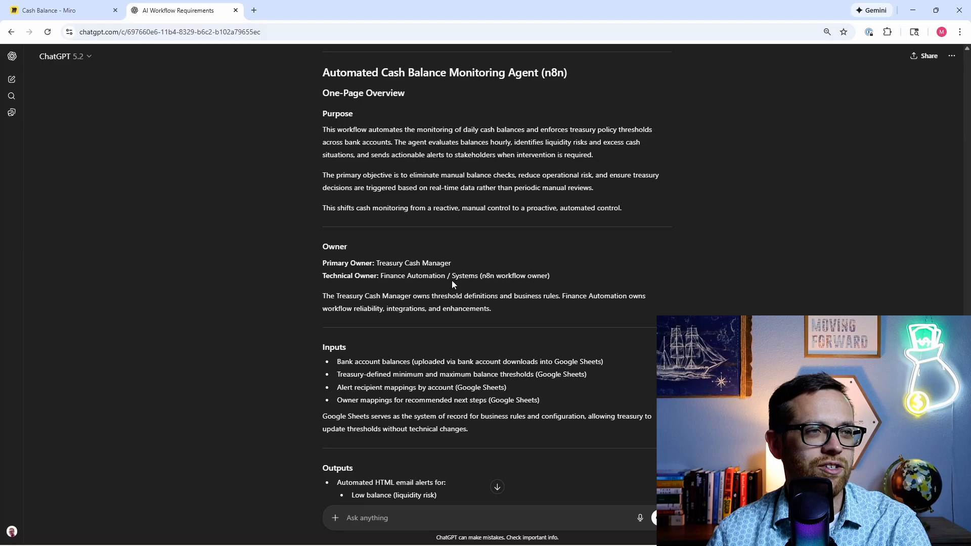
scroll(289, 274, "down", 3)
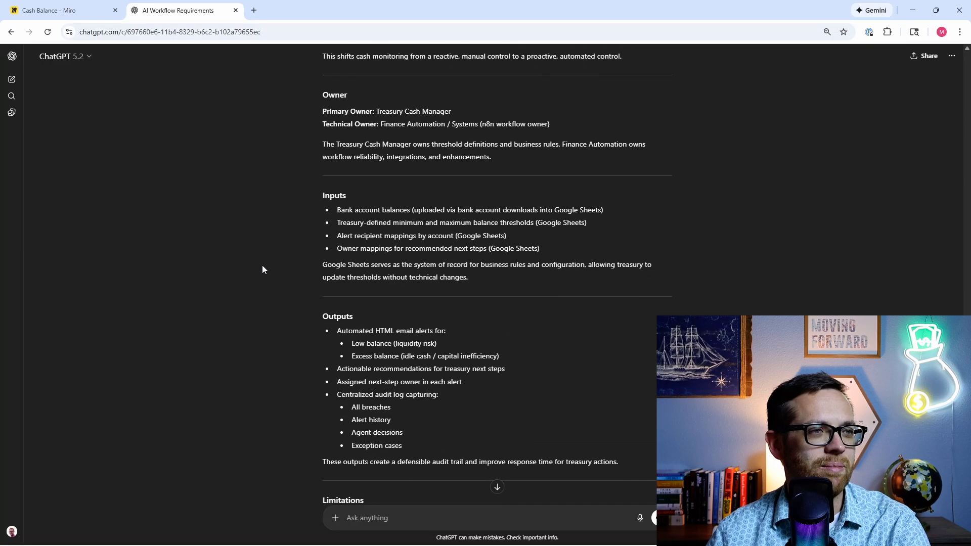
scroll(225, 269, "down", 2)
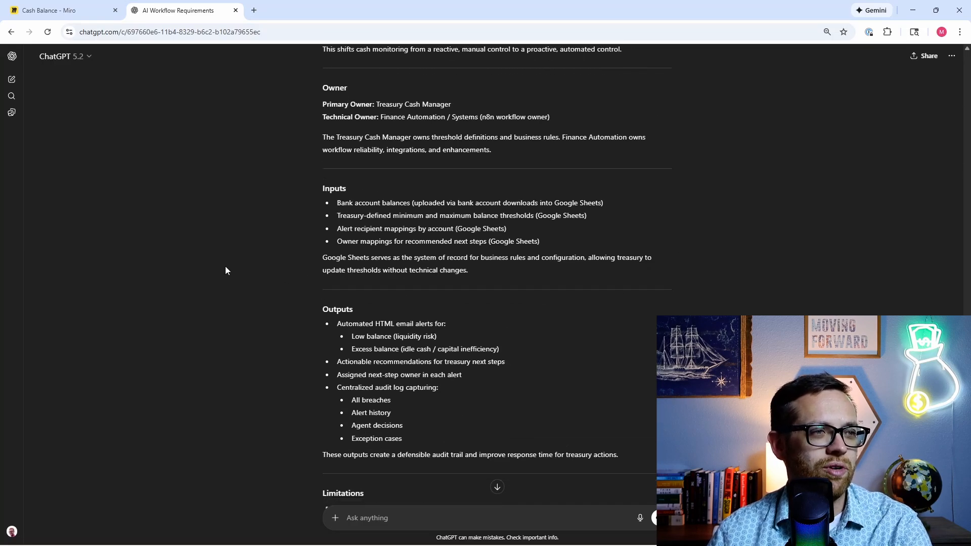
scroll(204, 253, "down", 2)
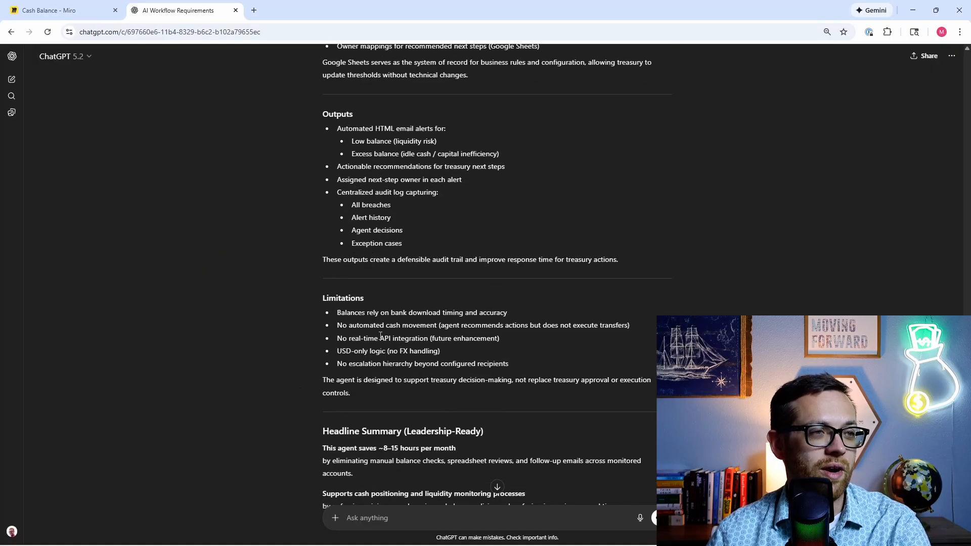
scroll(354, 322, "down", 2)
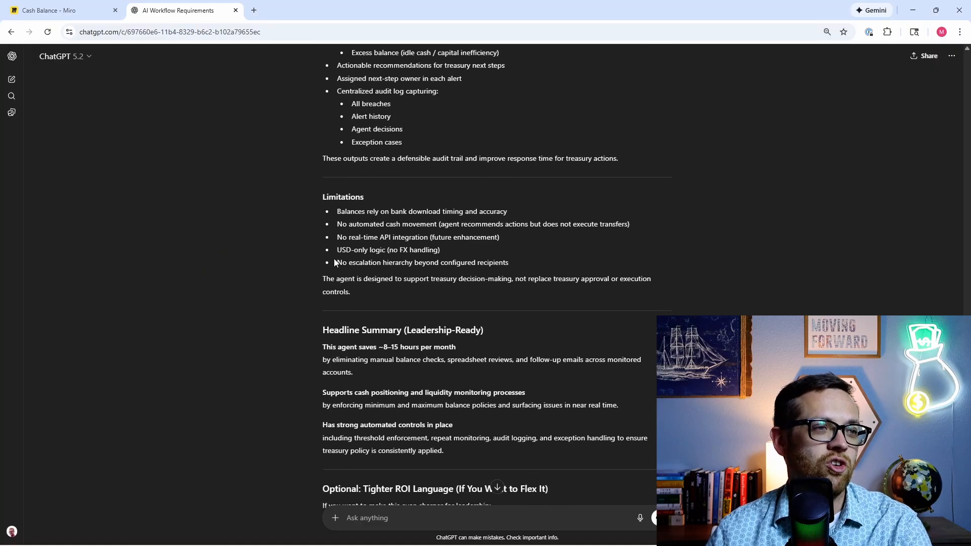
scroll(326, 259, "down", 1)
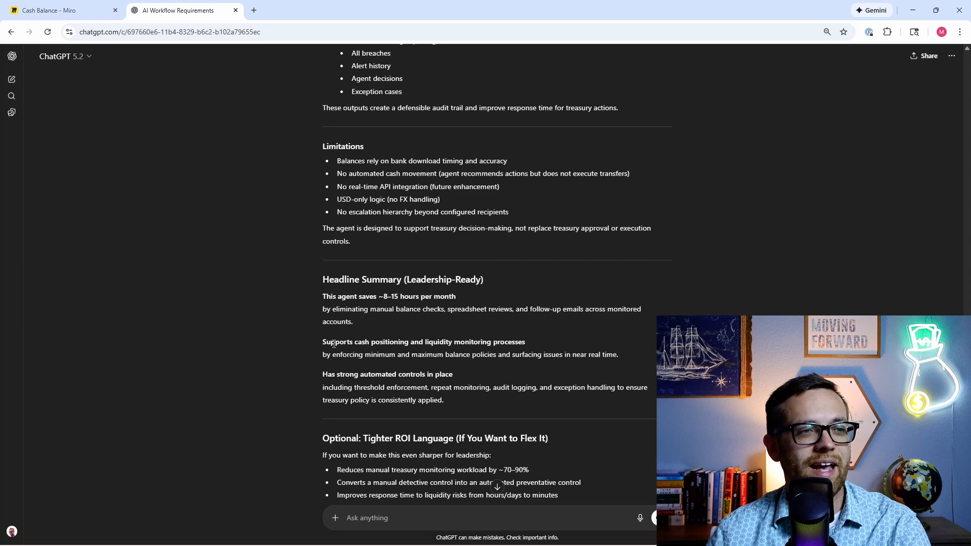
scroll(333, 344, "down", 1)
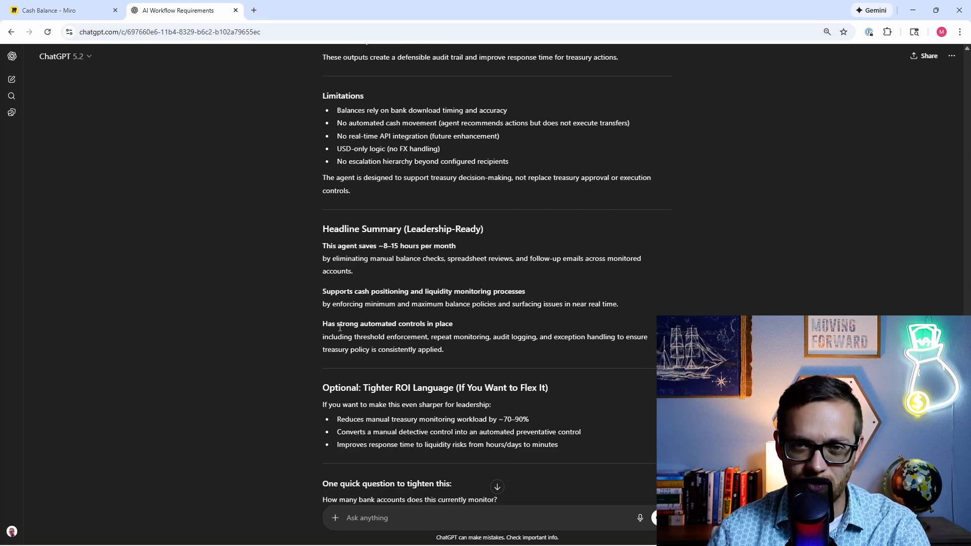
scroll(340, 328, "down", 2)
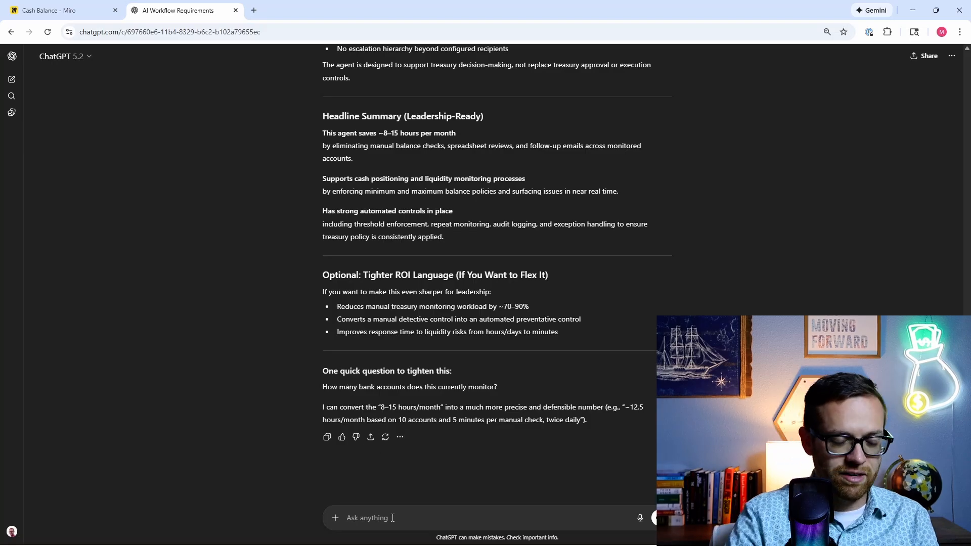
Step: Reply 'this is monitoring 15 bank accounts' and review the revised ~15–25 hours ROI summary
type("this is monito")
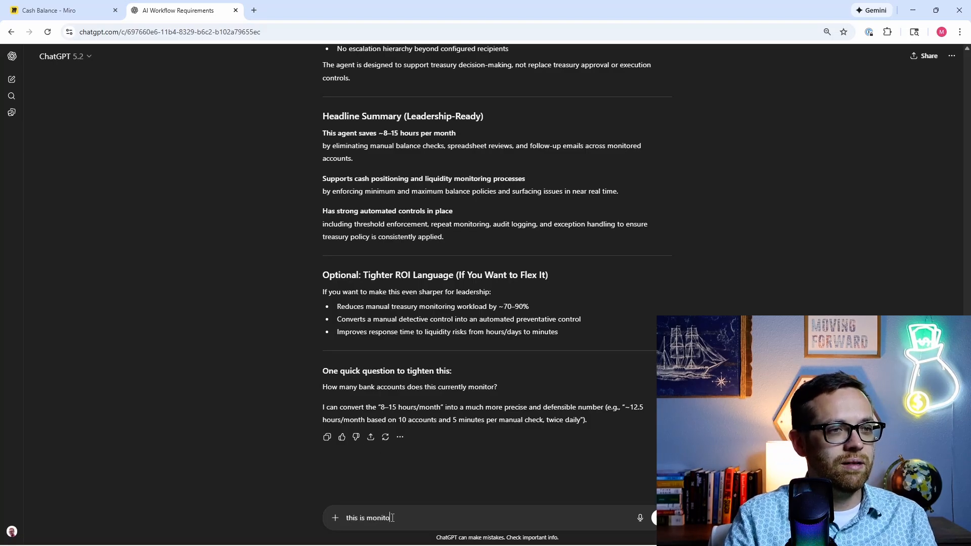
type("ring 15 bank accounts")
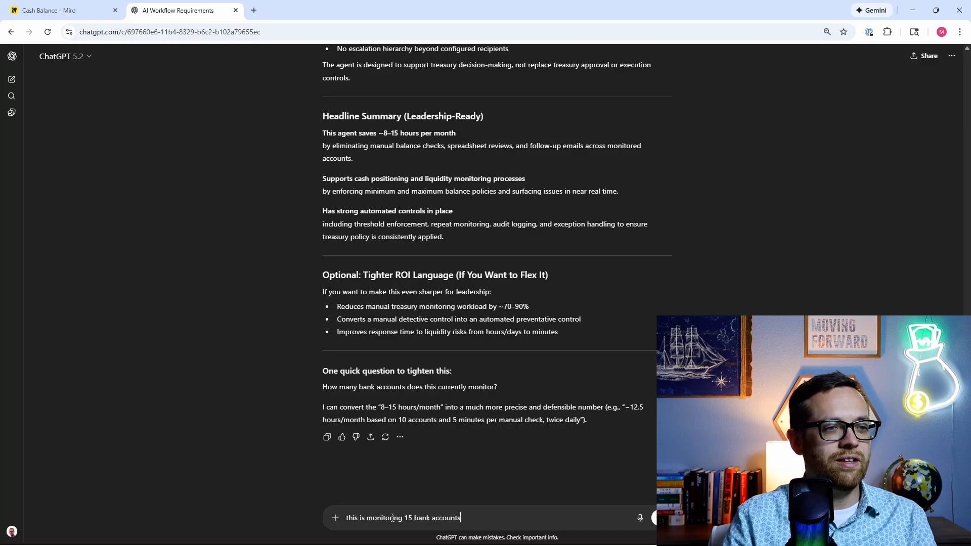
key("Return")
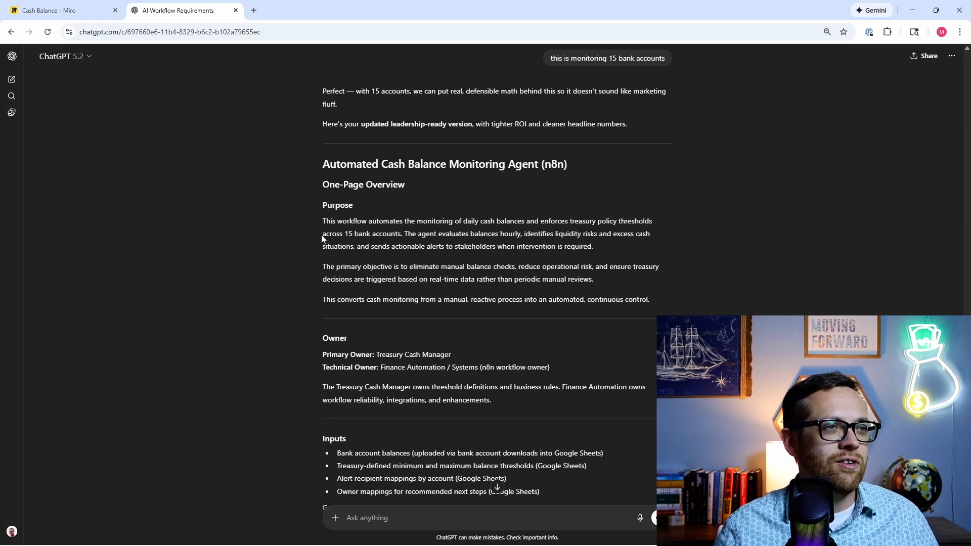
left_click_drag(331, 234, 400, 233)
scroll(404, 288, "down", 2)
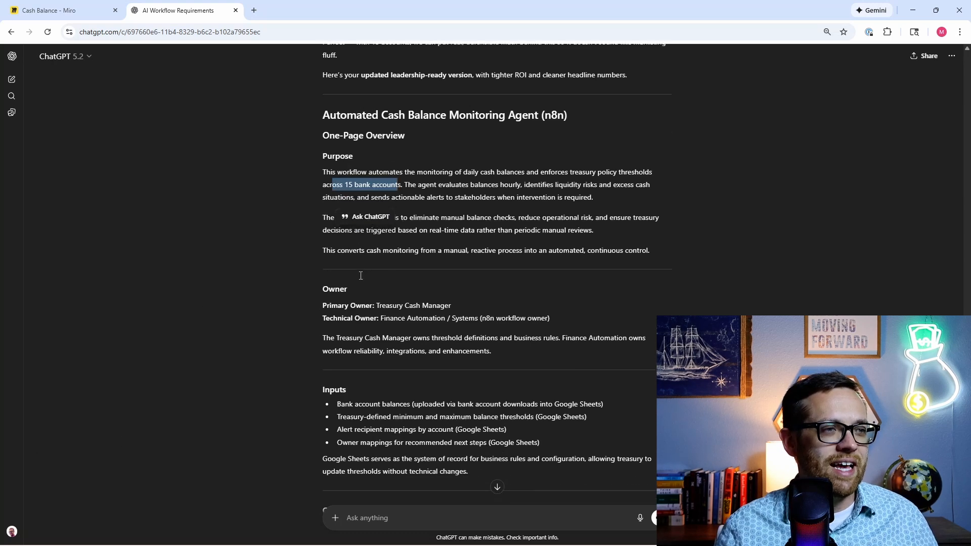
scroll(410, 293, "down", 10)
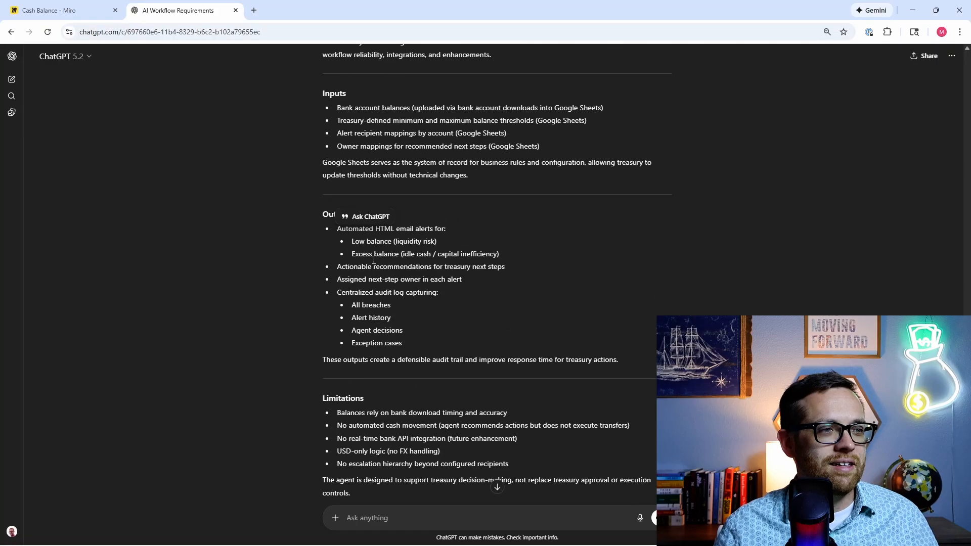
scroll(334, 307, "down", 1)
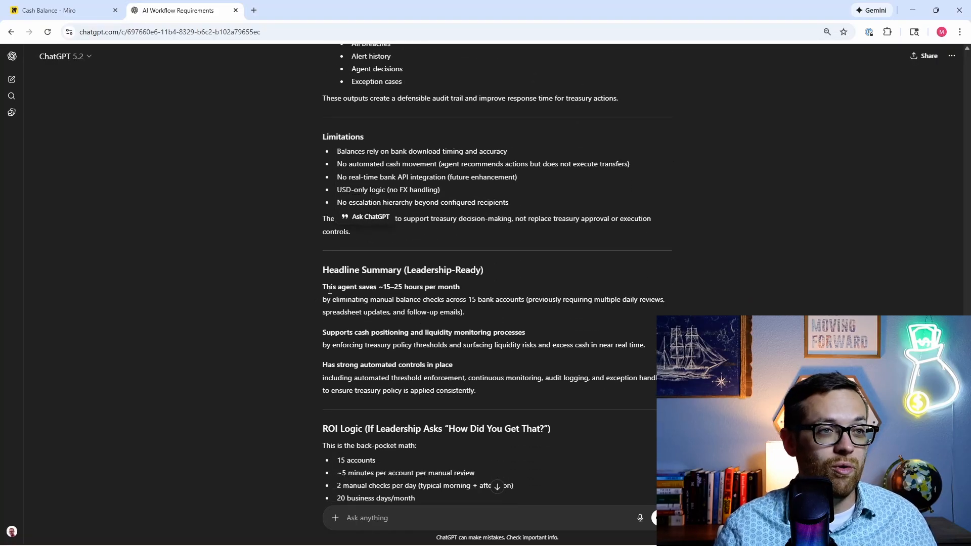
scroll(325, 299, "down", 4)
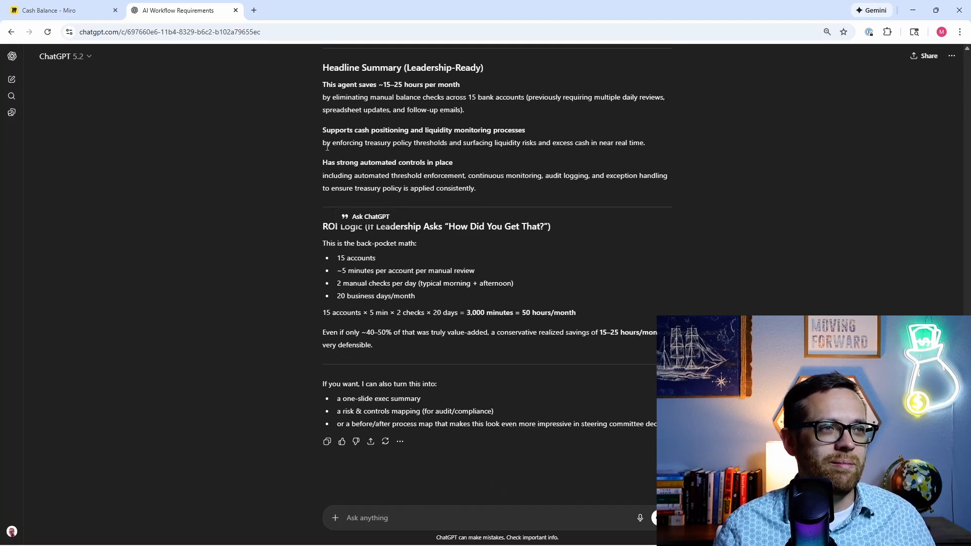
scroll(327, 147, "up", 1)
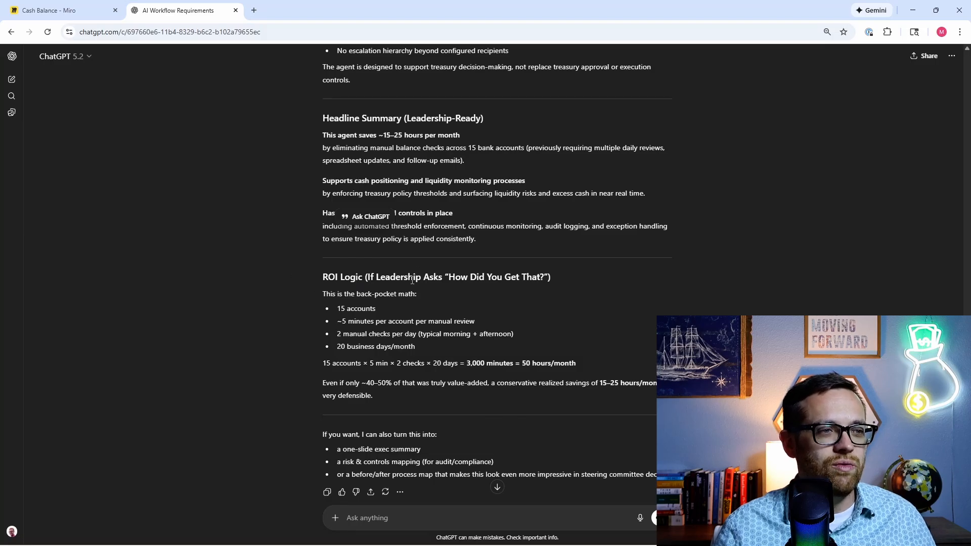
scroll(412, 280, "down", 1)
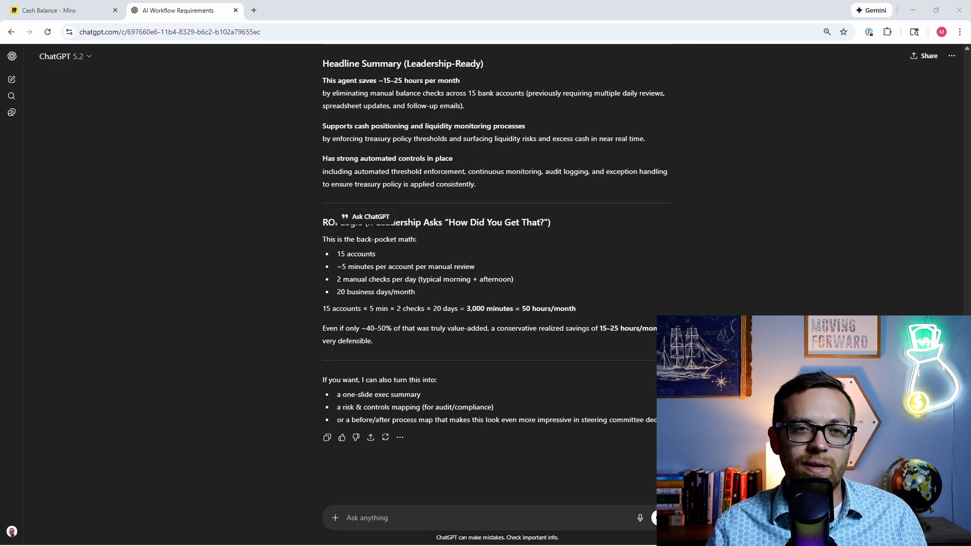
Step: Paste the control-sheet prompt without its image, replacing 'via attachment' with 'that you helped me write above'
left_click(418, 519)
type("Act as a skilled financial analyst. I want to document my workflow for compliance and handoff.  Using the blueprint provided via attachment as well as the audit logs, build the control sheet. I built the agent in \"n8n\" The control needs to include: Purpose Data used Permitted actions Risks & mitigations Test cases passed Ask me any questions you need to give the best possible output.")
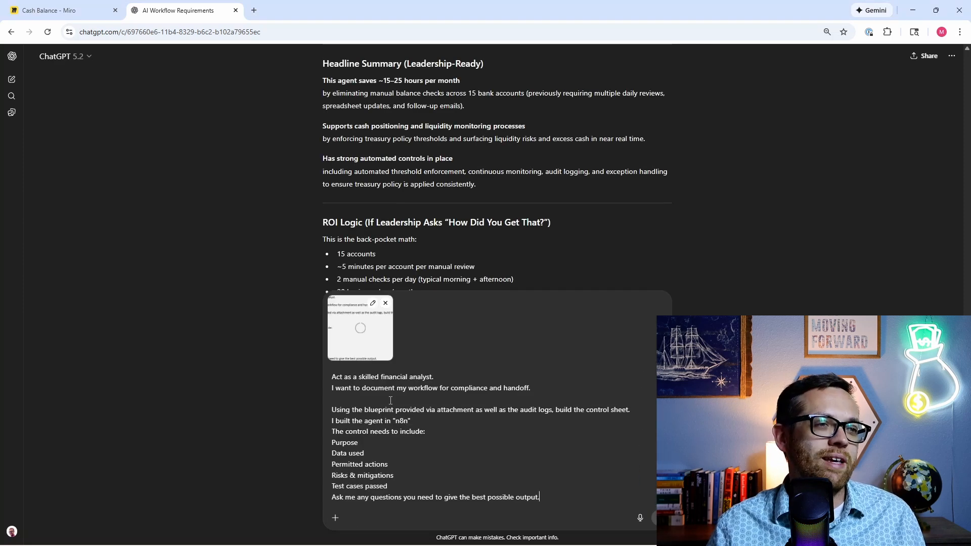
left_click(388, 299)
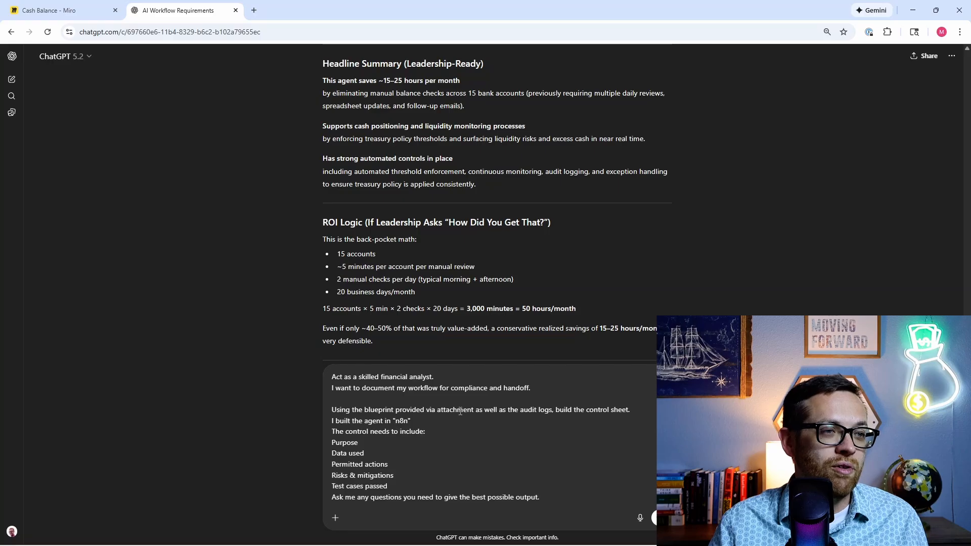
left_click_drag(474, 410, 427, 412)
type("that you helped me")
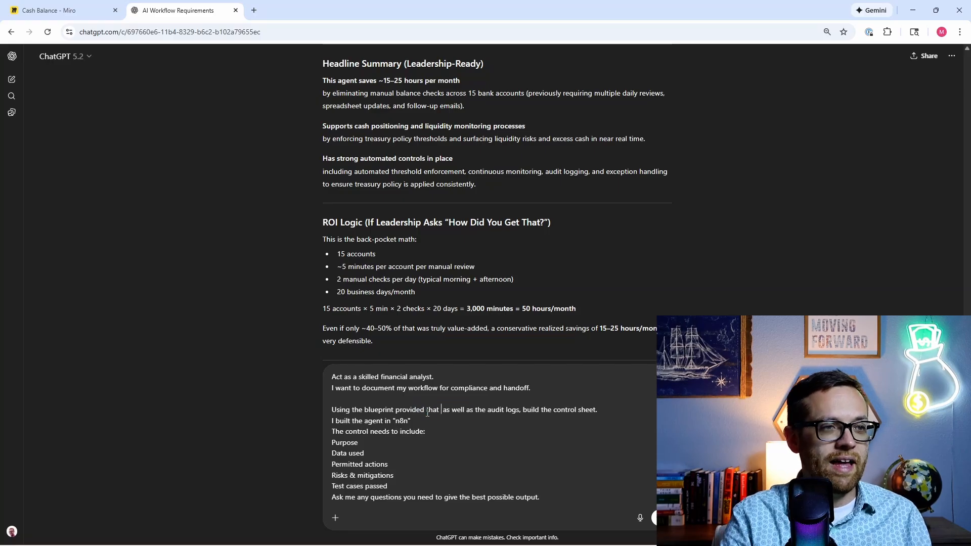
type(" write above")
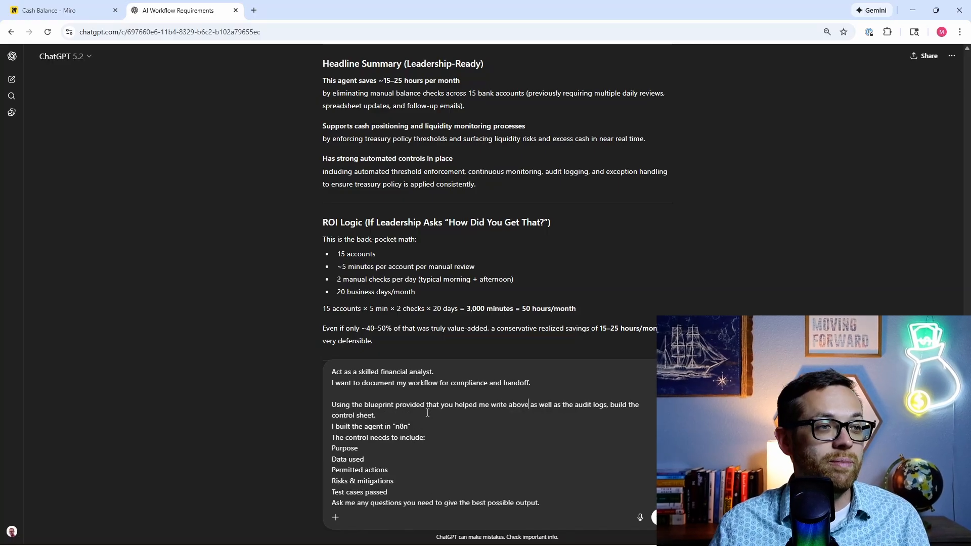
scroll(427, 413, "down", 1)
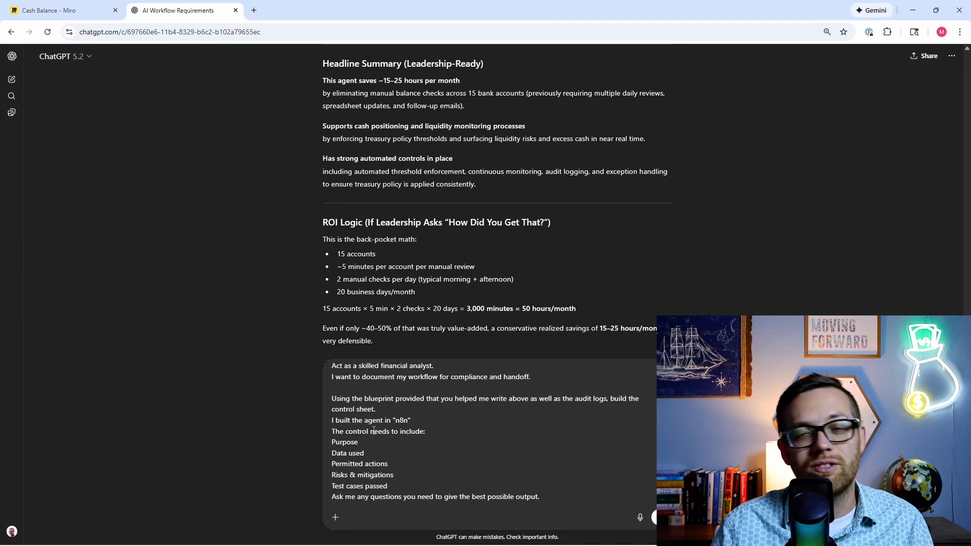
left_click(529, 398)
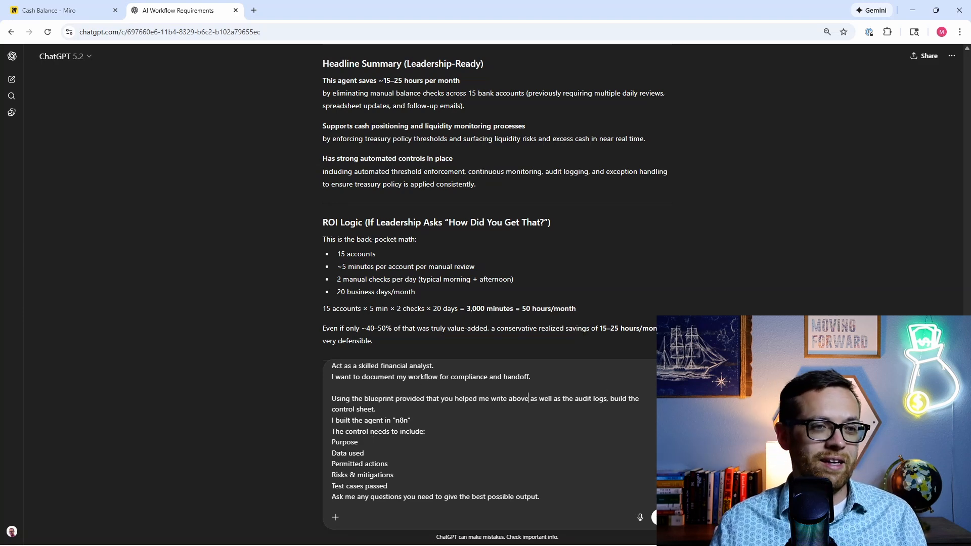
Step: Send the control-sheet request and review its five risks, six passed test cases and audit evidence
key("Return")
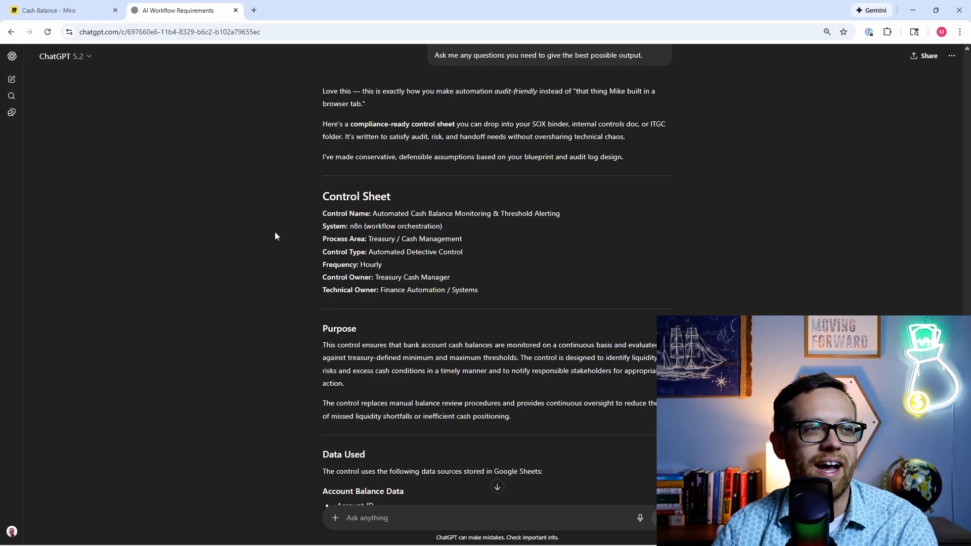
scroll(275, 231, "down", 2)
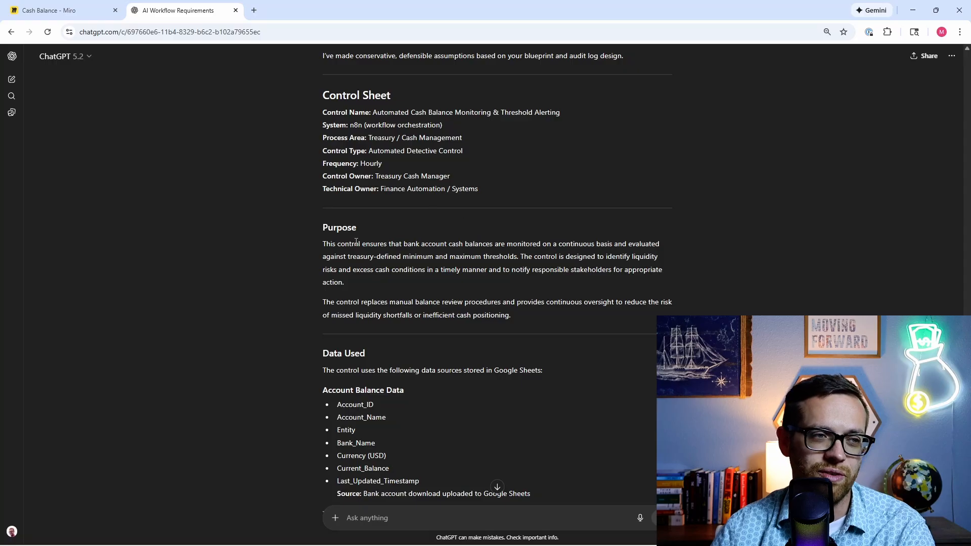
scroll(339, 247, "down", 4)
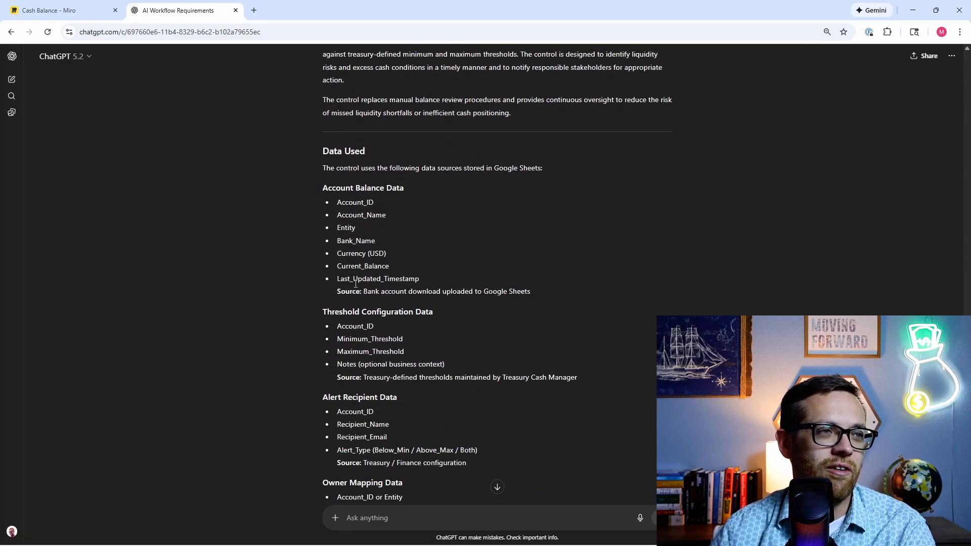
scroll(225, 243, "down", 1)
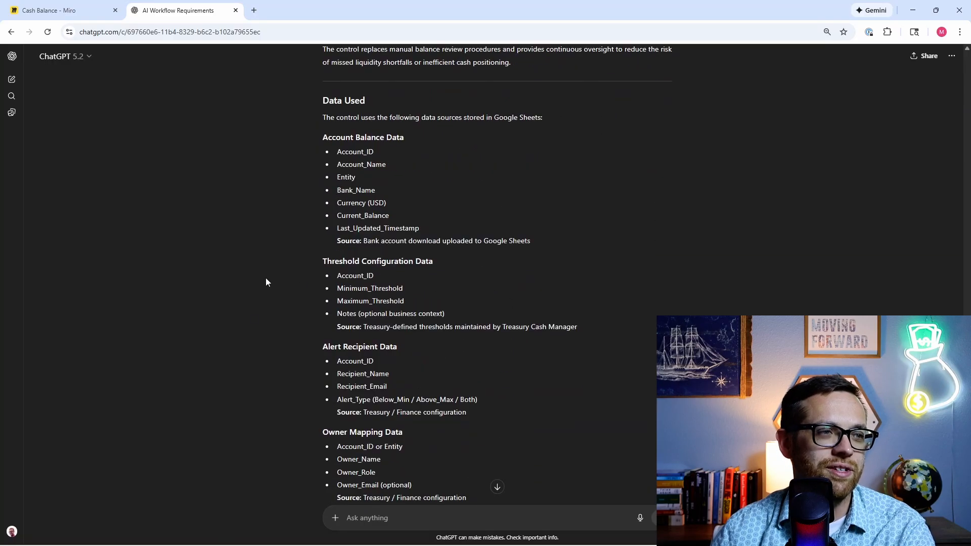
scroll(258, 291, "down", 2)
scroll(227, 276, "down", 2)
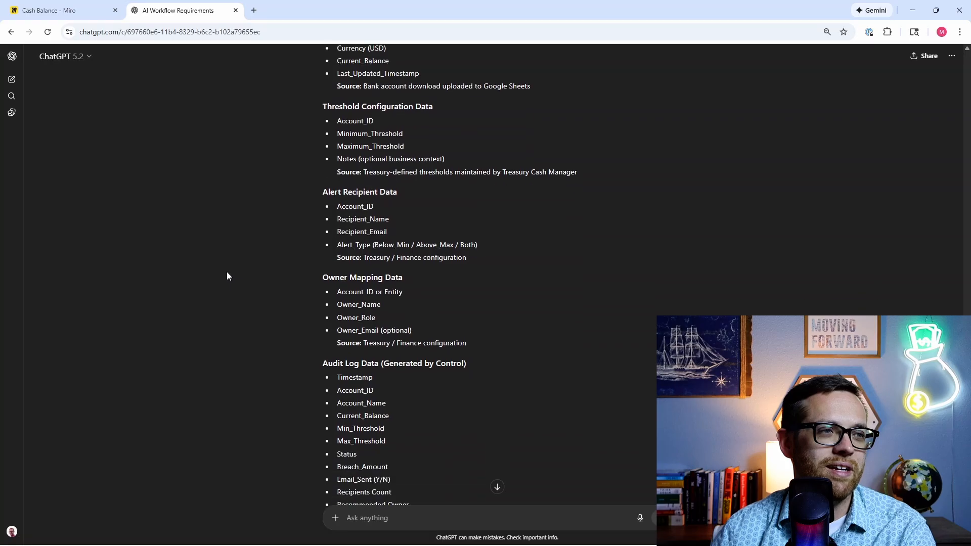
scroll(265, 286, "down", 2)
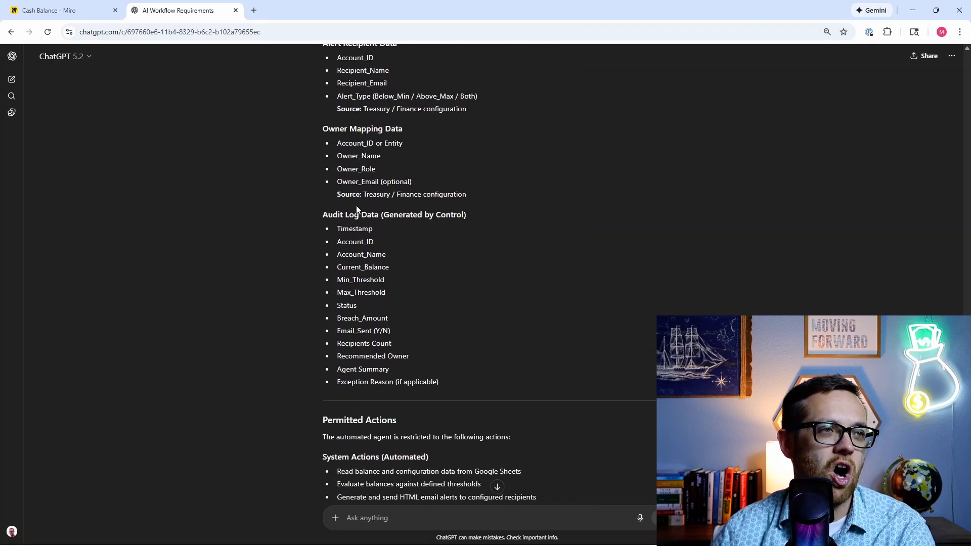
scroll(317, 350, "down", 2)
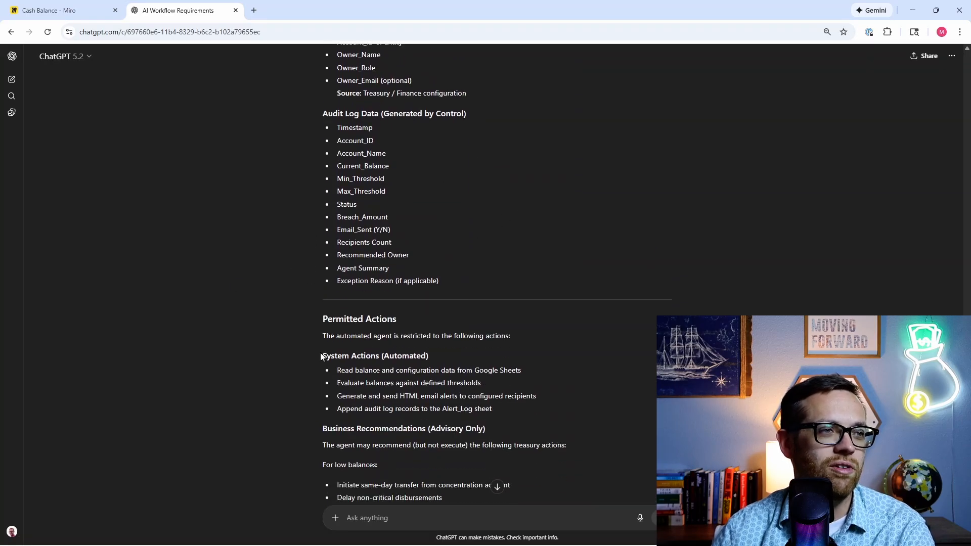
scroll(278, 414, "down", 3)
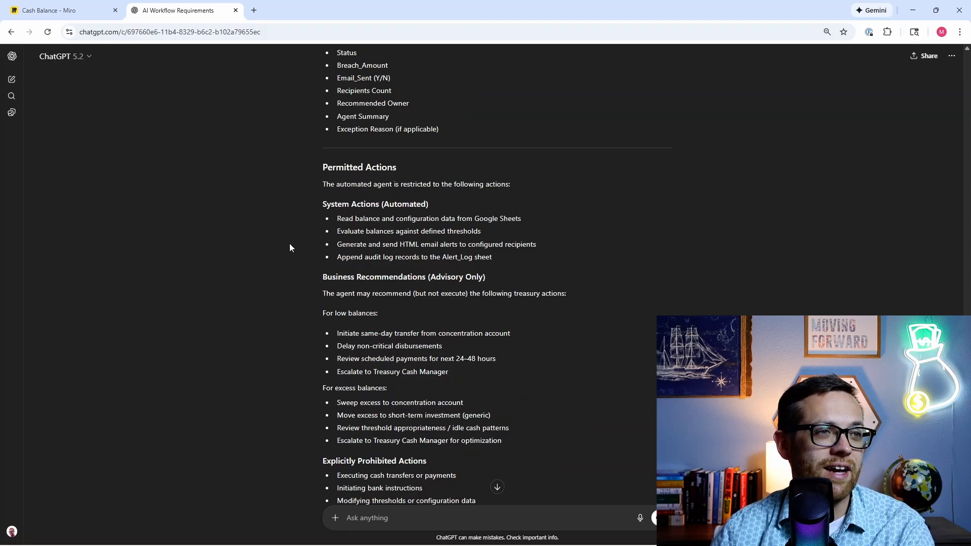
scroll(280, 238, "down", 2)
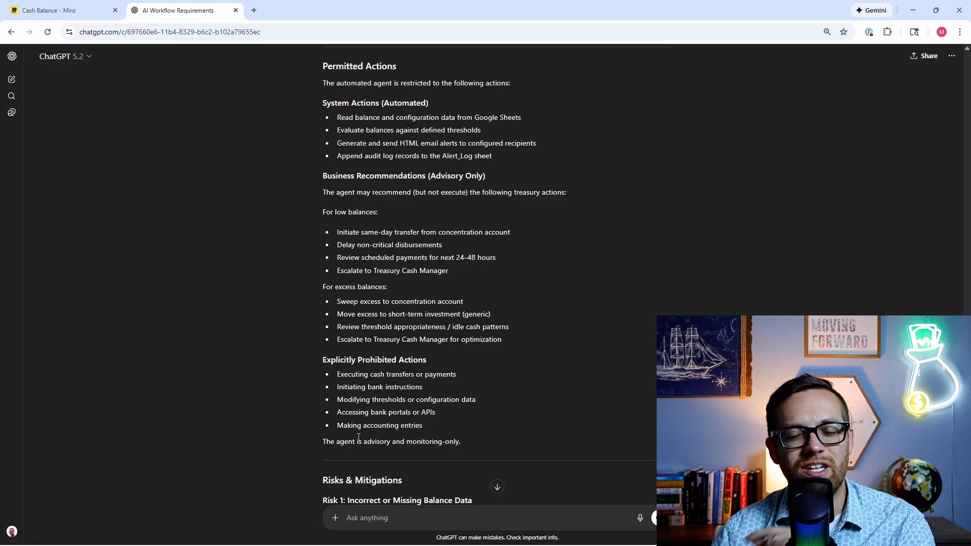
scroll(333, 367, "down", 3)
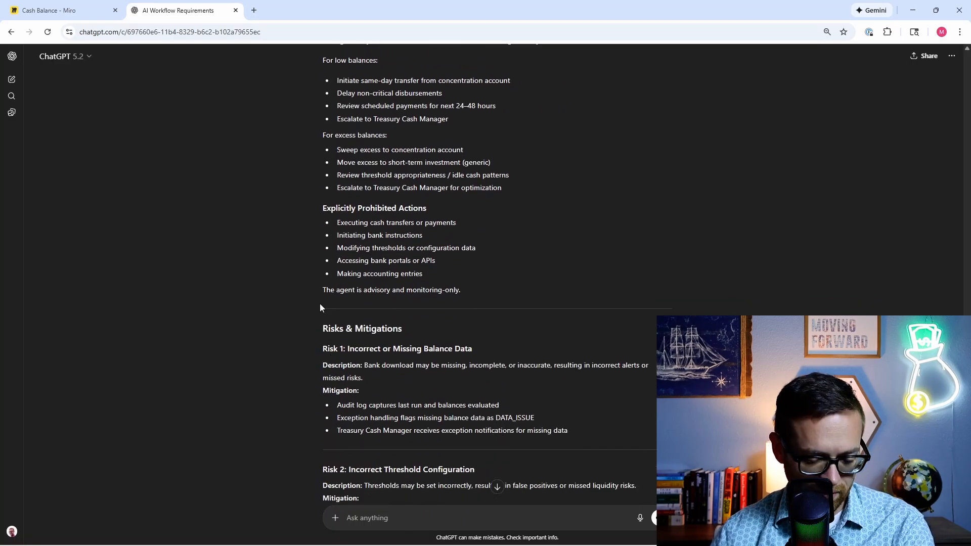
scroll(316, 296, "down", 2)
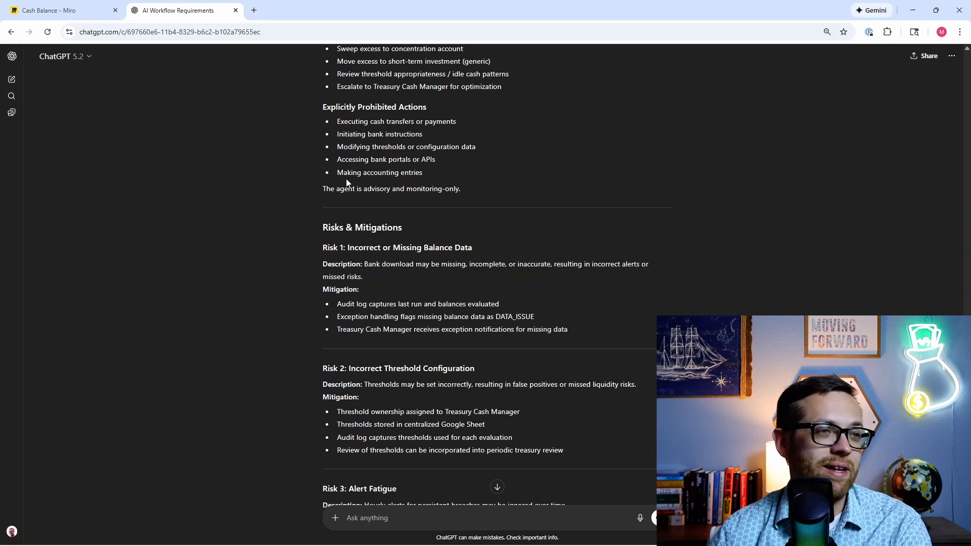
scroll(346, 179, "down", 3)
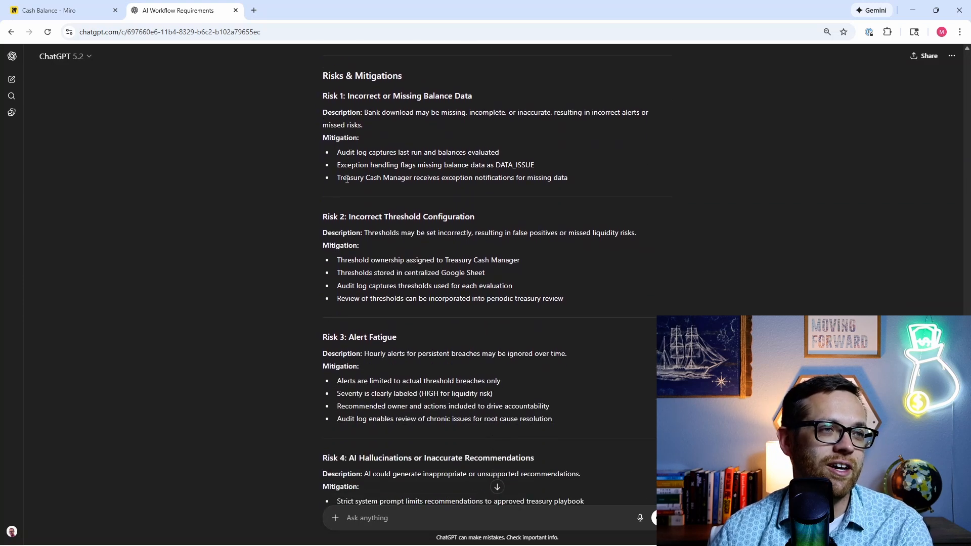
scroll(346, 180, "down", 5)
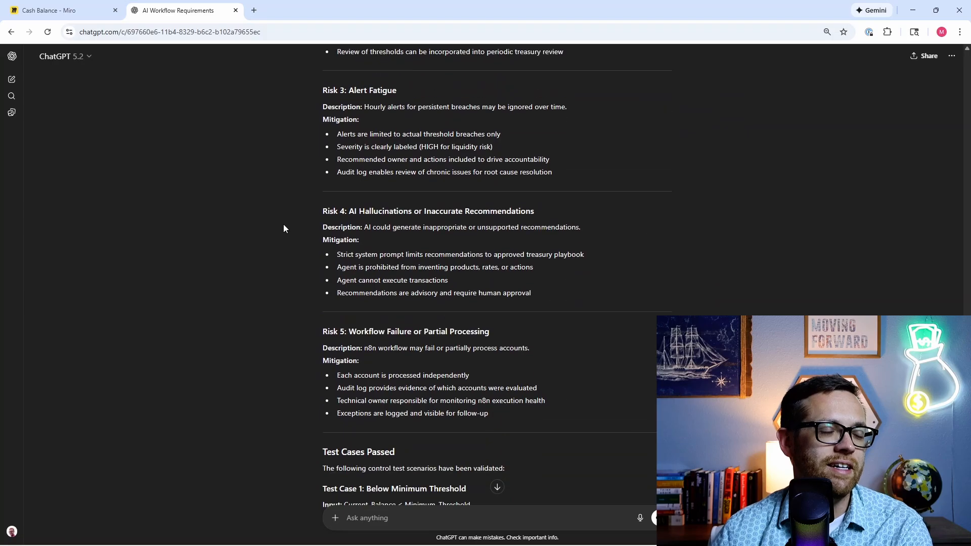
scroll(241, 240, "down", 2)
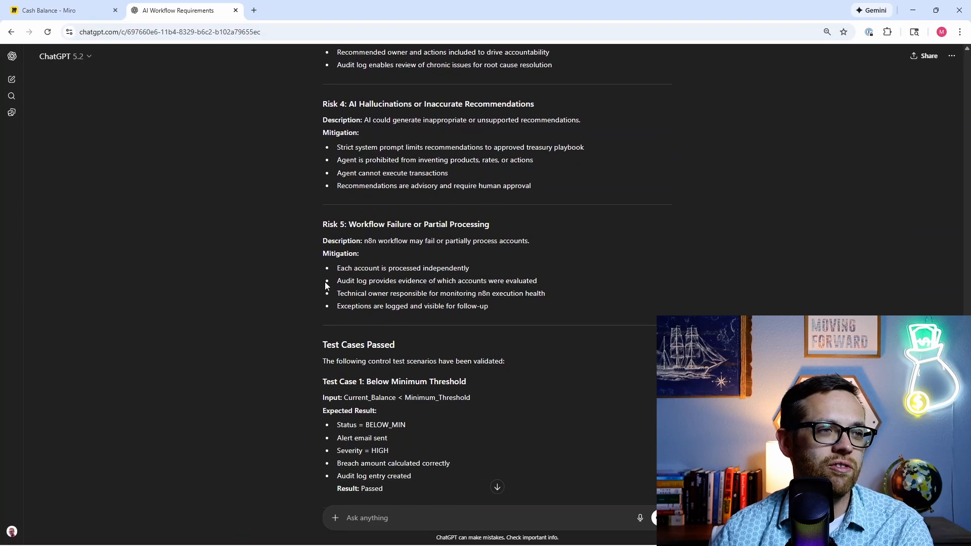
scroll(273, 292, "down", 3)
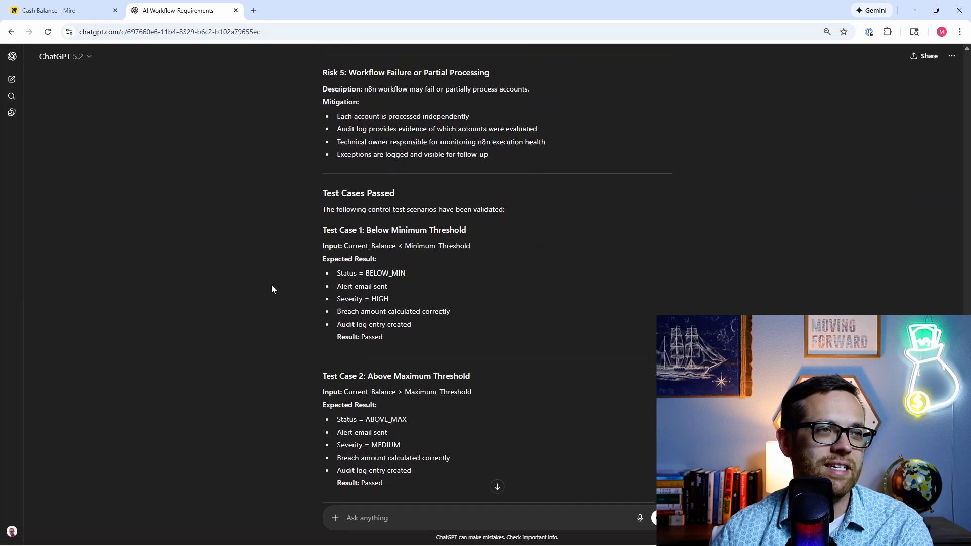
scroll(272, 286, "down", 5)
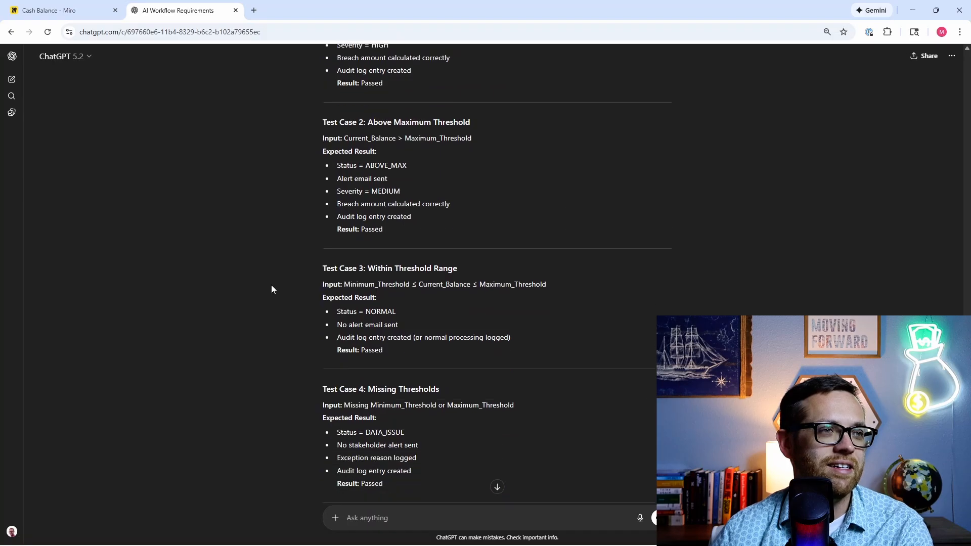
scroll(272, 286, "down", 3)
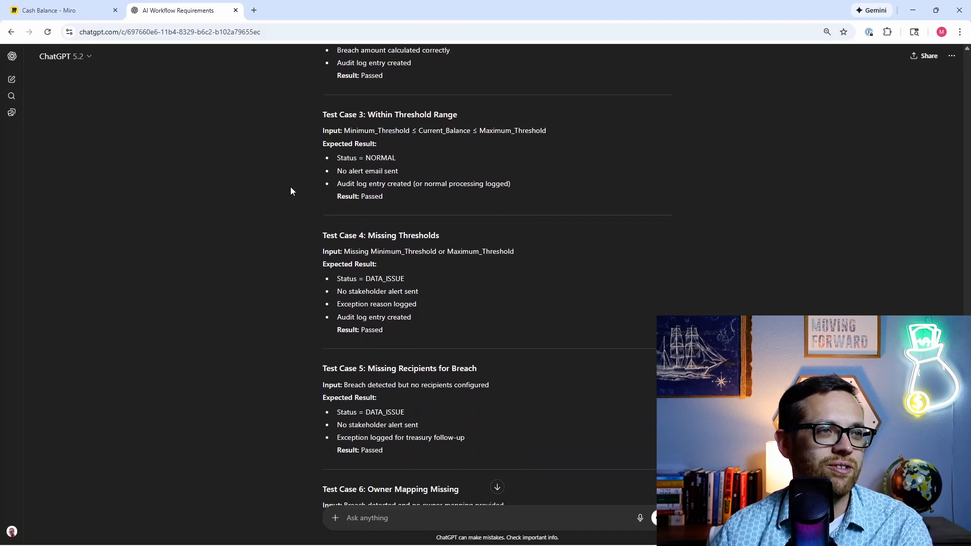
scroll(296, 238, "down", 6)
scroll(296, 243, "down", 2)
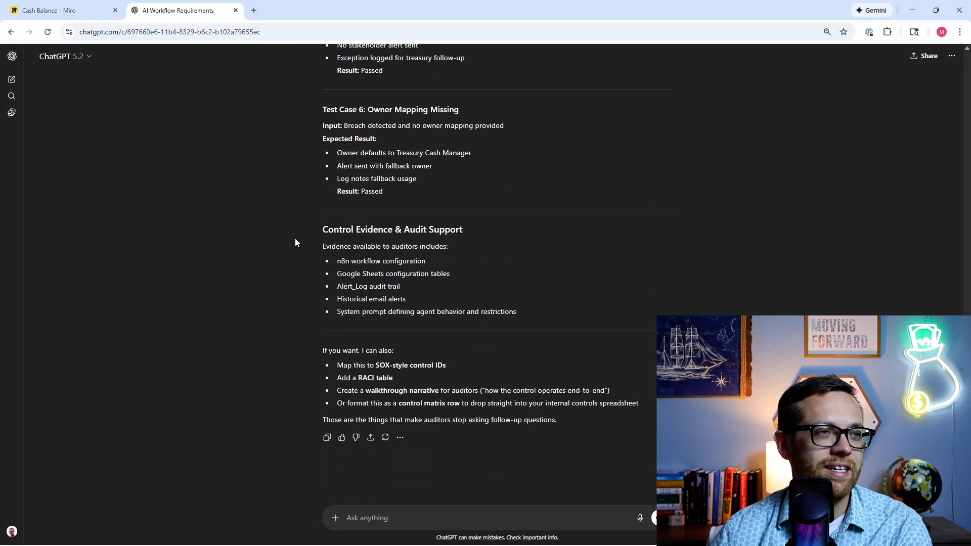